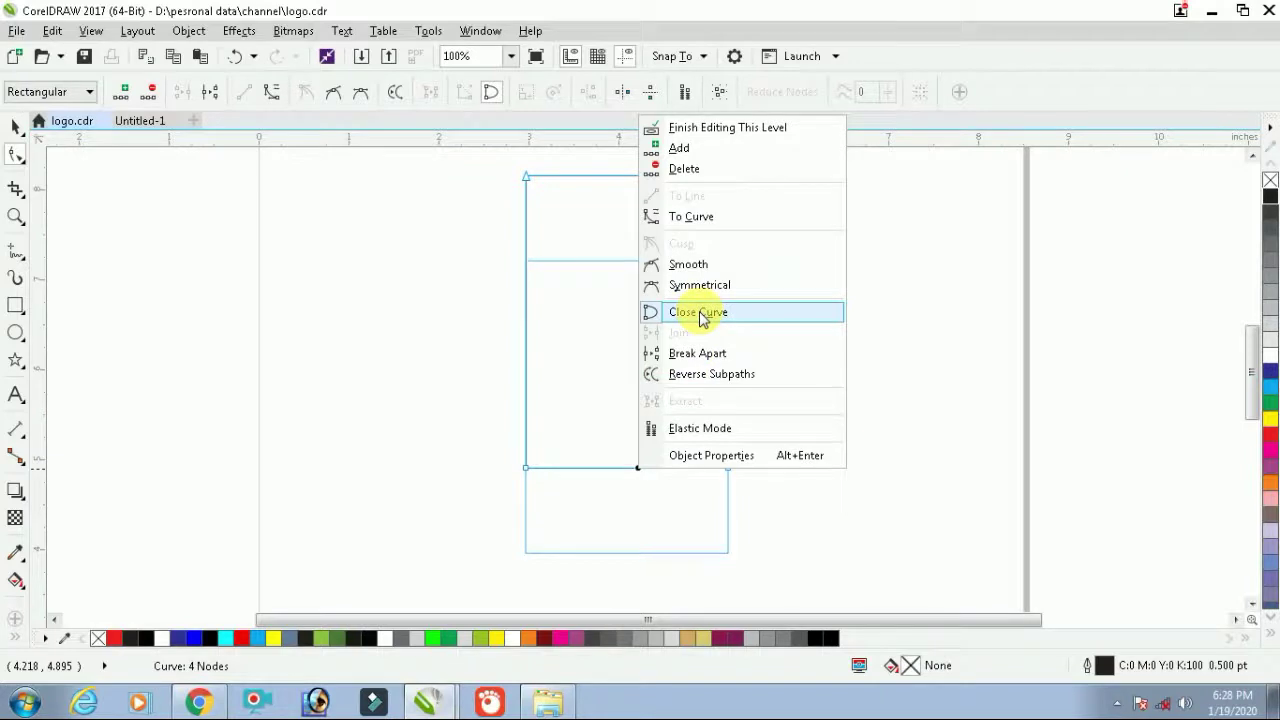
Convert the header's straight bottom edge to a curve and bend it into a wave
{"action": "left_click", "coordinate": [690, 218]}
{"action": "left_click_drag", "start_coordinate": [598, 467], "coordinate": [616, 383]}
{"action": "left_click_drag", "start_coordinate": [664, 468], "coordinate": [672, 485]}
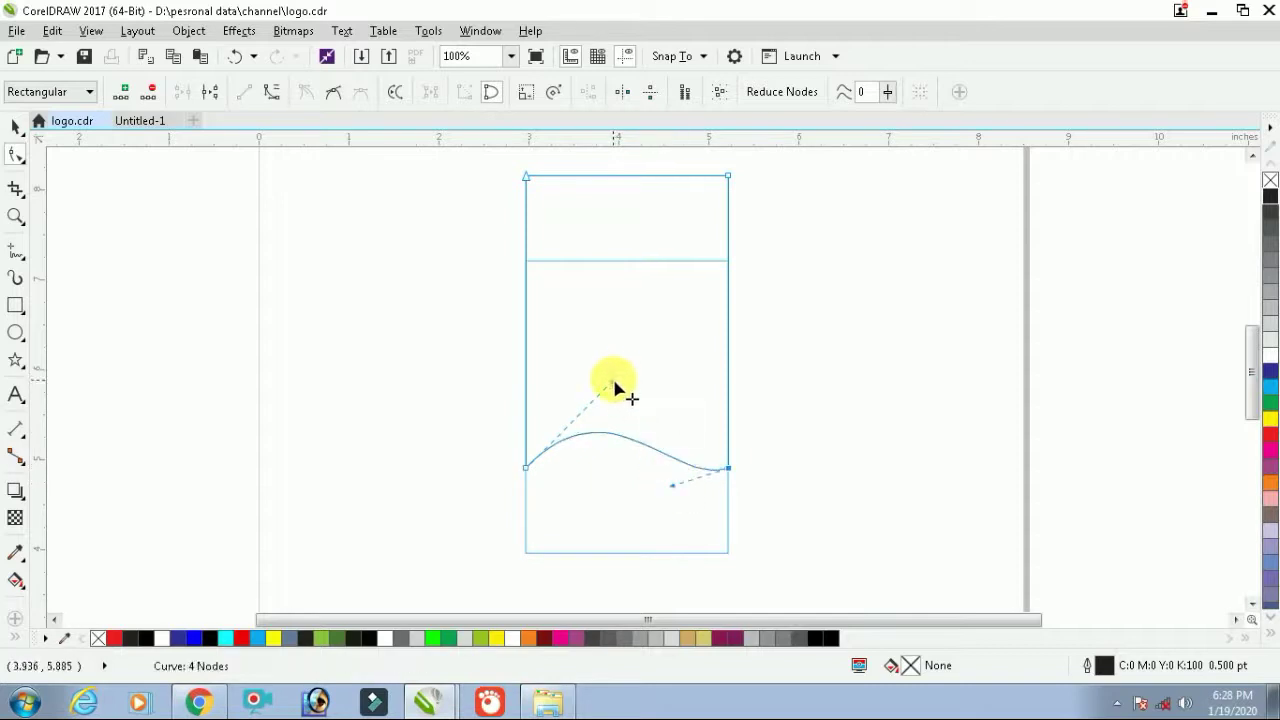
{"action": "left_click_drag", "start_coordinate": [614, 386], "coordinate": [653, 257]}
{"action": "key", "text": "space"}
Place a copy of the wave just above and pull its right end onto the lower wave
{"action": "scroll", "coordinate": [660, 280], "scroll_direction": "up", "scroll_amount": 2}
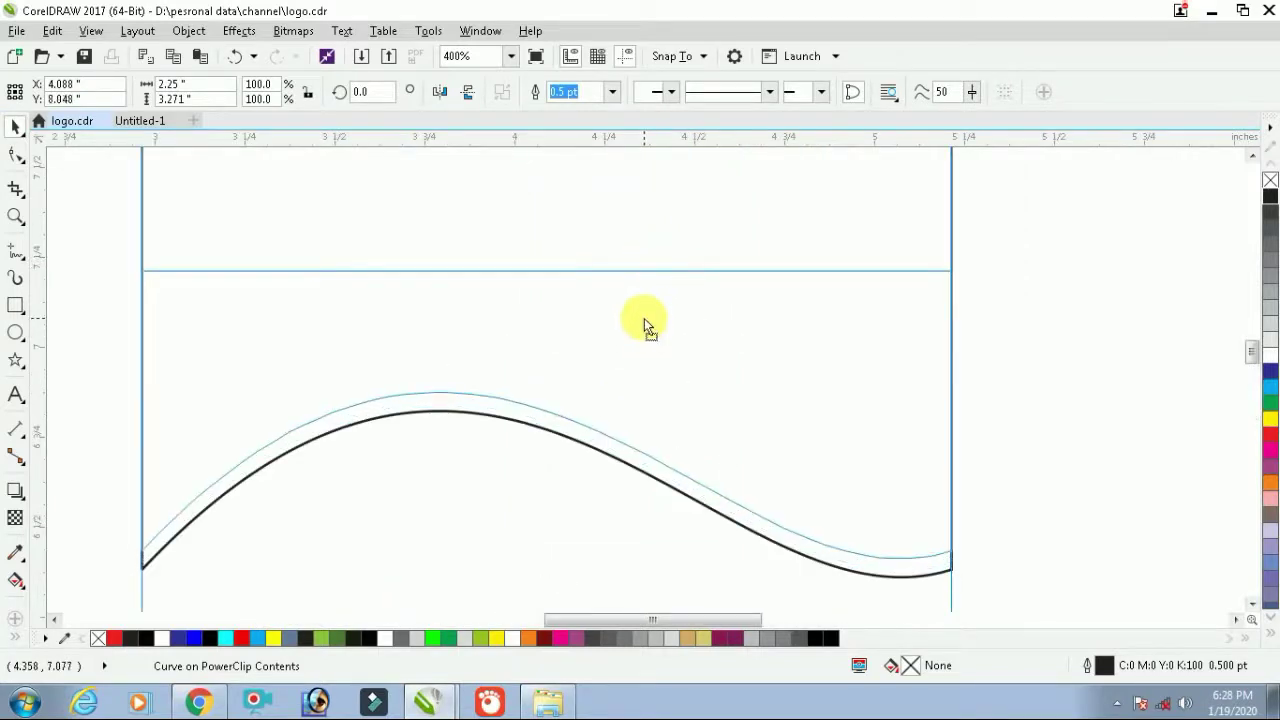
{"action": "left_click_drag", "start_coordinate": [644, 320], "coordinate": [654, 289]}
{"action": "left_click", "coordinate": [16, 155]}
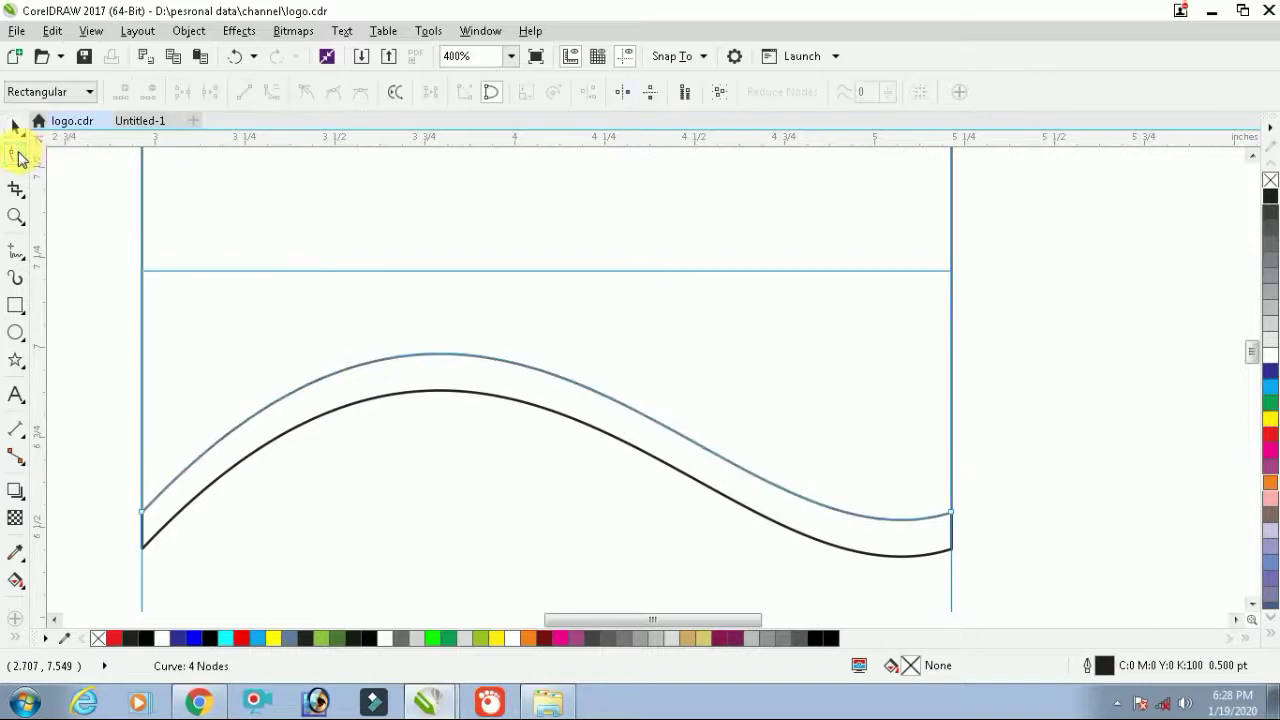
{"action": "left_click_drag", "start_coordinate": [952, 514], "coordinate": [955, 553]}
{"action": "scroll", "coordinate": [918, 554], "scroll_direction": "down", "scroll_amount": 1}
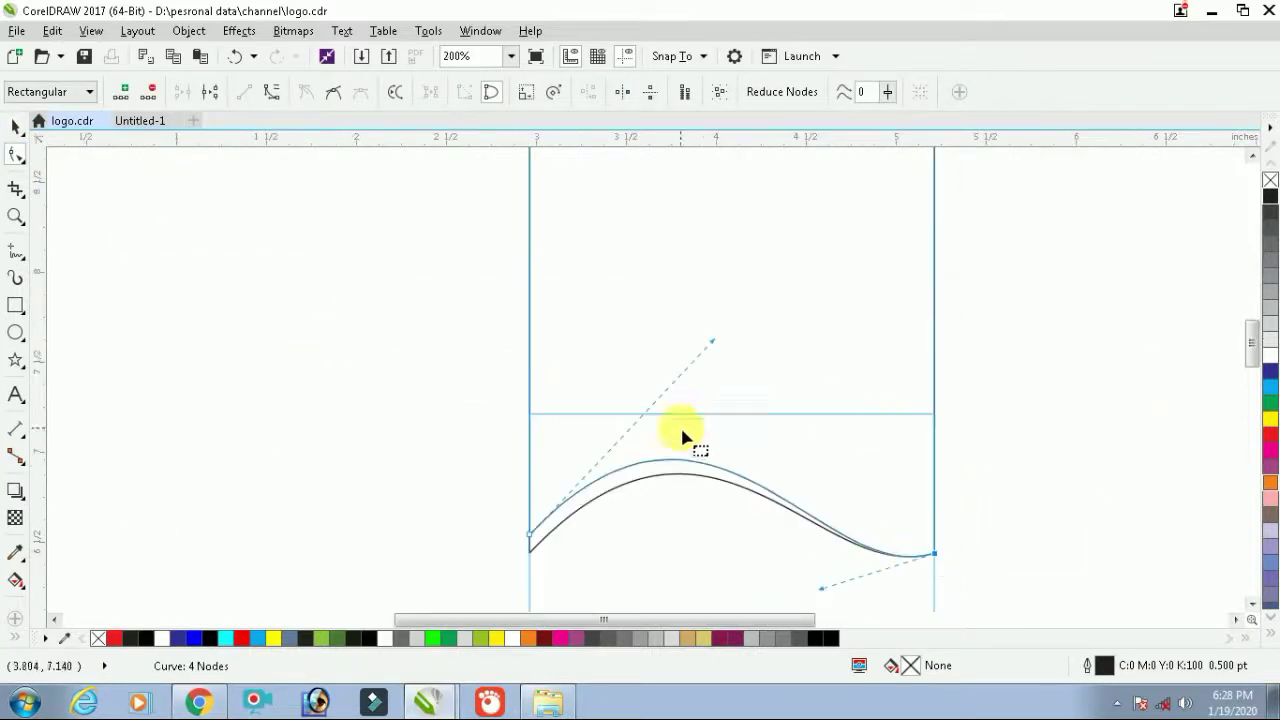
{"action": "left_click_drag", "start_coordinate": [713, 346], "coordinate": [710, 334]}
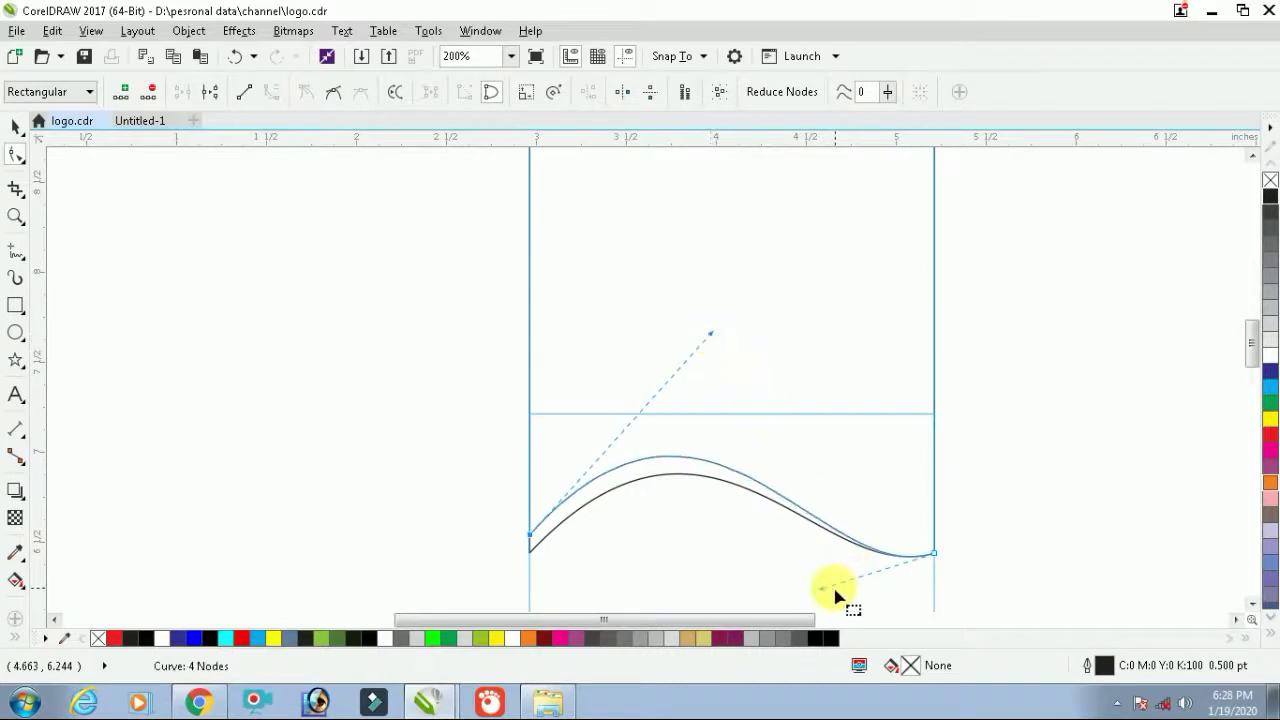
{"action": "left_click_drag", "start_coordinate": [823, 590], "coordinate": [826, 584]}
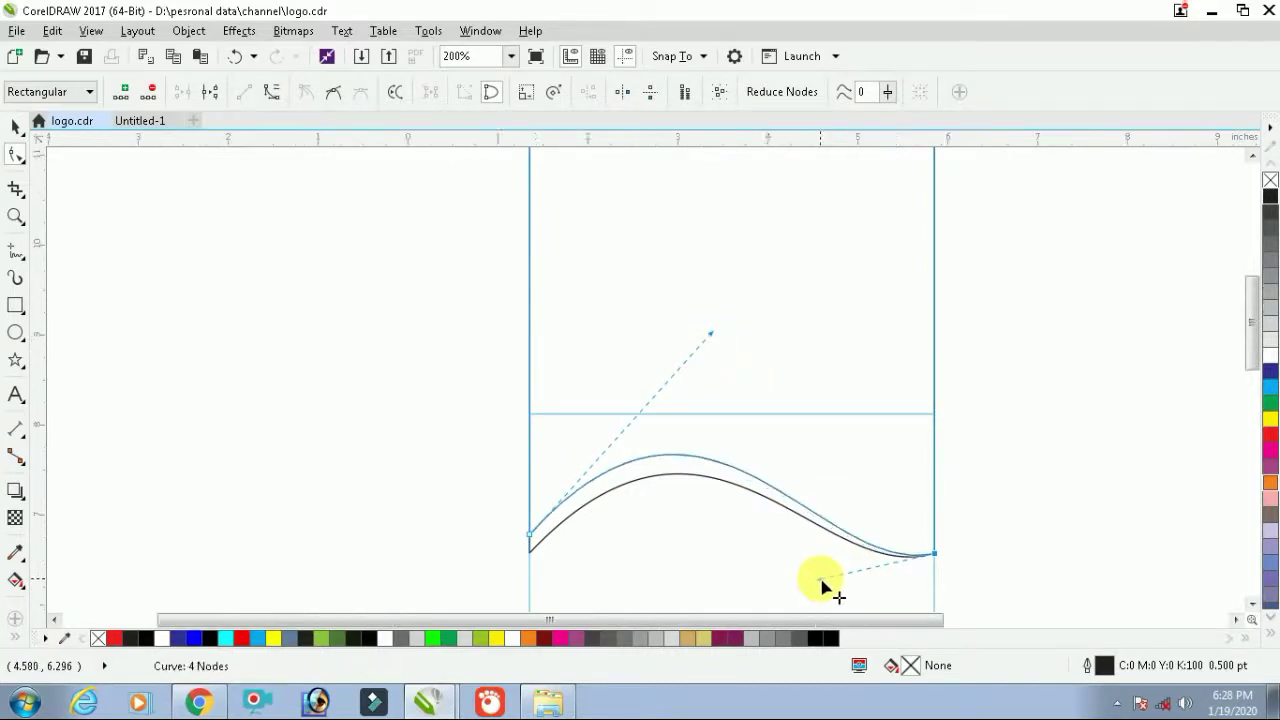
Join the upper wave's left end to the lower wave and raise its arch further
{"action": "scroll", "coordinate": [826, 584], "scroll_direction": "down", "scroll_amount": 1}
{"action": "scroll", "coordinate": [720, 580], "scroll_direction": "up", "scroll_amount": 2}
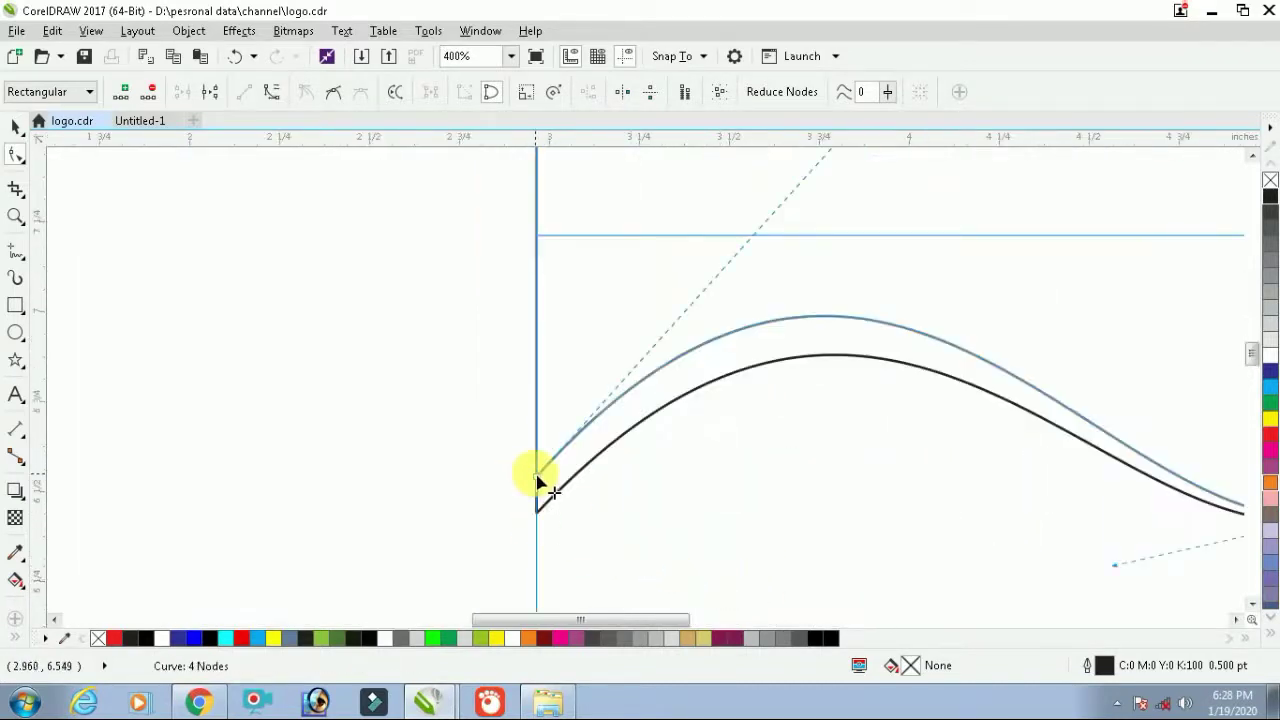
{"action": "left_click_drag", "start_coordinate": [538, 482], "coordinate": [543, 507]}
{"action": "scroll", "coordinate": [640, 500], "scroll_direction": "down", "scroll_amount": 1}
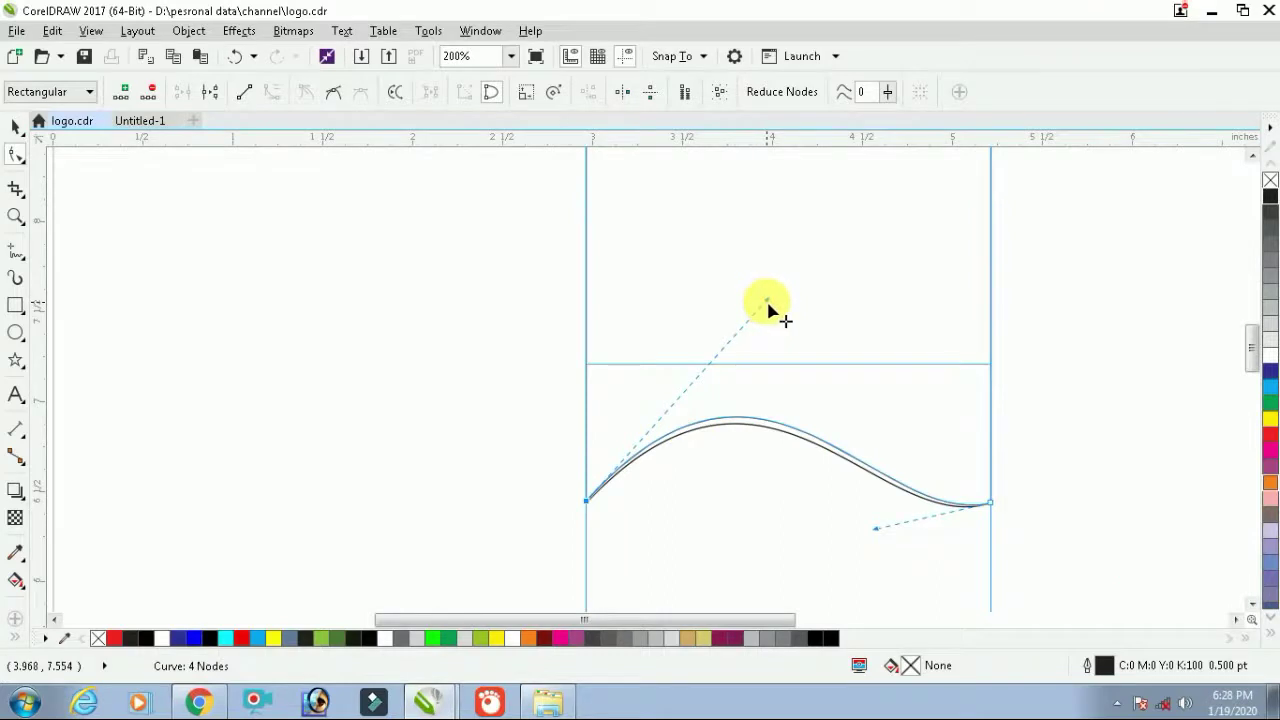
{"action": "left_click_drag", "start_coordinate": [769, 312], "coordinate": [760, 266]}
{"action": "left_click", "coordinate": [880, 538]}
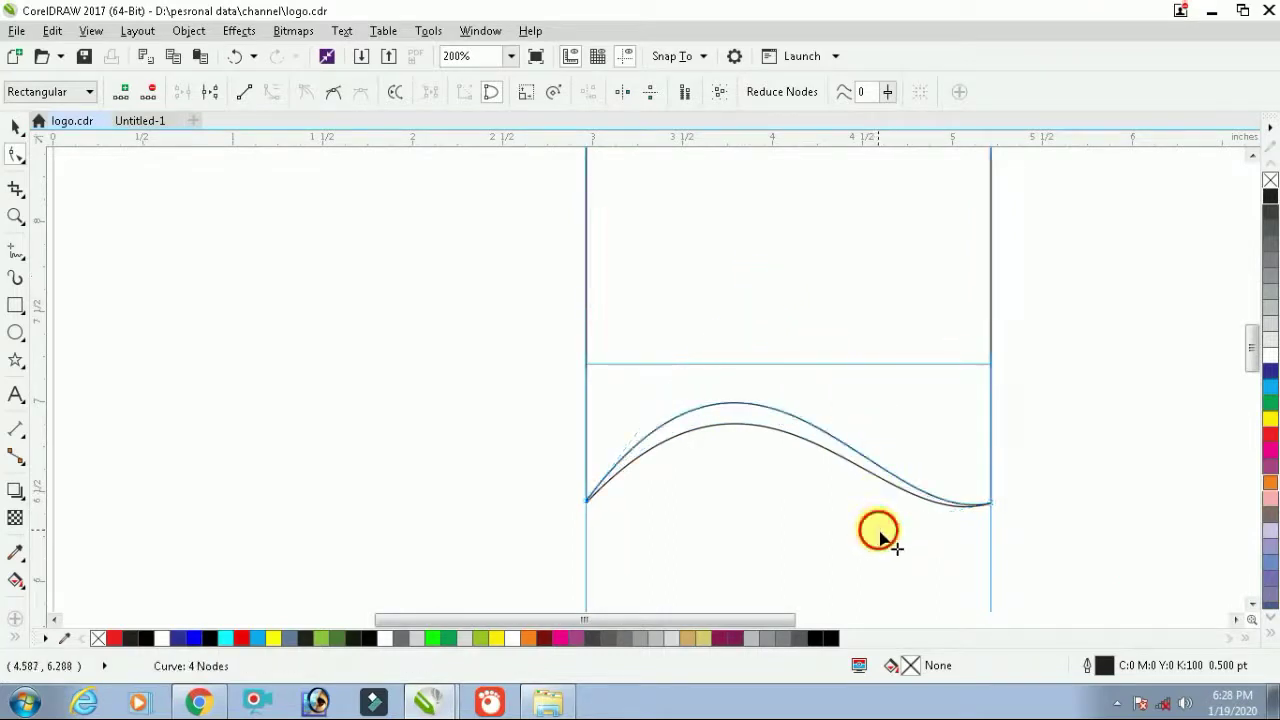
{"action": "left_click_drag", "start_coordinate": [880, 538], "coordinate": [906, 503]}
{"action": "scroll", "coordinate": [906, 500], "scroll_direction": "down", "scroll_amount": 1}
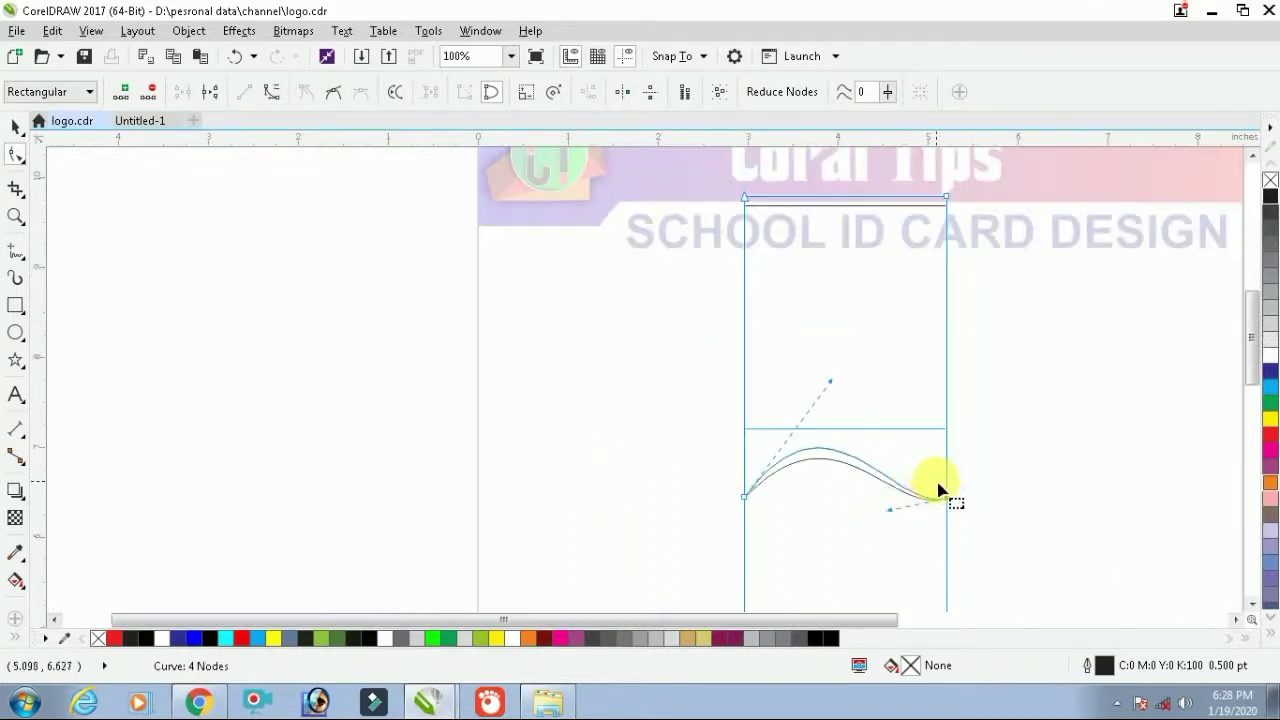
{"action": "key", "text": "space"}
{"action": "scroll", "coordinate": [940, 490], "scroll_direction": "down", "scroll_amount": 2}
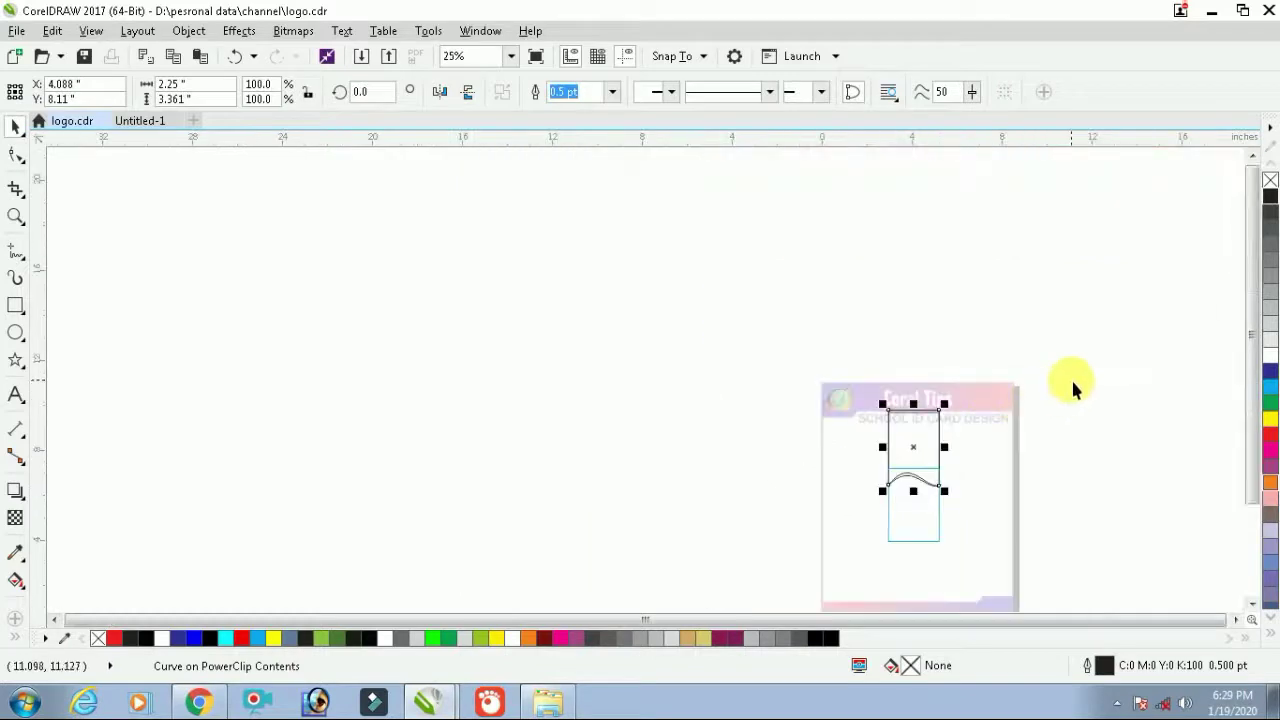
Move the header shape and wave together into position on the card
{"action": "left_click_drag", "start_coordinate": [1073, 385], "coordinate": [855, 545]}
{"action": "scroll", "coordinate": [1011, 493], "scroll_direction": "up", "scroll_amount": 1}
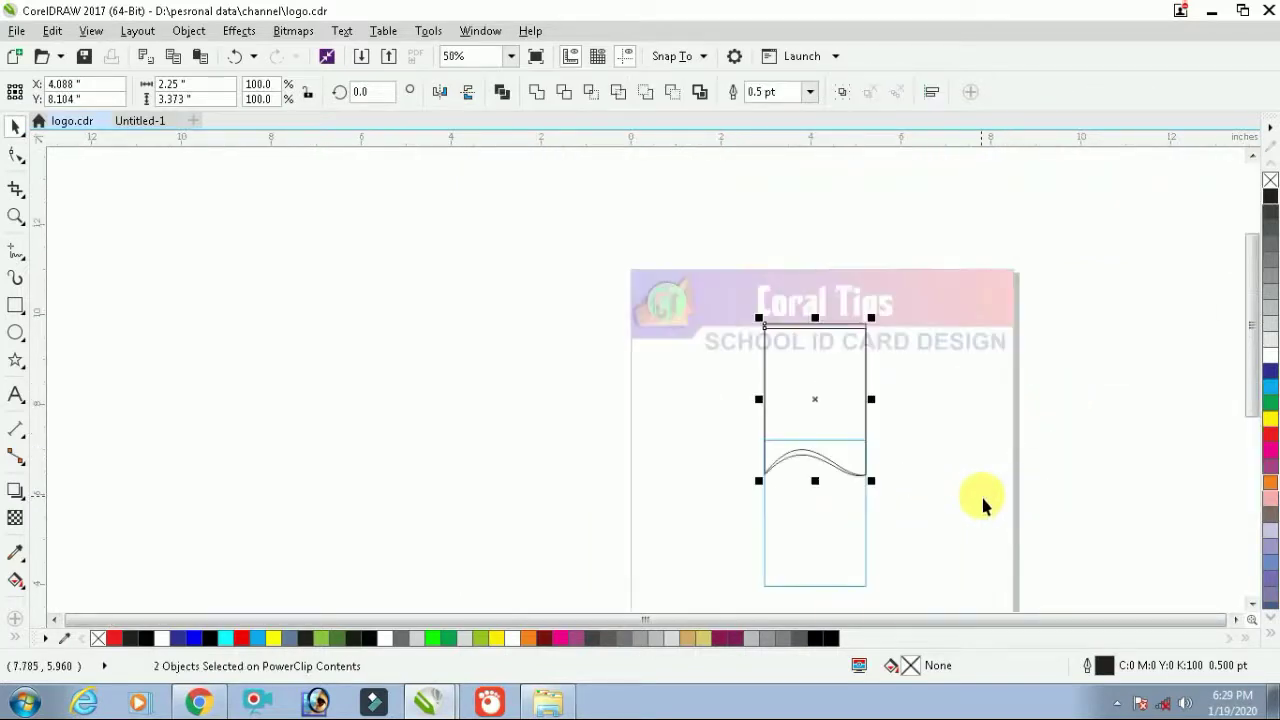
{"action": "scroll", "coordinate": [983, 503], "scroll_direction": "up", "scroll_amount": 1}
{"action": "left_click_drag", "start_coordinate": [711, 352], "coordinate": [700, 406]}
Fill the header shape blue, then darken it to navy in Edit Fill
{"action": "left_click", "coordinate": [1166, 400]}
{"action": "left_click", "coordinate": [677, 401]}
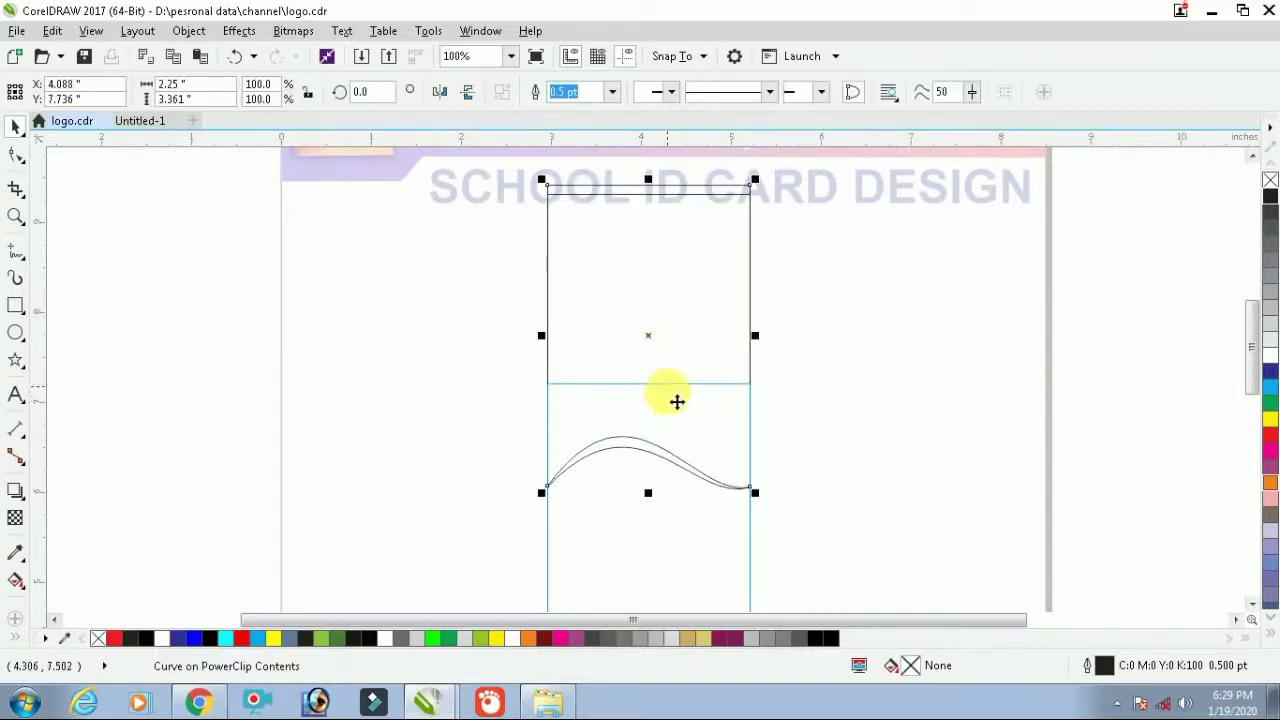
{"action": "left_click", "coordinate": [1100, 387]}
{"action": "left_click", "coordinate": [697, 424]}
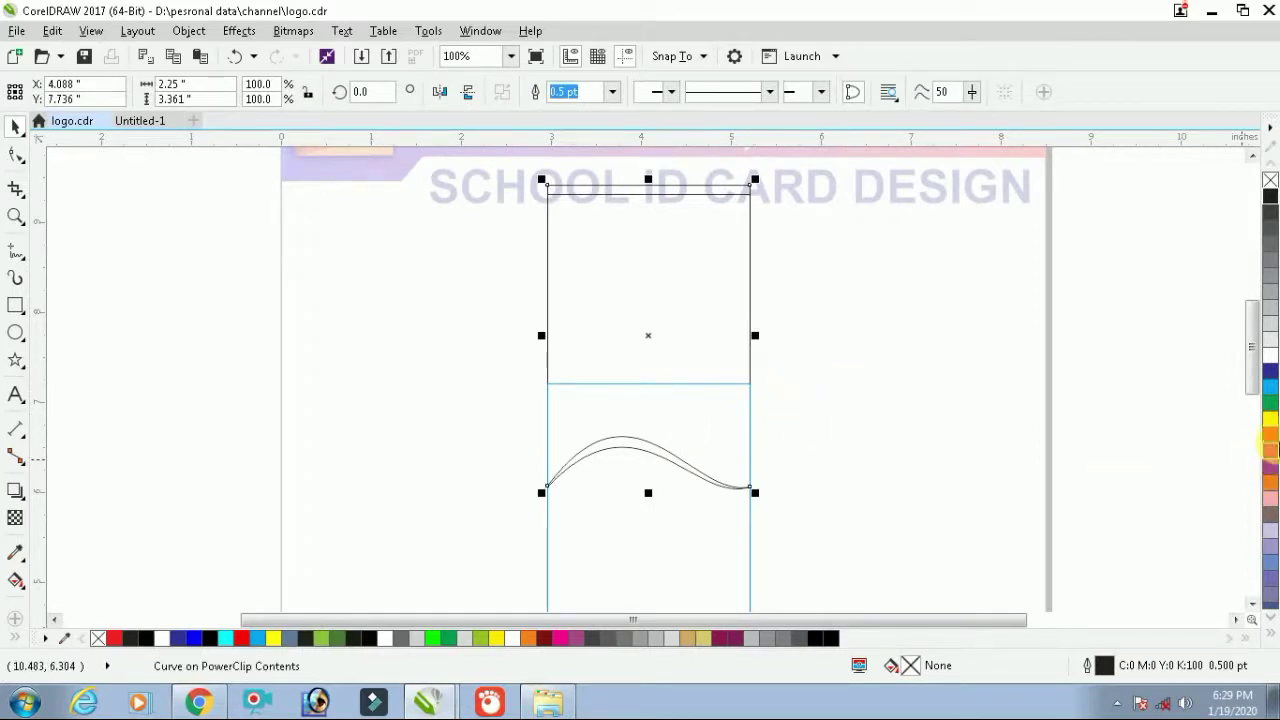
{"action": "left_click", "coordinate": [1271, 371]}
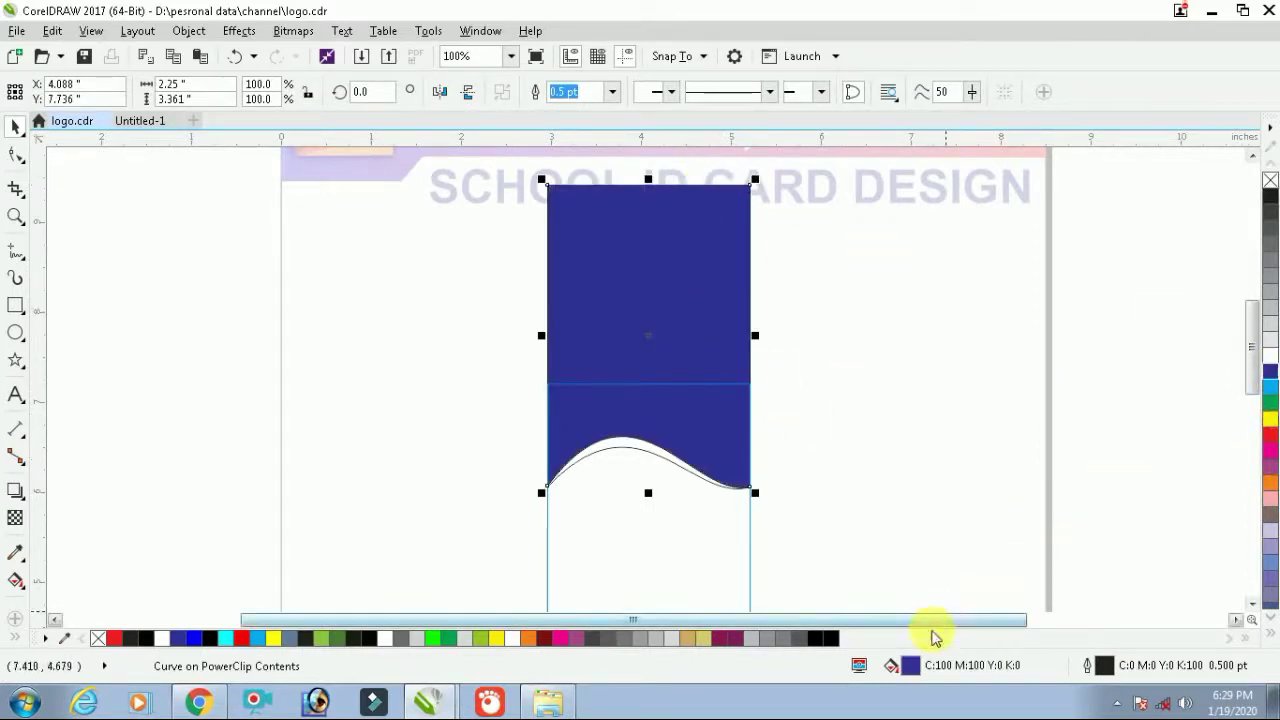
{"action": "double_click", "coordinate": [912, 666]}
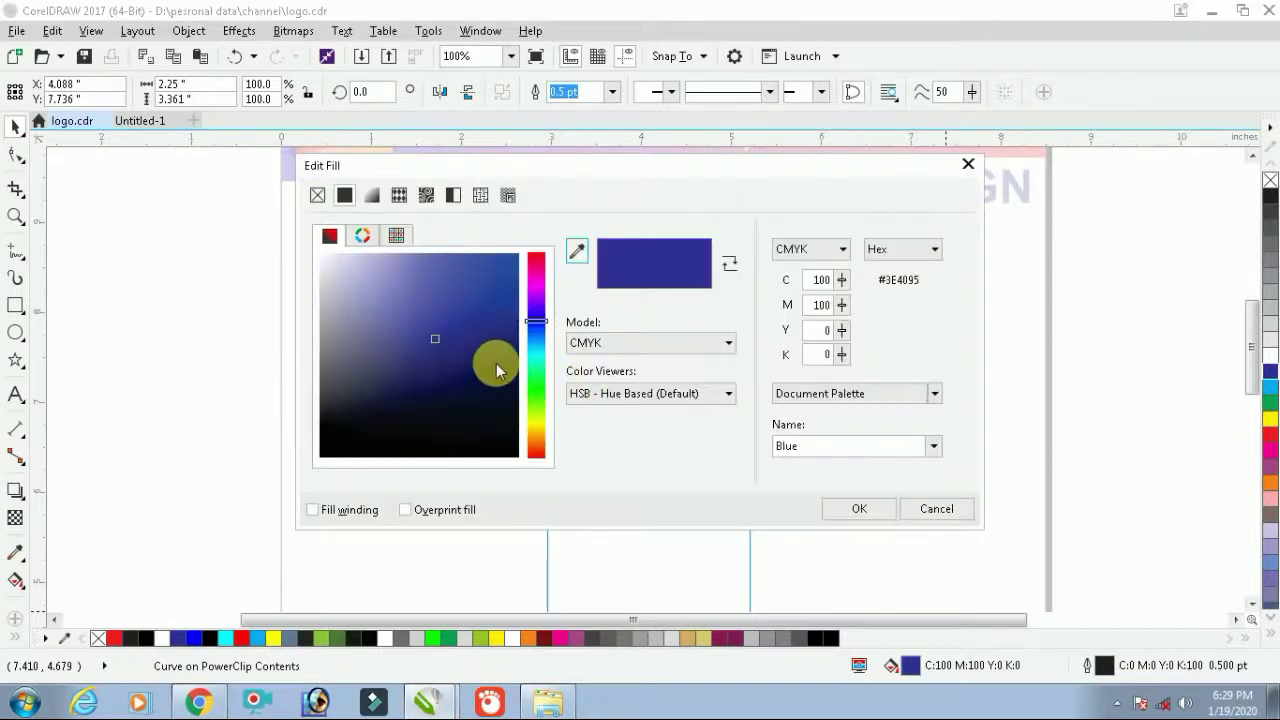
{"action": "left_click", "coordinate": [496, 365]}
{"action": "left_click", "coordinate": [852, 509]}
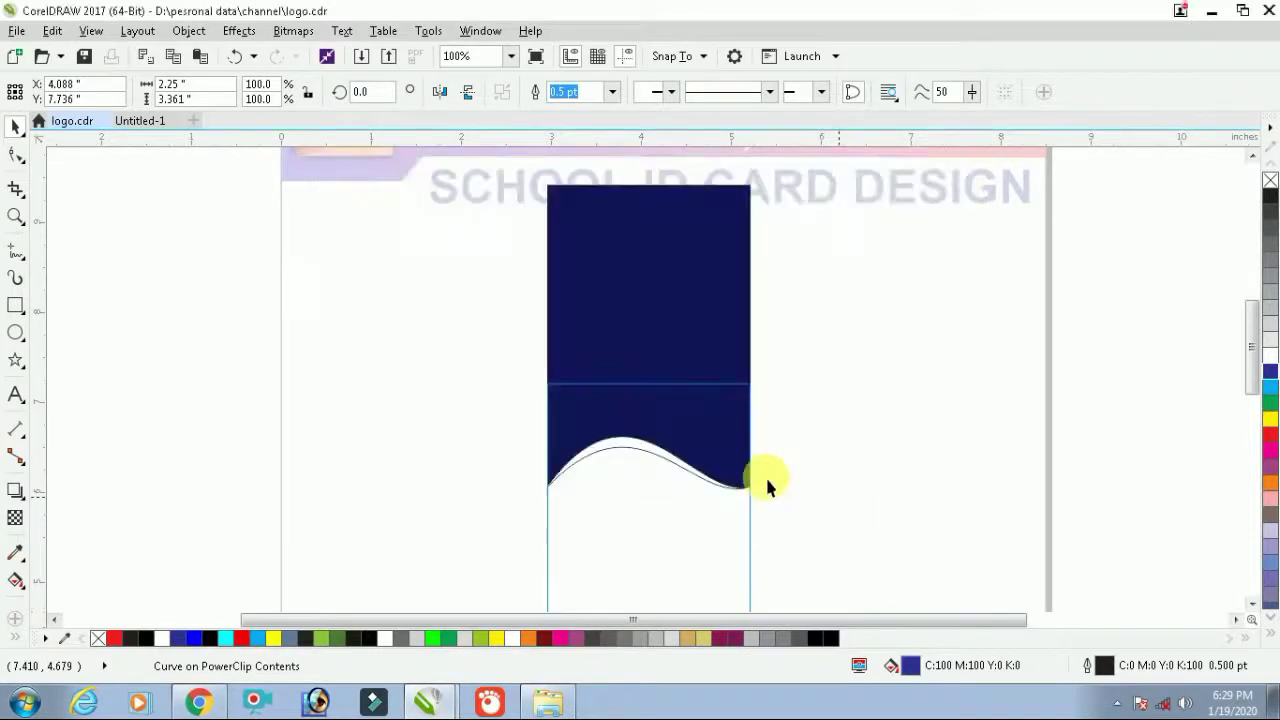
Fill the thin wave band yellow and drag a yellow-to-white gradient across it
{"action": "left_click", "coordinate": [1136, 422]}
{"action": "left_click", "coordinate": [650, 454]}
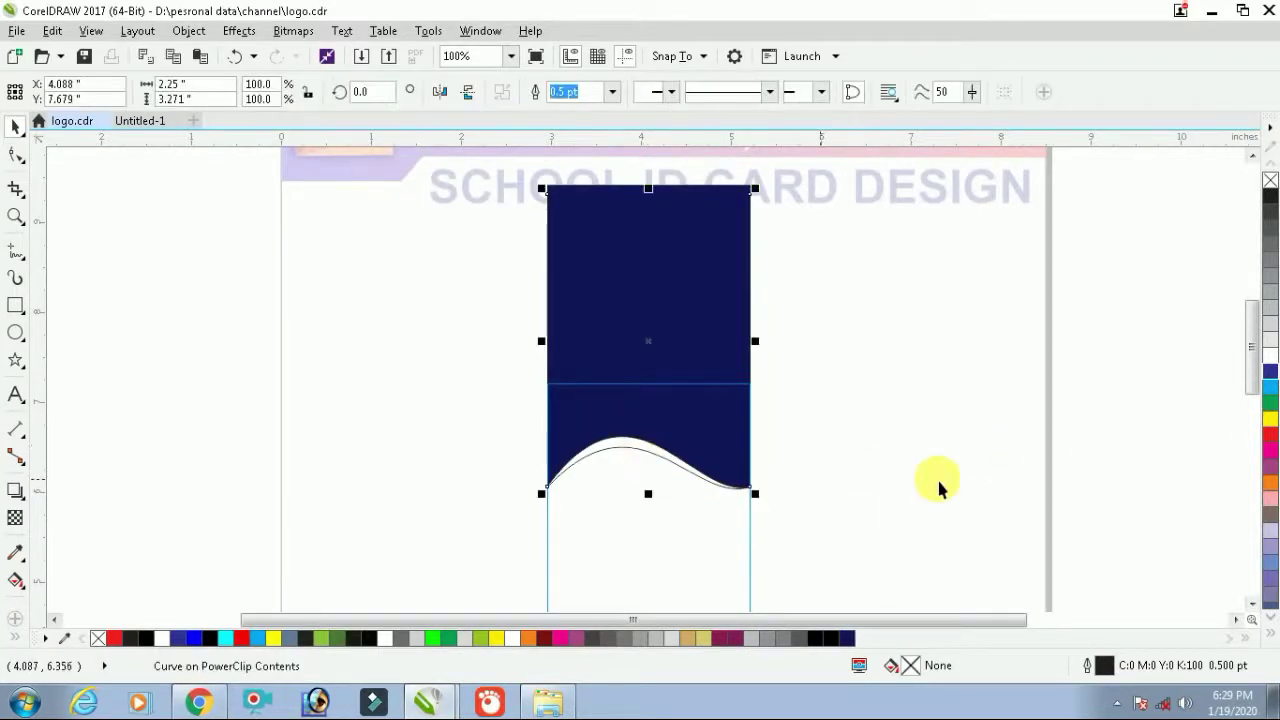
{"action": "left_click", "coordinate": [1268, 418]}
{"action": "left_click", "coordinate": [1133, 508]}
{"action": "left_click", "coordinate": [640, 449]}
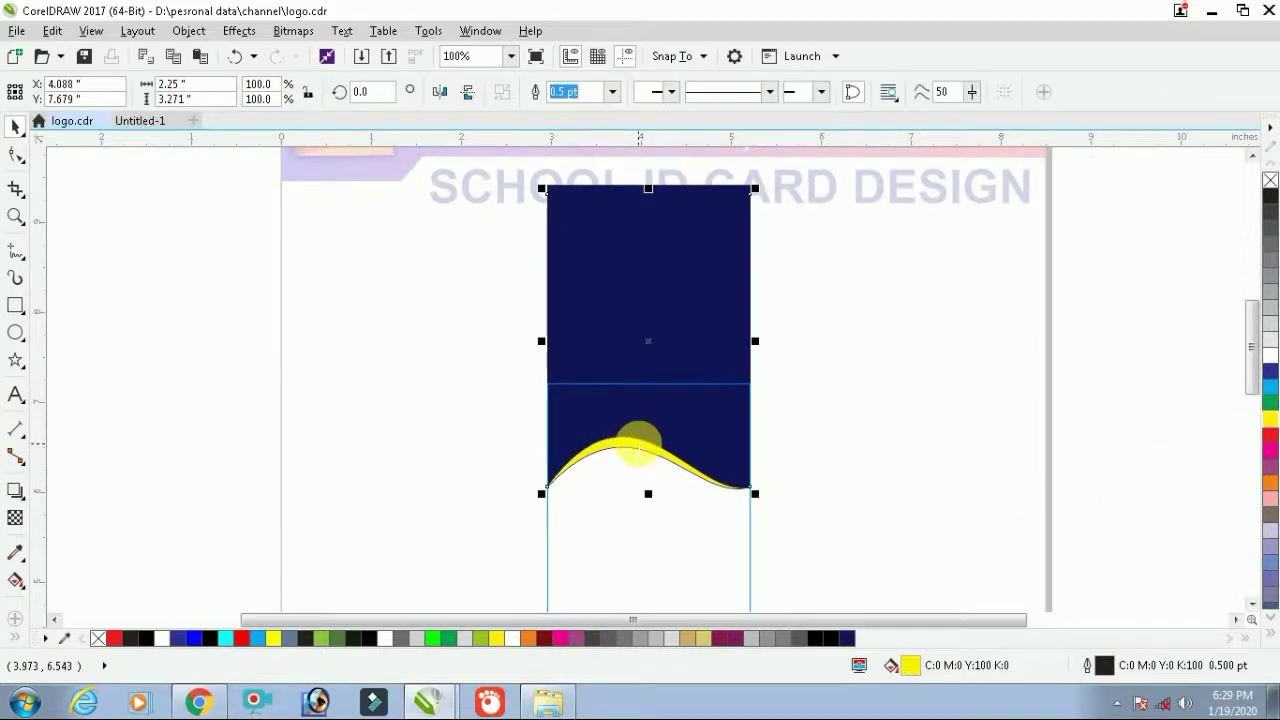
{"action": "scroll", "coordinate": [662, 465], "scroll_direction": "up", "scroll_amount": 2}
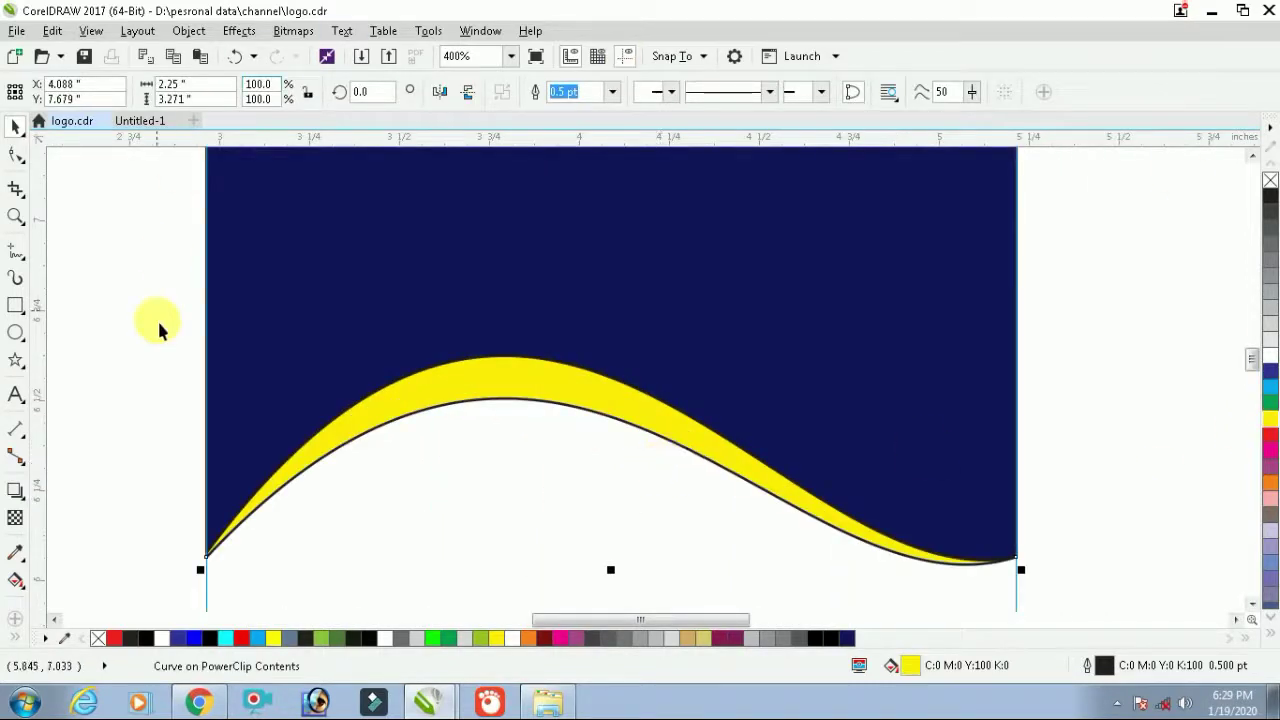
{"action": "left_click", "coordinate": [16, 580]}
{"action": "left_click_drag", "start_coordinate": [415, 393], "coordinate": [648, 396]}
Make the band's gradient elliptical and widen it across the arch
{"action": "left_click", "coordinate": [271, 91]}
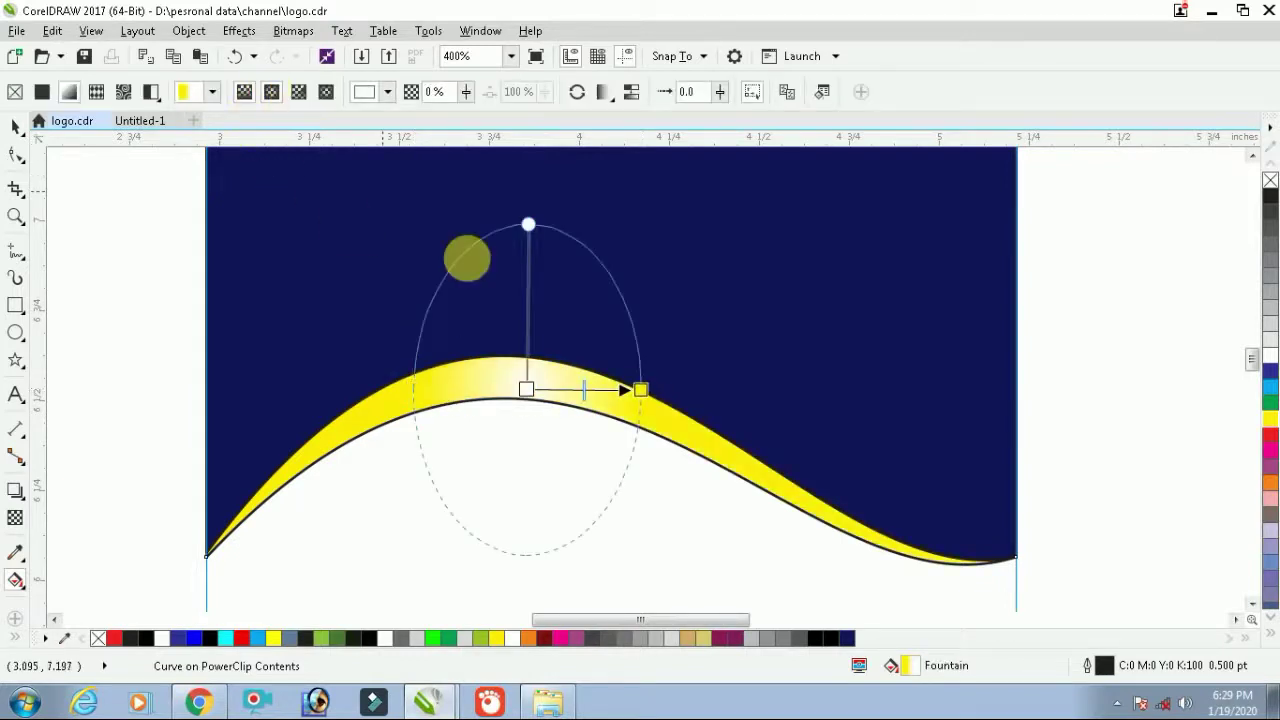
{"action": "left_click_drag", "start_coordinate": [645, 399], "coordinate": [707, 401]}
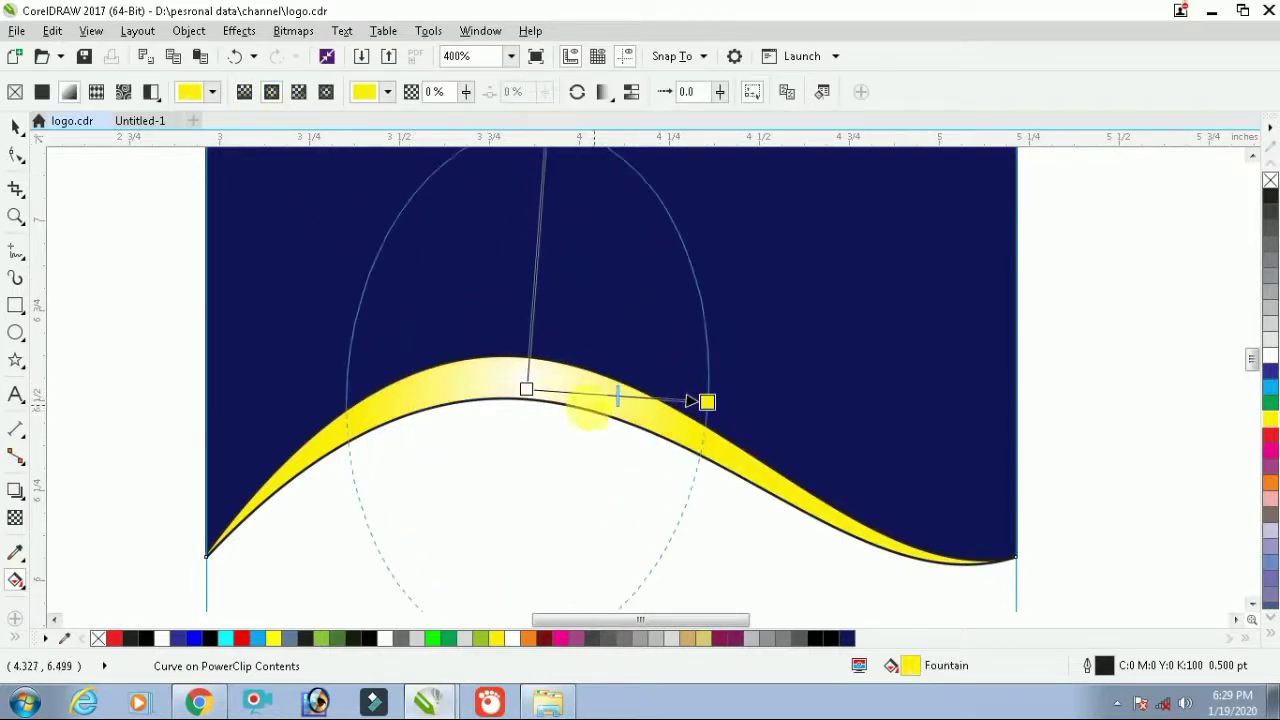
{"action": "scroll", "coordinate": [678, 403], "scroll_direction": "down", "scroll_amount": 1}
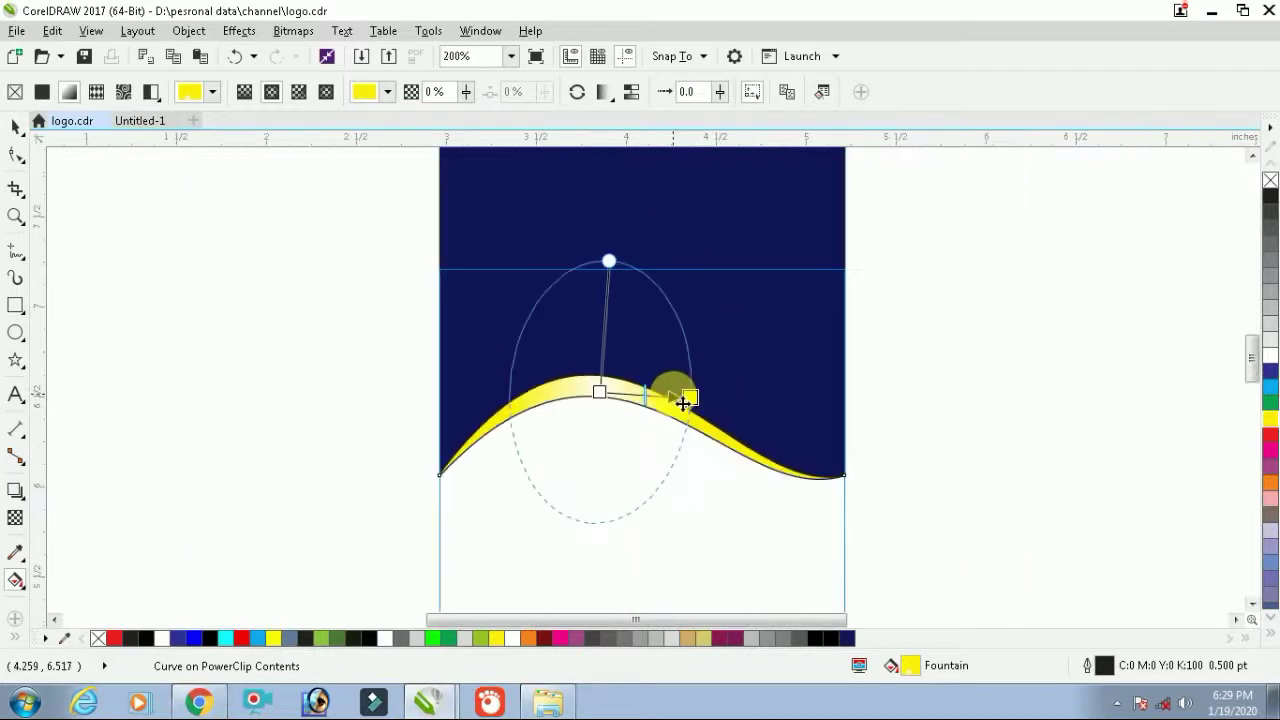
{"action": "left_click", "coordinate": [15, 126]}
Set the outline width of the wave band and navy header to None
{"action": "left_click", "coordinate": [193, 298]}
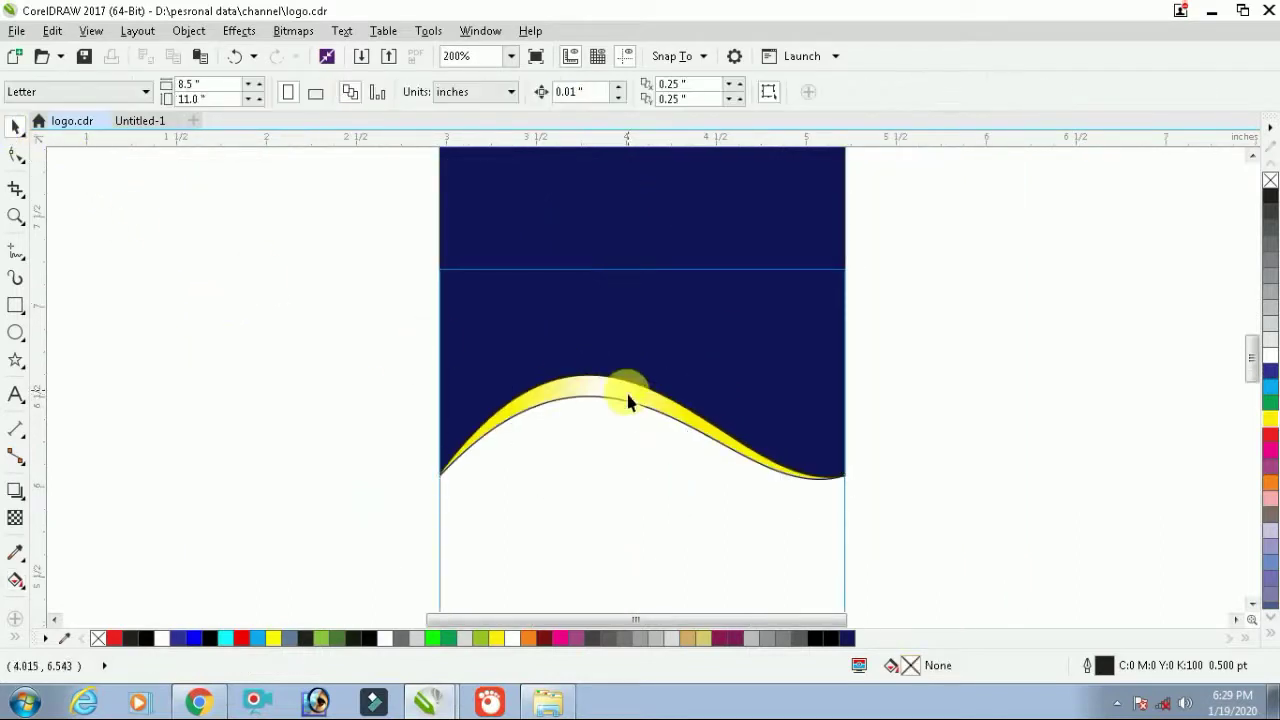
{"action": "left_click", "coordinate": [630, 395]}
{"action": "left_click", "coordinate": [672, 324], "text": "shift"}
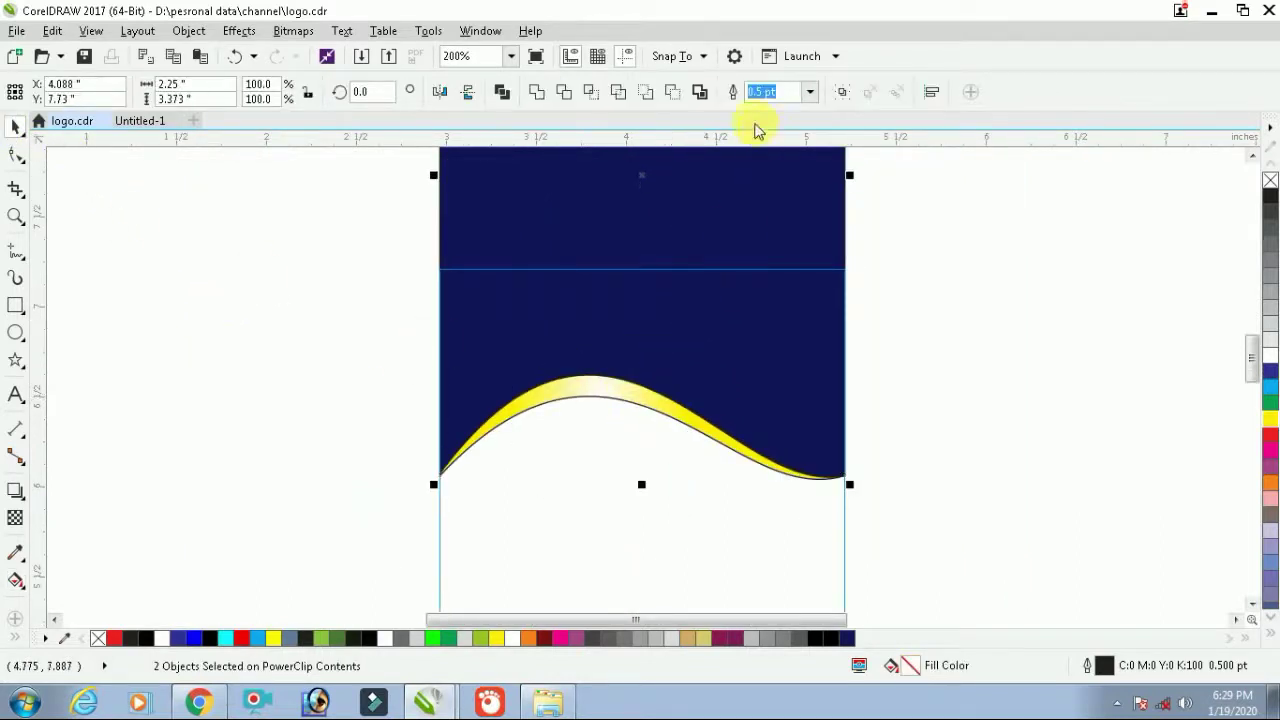
{"action": "left_click", "coordinate": [808, 96]}
{"action": "left_click", "coordinate": [789, 113]}
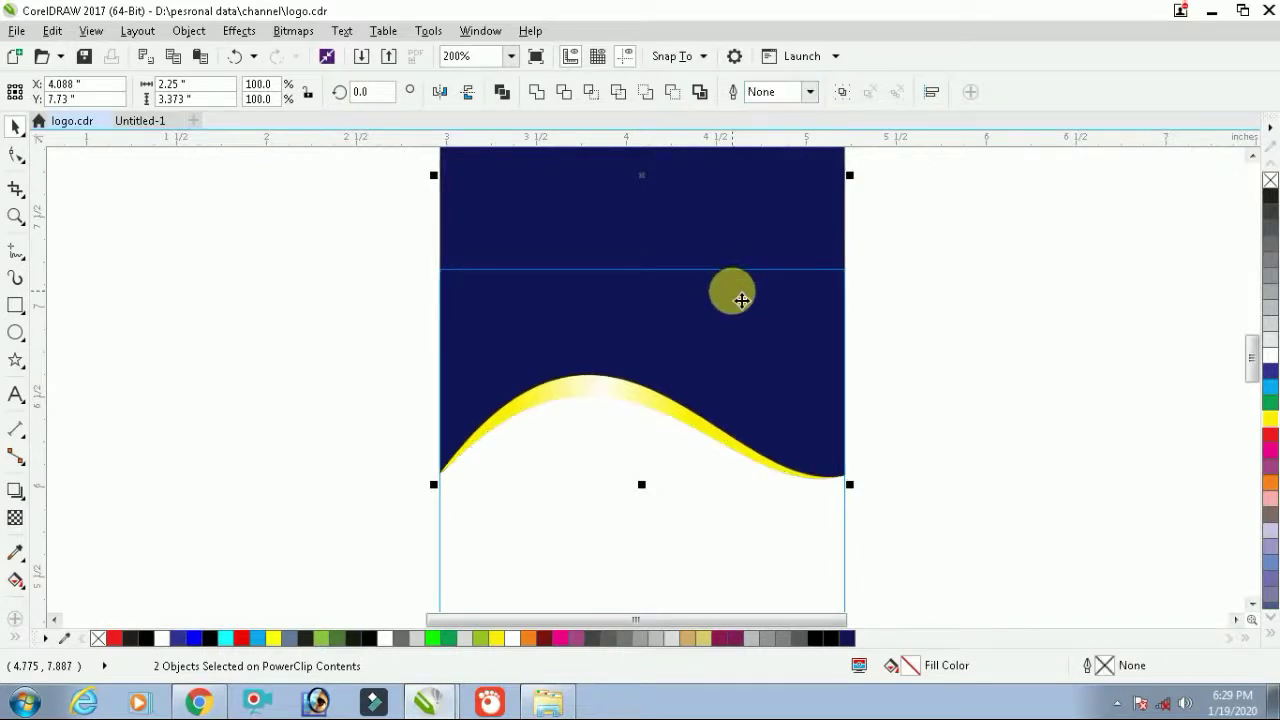
{"action": "scroll", "coordinate": [737, 297], "scroll_direction": "down", "scroll_amount": 1}
{"action": "left_click", "coordinate": [909, 294]}
{"action": "left_click", "coordinate": [687, 346]}
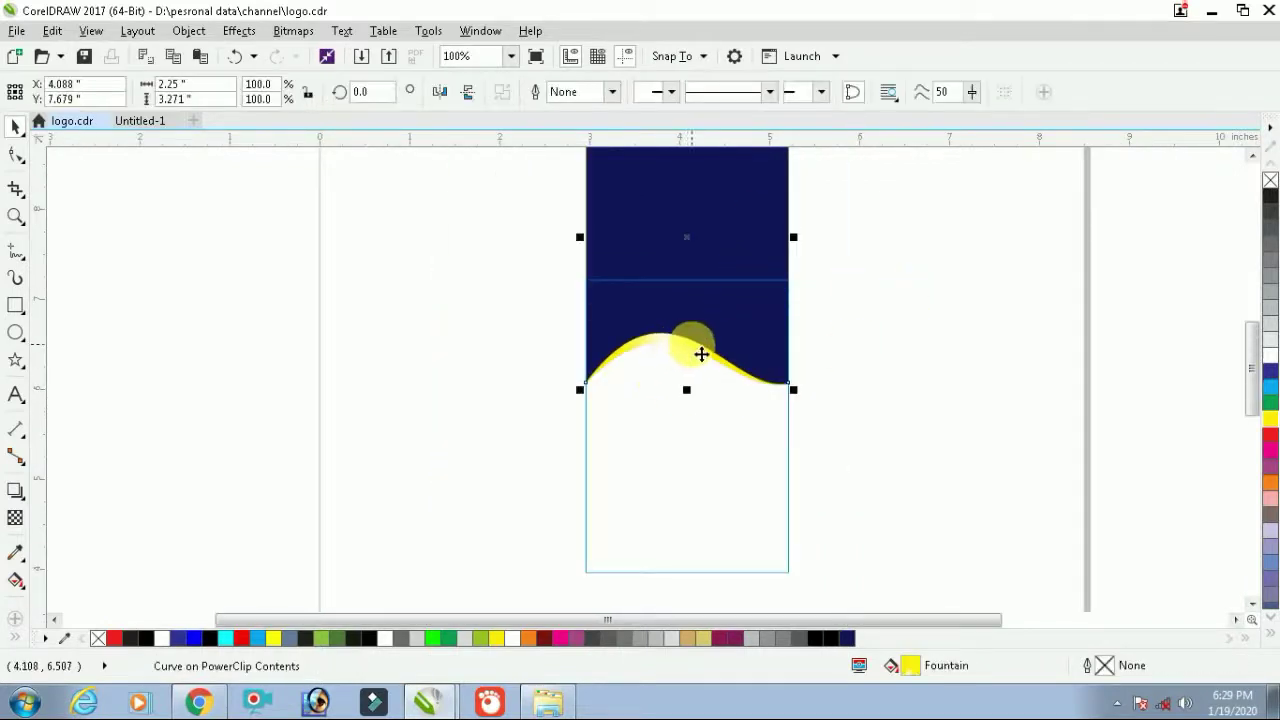
Cast a drop shadow from the wave's bottom edge with 100 opacity and 10 feathering
{"action": "left_click", "coordinate": [18, 500]}
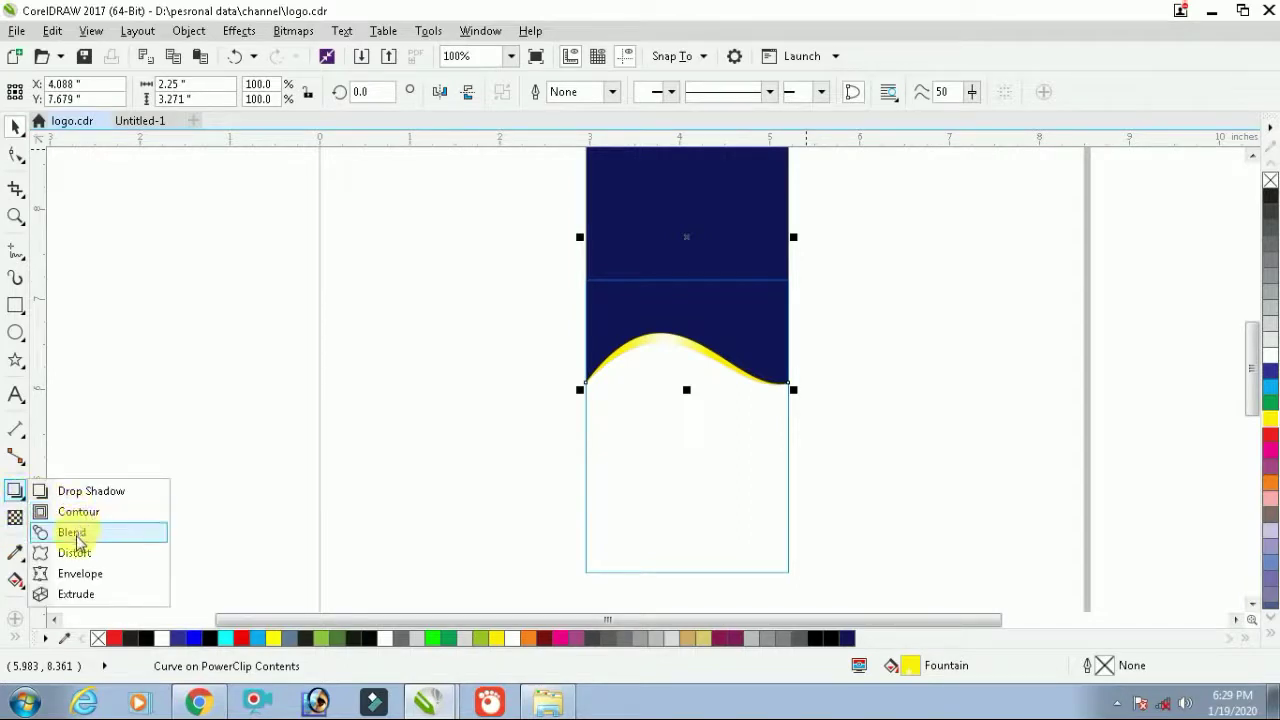
{"action": "left_click", "coordinate": [80, 490]}
{"action": "scroll", "coordinate": [740, 446], "scroll_direction": "down", "scroll_amount": 2}
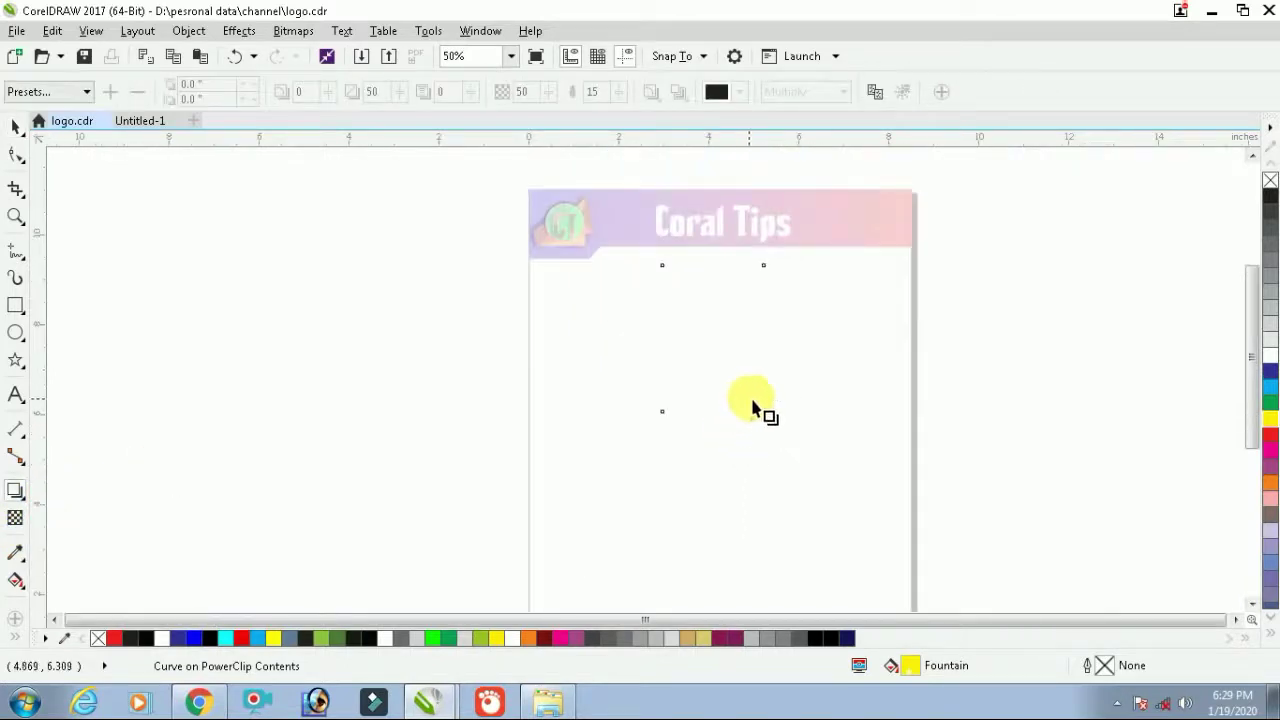
{"action": "scroll", "coordinate": [766, 403], "scroll_direction": "up", "scroll_amount": 2}
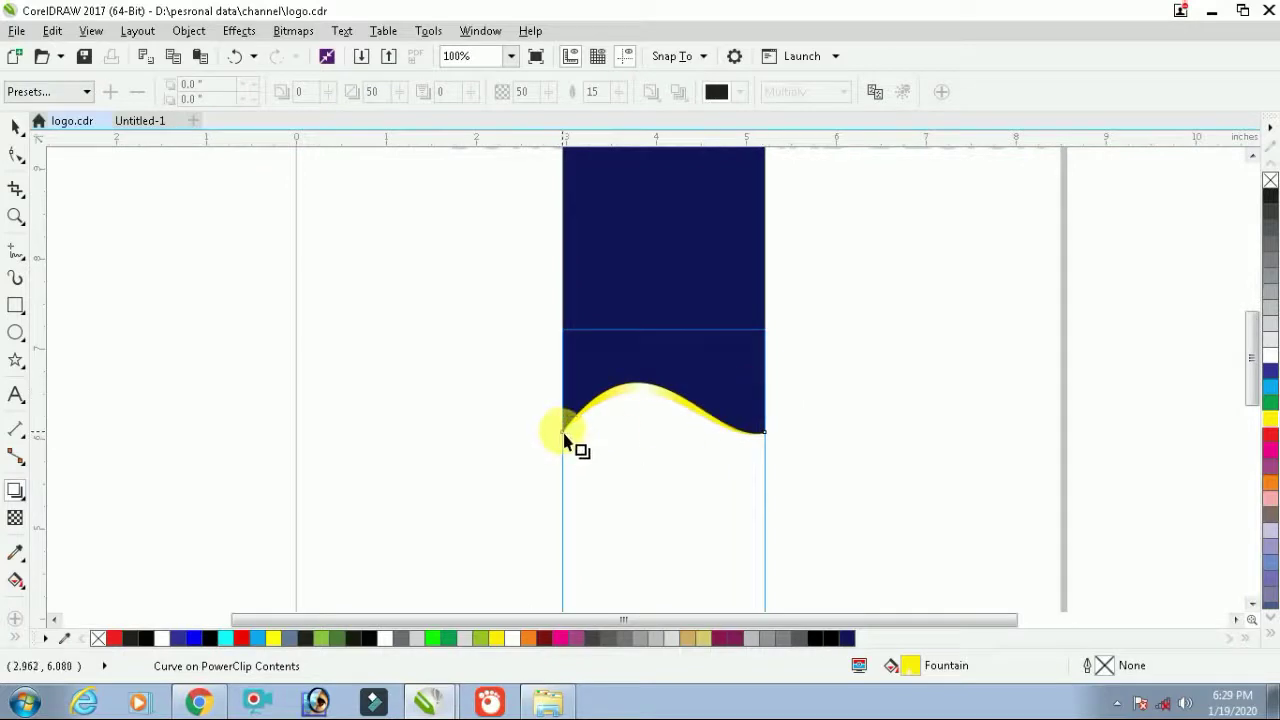
{"action": "left_click_drag", "start_coordinate": [565, 440], "coordinate": [669, 110]}
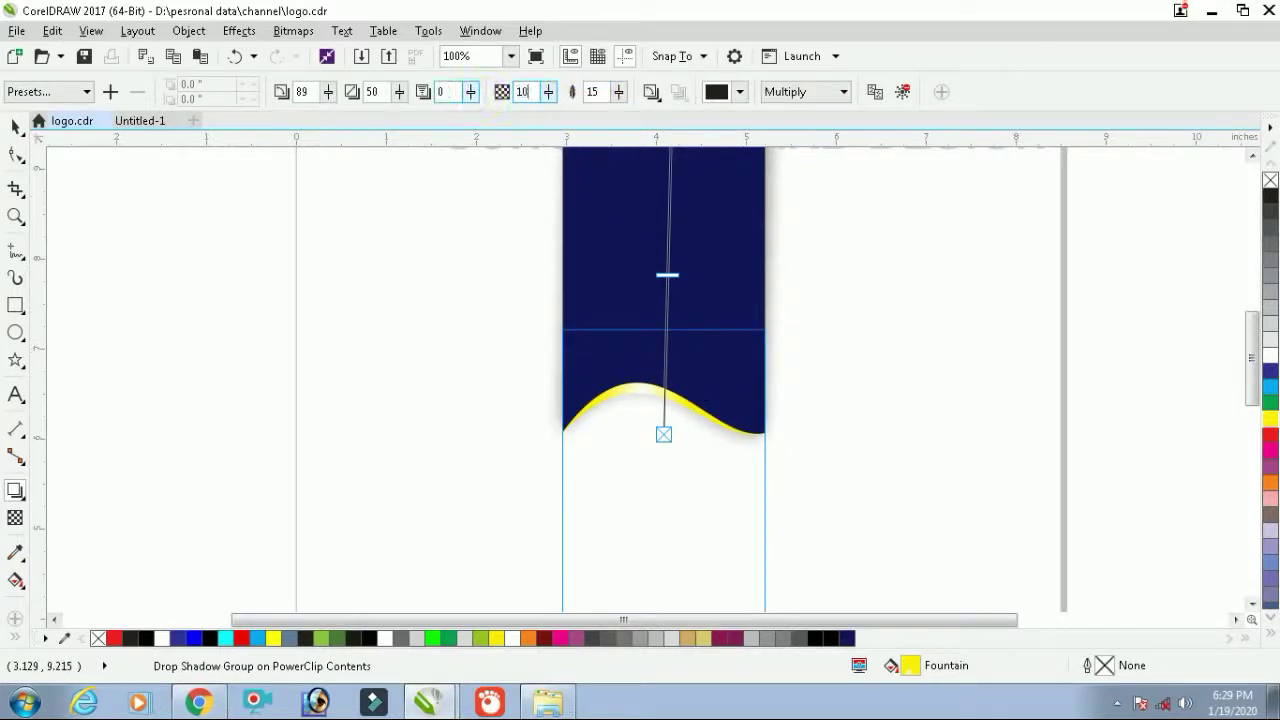
{"action": "key", "text": "Return"}
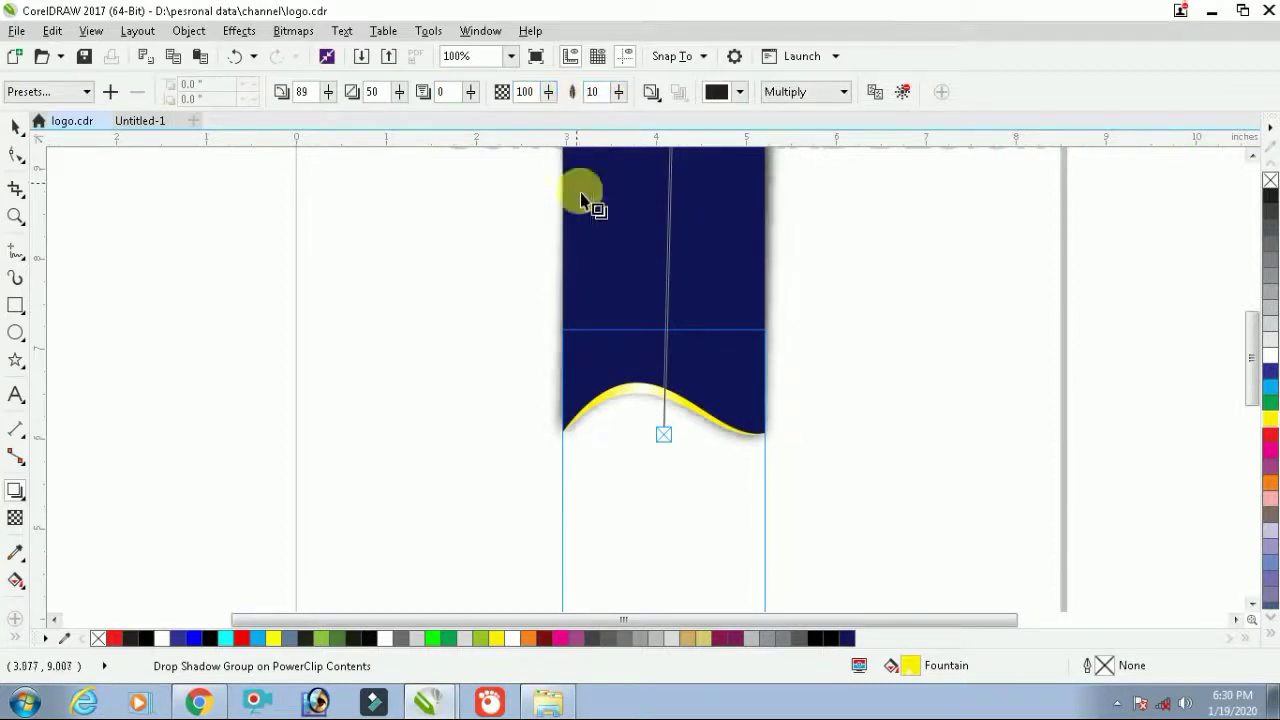
Finish editing the card's PowerClip contents and select the whole card design
{"action": "scroll", "coordinate": [665, 430], "scroll_direction": "up", "scroll_amount": 2}
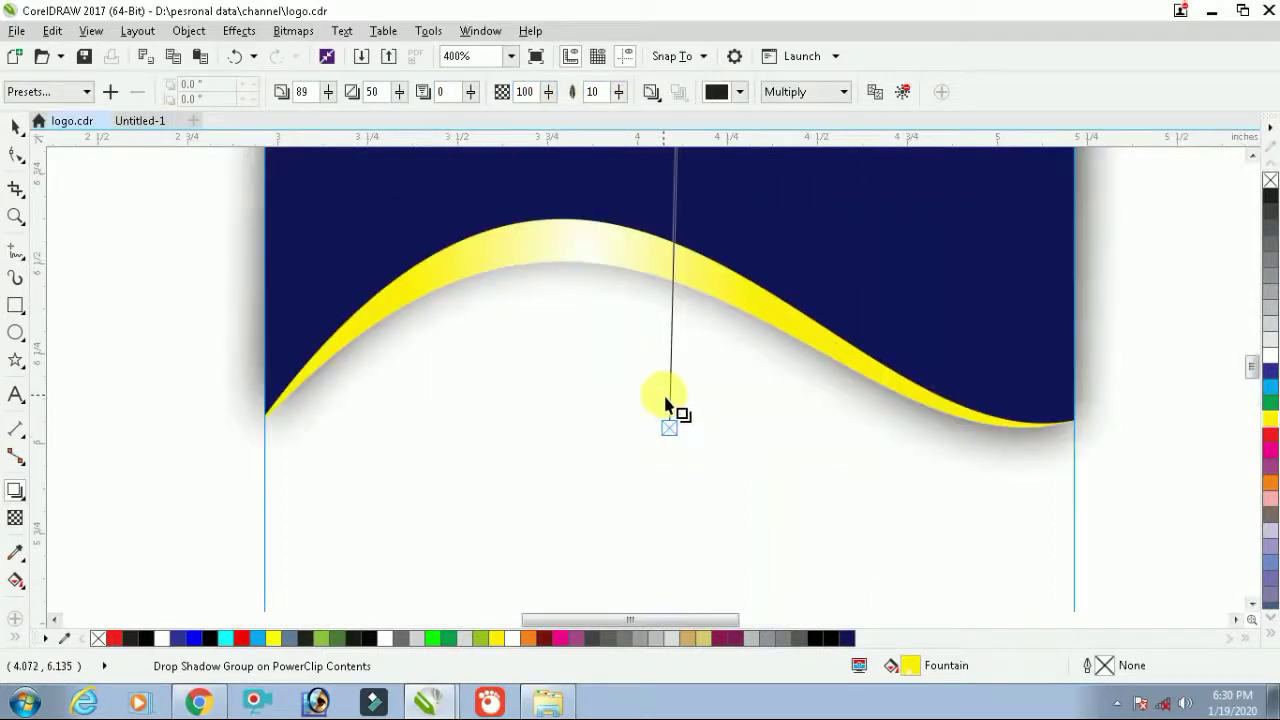
{"action": "scroll", "coordinate": [665, 420], "scroll_direction": "down", "scroll_amount": 2}
{"action": "key", "text": "space"}
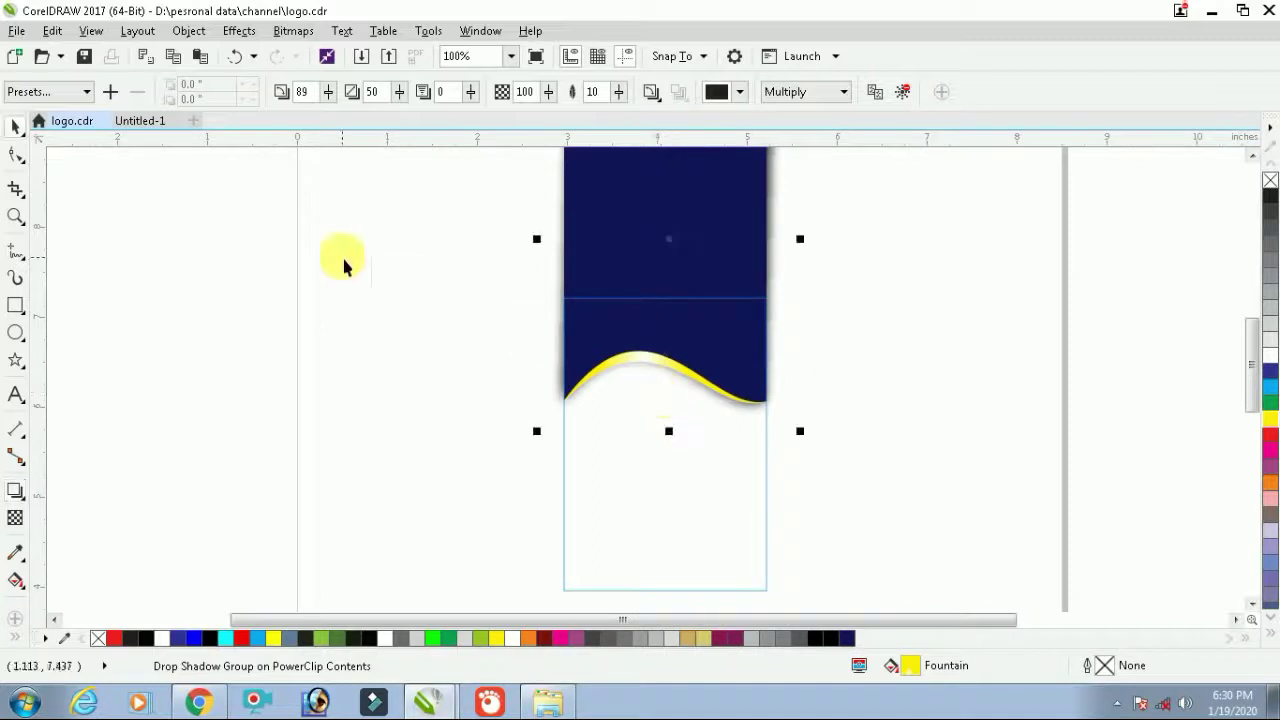
{"action": "left_click", "coordinate": [944, 330]}
{"action": "left_click", "coordinate": [937, 285]}
{"action": "left_click_drag", "start_coordinate": [885, 247], "coordinate": [548, 548]}
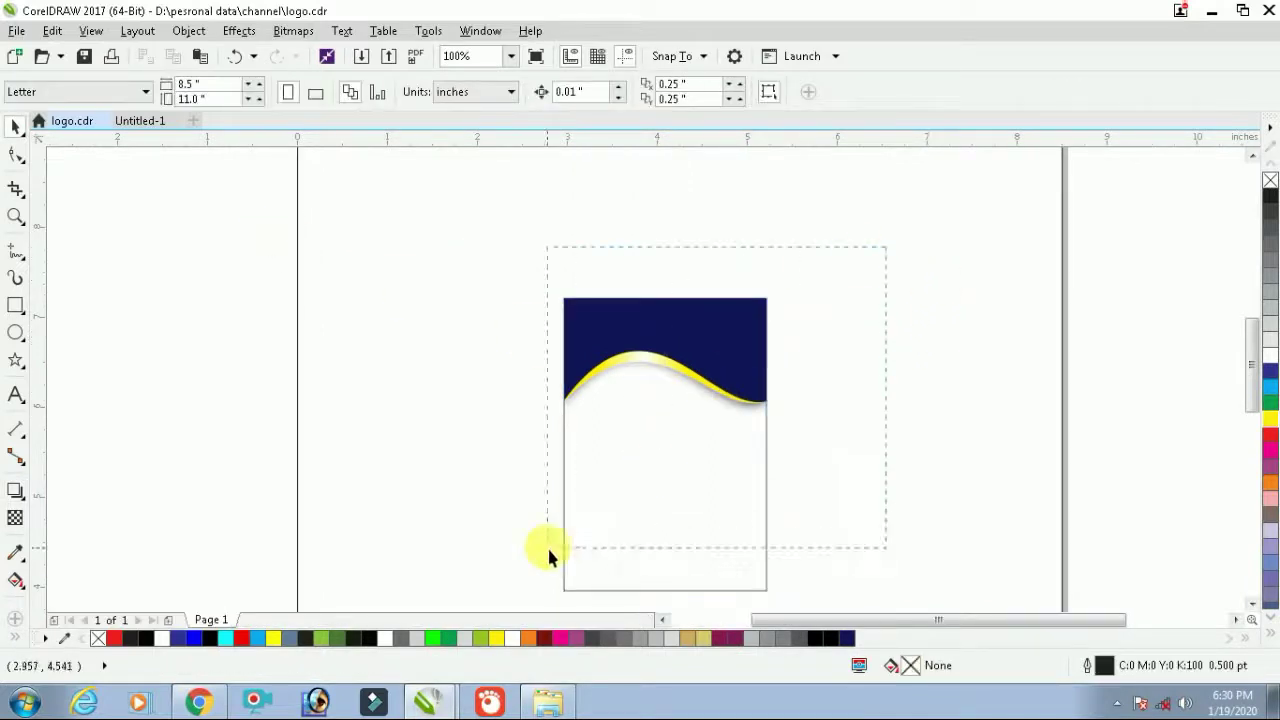
Zoom to fit the selected card design with Shift+F2
{"action": "left_click_drag", "start_coordinate": [502, 595], "coordinate": [502, 597]}
{"action": "key", "text": "shift+F2"}
{"action": "left_click", "coordinate": [907, 432]}
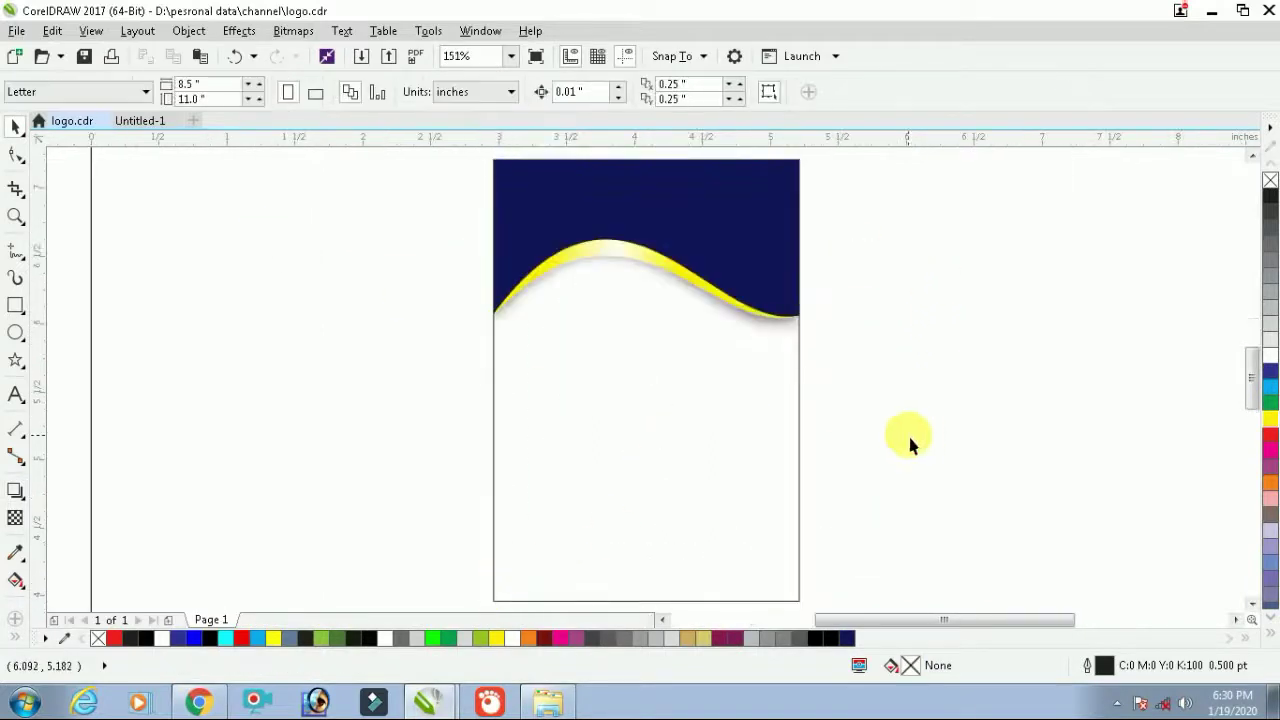
{"action": "scroll", "coordinate": [677, 437], "scroll_direction": "down", "scroll_amount": 2}
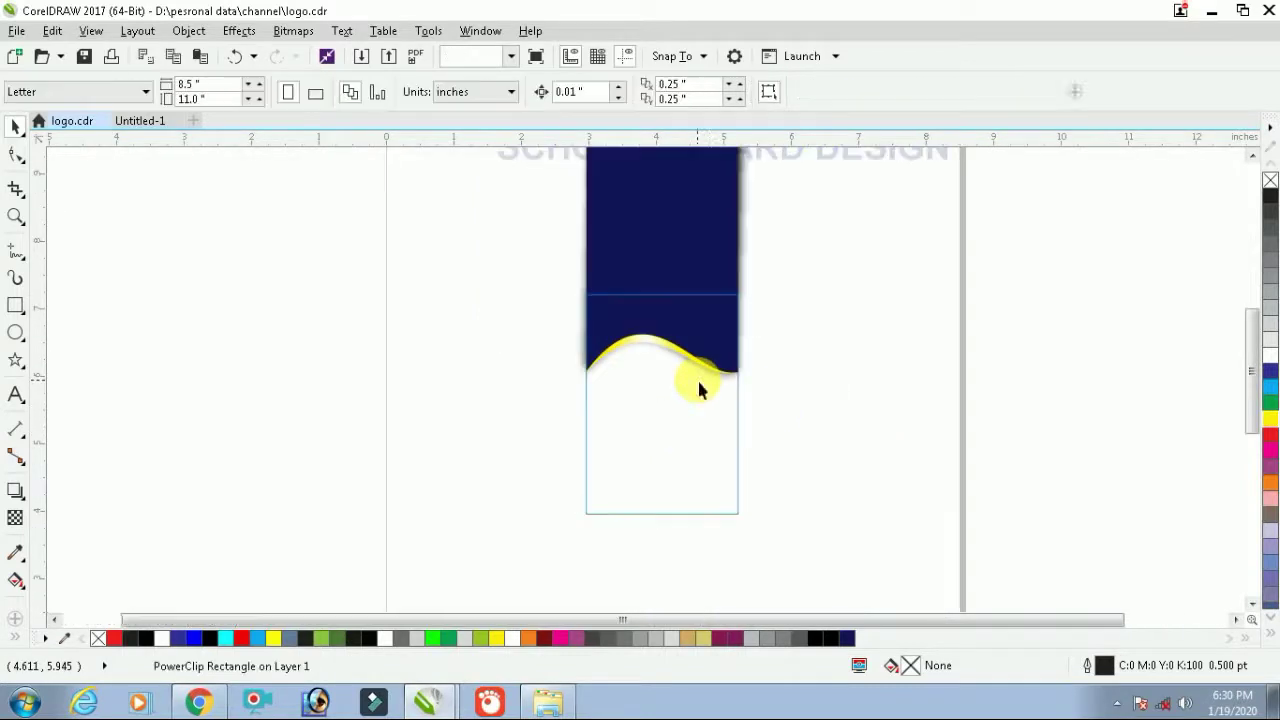
{"action": "scroll", "coordinate": [706, 345], "scroll_direction": "up", "scroll_amount": 2}
Change the navy header shape's fill to white and nudge the wave contents down
{"action": "left_click", "coordinate": [749, 318]}
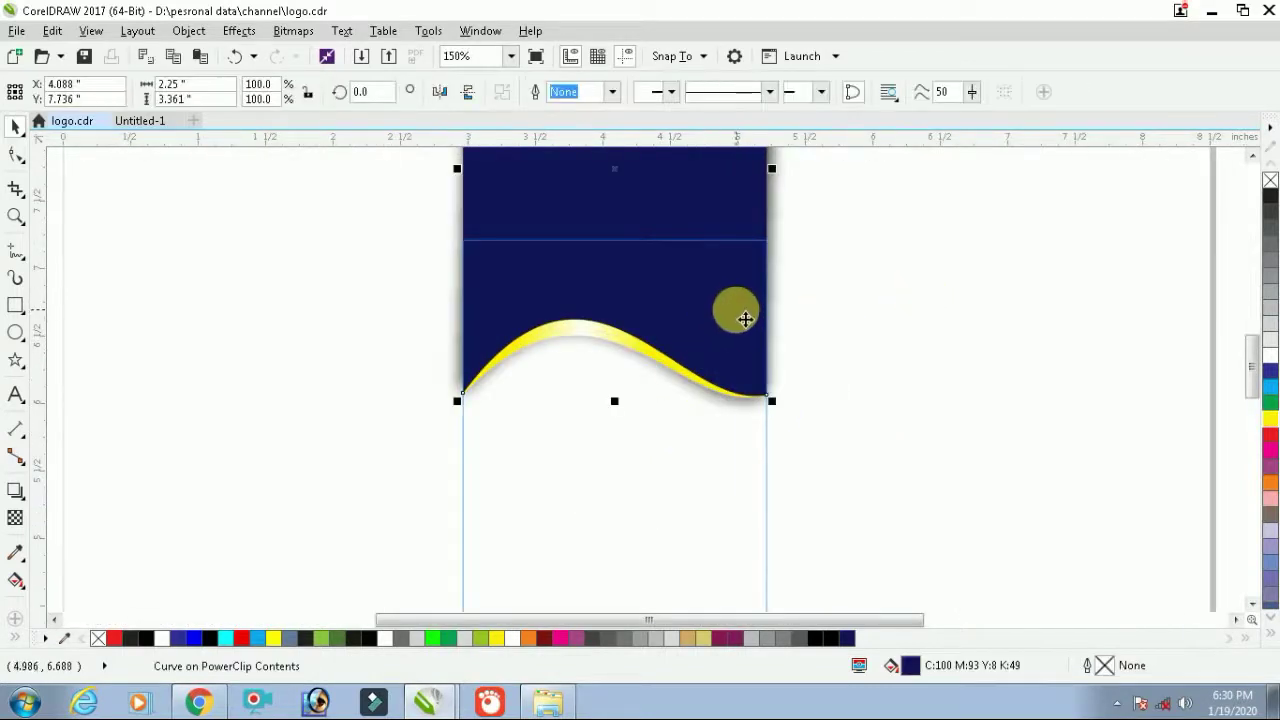
{"action": "key", "text": "Escape"}
{"action": "left_click", "coordinate": [695, 318]}
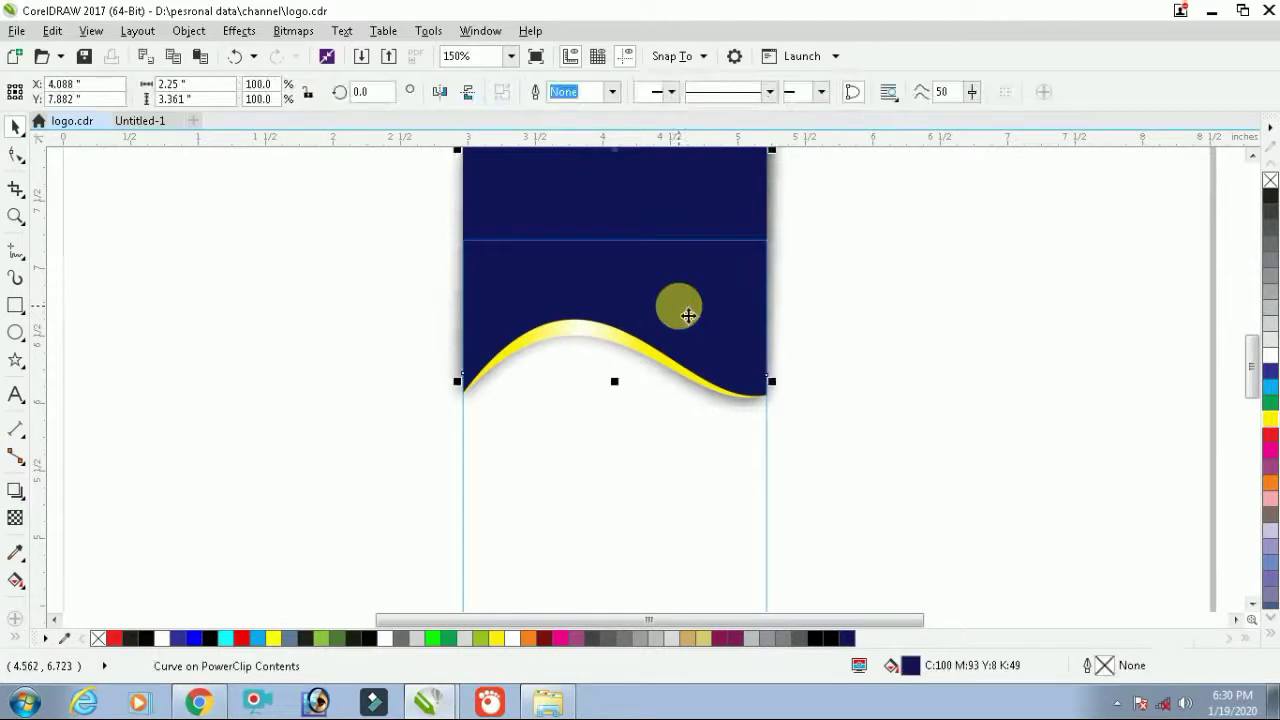
{"action": "left_click", "coordinate": [1262, 345]}
{"action": "left_click", "coordinate": [842, 337]}
{"action": "left_click", "coordinate": [743, 309]}
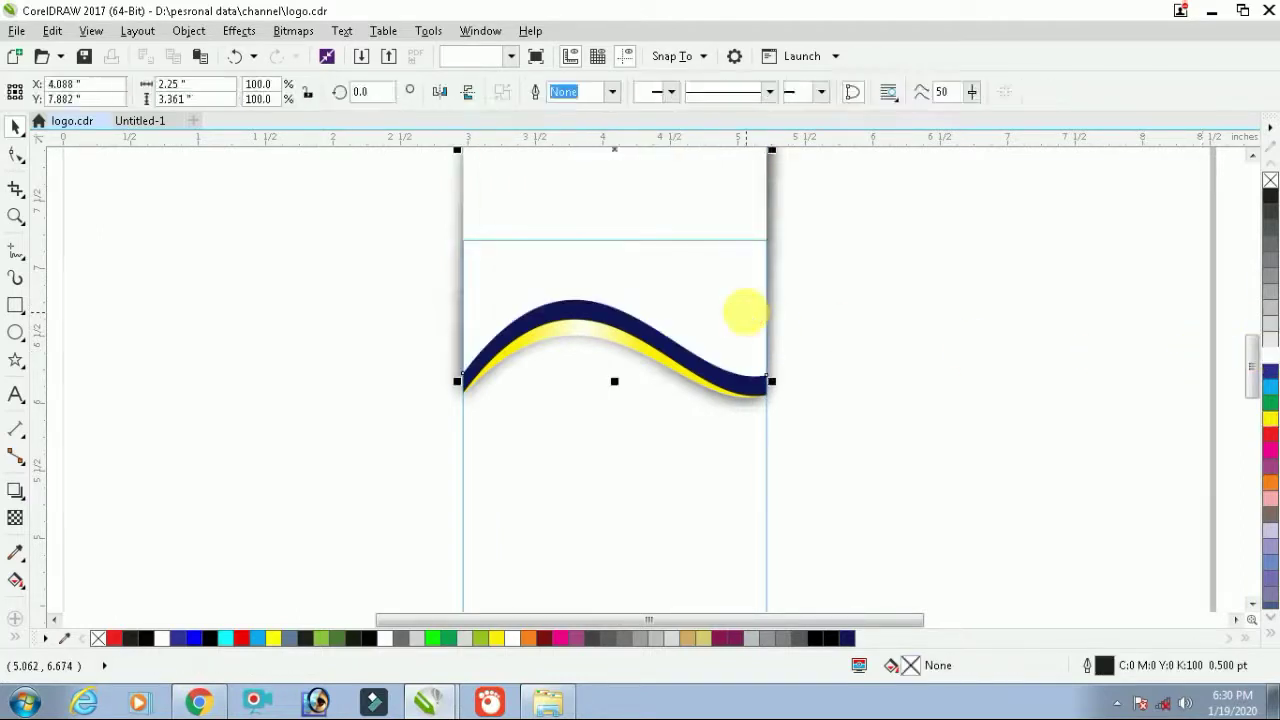
{"action": "left_click_drag", "start_coordinate": [734, 309], "coordinate": [723, 334]}
Lower the band's left-end node to a taper and reshape its right end
{"action": "scroll", "coordinate": [723, 334], "scroll_direction": "up", "scroll_amount": 2}
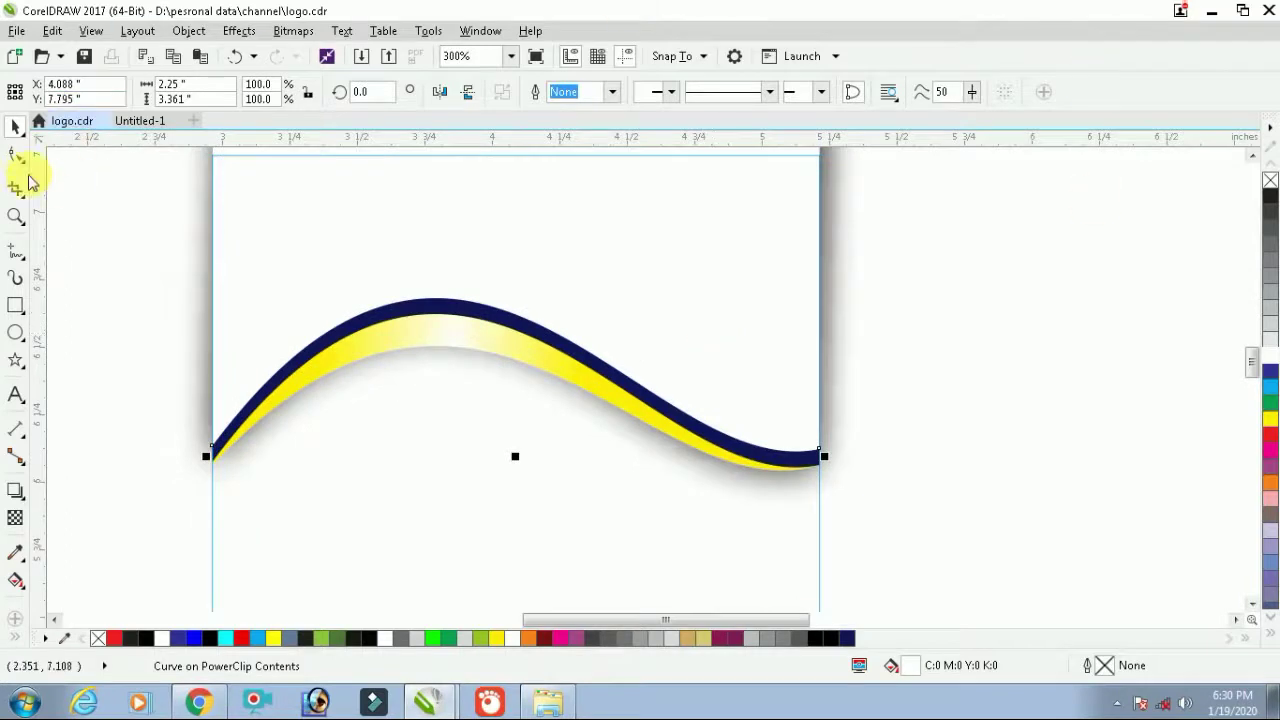
{"action": "left_click", "coordinate": [18, 156]}
{"action": "scroll", "coordinate": [214, 457], "scroll_direction": "up", "scroll_amount": 3}
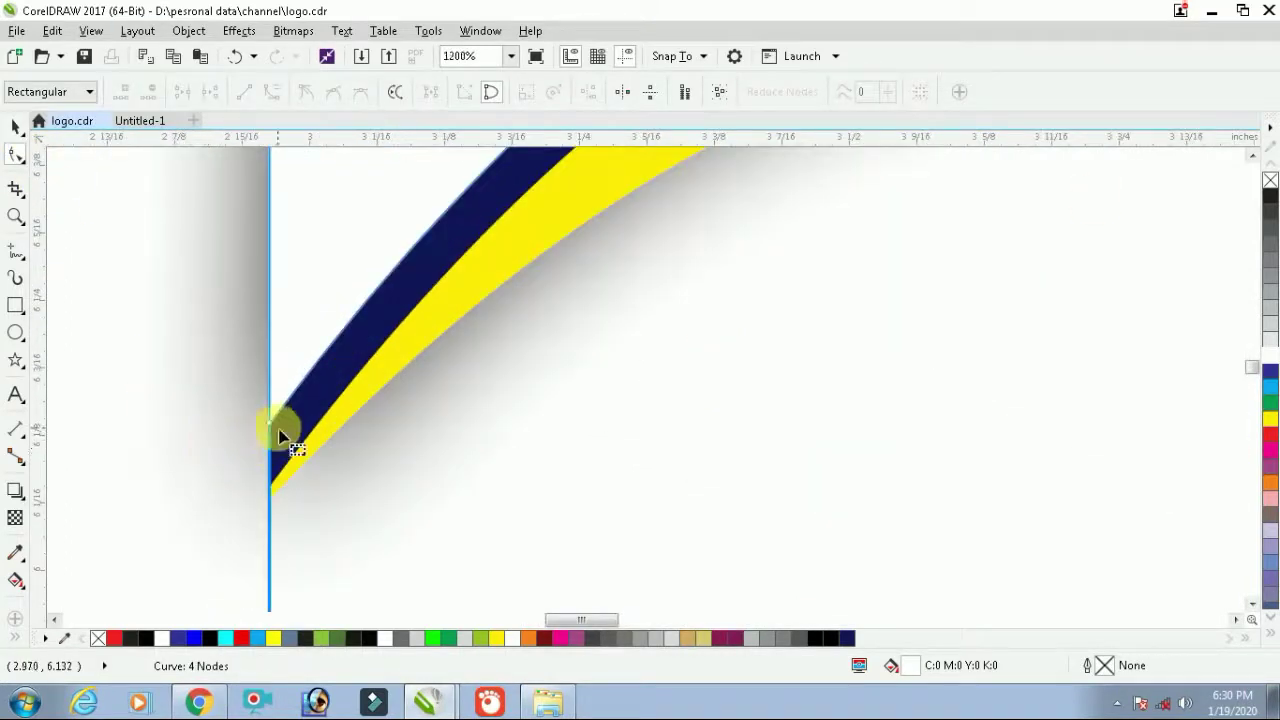
{"action": "left_click_drag", "start_coordinate": [270, 432], "coordinate": [277, 486]}
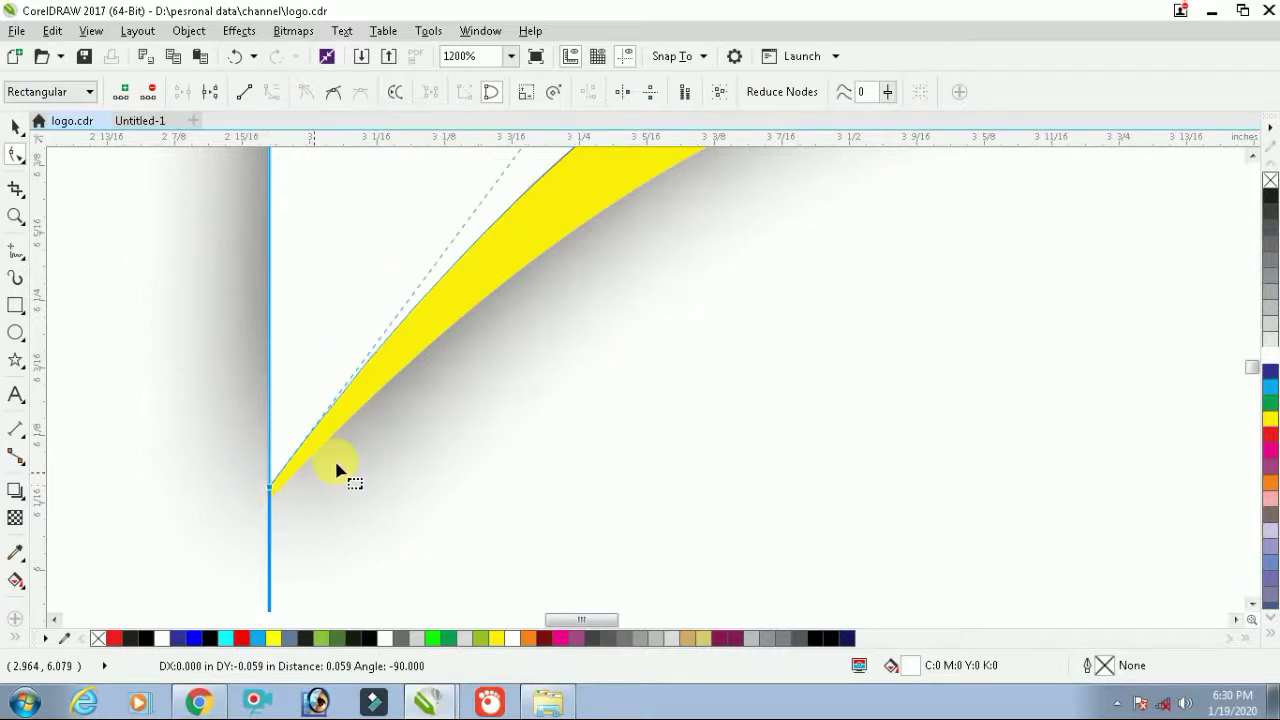
{"action": "scroll", "coordinate": [343, 471], "scroll_direction": "down", "scroll_amount": 4}
{"action": "scroll", "coordinate": [583, 377], "scroll_direction": "down", "scroll_amount": 2}
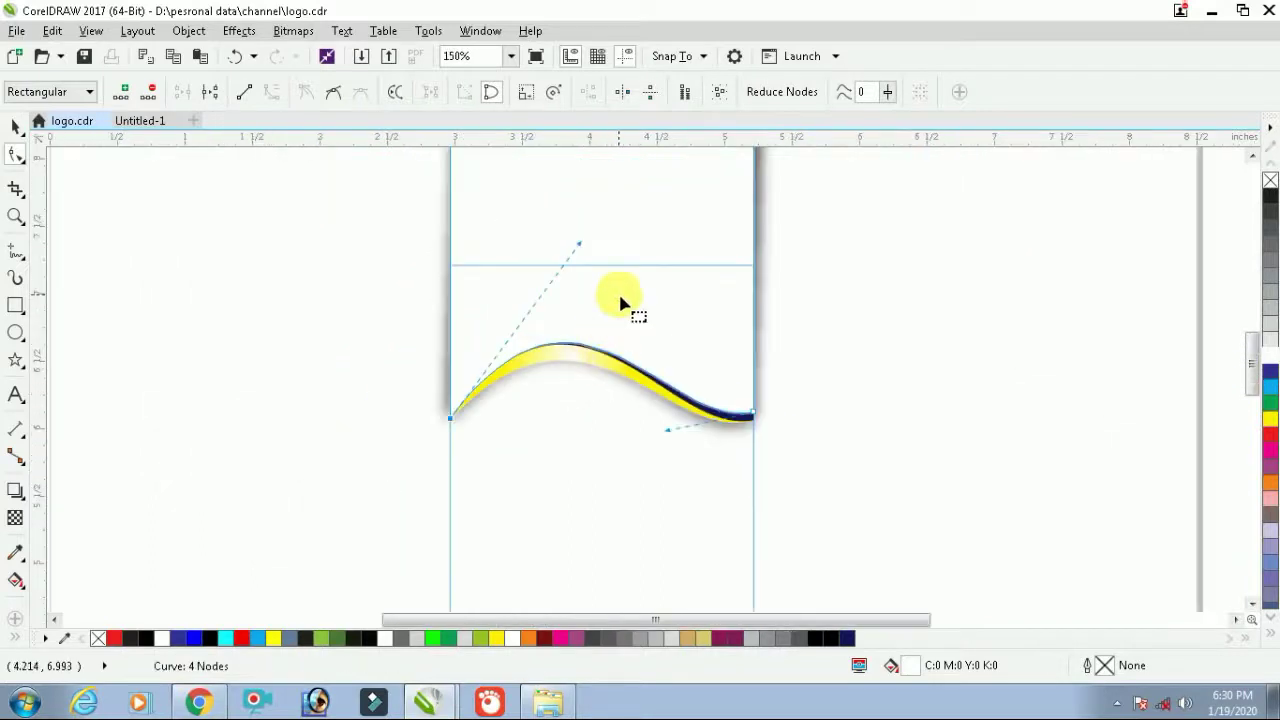
{"action": "scroll", "coordinate": [740, 390], "scroll_direction": "up", "scroll_amount": 3}
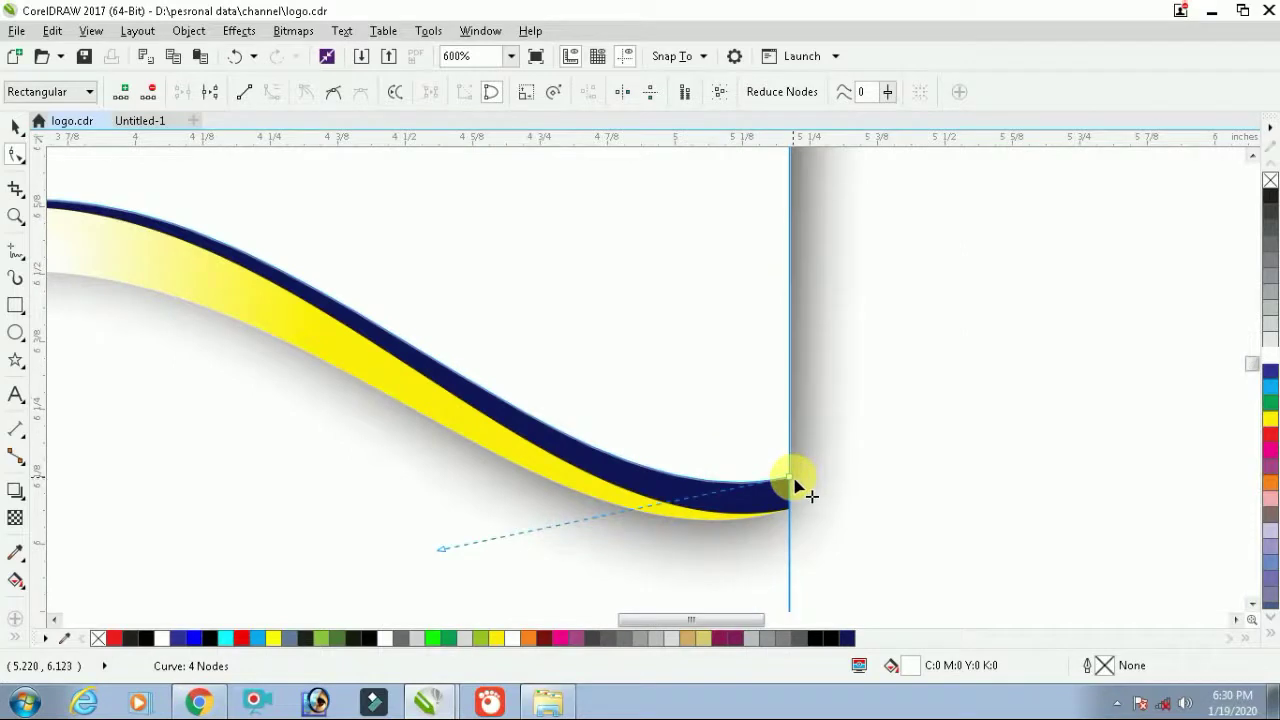
{"action": "left_click_drag", "start_coordinate": [792, 487], "coordinate": [671, 463]}
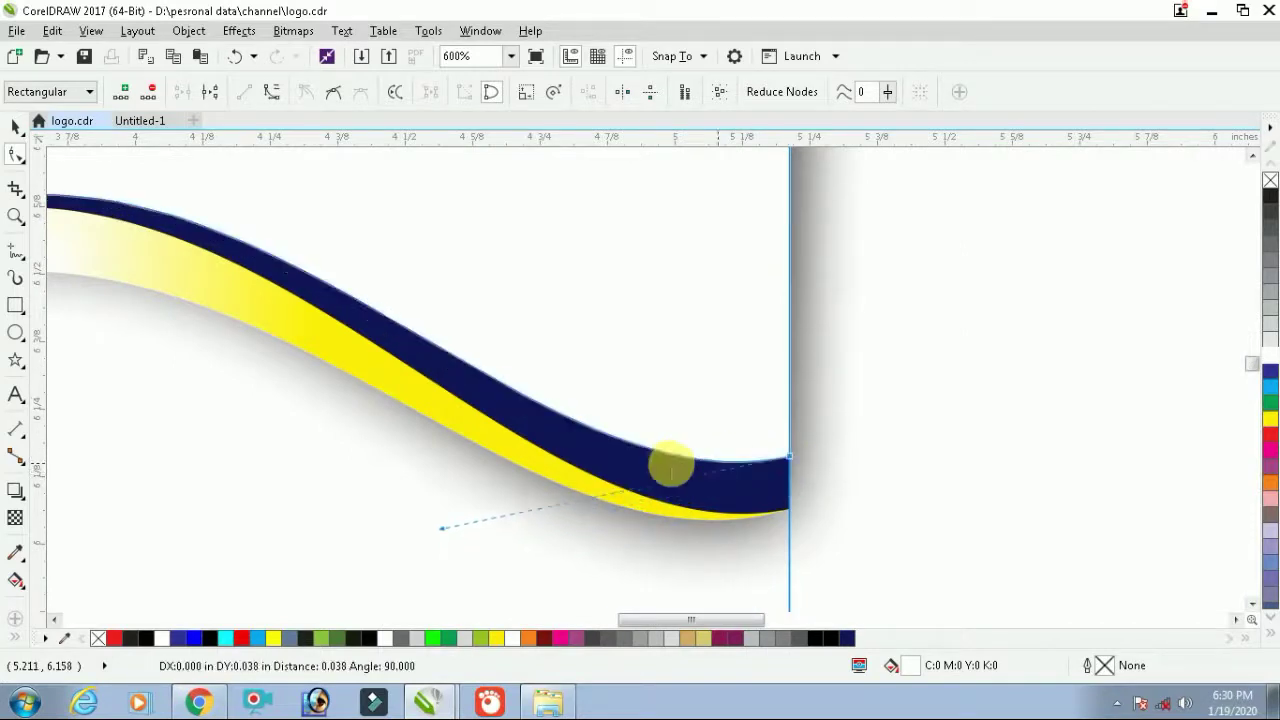
{"action": "scroll", "coordinate": [670, 465], "scroll_direction": "down", "scroll_amount": 2}
{"action": "key", "text": "space"}
{"action": "left_click", "coordinate": [766, 437]}
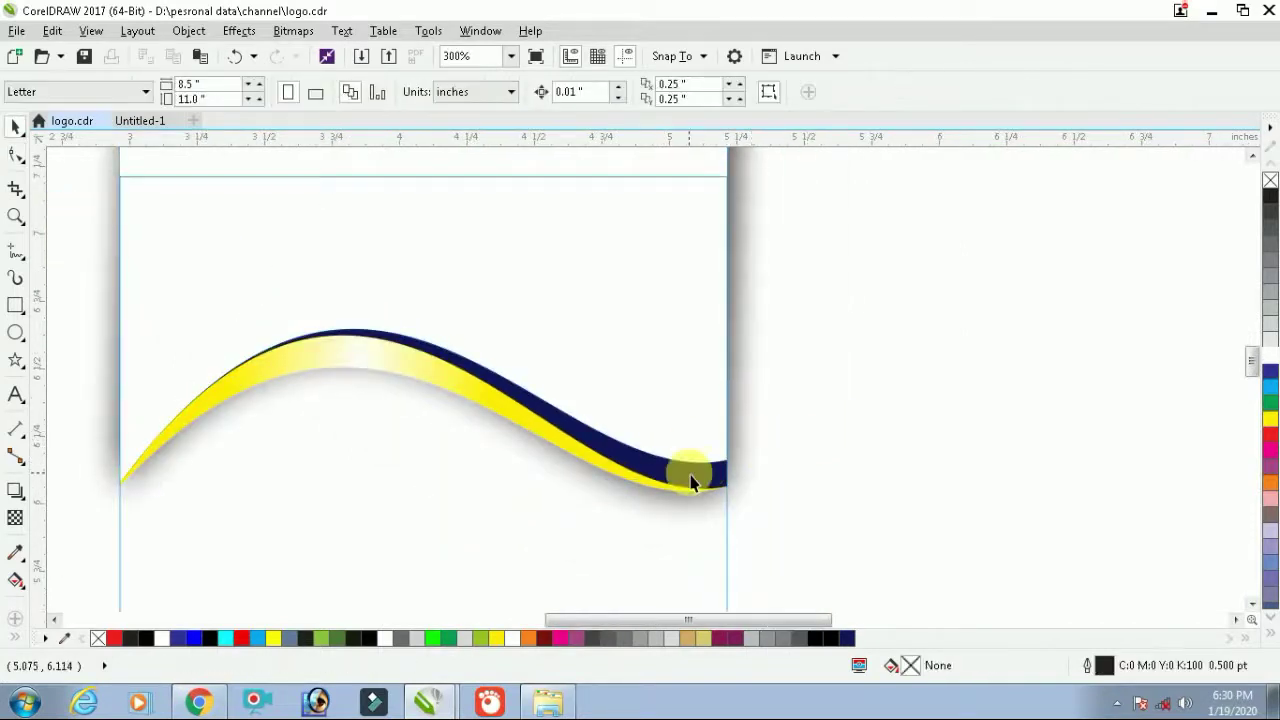
{"action": "left_click", "coordinate": [698, 483]}
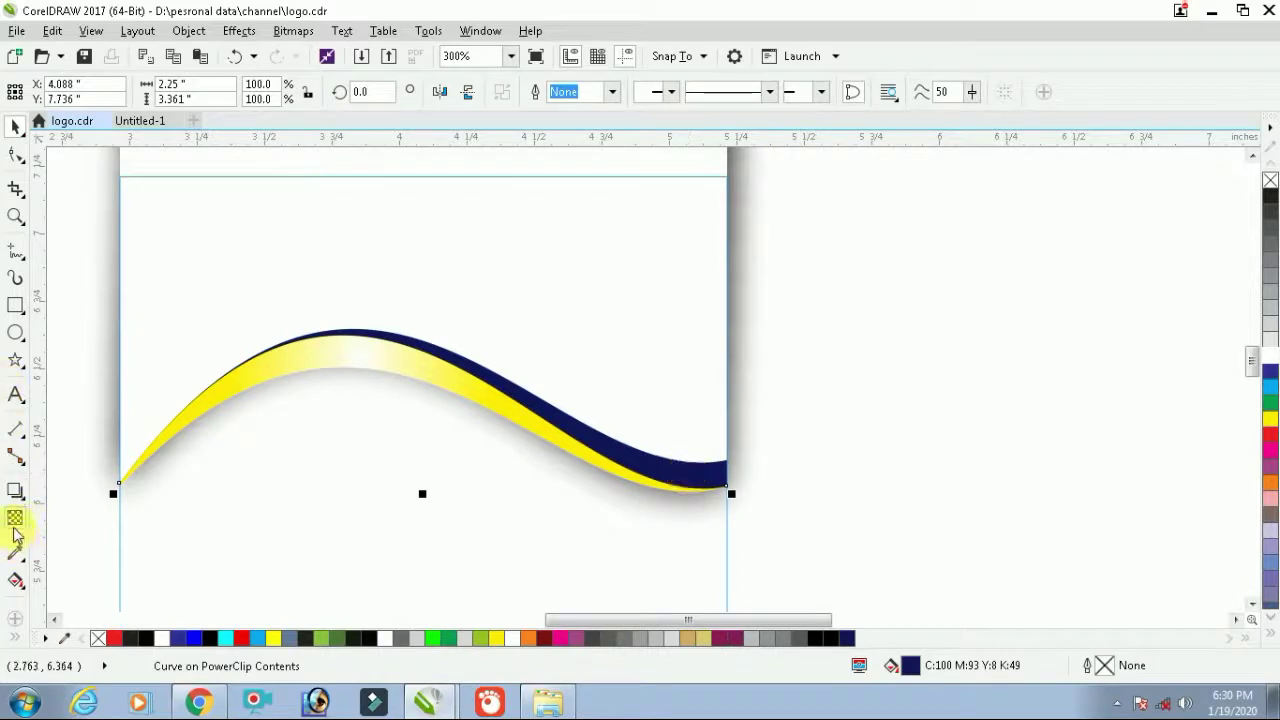
Give the band a linear fountain fill from navy to bright blue toward its right end
{"action": "left_click", "coordinate": [16, 580]}
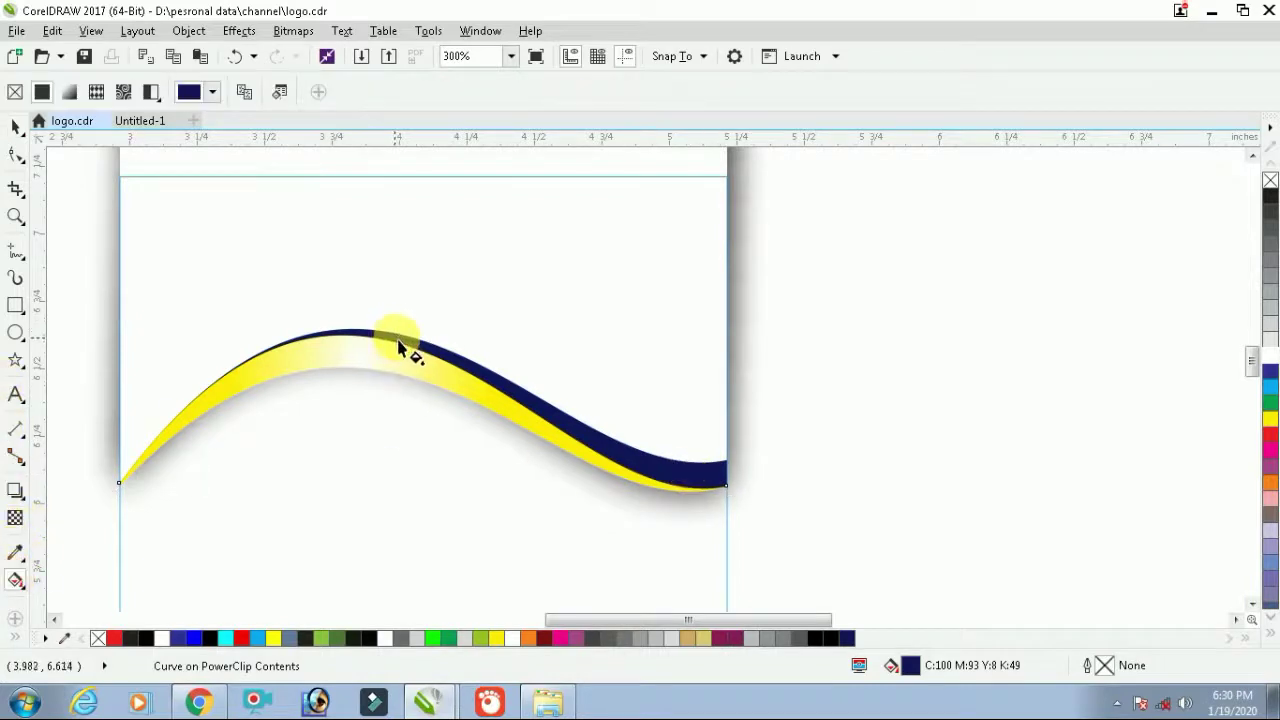
{"action": "left_click_drag", "start_coordinate": [397, 342], "coordinate": [593, 420]}
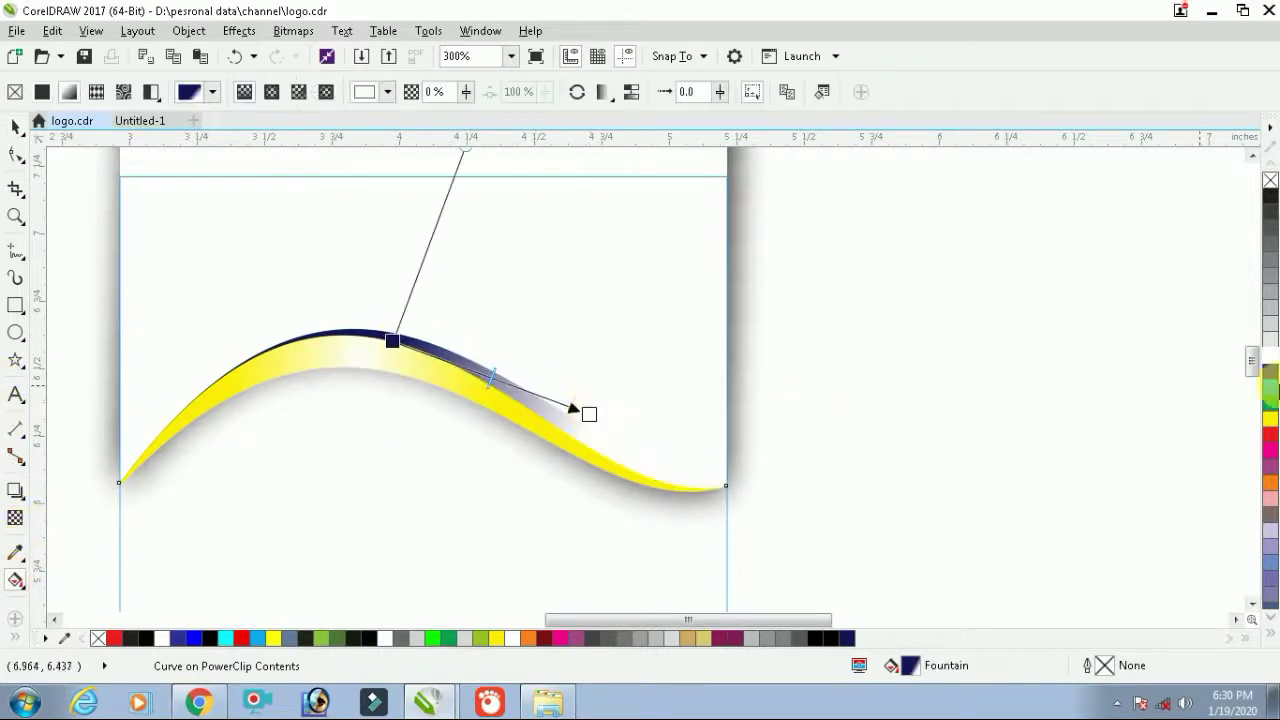
{"action": "left_click_drag", "start_coordinate": [1270, 392], "coordinate": [712, 438]}
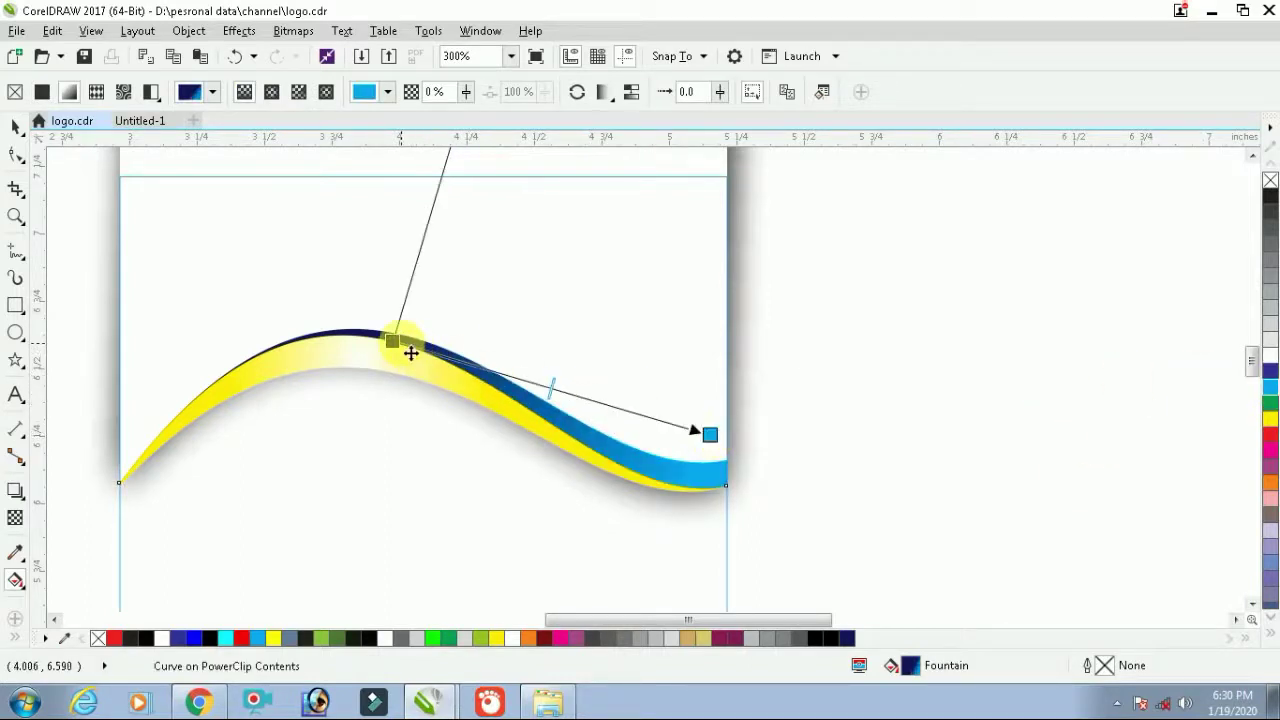
{"action": "left_click_drag", "start_coordinate": [410, 352], "coordinate": [503, 369]}
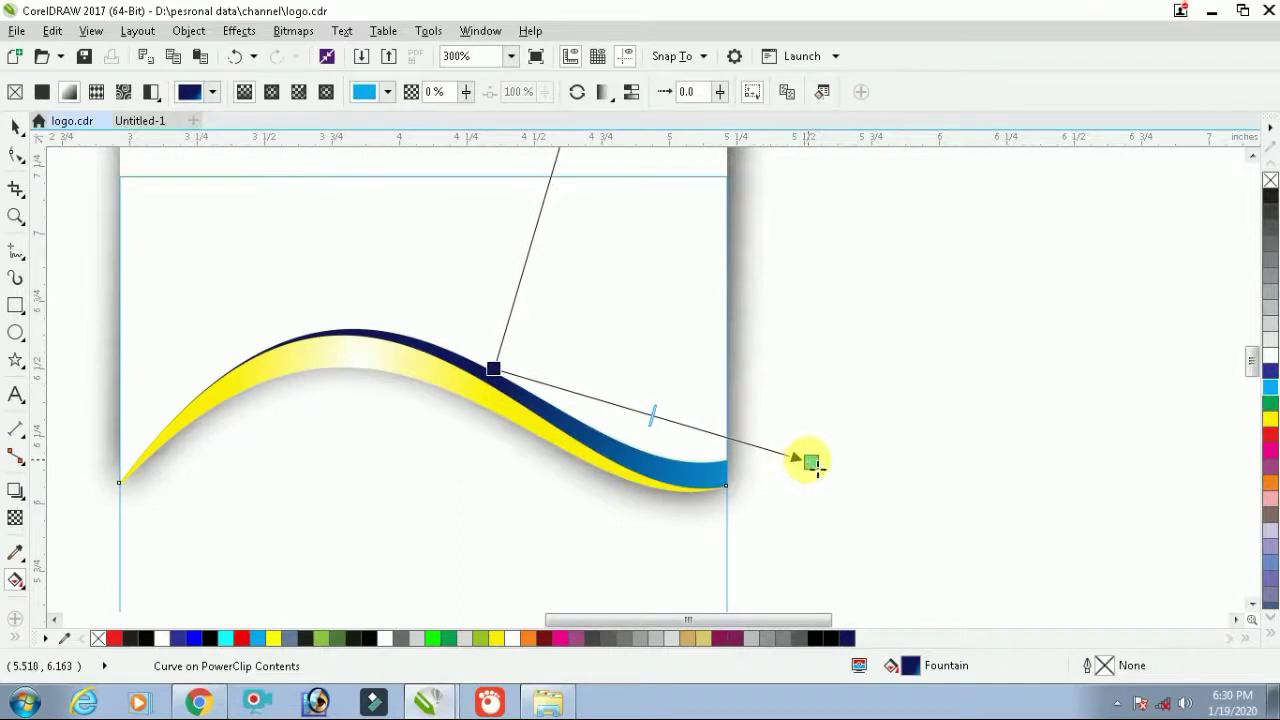
{"action": "left_click_drag", "start_coordinate": [810, 462], "coordinate": [764, 459]}
{"action": "left_click_drag", "start_coordinate": [503, 377], "coordinate": [323, 315]}
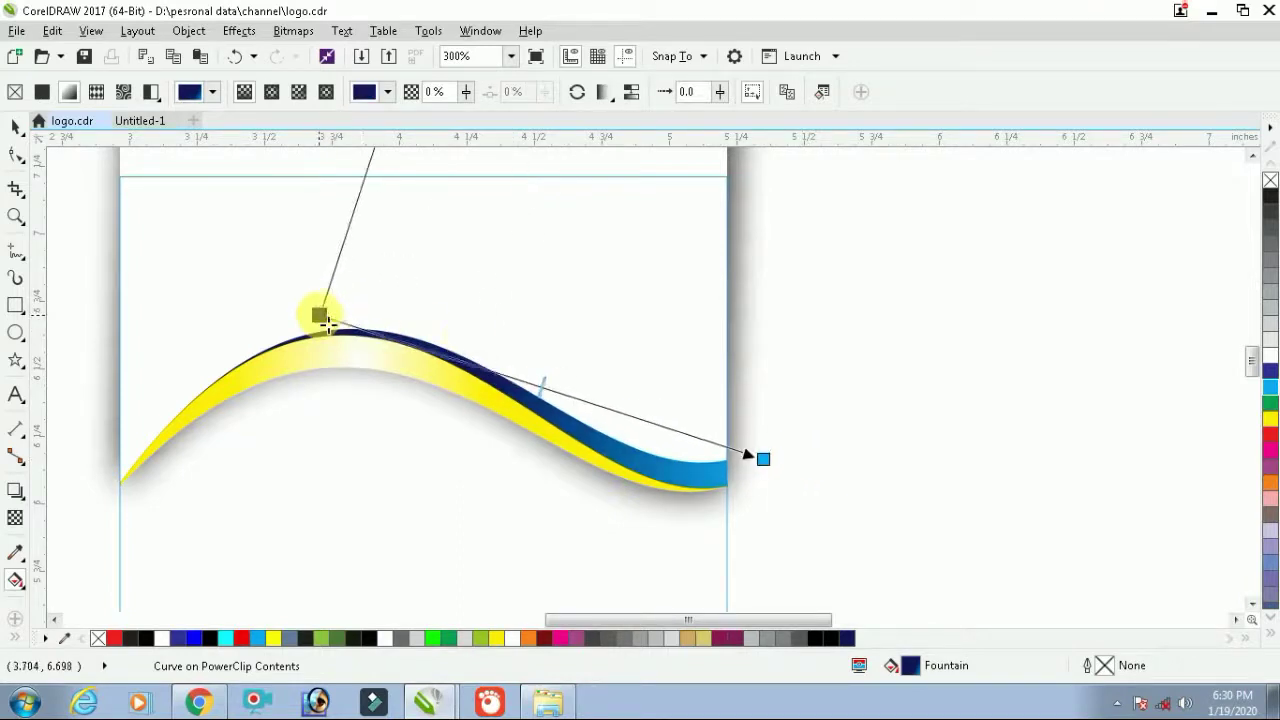
{"action": "scroll", "coordinate": [467, 336], "scroll_direction": "down", "scroll_amount": 2}
{"action": "key", "text": "space"}
{"action": "left_click", "coordinate": [694, 320]}
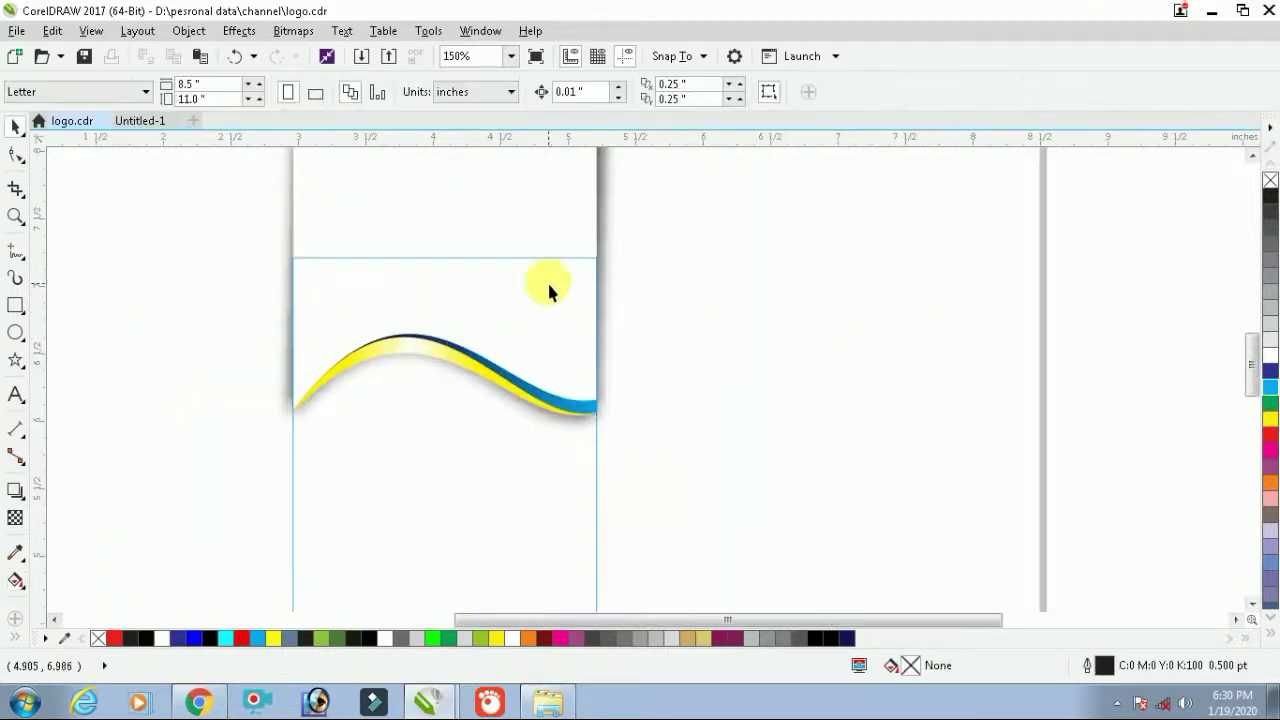
Refill the top header shape with a darker navy via Edit Fill, then zoom to the card
{"action": "left_click", "coordinate": [549, 286]}
{"action": "left_click", "coordinate": [1270, 378]}
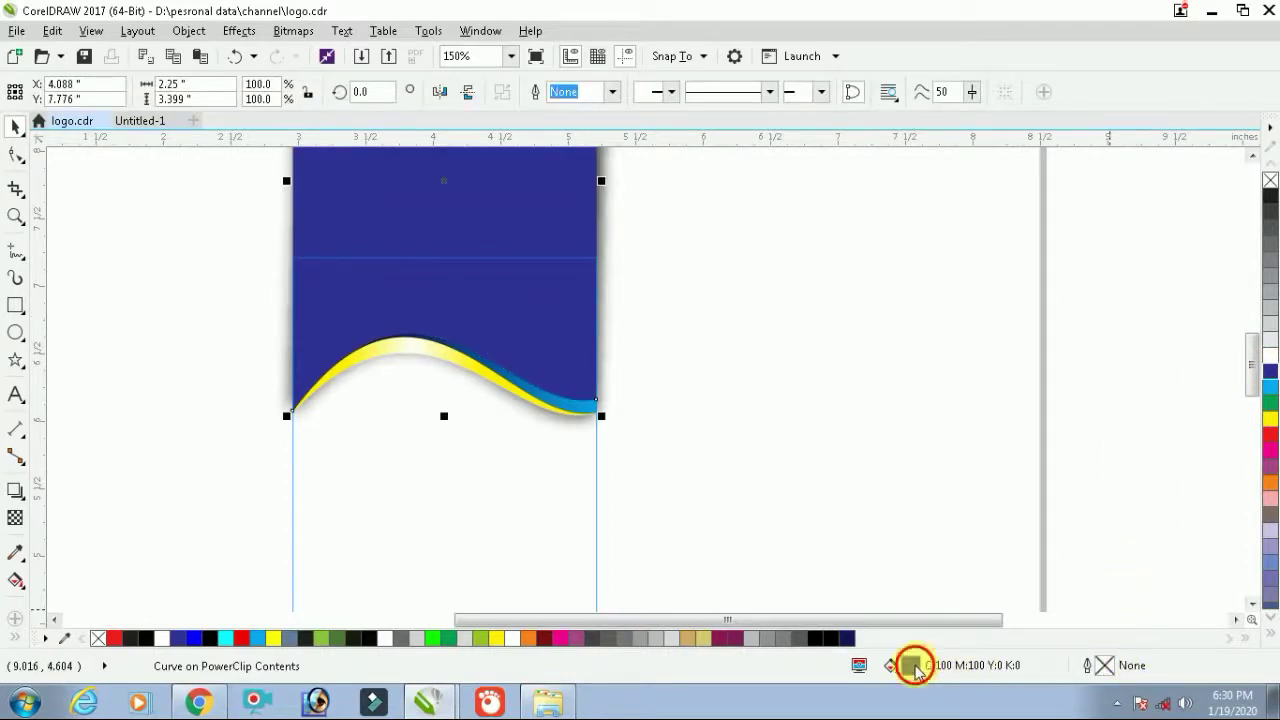
{"action": "double_click", "coordinate": [915, 668]}
{"action": "left_click", "coordinate": [499, 344]}
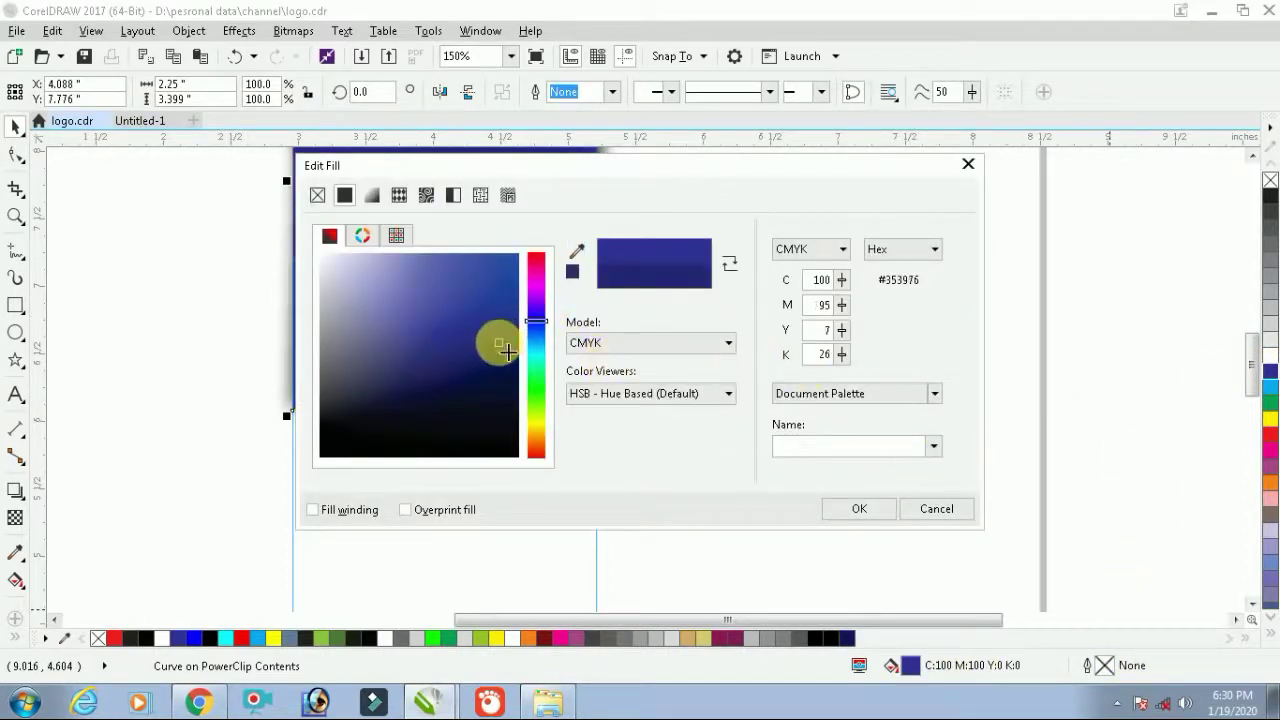
{"action": "left_click", "coordinate": [510, 364]}
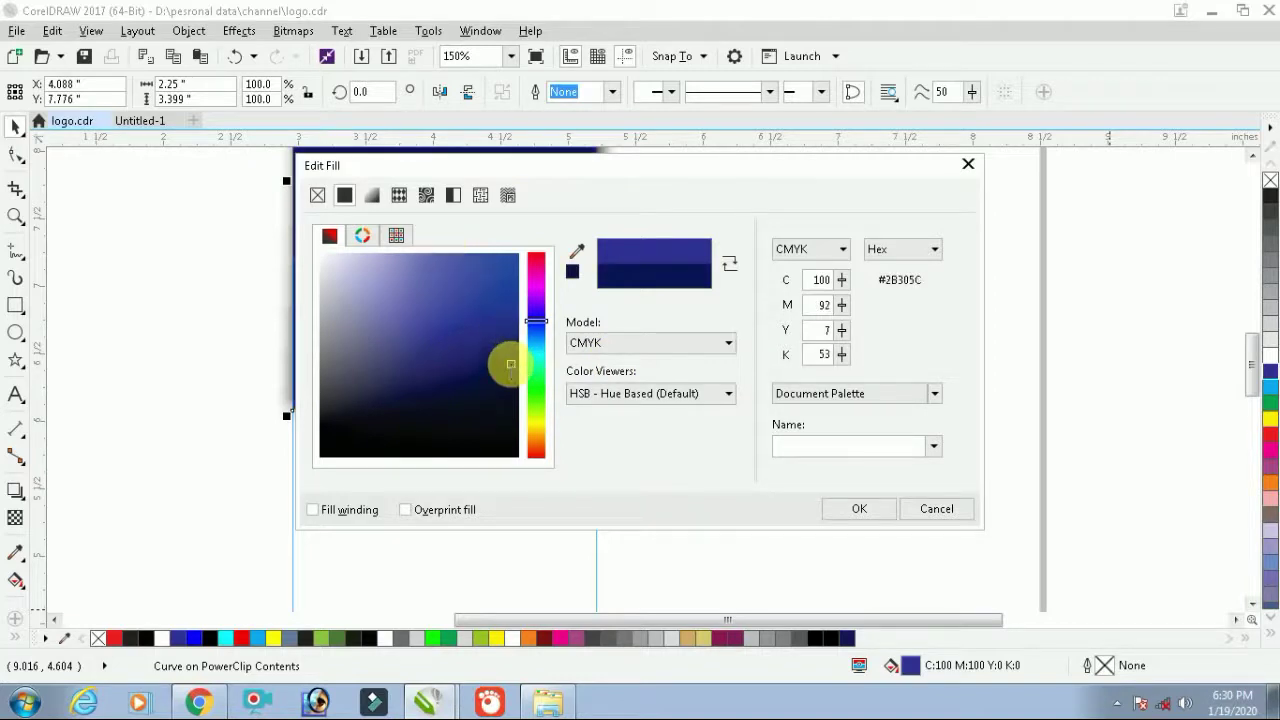
{"action": "left_click", "coordinate": [841, 512]}
{"action": "scroll", "coordinate": [962, 436], "scroll_direction": "down", "scroll_amount": 3}
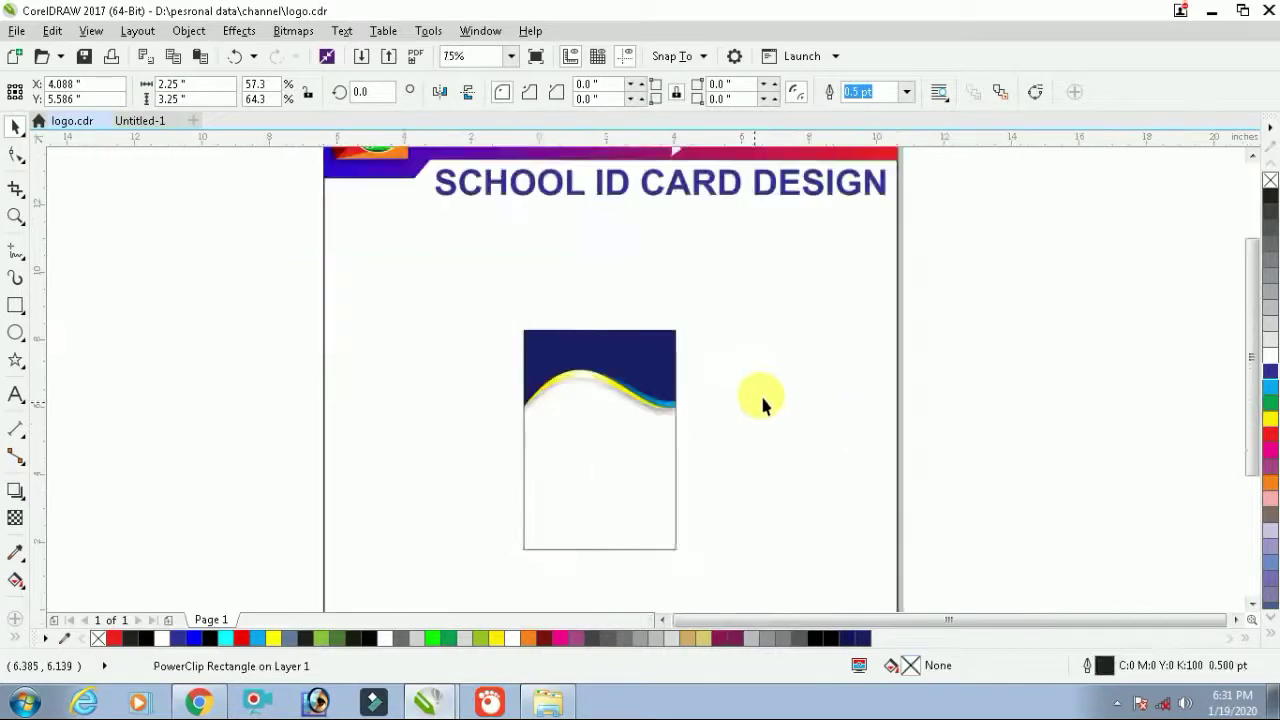
{"action": "key", "text": "shift+F2"}
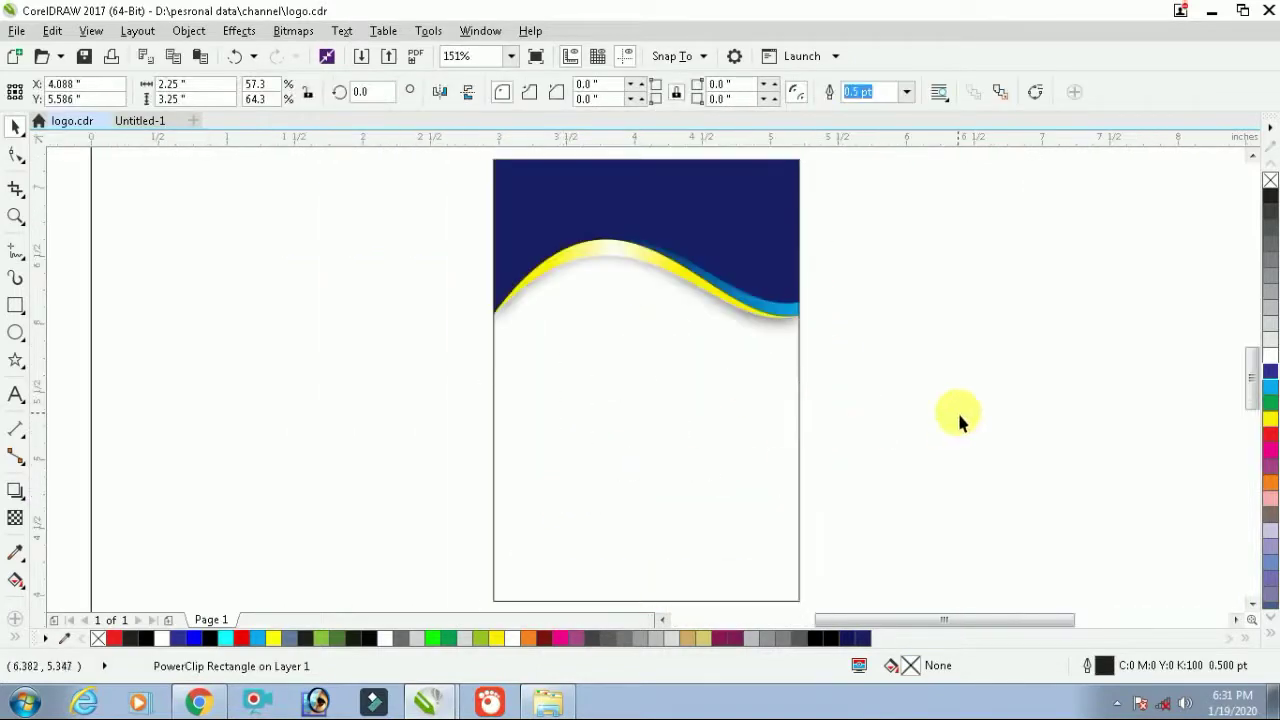
Type the school title text, starting with ARUNODAYA SCHOOL, to the right of the card
{"action": "left_click", "coordinate": [957, 410]}
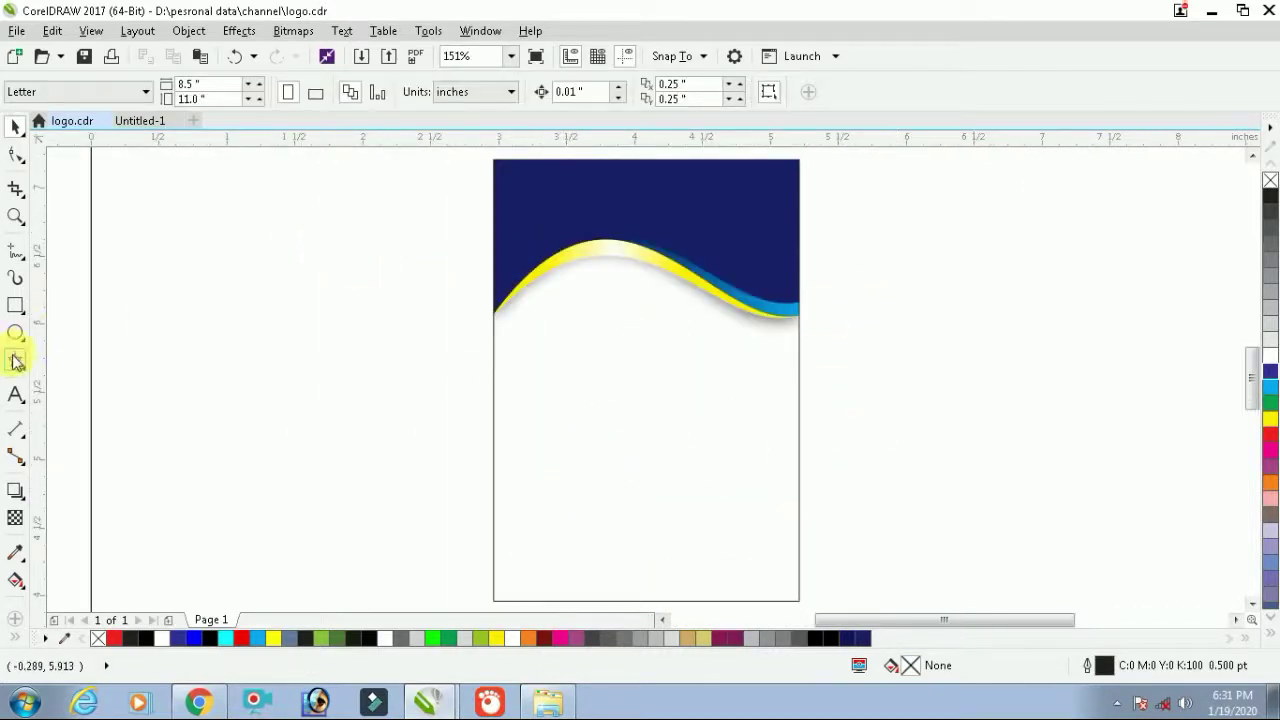
{"action": "left_click", "coordinate": [16, 395]}
{"action": "left_click", "coordinate": [948, 366]}
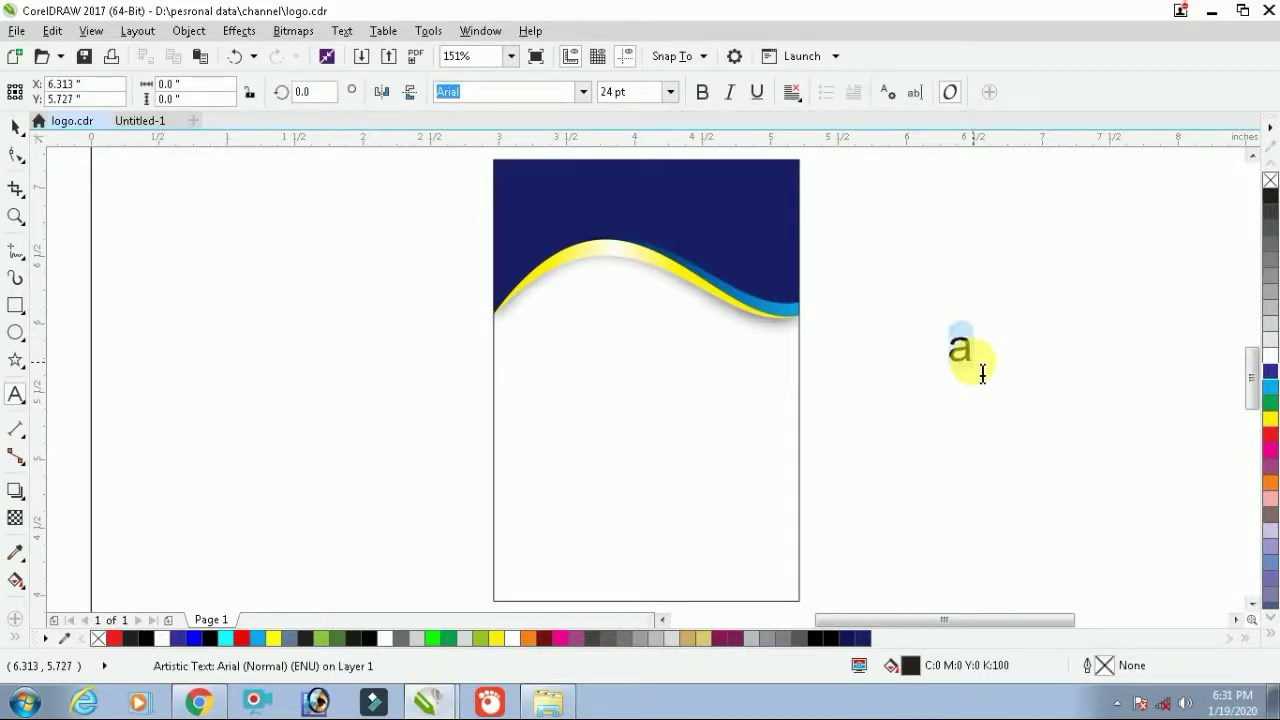
{"action": "type", "text": "a"}
{"action": "key", "text": "BackSpace"}
{"action": "type", "text": "ARYB\\\\"}
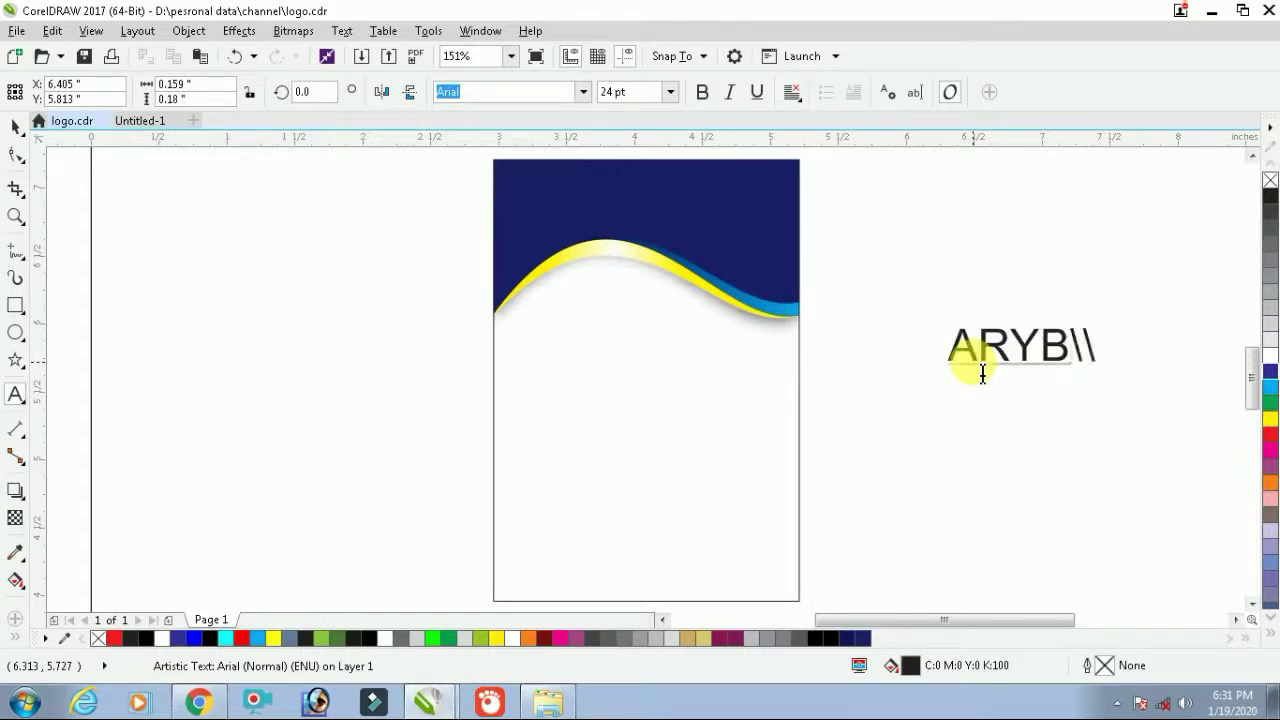
{"action": "key", "text": "BackSpace"}
{"action": "key", "text": "BackSpace"}
{"action": "key", "text": "BackSpace"}
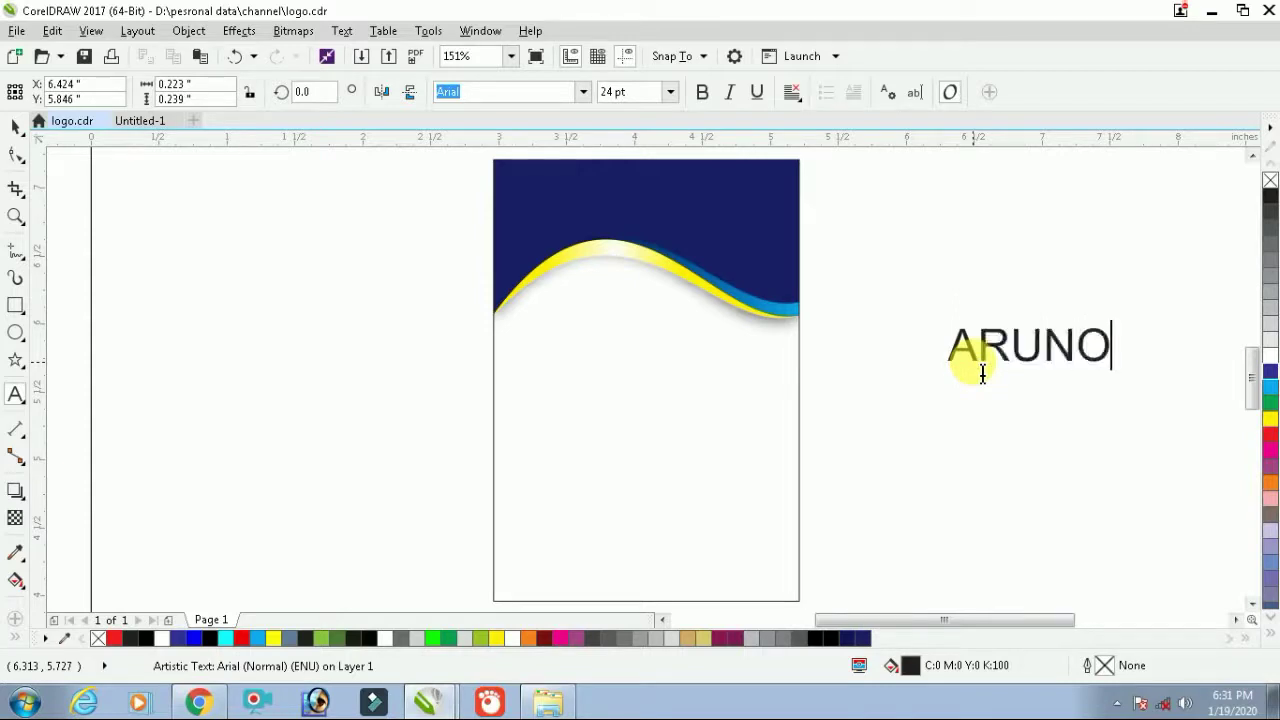
{"action": "type", "text": "SCHOOL"}
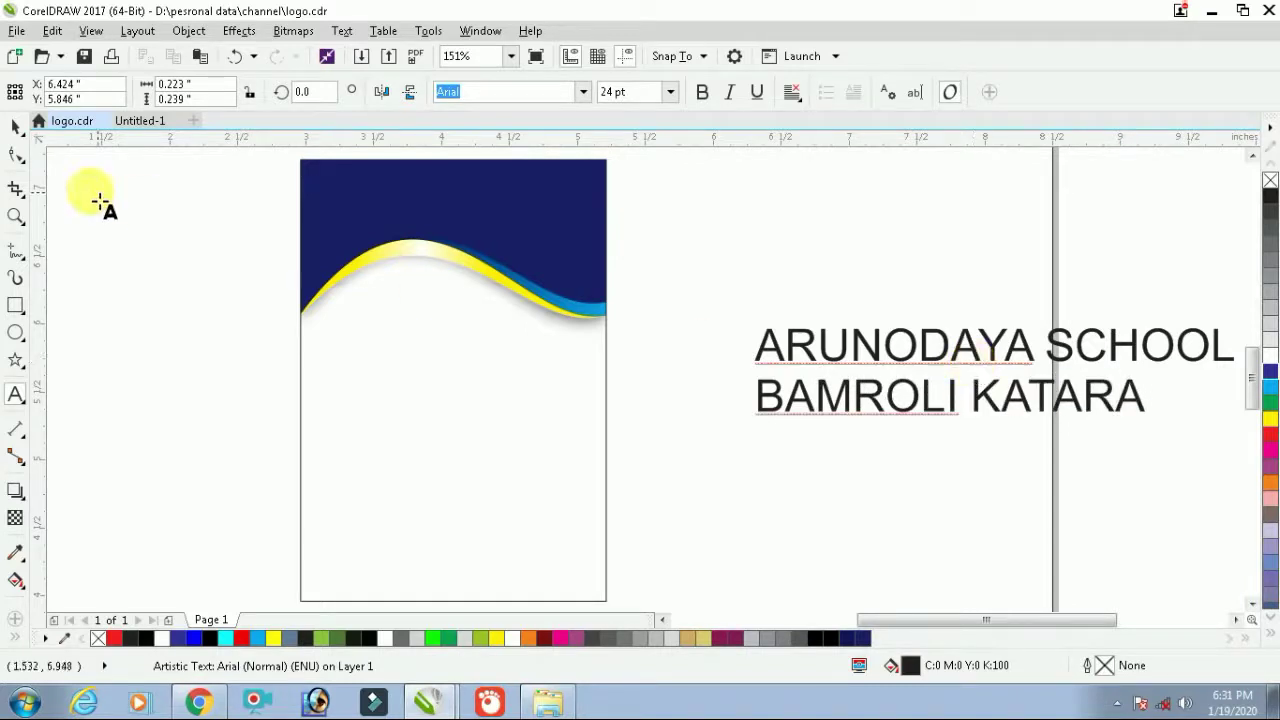
Make the text bold, break it into separate lines, and drag ARUNODAYA SCHOOL onto the header
{"action": "left_click", "coordinate": [18, 127]}
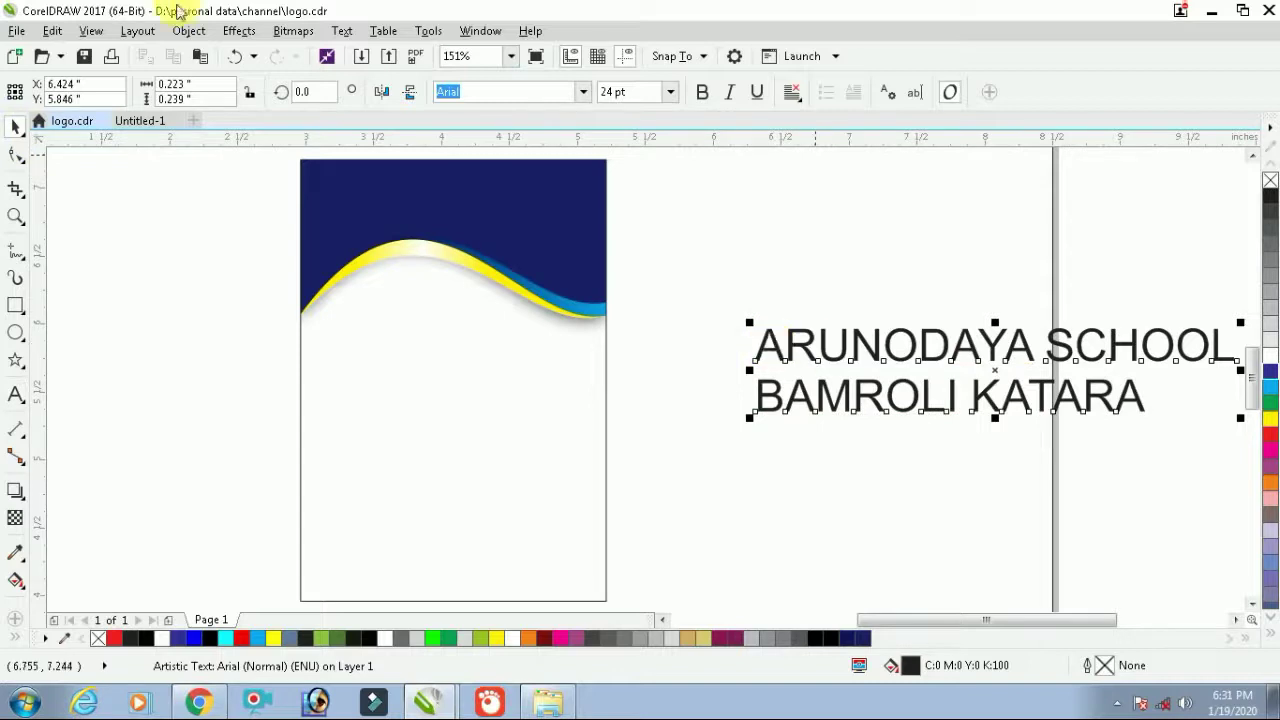
{"action": "left_click", "coordinate": [702, 93]}
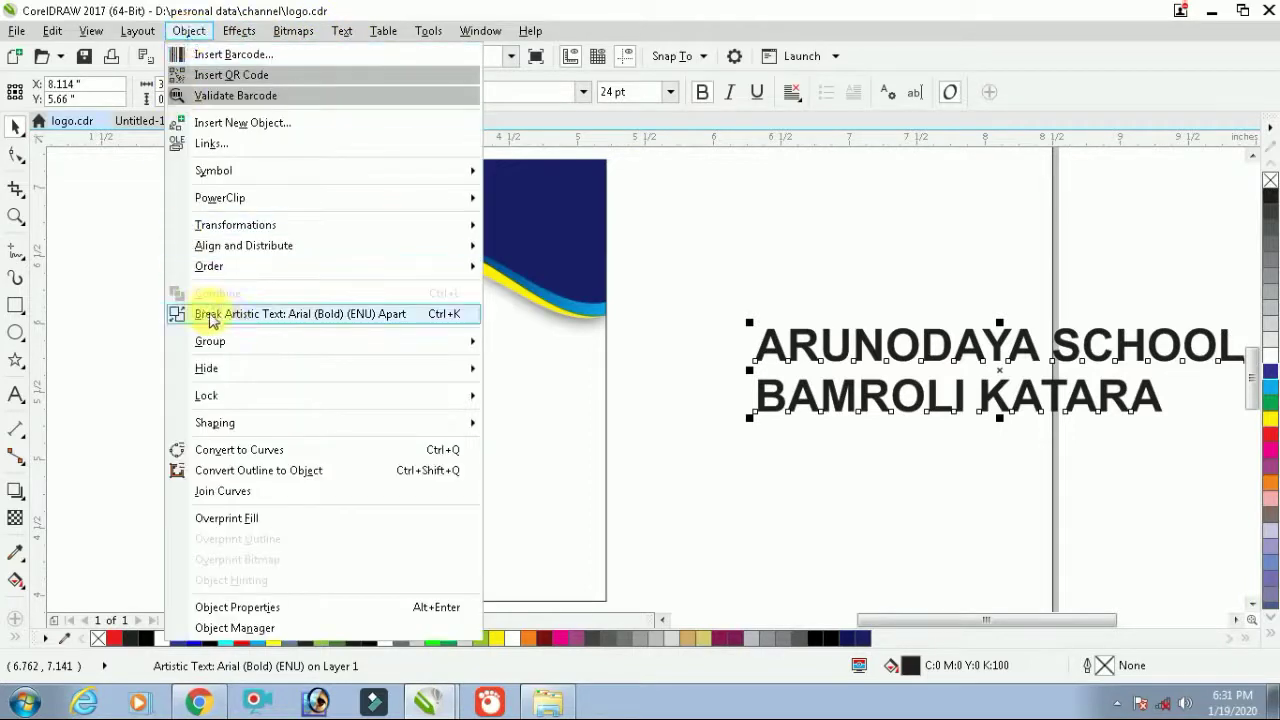
{"action": "left_click", "coordinate": [283, 316]}
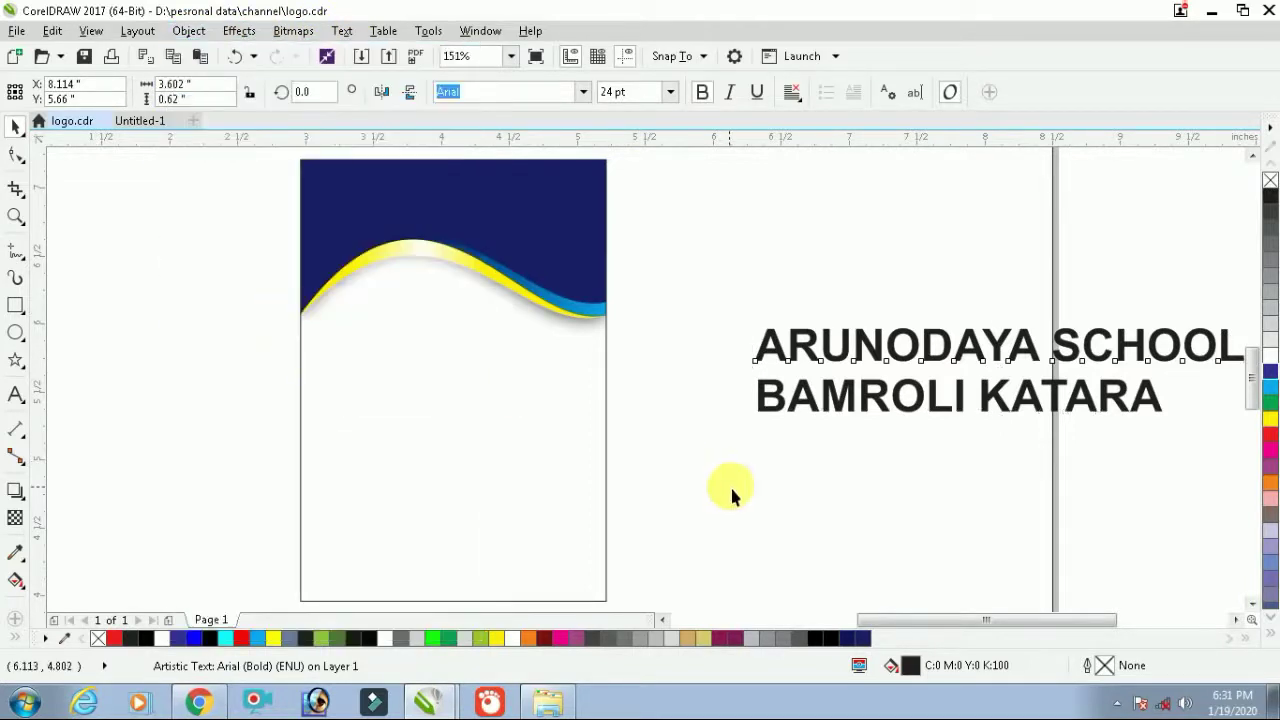
{"action": "left_click_drag", "start_coordinate": [780, 348], "coordinate": [371, 200]}
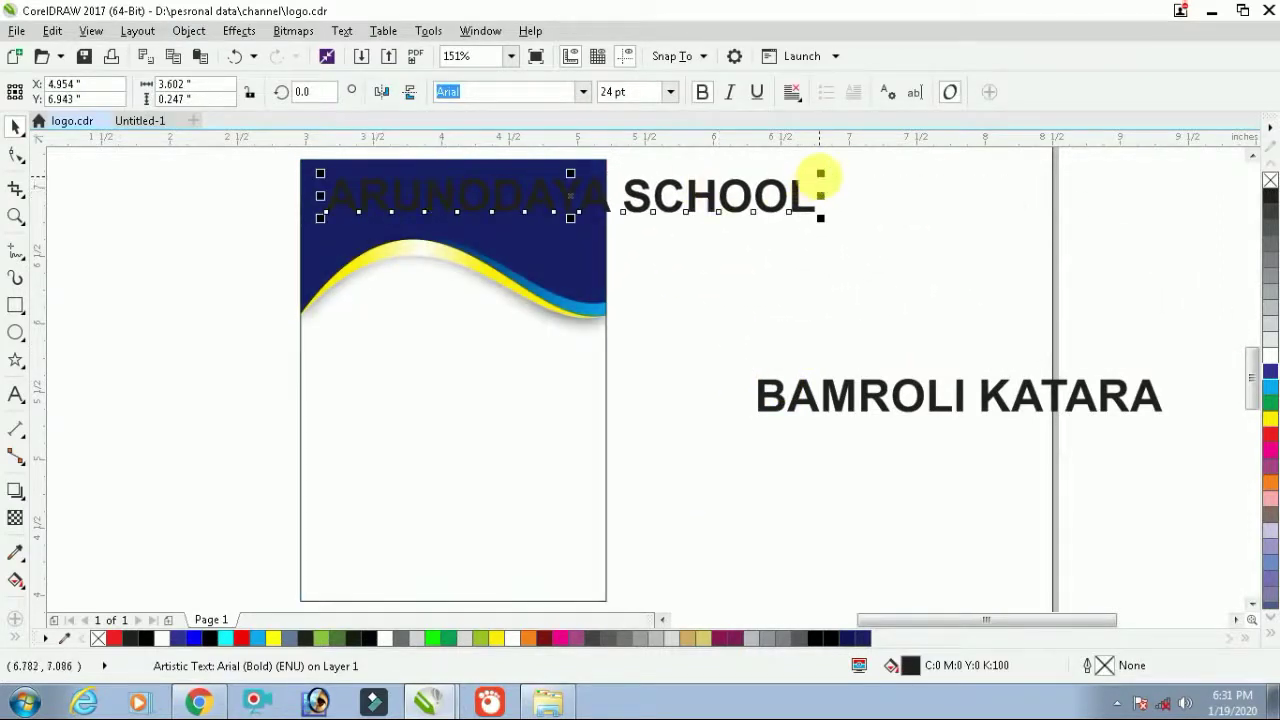
Recolour ARUNODAYA SCHOOL white and stretch it wider and taller across the navy header
{"action": "left_click_drag", "start_coordinate": [820, 173], "coordinate": [771, 200]}
{"action": "scroll", "coordinate": [457, 189], "scroll_direction": "up", "scroll_amount": 2}
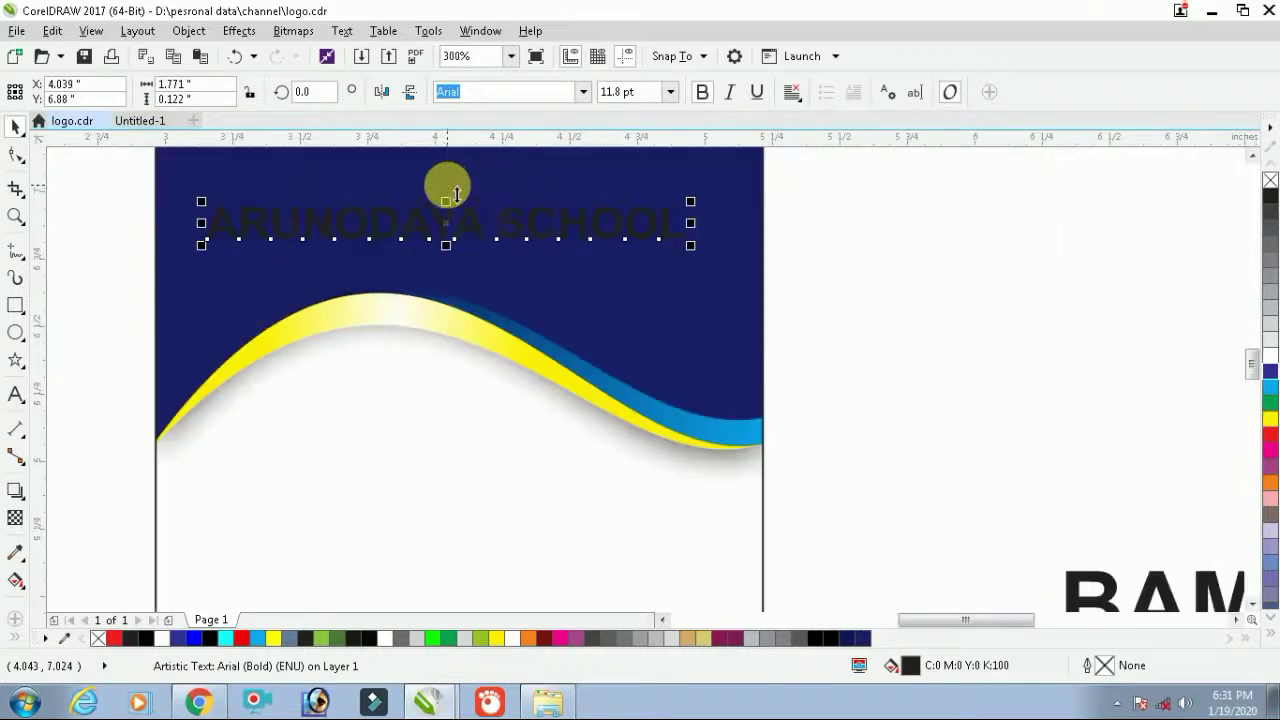
{"action": "left_click", "coordinate": [1269, 356]}
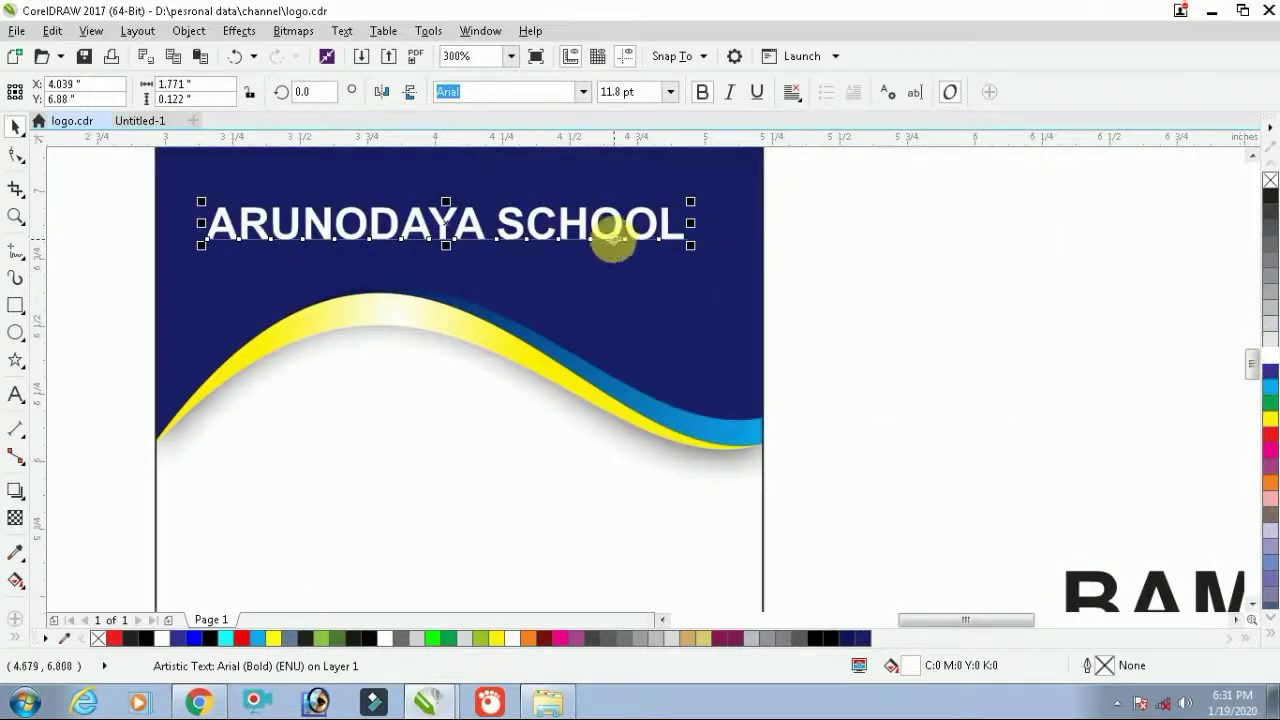
{"action": "left_click_drag", "start_coordinate": [703, 207], "coordinate": [727, 190]}
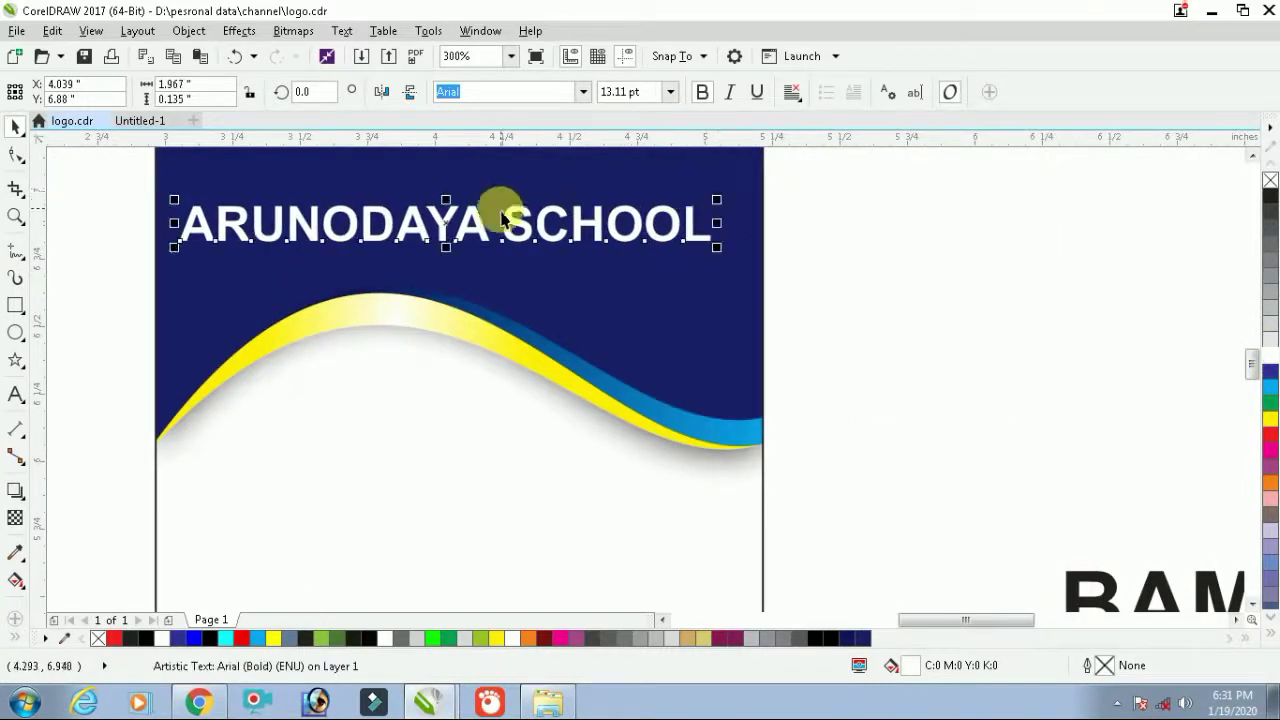
{"action": "left_click_drag", "start_coordinate": [446, 200], "coordinate": [446, 187]}
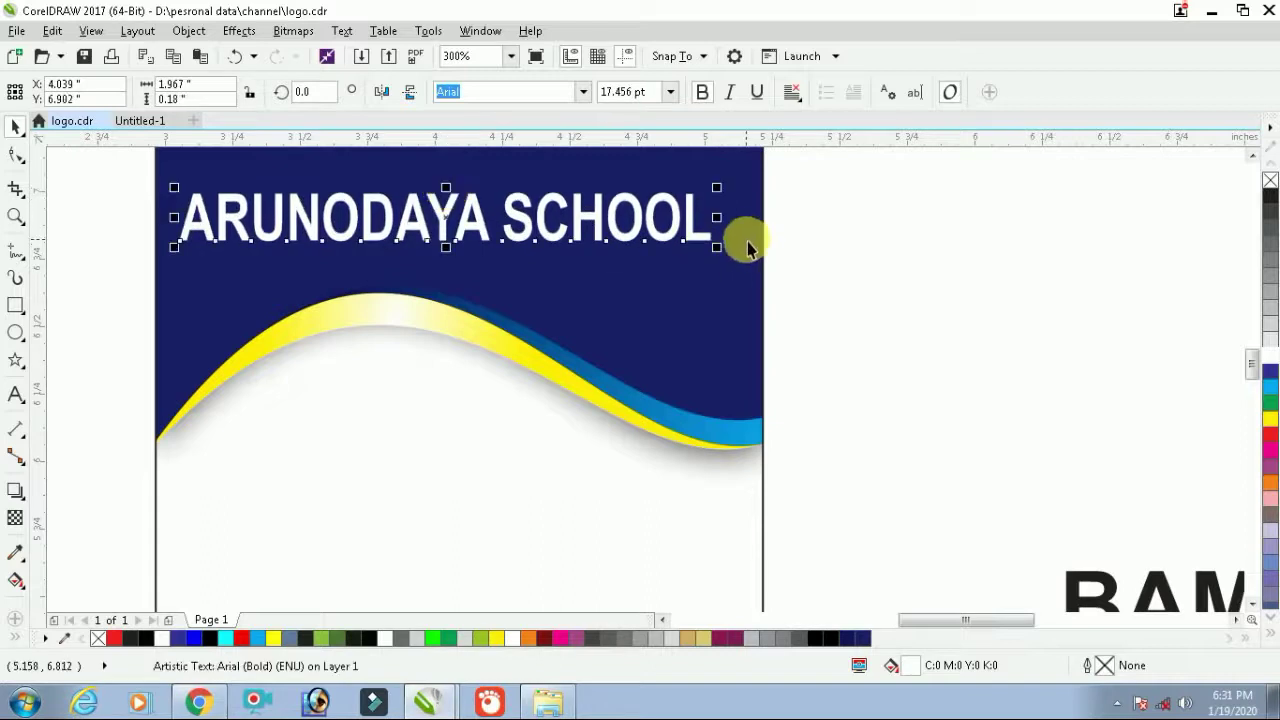
{"action": "left_click_drag", "start_coordinate": [731, 228], "coordinate": [741, 217]}
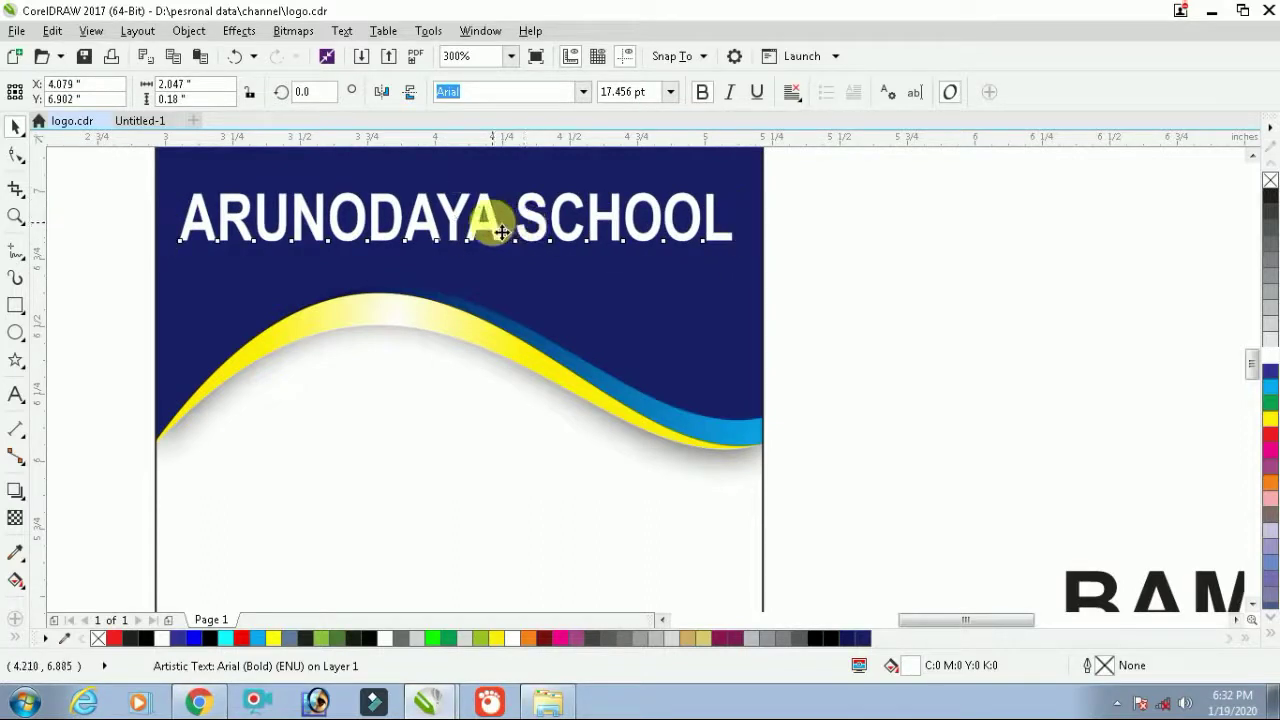
{"action": "left_click_drag", "start_coordinate": [502, 232], "coordinate": [509, 232]}
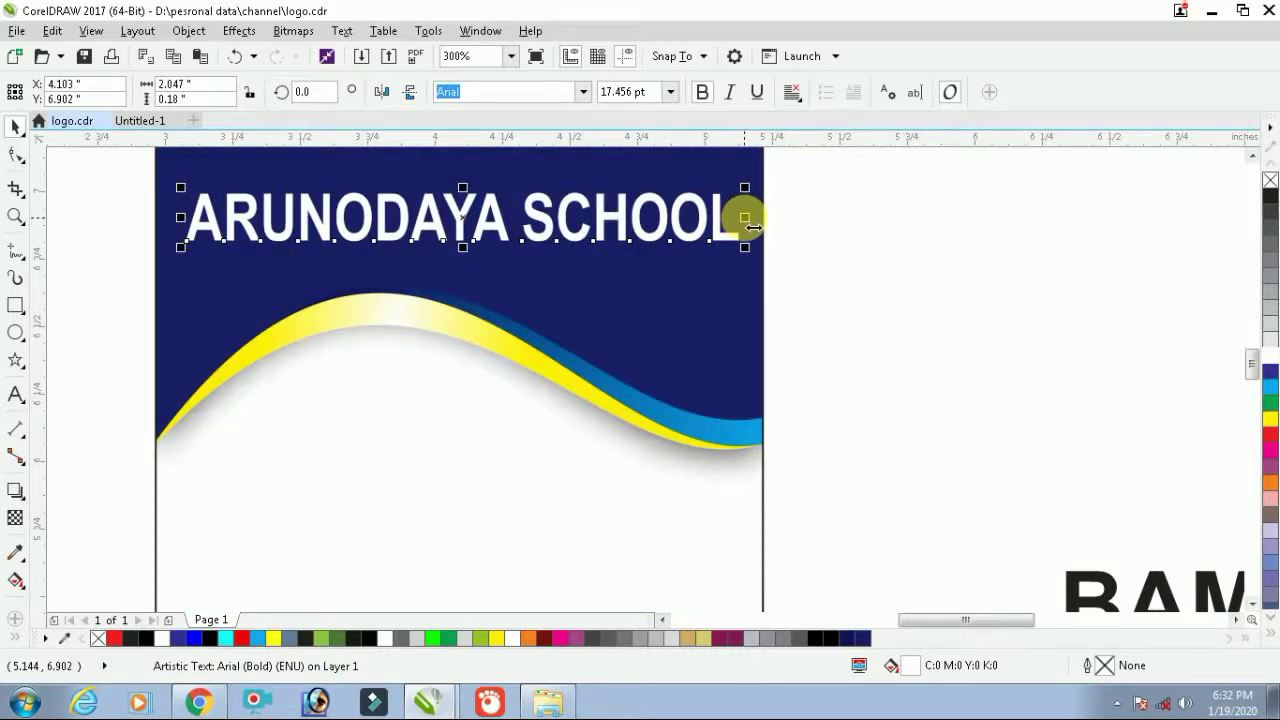
{"action": "left_click_drag", "start_coordinate": [753, 227], "coordinate": [743, 214]}
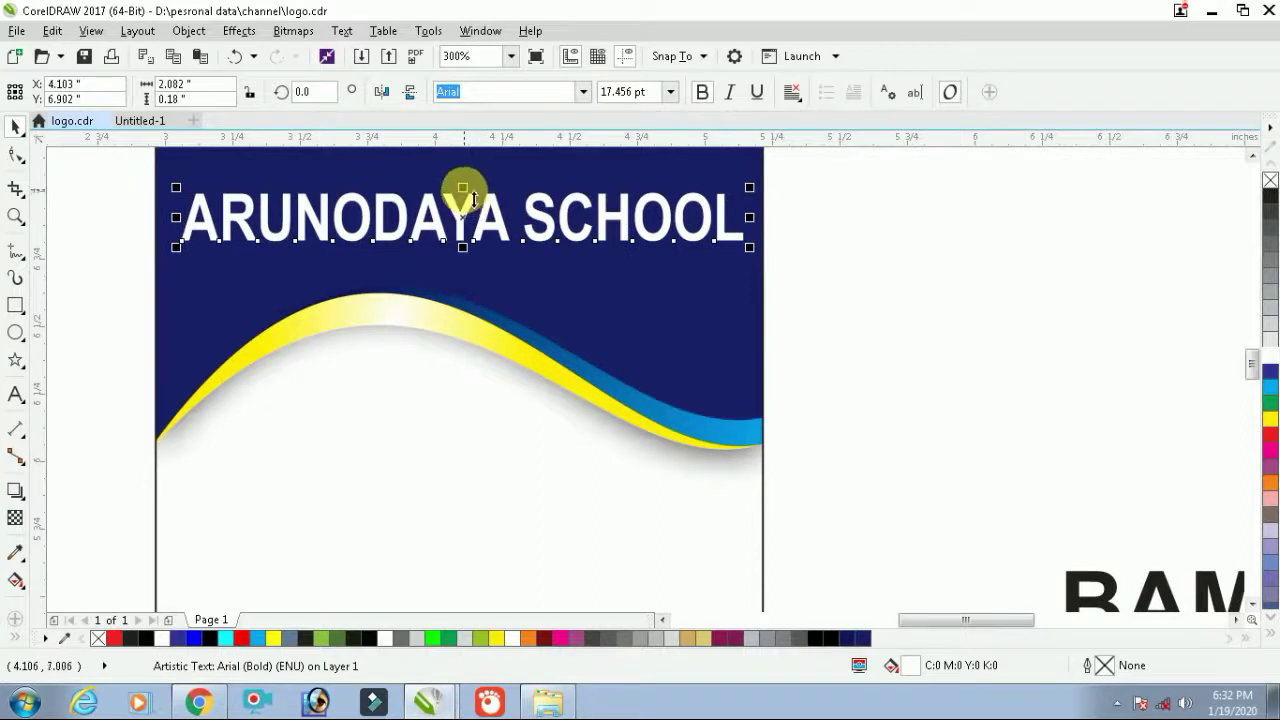
{"action": "mouse_move", "coordinate": [463, 191]}
{"action": "left_mouse_down"}
{"action": "mouse_move", "coordinate": [474, 192]}
{"action": "mouse_move", "coordinate": [463, 183]}
{"action": "left_mouse_up"}
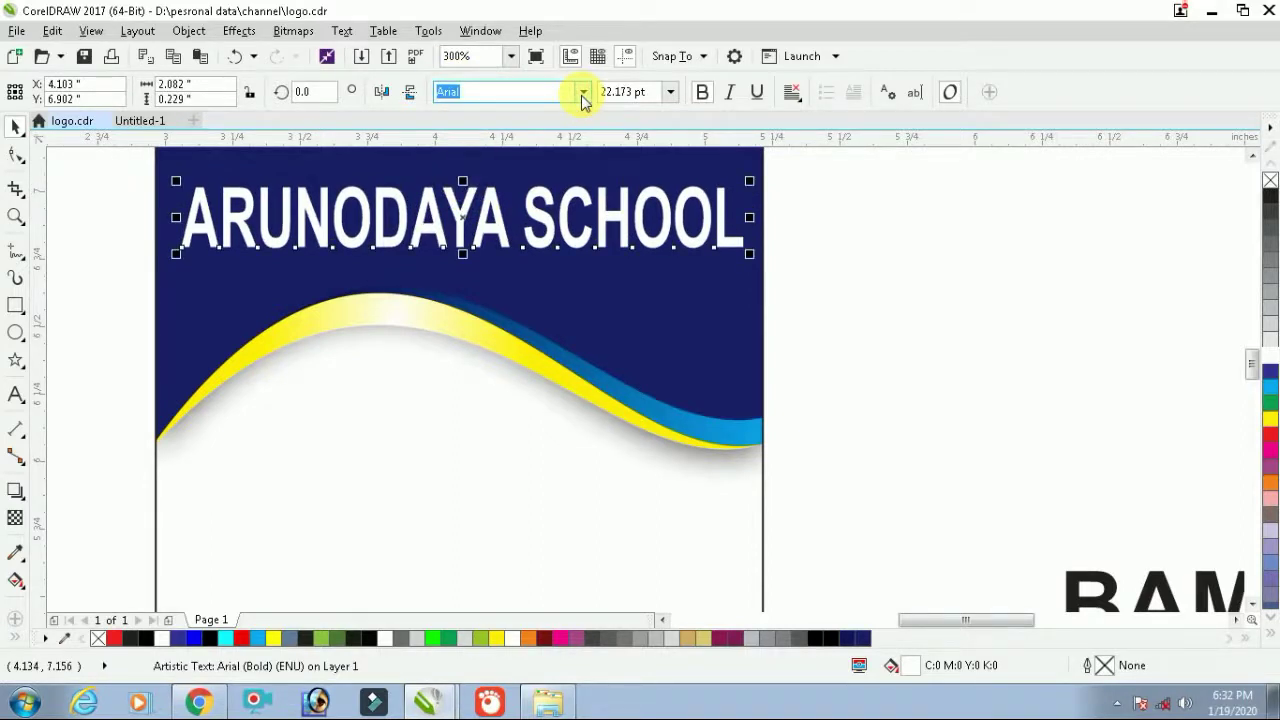
Switch ARUNODAYA SCHOOL to the Arroyo font and stretch it horizontally across the navy header
{"action": "left_click", "coordinate": [582, 92]}
{"action": "scroll", "coordinate": [575, 345], "scroll_direction": "down", "scroll_amount": 2}
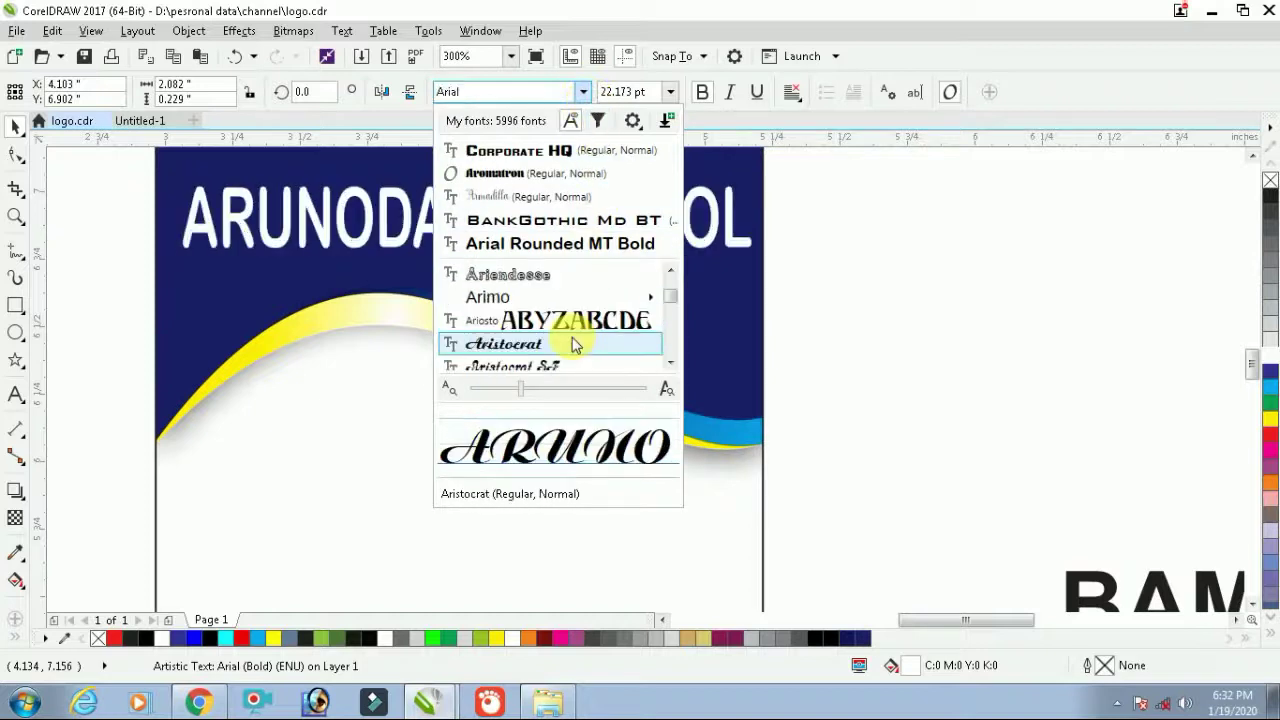
{"action": "scroll", "coordinate": [571, 340], "scroll_direction": "down", "scroll_amount": 3}
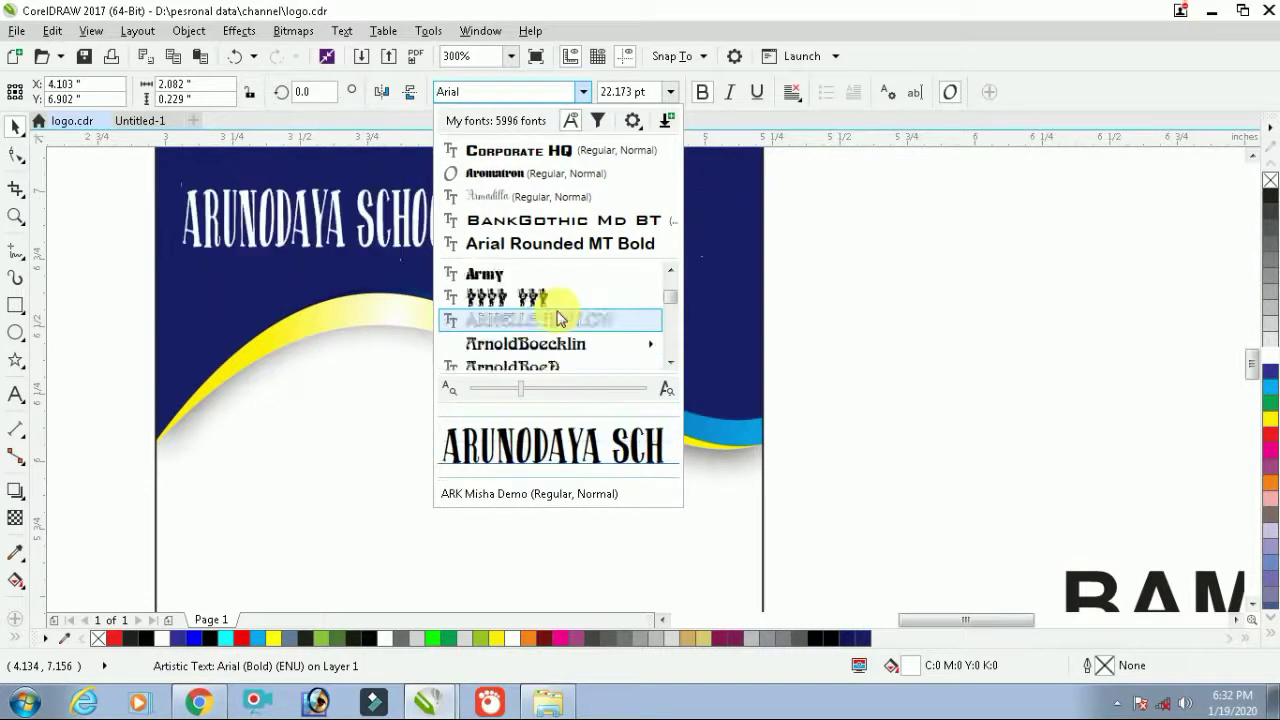
{"action": "scroll", "coordinate": [560, 318], "scroll_direction": "down", "scroll_amount": 1}
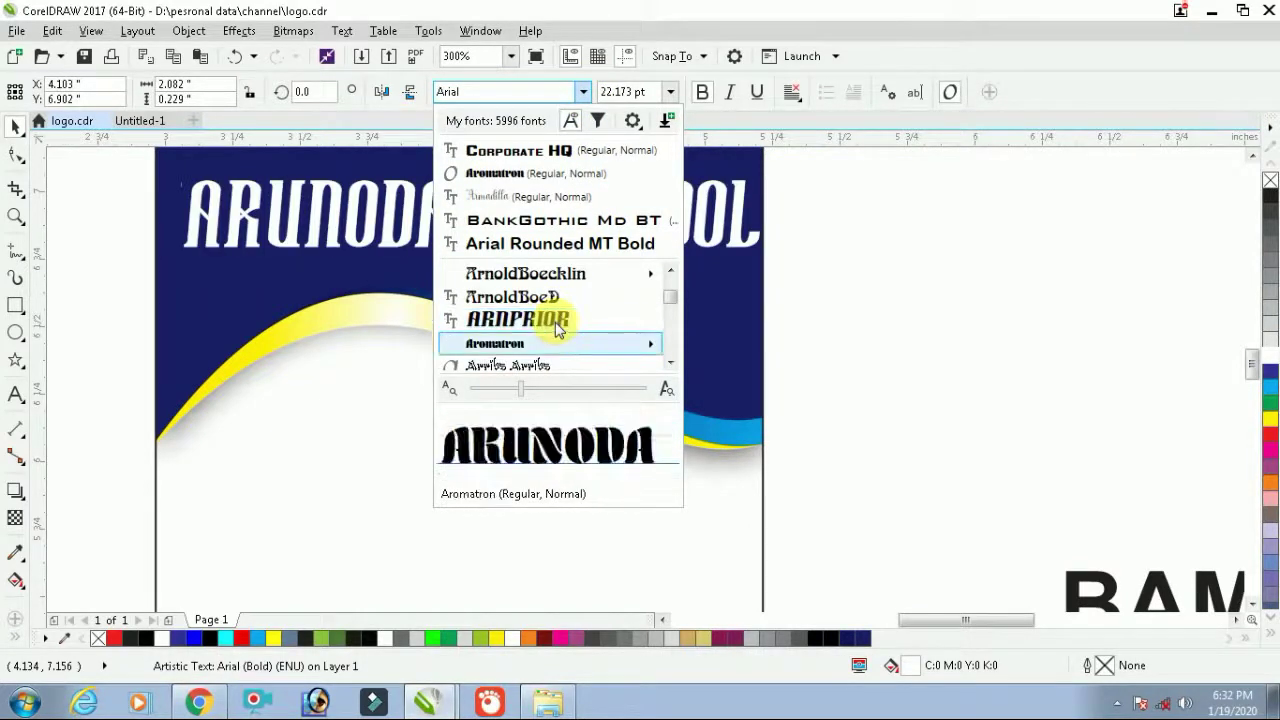
{"action": "scroll", "coordinate": [557, 330], "scroll_direction": "down", "scroll_amount": 2}
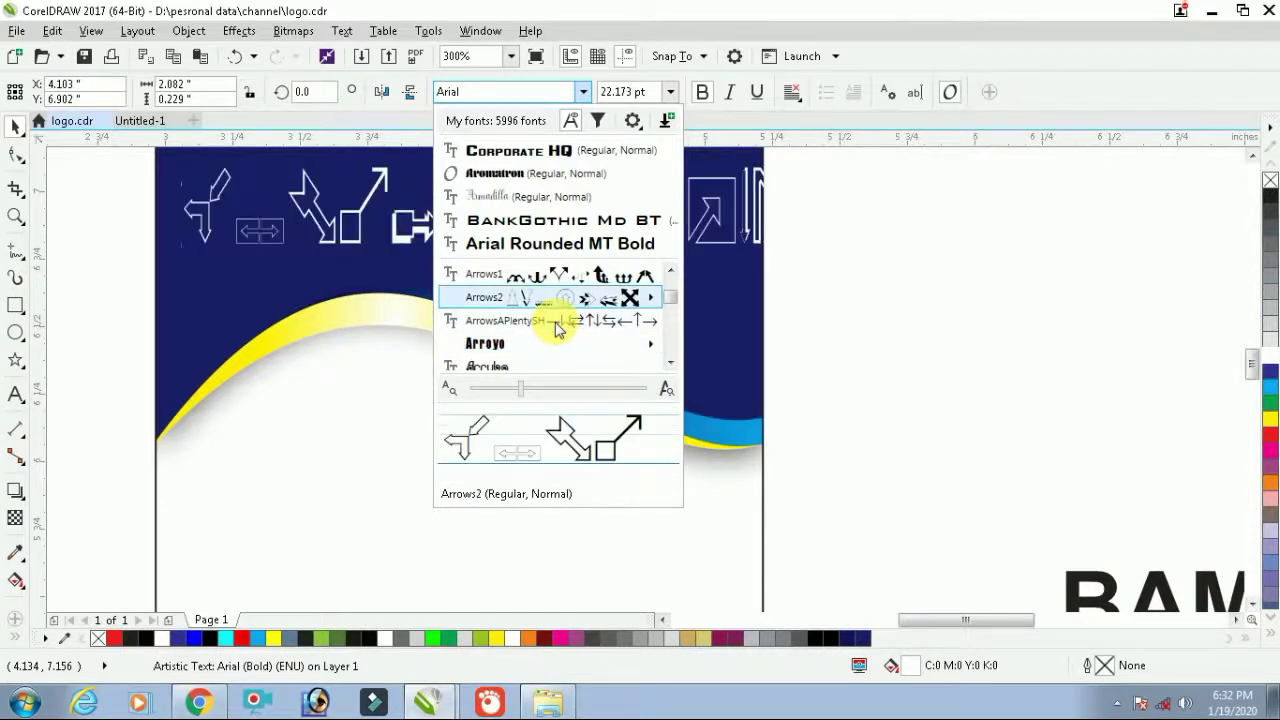
{"action": "left_click", "coordinate": [557, 332]}
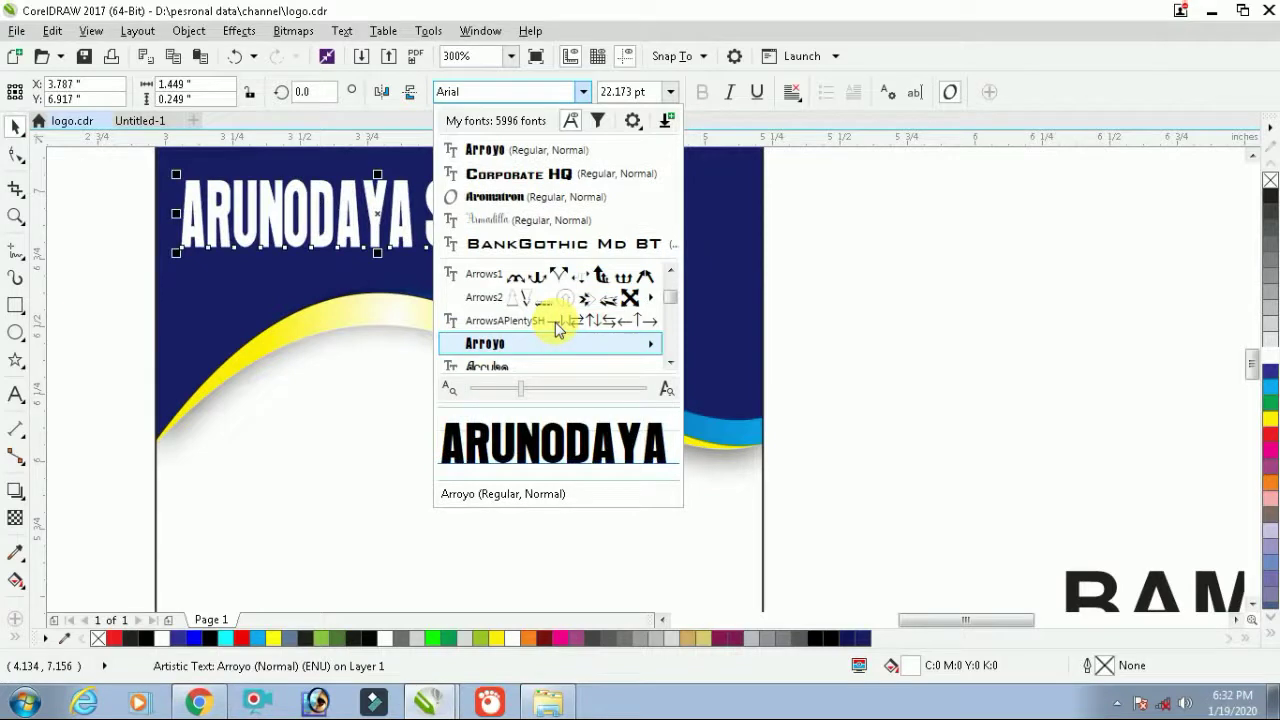
{"action": "left_click", "coordinate": [841, 298]}
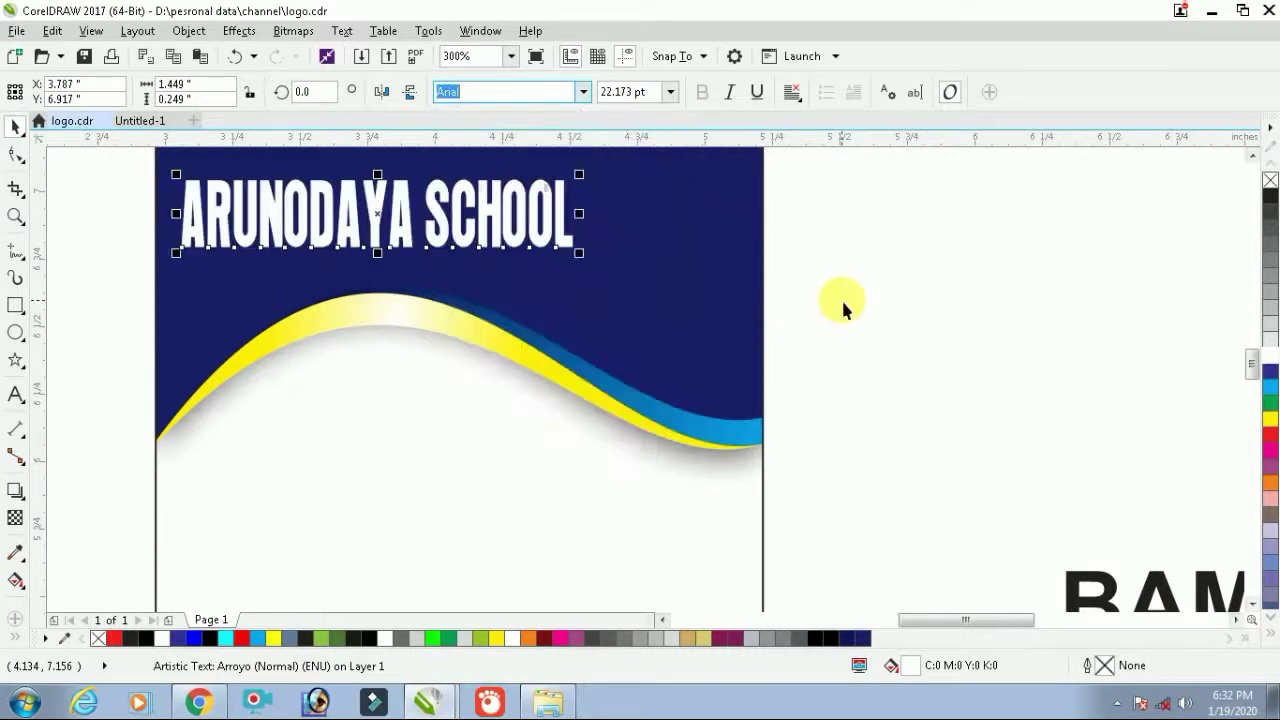
{"action": "left_click_drag", "start_coordinate": [592, 220], "coordinate": [758, 241]}
Reposition all the header contents inside the card's PowerClip frame and finish editing
{"action": "left_click", "coordinate": [767, 347]}
{"action": "scroll", "coordinate": [529, 452], "scroll_direction": "down", "scroll_amount": 2}
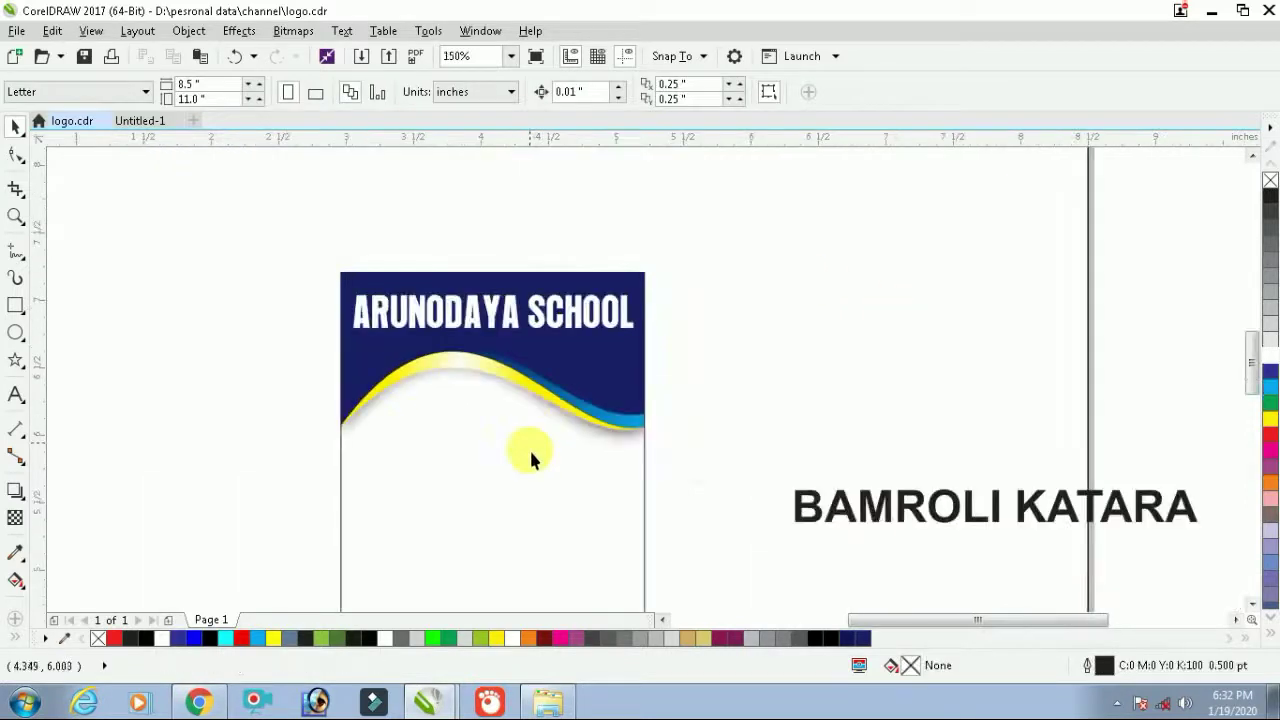
{"action": "double_click", "coordinate": [533, 487]}
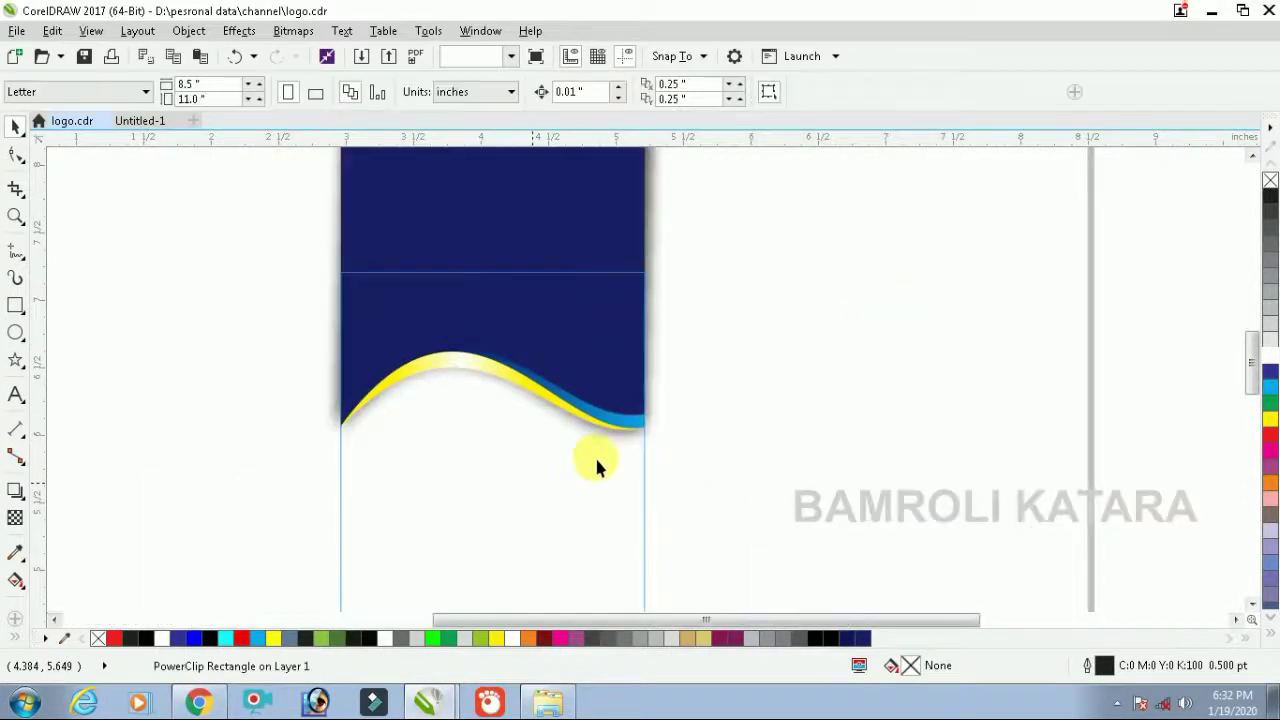
{"action": "scroll", "coordinate": [583, 451], "scroll_direction": "down", "scroll_amount": 1}
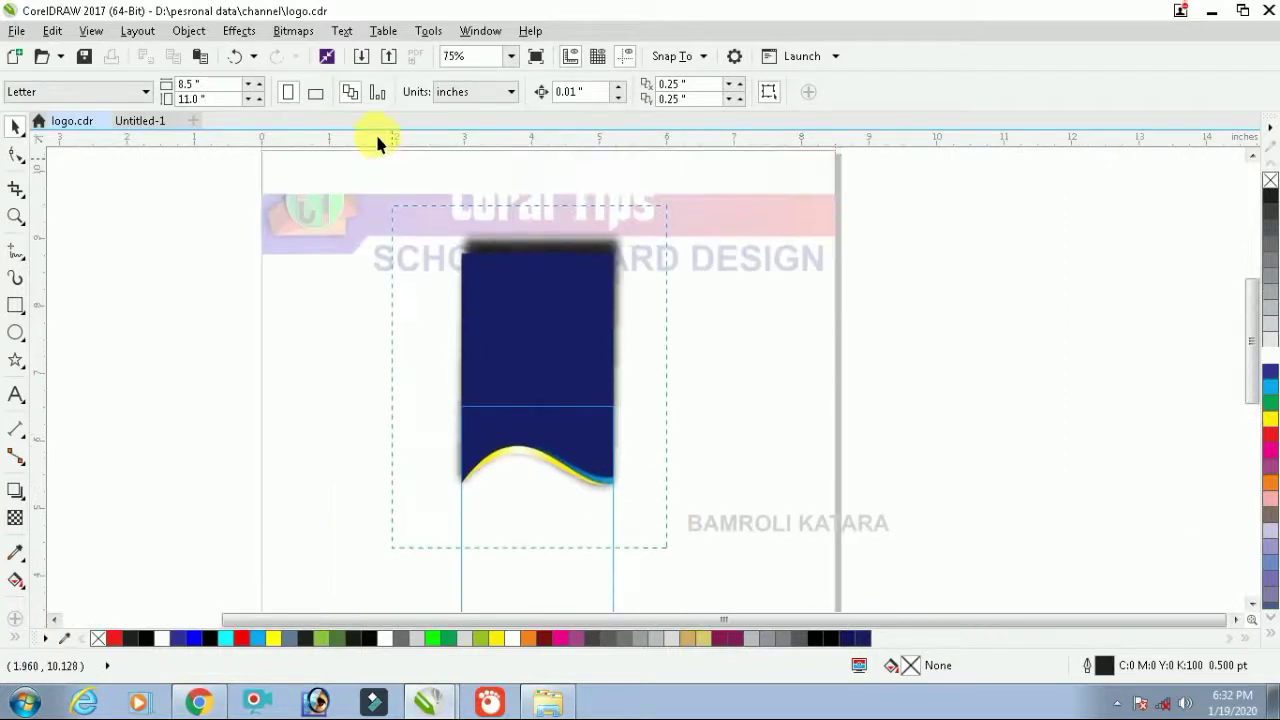
{"action": "key", "text": "ctrl+a"}
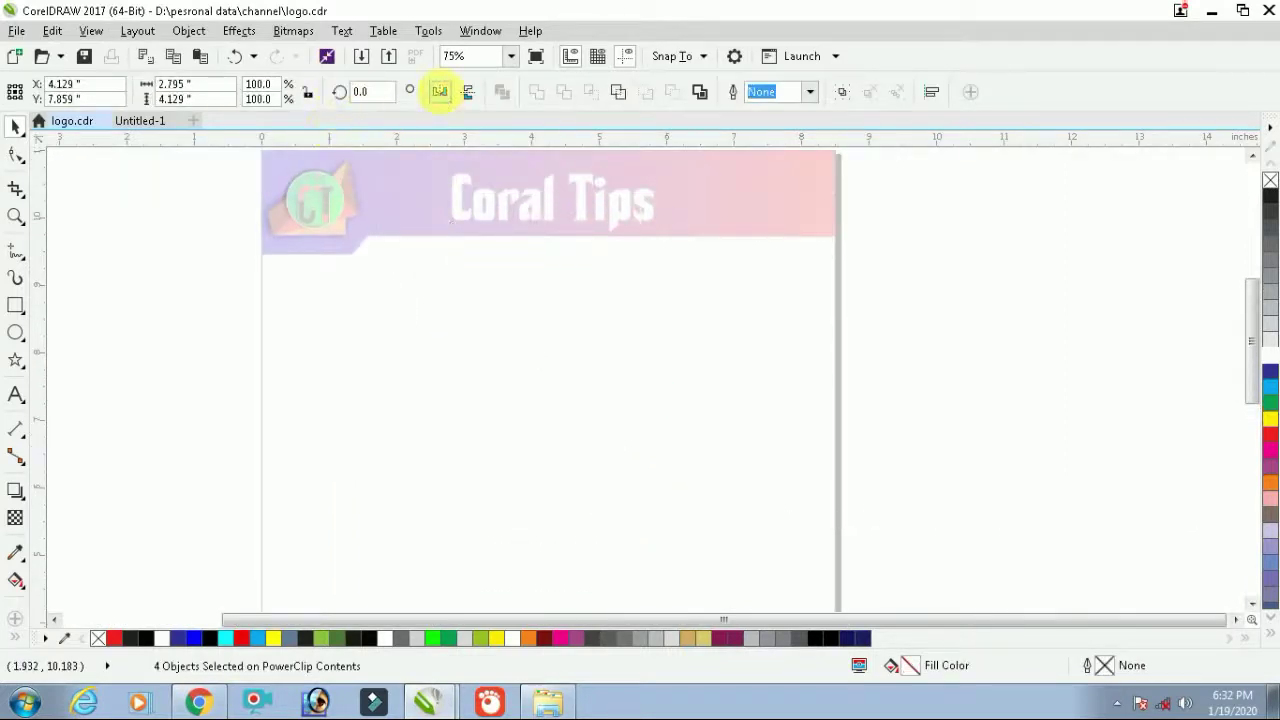
{"action": "left_click", "coordinate": [440, 92]}
{"action": "left_click", "coordinate": [842, 359], "text": "ctrl"}
{"action": "left_click", "coordinate": [658, 433]}
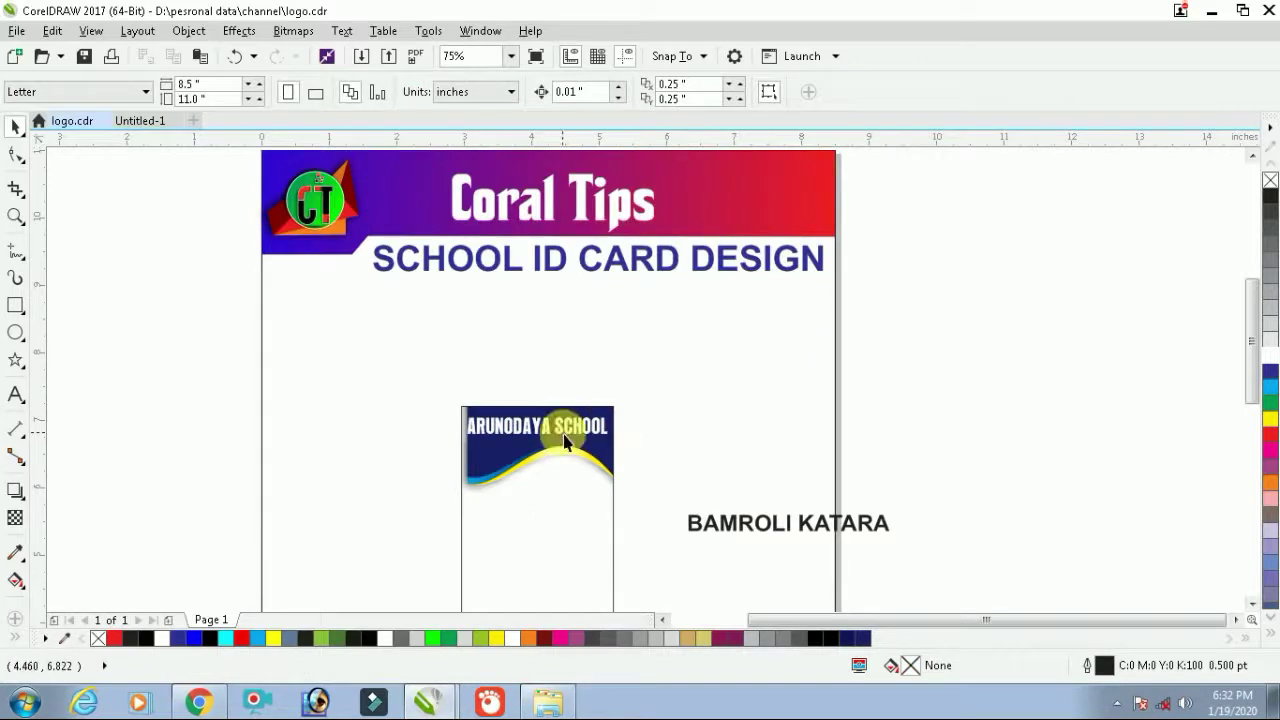
Nudge the ARUNODAYA SCHOOL title slightly to the right
{"action": "scroll", "coordinate": [565, 443], "scroll_direction": "up", "scroll_amount": 1}
{"action": "left_click_drag", "start_coordinate": [880, 329], "coordinate": [360, 457]}
{"action": "scroll", "coordinate": [560, 440], "scroll_direction": "up", "scroll_amount": 1}
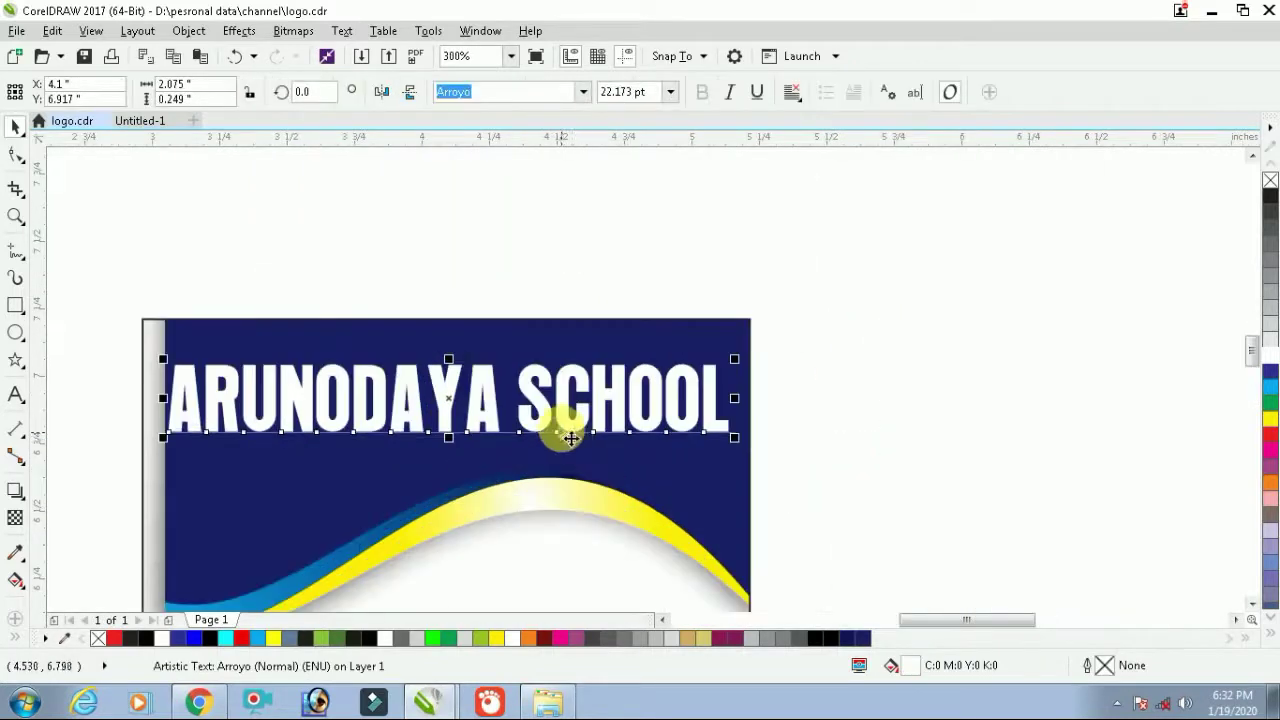
{"action": "left_click_drag", "start_coordinate": [561, 422], "coordinate": [570, 418]}
Reopen the card's clipped wave header with Edit PowerClip
{"action": "scroll", "coordinate": [569, 418], "scroll_direction": "down", "scroll_amount": 1}
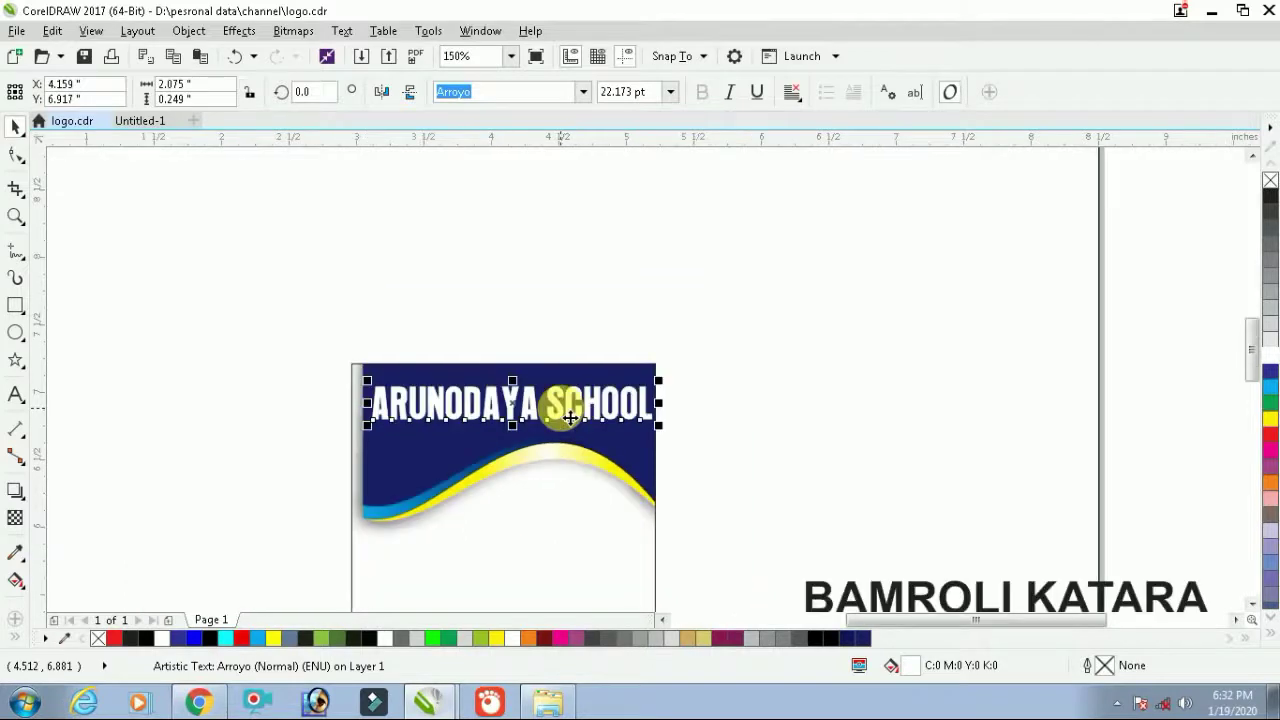
{"action": "scroll", "coordinate": [569, 418], "scroll_direction": "down", "scroll_amount": 2}
{"action": "left_click", "coordinate": [586, 466]}
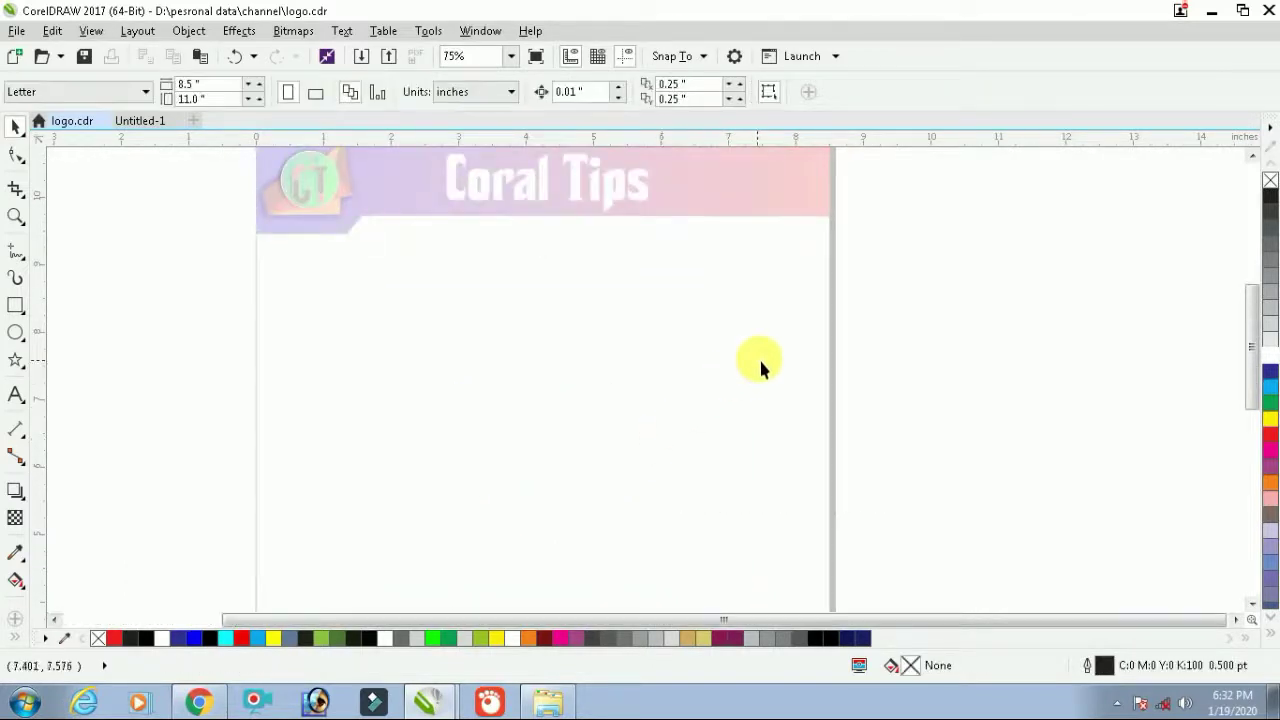
{"action": "left_click", "coordinate": [881, 332]}
{"action": "scroll", "coordinate": [618, 360], "scroll_direction": "down", "scroll_amount": 1}
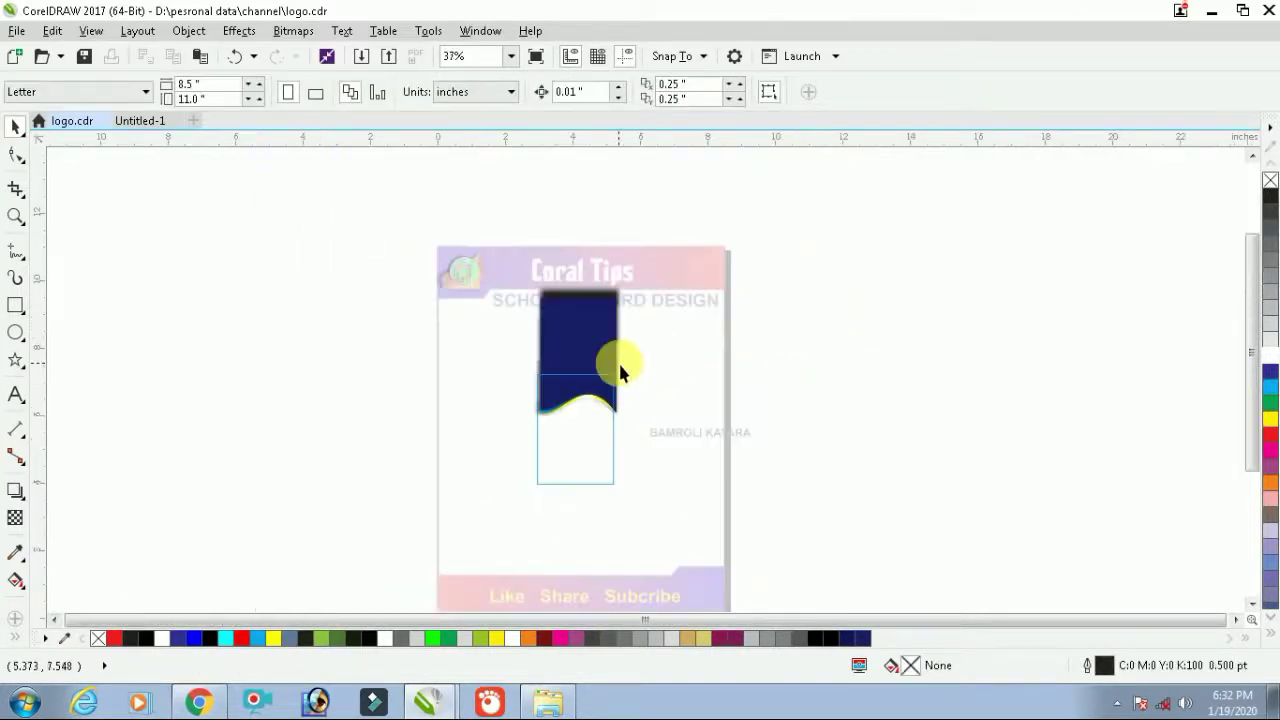
Widen the four wave shapes slightly from the corner and finish PowerClip editing
{"action": "left_click_drag", "start_coordinate": [636, 448], "coordinate": [436, 199]}
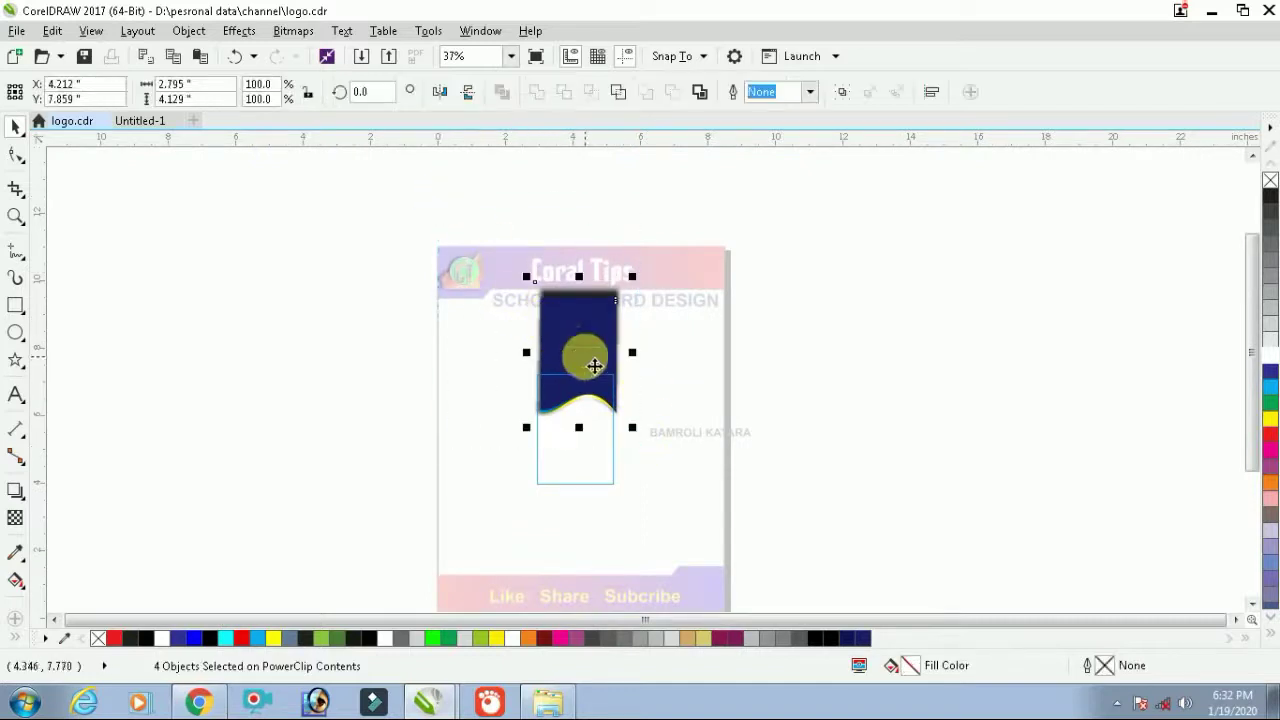
{"action": "scroll", "coordinate": [594, 408], "scroll_direction": "up", "scroll_amount": 2}
{"action": "scroll", "coordinate": [608, 366], "scroll_direction": "up", "scroll_amount": 1}
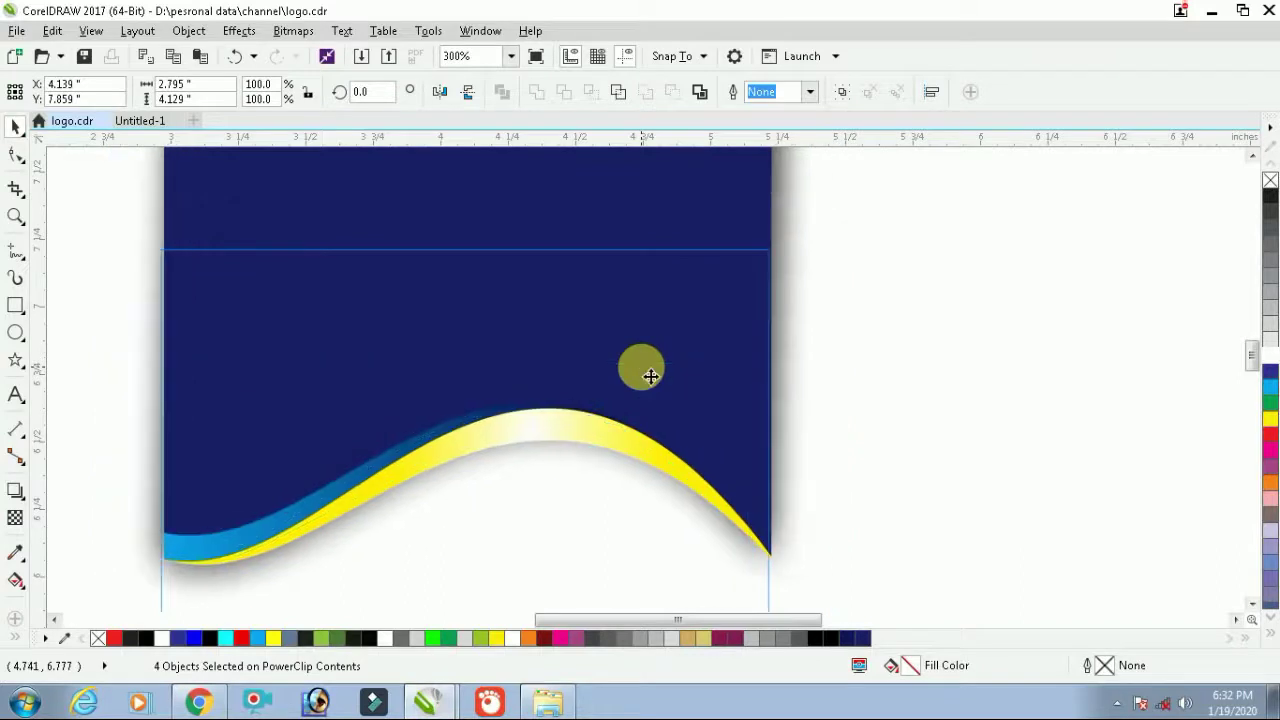
{"action": "scroll", "coordinate": [384, 360], "scroll_direction": "down", "scroll_amount": 1}
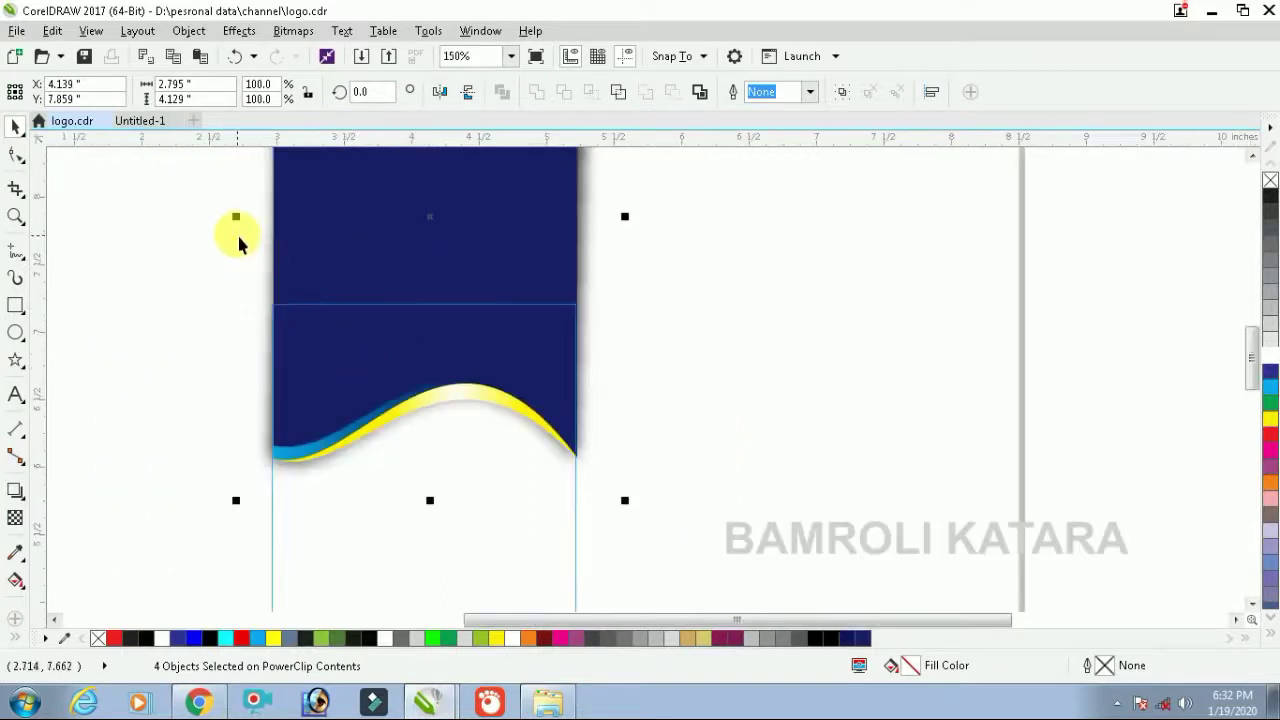
{"action": "left_click_drag", "start_coordinate": [237, 218], "coordinate": [229, 214]}
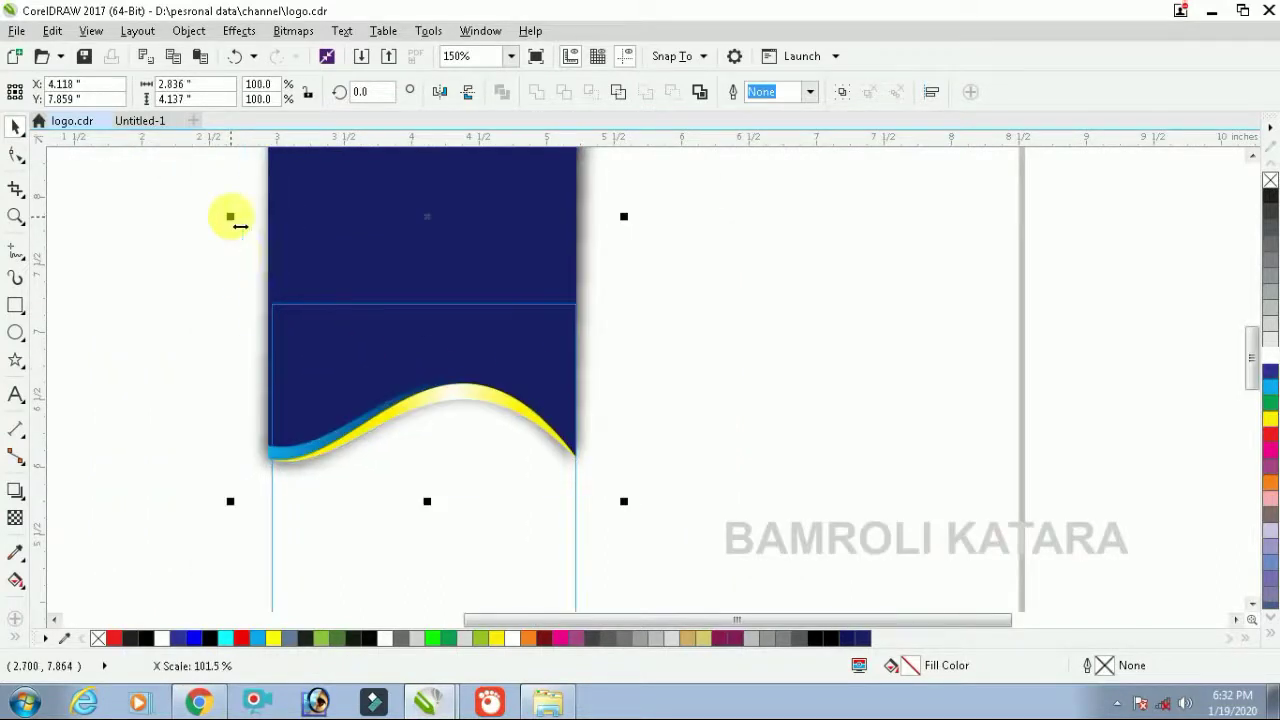
{"action": "left_click", "coordinate": [766, 311], "text": "ctrl"}
Colour the ARUNODAYA SCHOOL title yellow, shift it slightly left and stretch it wider
{"action": "left_click_drag", "start_coordinate": [777, 291], "coordinate": [205, 410]}
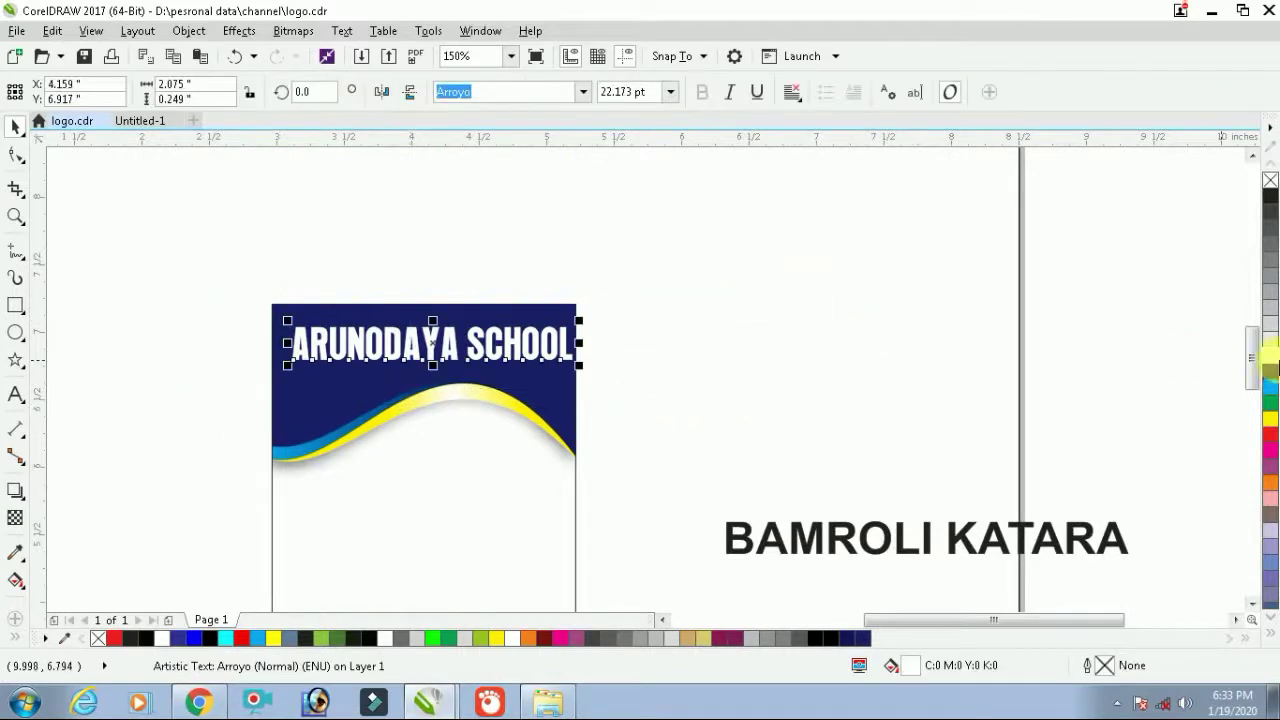
{"action": "left_click", "coordinate": [1268, 422]}
{"action": "left_click_drag", "start_coordinate": [897, 294], "coordinate": [334, 394]}
{"action": "scroll", "coordinate": [412, 358], "scroll_direction": "up", "scroll_amount": 2}
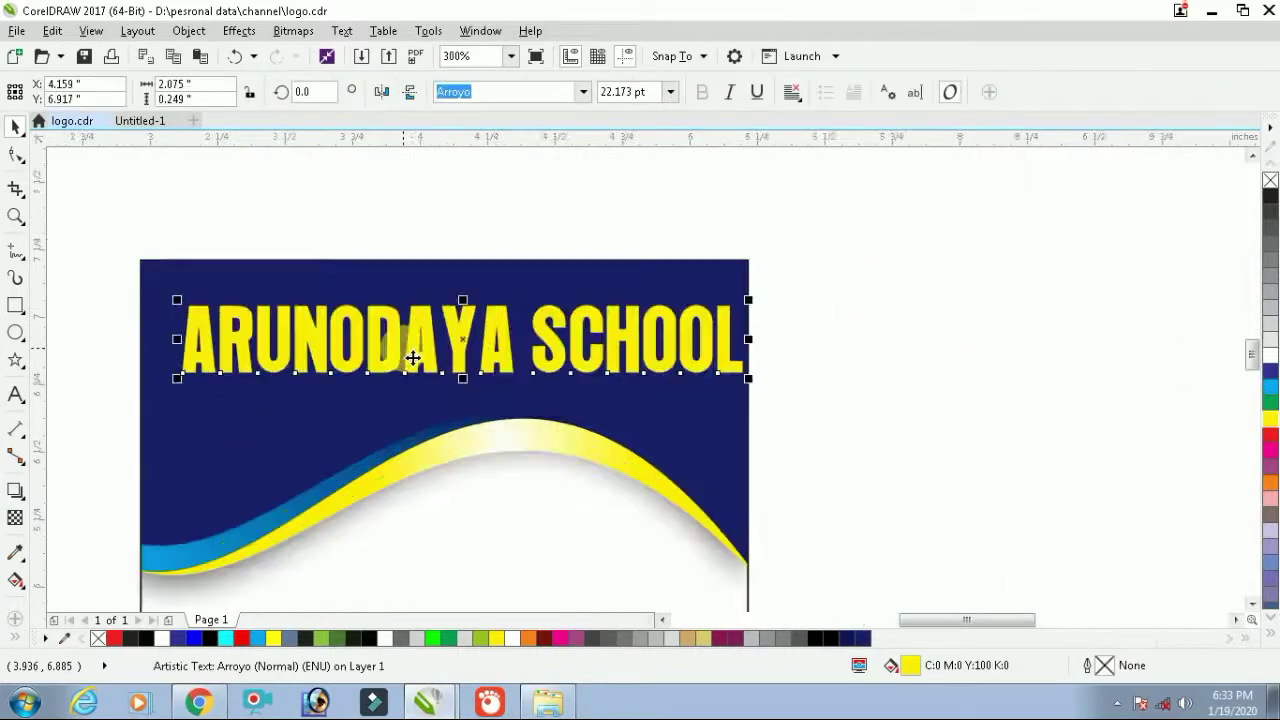
{"action": "left_click_drag", "start_coordinate": [417, 348], "coordinate": [404, 348]}
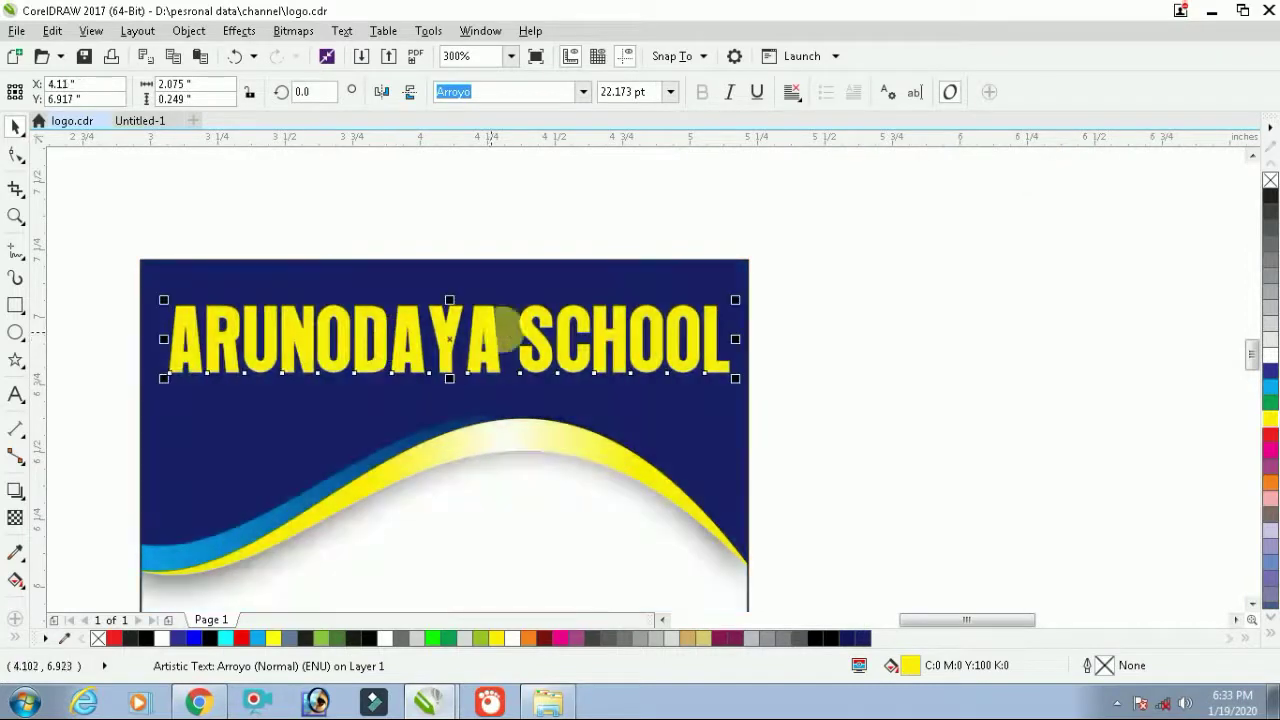
{"action": "left_click_drag", "start_coordinate": [750, 348], "coordinate": [756, 348]}
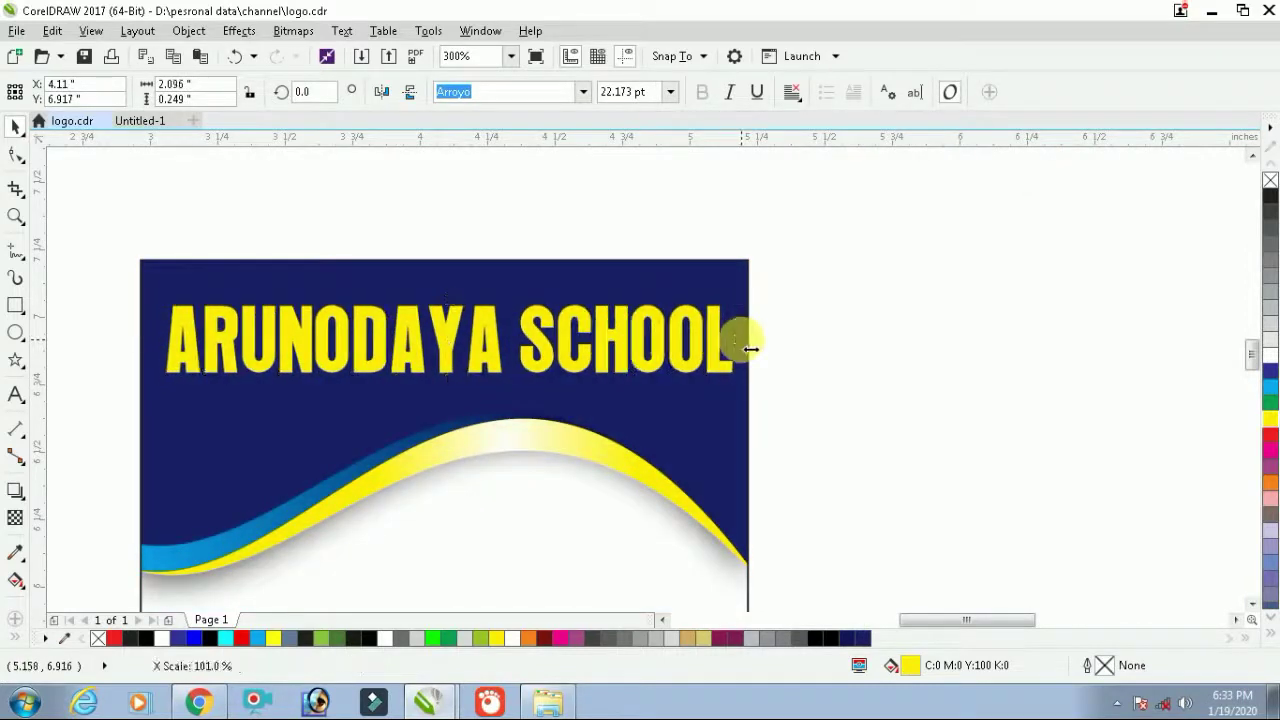
{"action": "scroll", "coordinate": [491, 357], "scroll_direction": "down", "scroll_amount": 2}
{"action": "left_click", "coordinate": [765, 395]}
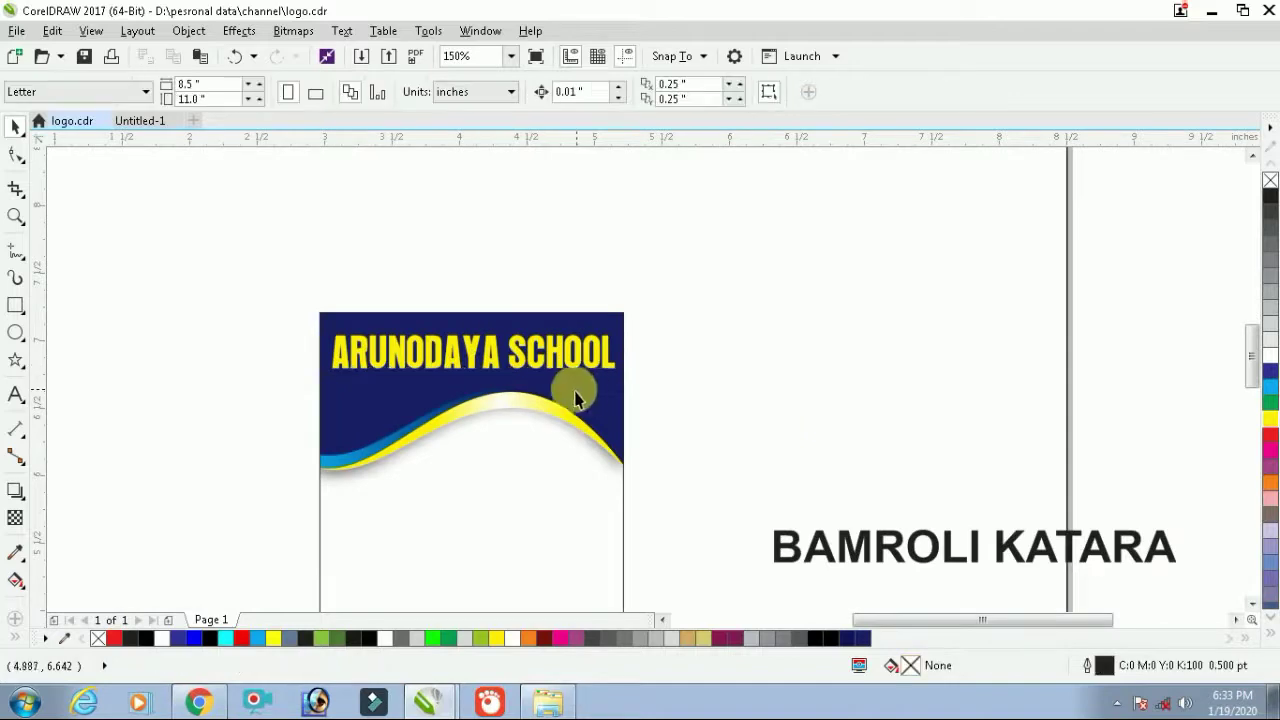
Give the ARUNODAYA SCHOOL title a dark drop shadow
{"action": "left_click_drag", "start_coordinate": [694, 300], "coordinate": [318, 382]}
{"action": "scroll", "coordinate": [464, 355], "scroll_direction": "up", "scroll_amount": 2}
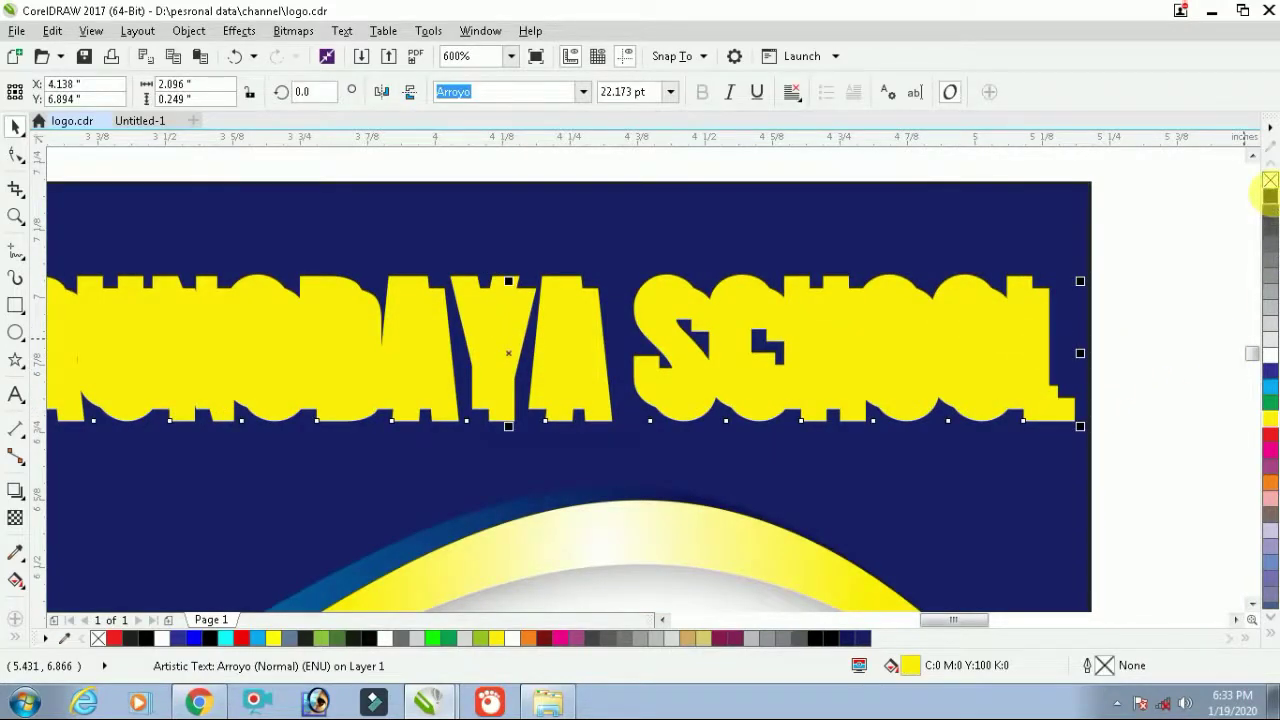
{"action": "left_click", "coordinate": [1216, 315]}
{"action": "scroll", "coordinate": [809, 363], "scroll_direction": "down", "scroll_amount": 2}
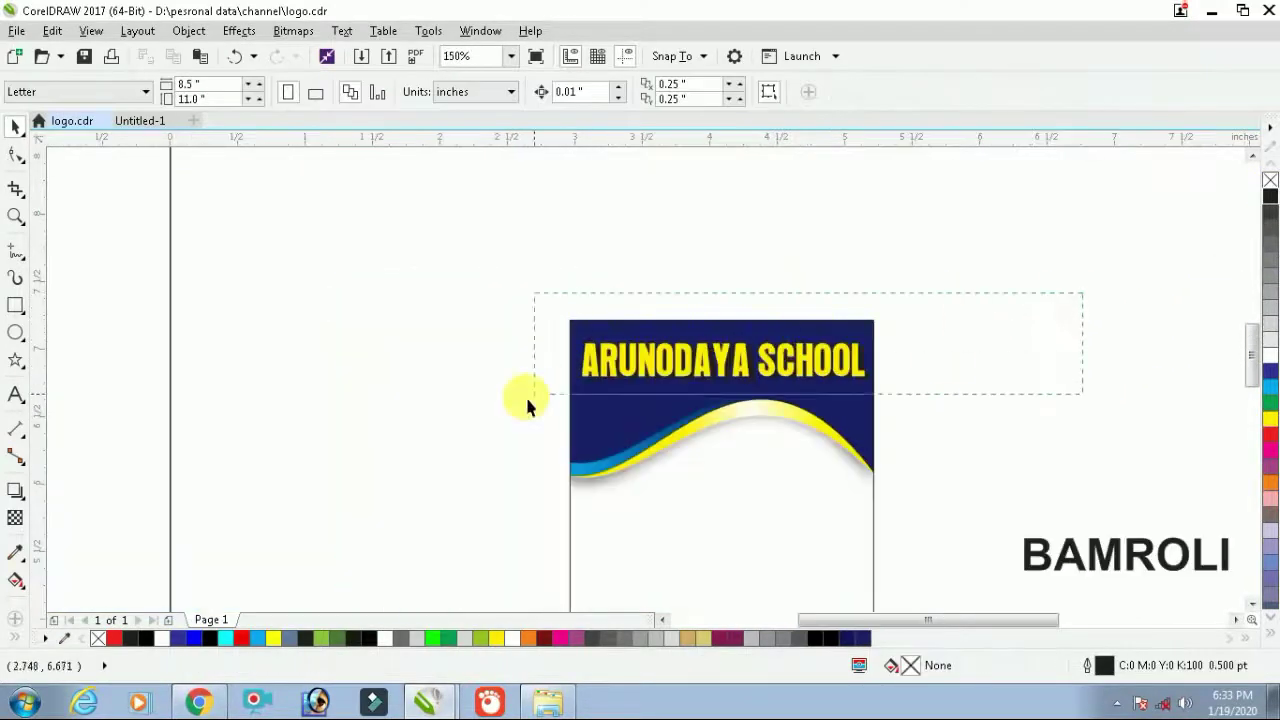
{"action": "left_click_drag", "start_coordinate": [527, 398], "coordinate": [530, 396]}
{"action": "scroll", "coordinate": [809, 380], "scroll_direction": "up", "scroll_amount": 1}
{"action": "left_click", "coordinate": [993, 362]}
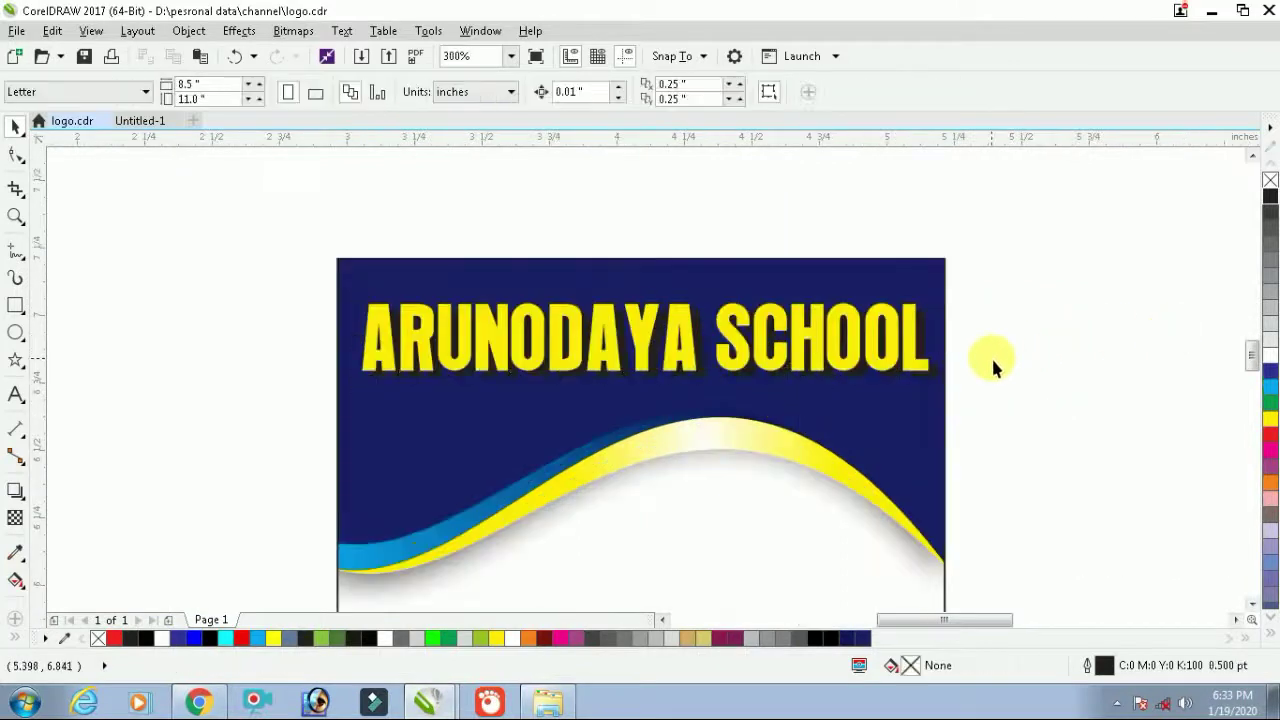
Apply a vertical yellow-to-white fountain fill to the title, top to bottom
{"action": "left_click", "coordinate": [913, 345]}
{"action": "scroll", "coordinate": [913, 345], "scroll_direction": "up", "scroll_amount": 1}
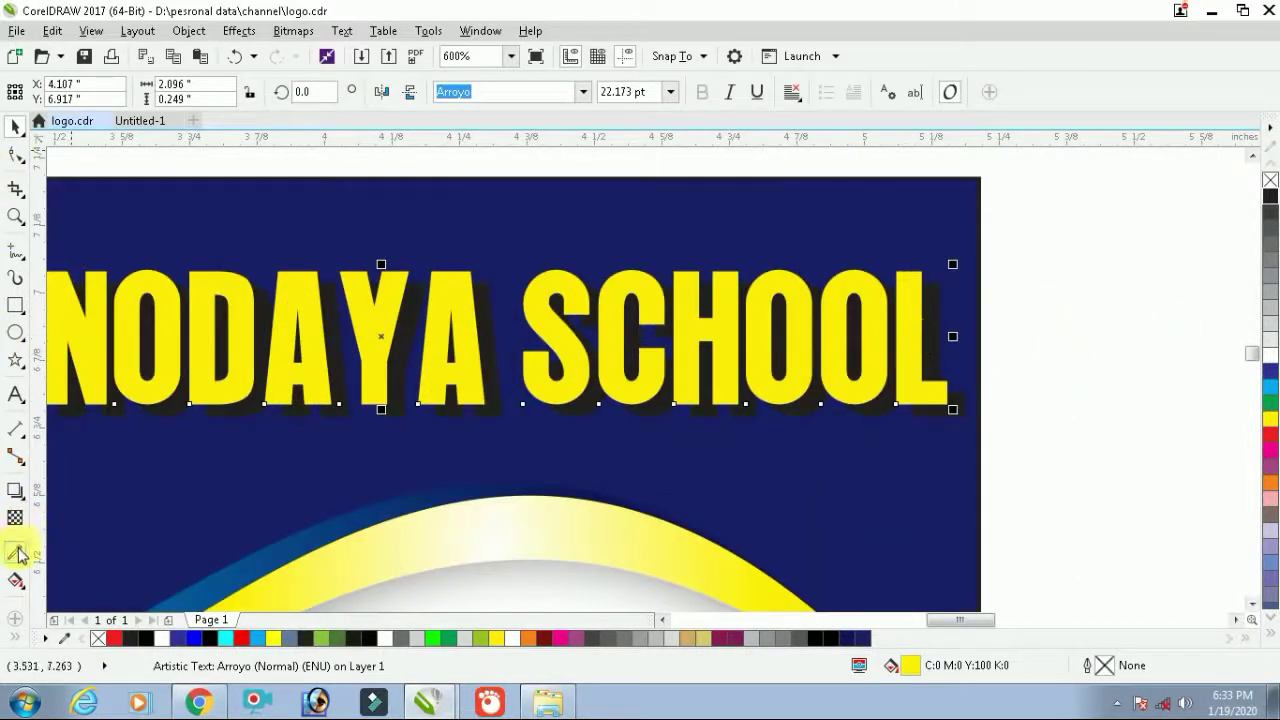
{"action": "left_click", "coordinate": [16, 580]}
{"action": "left_click_drag", "start_coordinate": [367, 292], "coordinate": [367, 368]}
{"action": "key", "text": "space"}
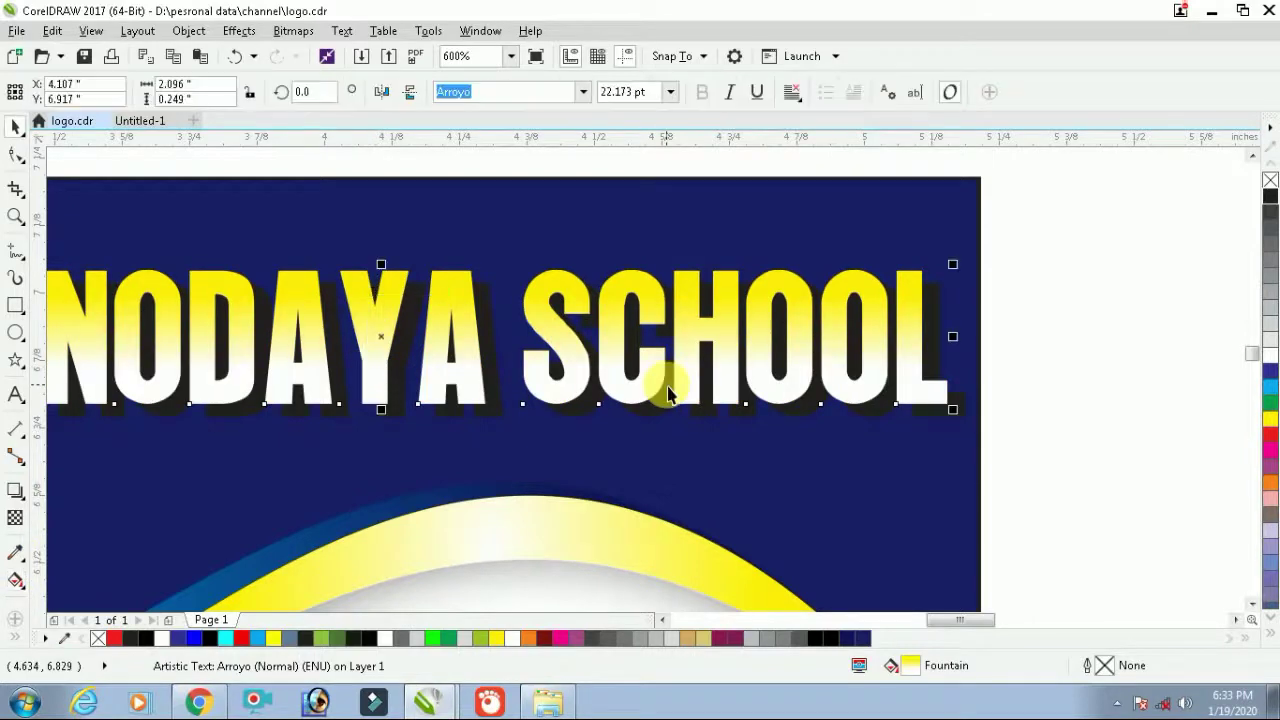
{"action": "scroll", "coordinate": [794, 349], "scroll_direction": "down", "scroll_amount": 2}
{"action": "left_click", "coordinate": [827, 340]}
{"action": "scroll", "coordinate": [703, 402], "scroll_direction": "down", "scroll_amount": 1}
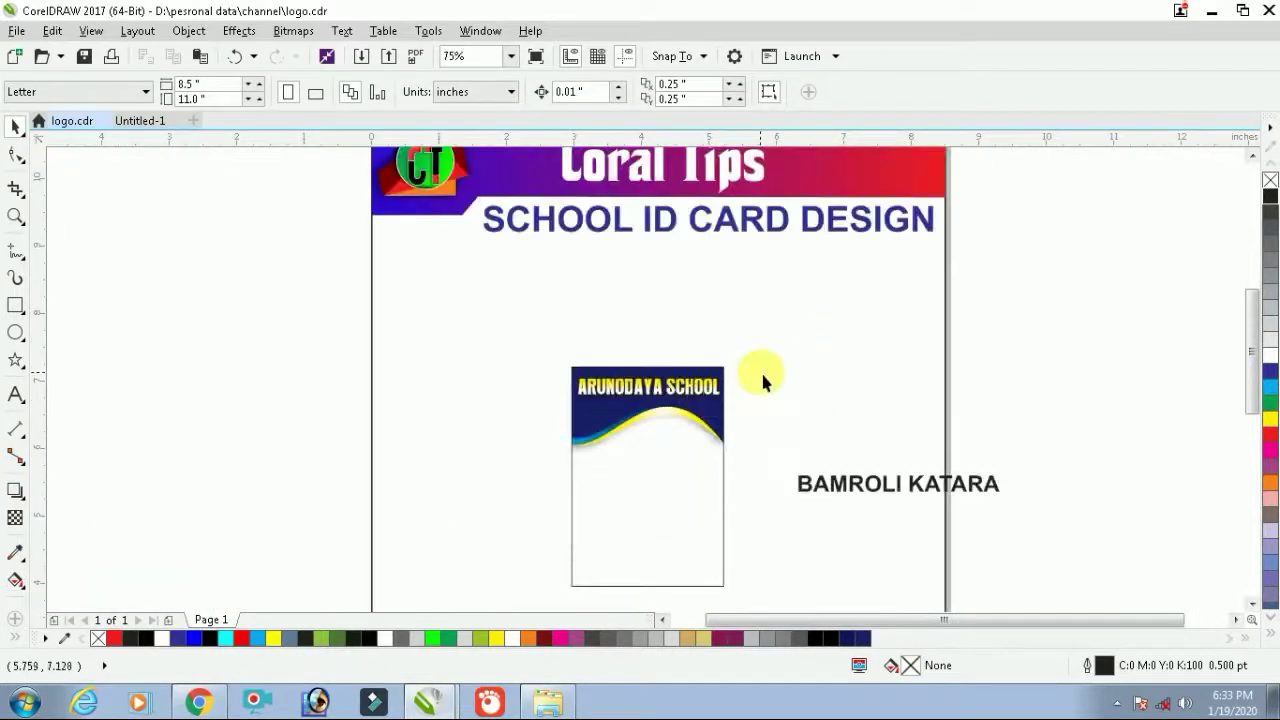
Mirror the four wave shapes inside the card's PowerClip horizontally and finish editing
{"action": "left_click_drag", "start_coordinate": [471, 575], "coordinate": [466, 595]}
{"action": "key", "text": "shift+F2"}
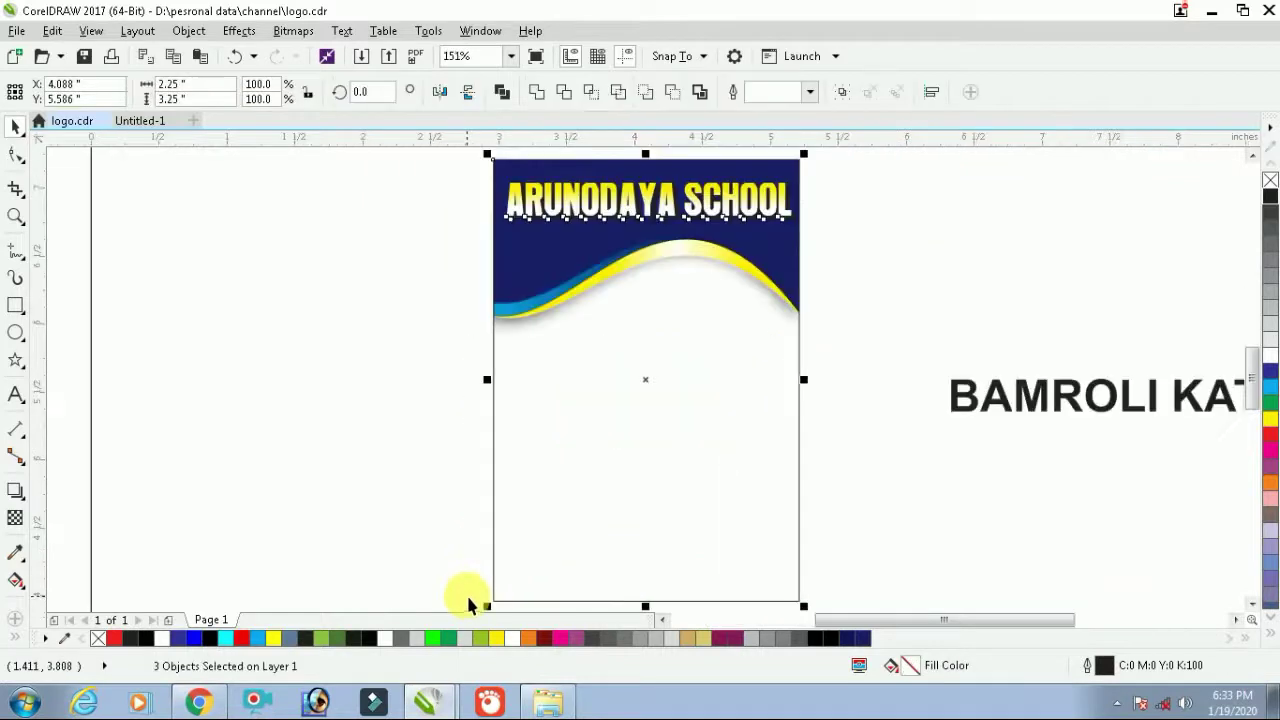
{"action": "left_click", "coordinate": [950, 308]}
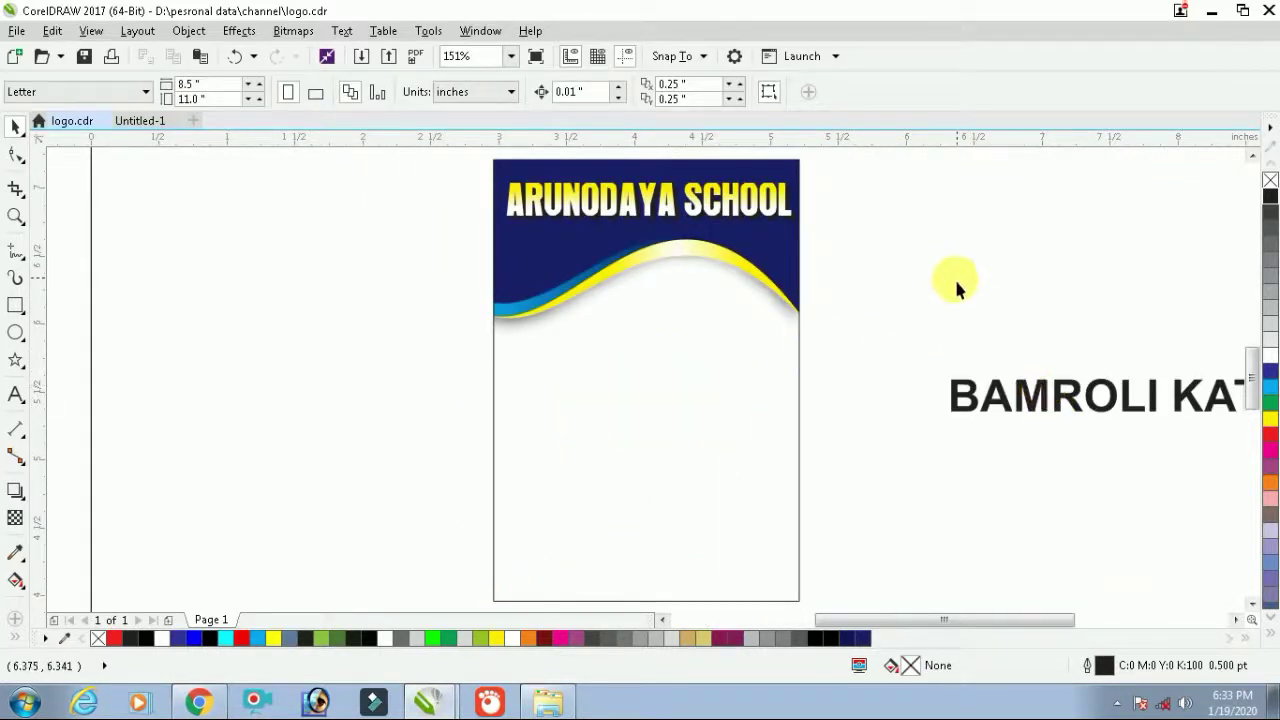
{"action": "left_click", "coordinate": [740, 350]}
{"action": "scroll", "coordinate": [740, 350], "scroll_direction": "down", "scroll_amount": 5}
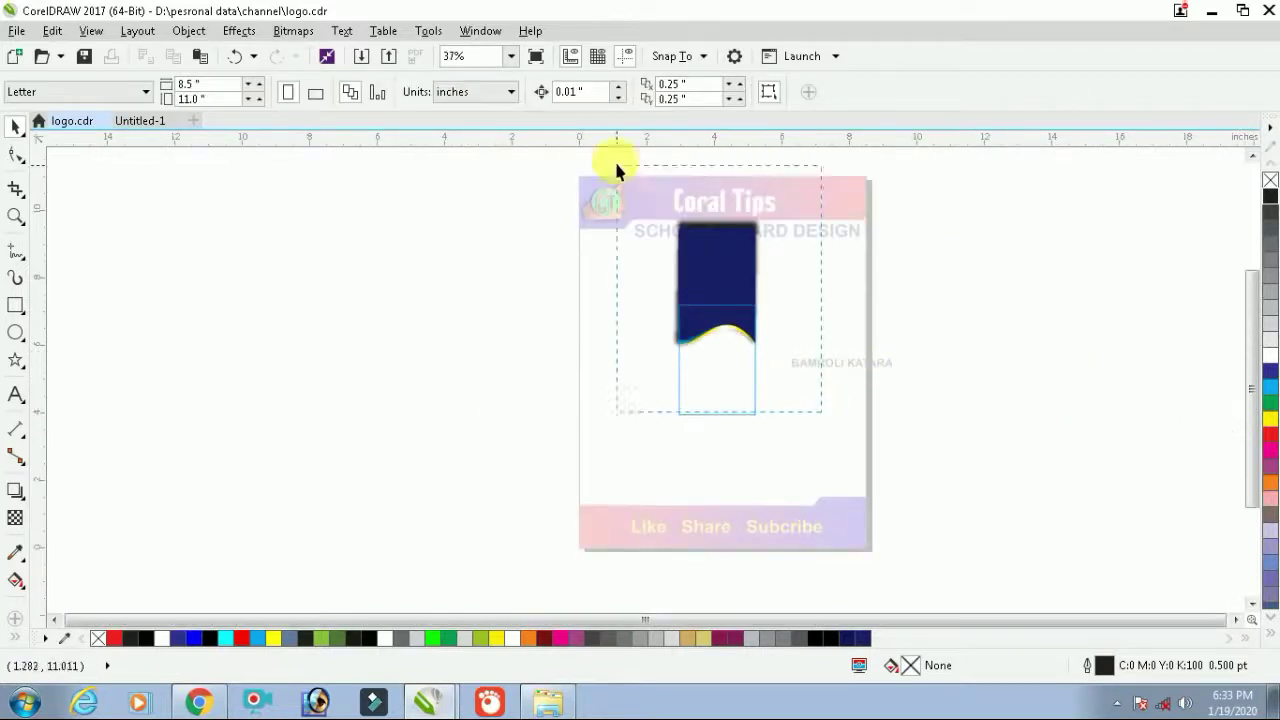
{"action": "left_click_drag", "start_coordinate": [822, 412], "coordinate": [616, 166]}
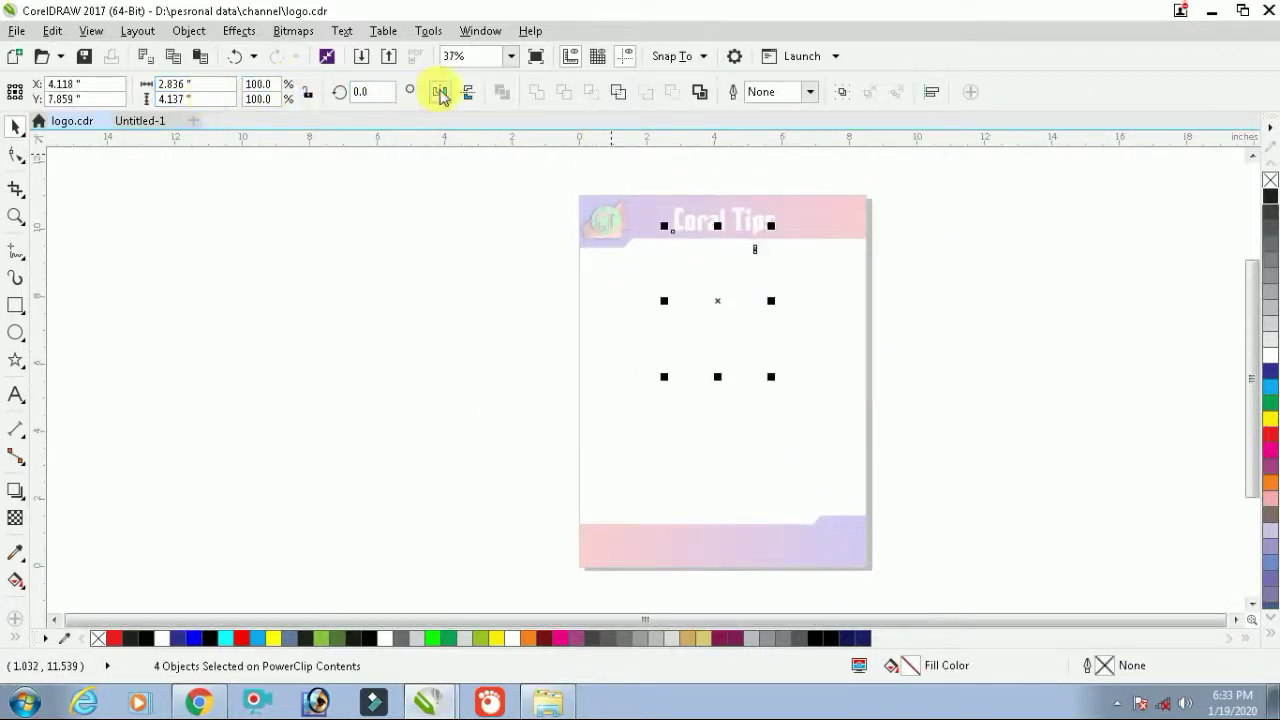
{"action": "left_click", "coordinate": [440, 92]}
{"action": "scroll", "coordinate": [745, 347], "scroll_direction": "up", "scroll_amount": 5}
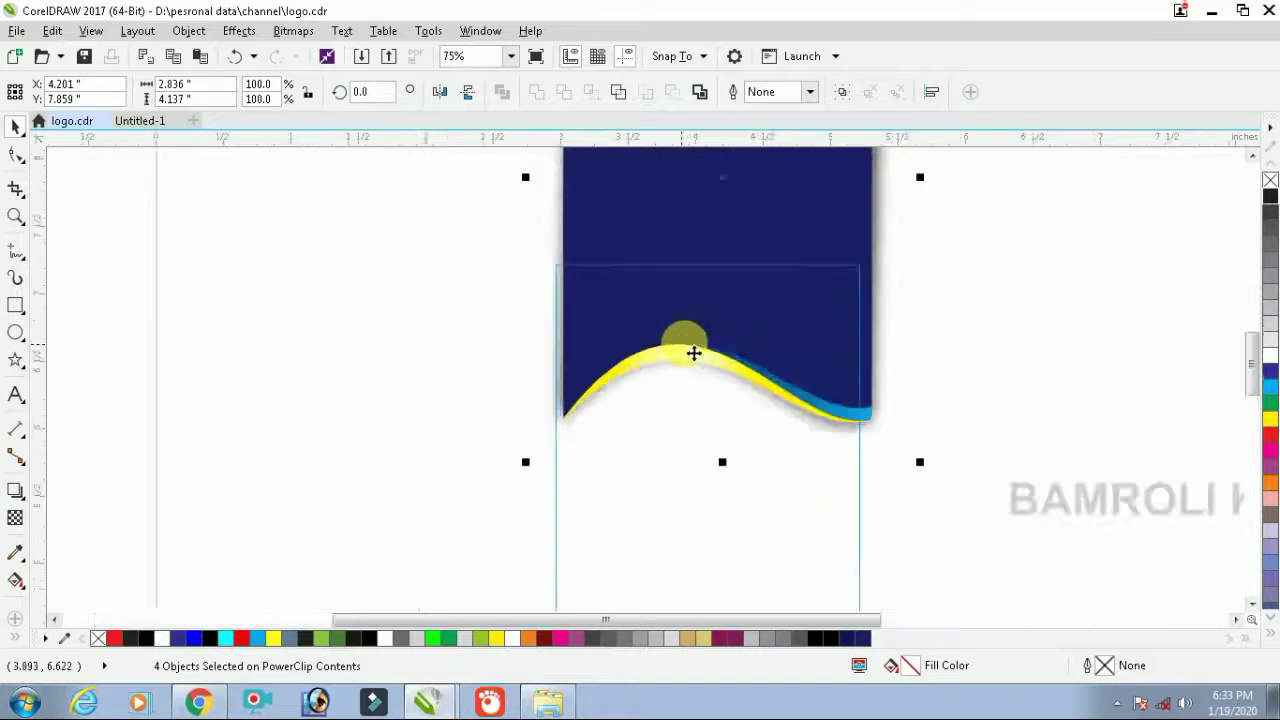
{"action": "scroll", "coordinate": [762, 343], "scroll_direction": "up", "scroll_amount": 8}
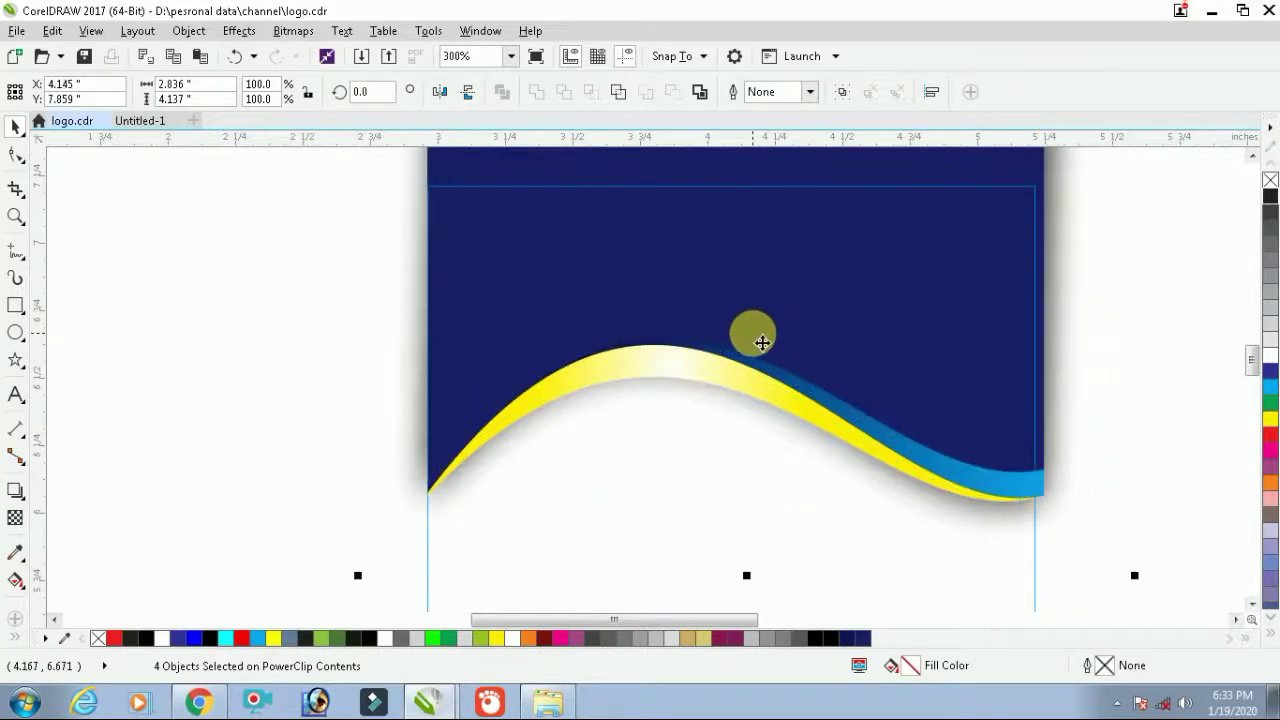
{"action": "scroll", "coordinate": [762, 343], "scroll_direction": "down", "scroll_amount": 4}
{"action": "left_click", "coordinate": [1058, 288]}
{"action": "scroll", "coordinate": [1044, 355], "scroll_direction": "down", "scroll_amount": 2}
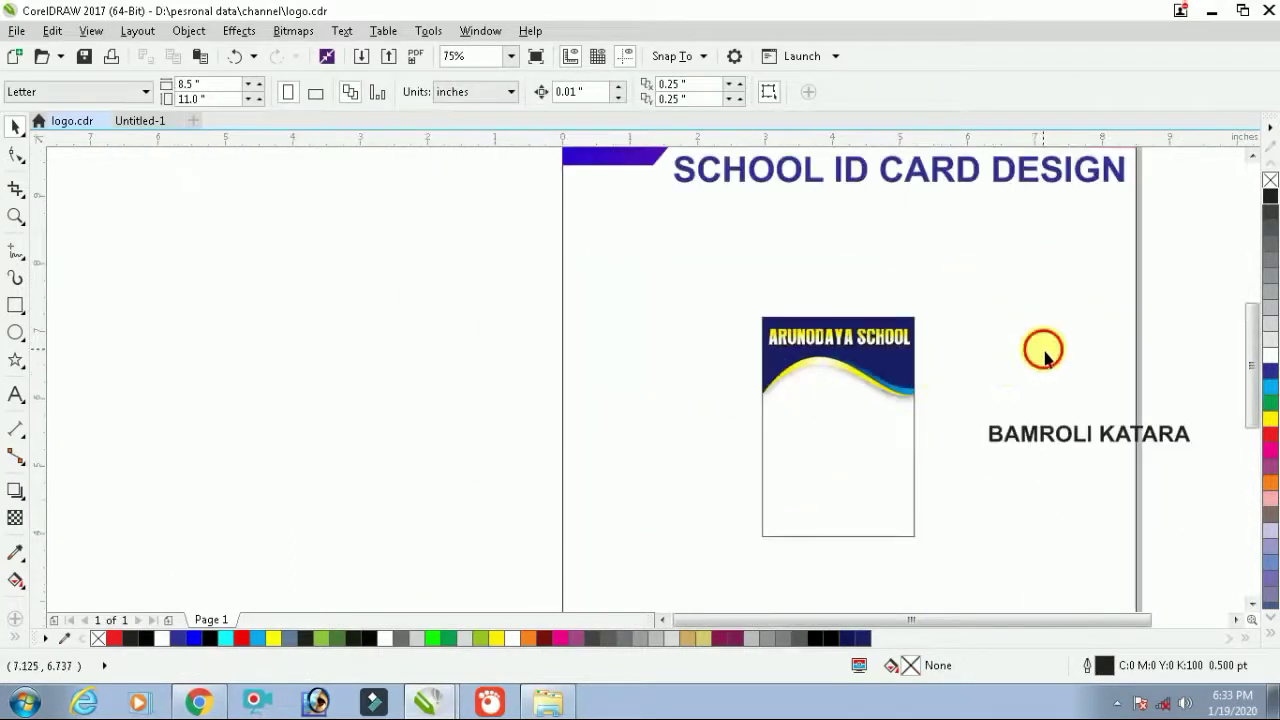
Move BAMROLI KATARA onto the card, shrink it and place it under SCHOOL
{"action": "left_click", "coordinate": [1063, 434]}
{"action": "left_click_drag", "start_coordinate": [1063, 434], "coordinate": [887, 345]}
{"action": "scroll", "coordinate": [871, 337], "scroll_direction": "up", "scroll_amount": 2}
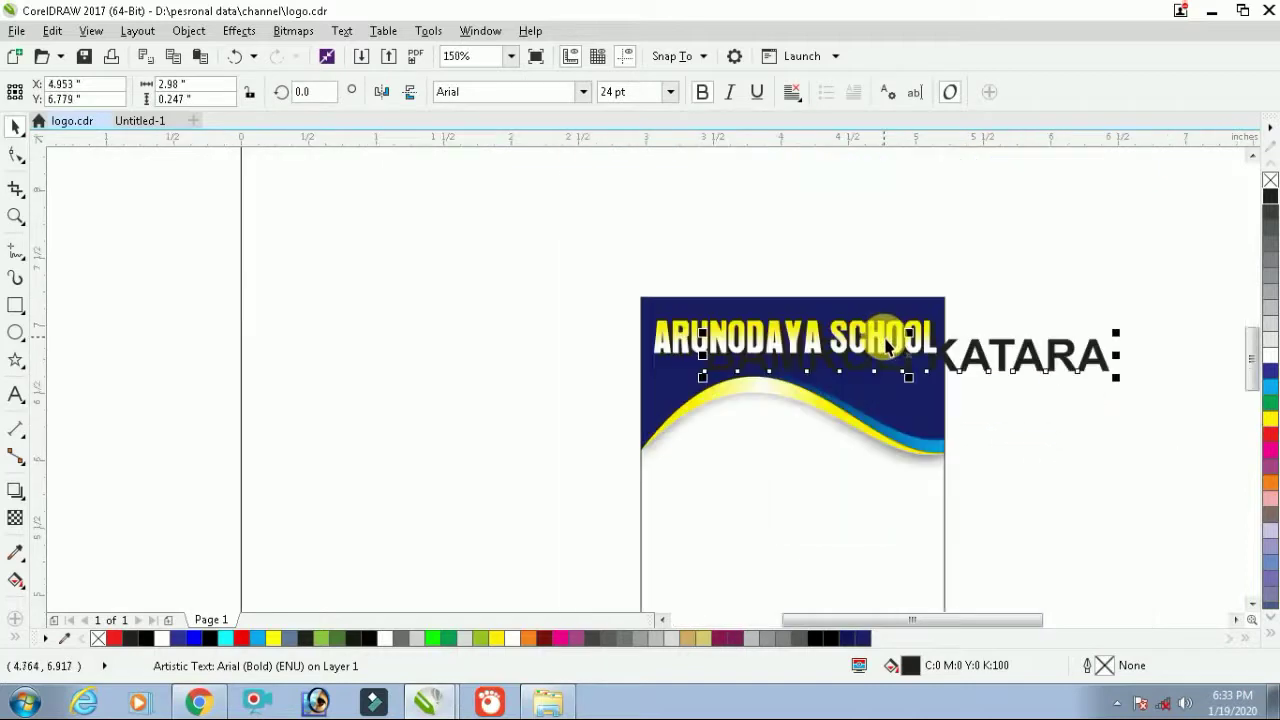
{"action": "left_click_drag", "start_coordinate": [1118, 334], "coordinate": [1090, 346]}
{"action": "left_click_drag", "start_coordinate": [968, 372], "coordinate": [970, 365]}
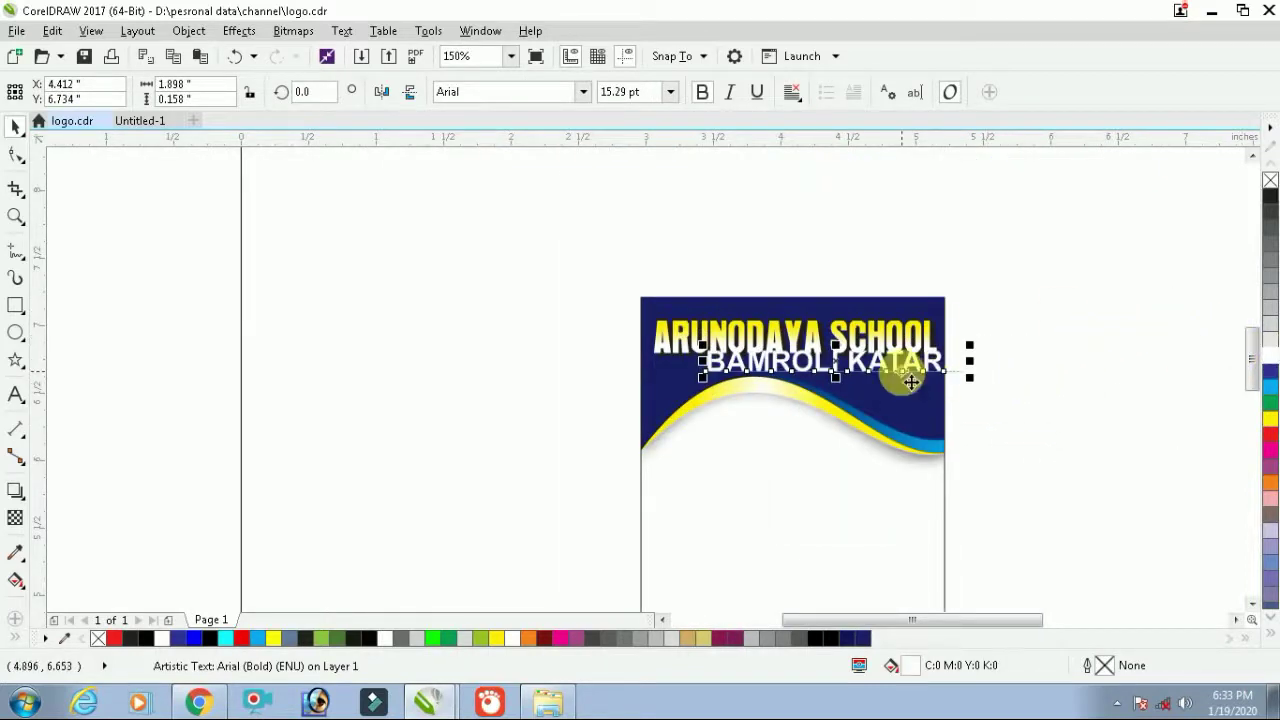
{"action": "scroll", "coordinate": [900, 373], "scroll_direction": "up", "scroll_amount": 2}
{"action": "left_click_drag", "start_coordinate": [1036, 328], "coordinate": [997, 346]}
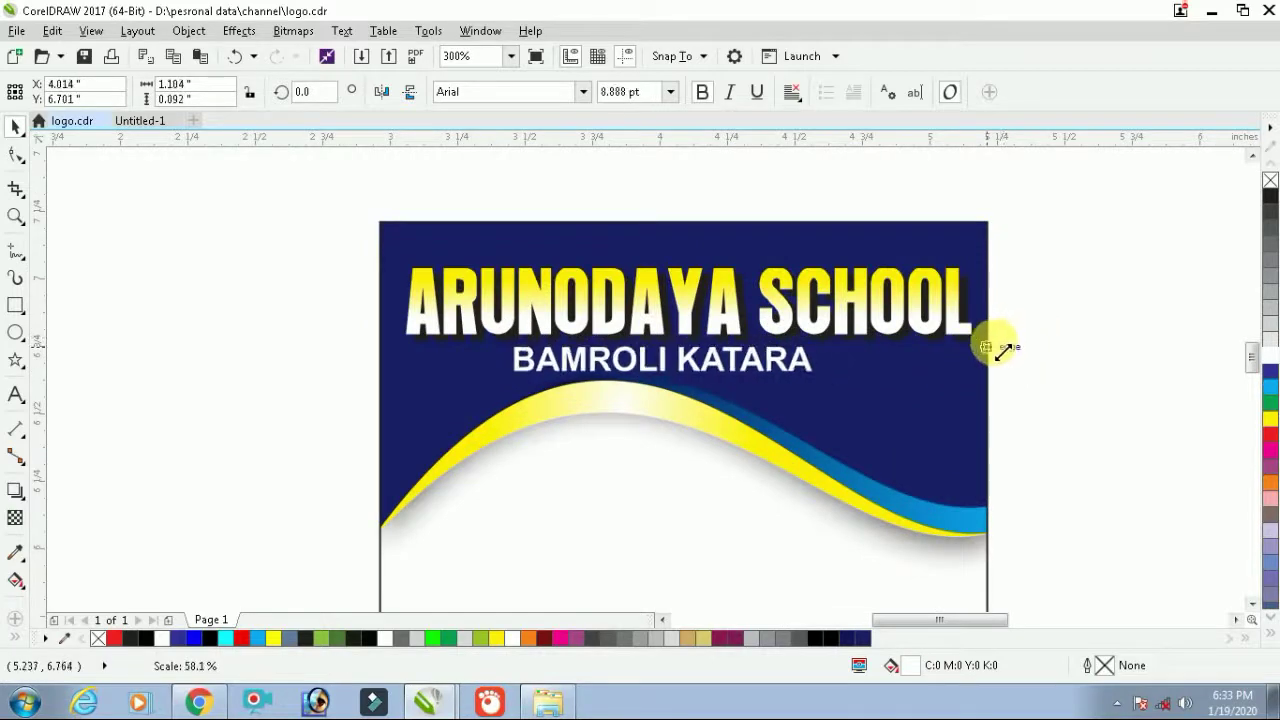
{"action": "left_click_drag", "start_coordinate": [771, 357], "coordinate": [938, 360]}
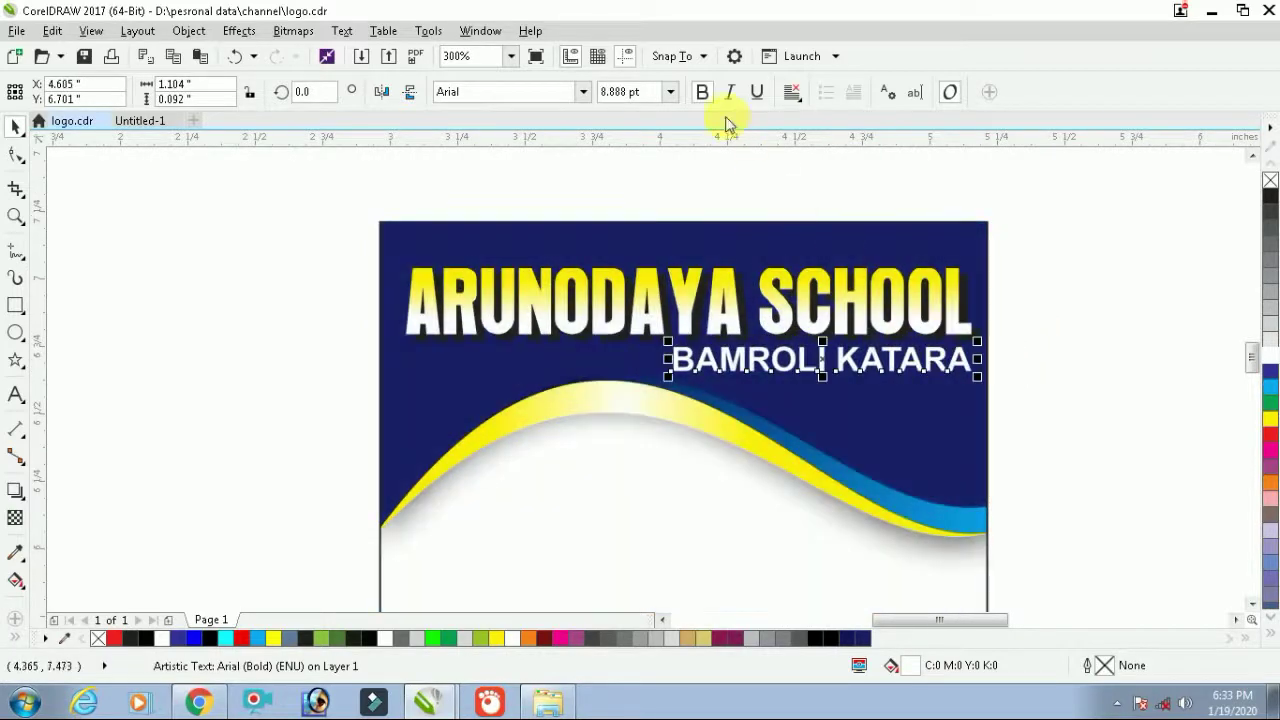
Set the BAMROLI KATARA subtitle in Times Bold
{"action": "left_click", "coordinate": [704, 95]}
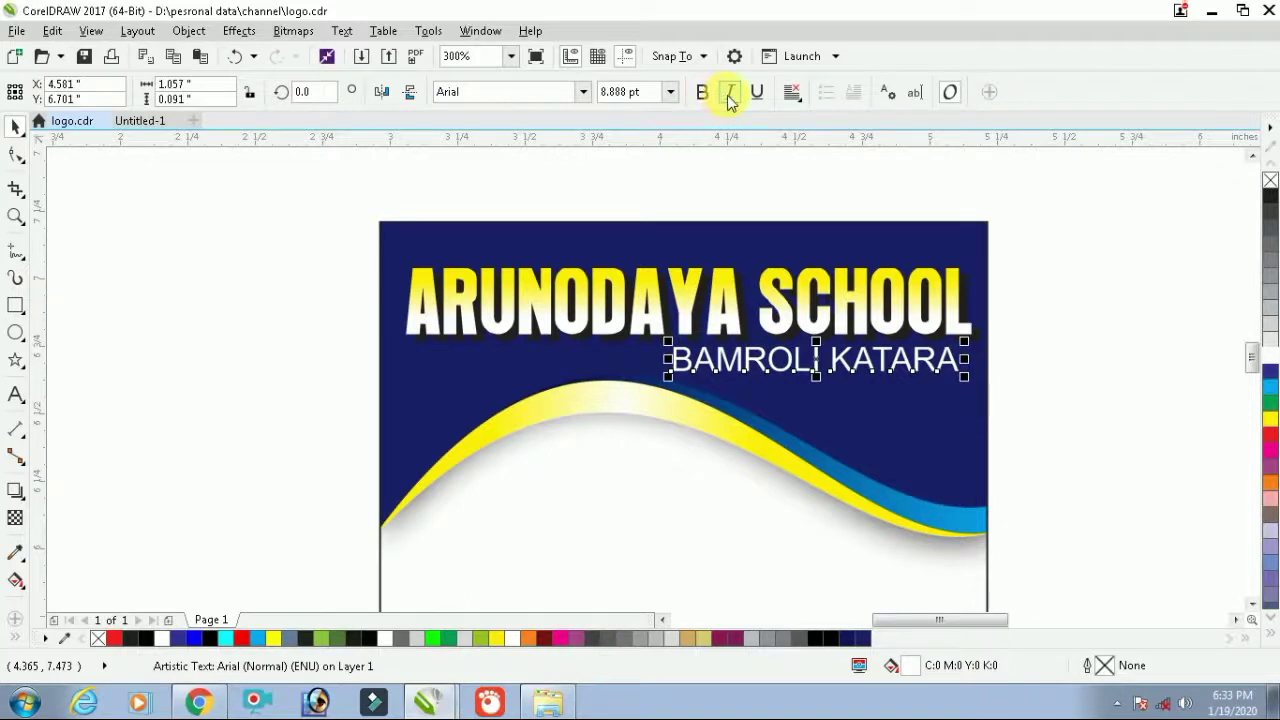
{"action": "left_click", "coordinate": [730, 92]}
{"action": "left_click", "coordinate": [1031, 289]}
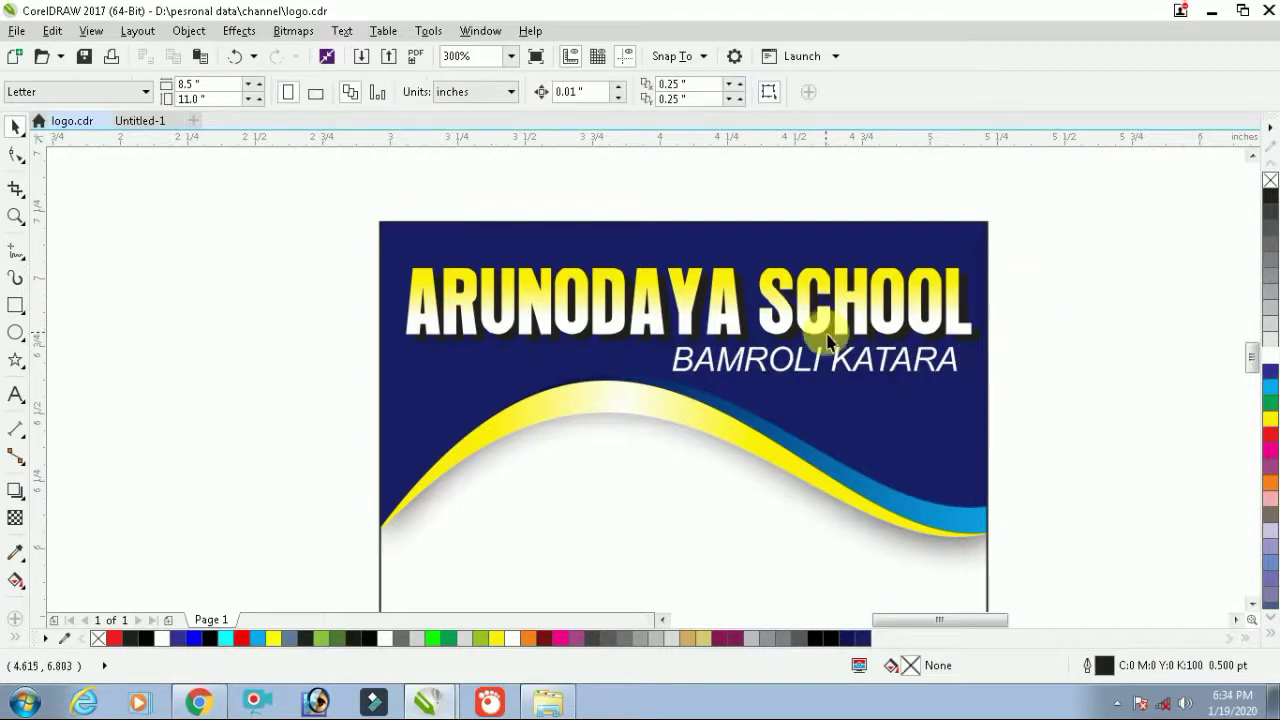
{"action": "left_click", "coordinate": [868, 355]}
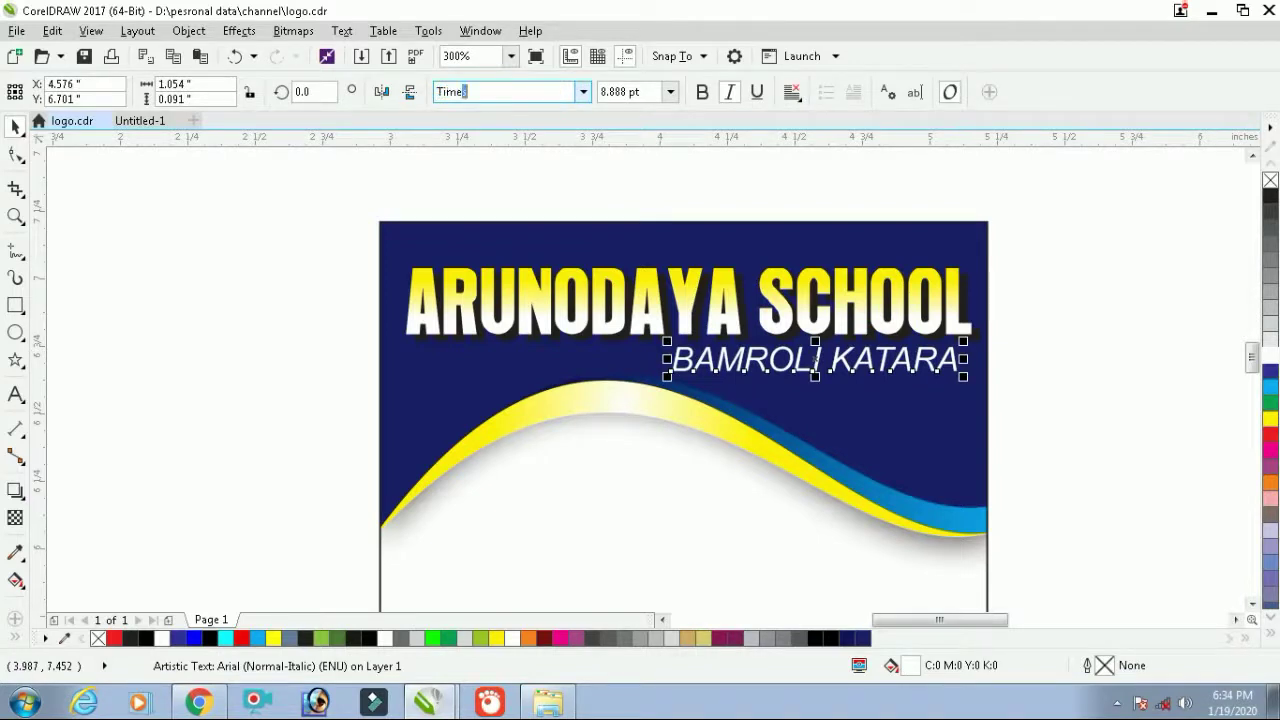
{"action": "type", "text": "Time"}
{"action": "key", "text": "Return"}
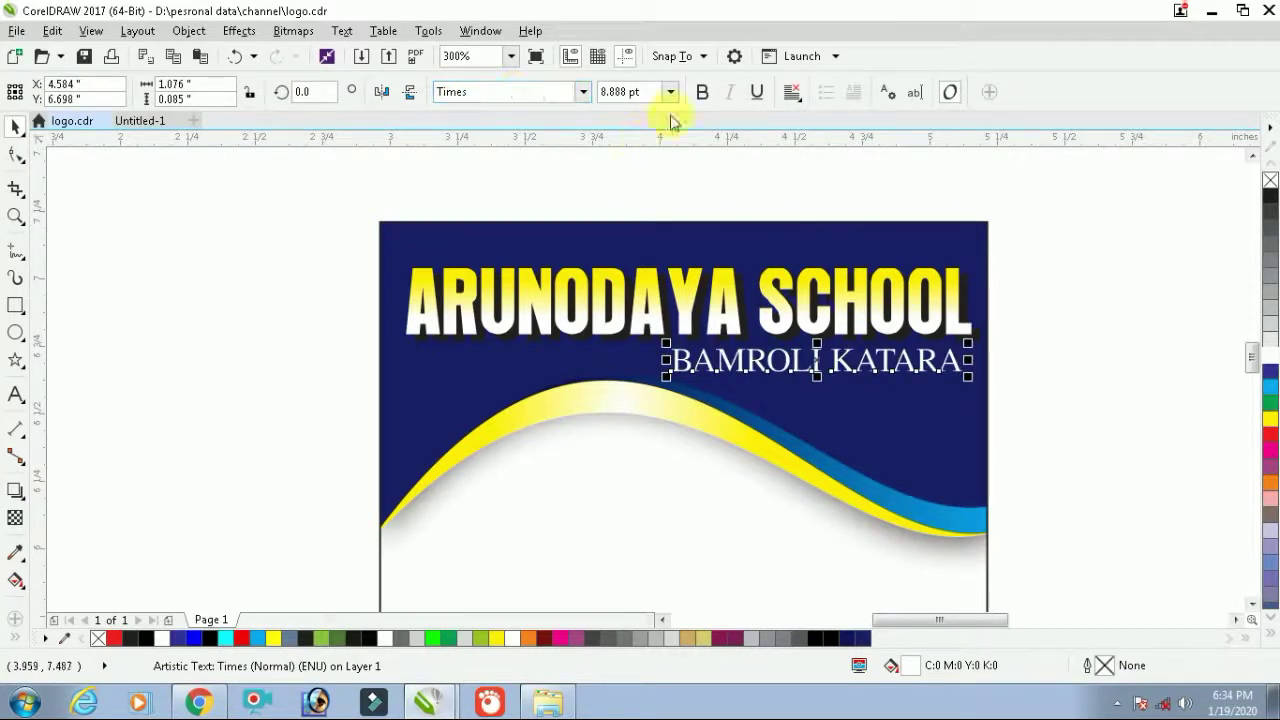
{"action": "left_click", "coordinate": [702, 92]}
Shrink the subtitle slightly and right-align it with the ARUNODAYA SCHOOL title
{"action": "scroll", "coordinate": [951, 380], "scroll_direction": "up", "scroll_amount": 2}
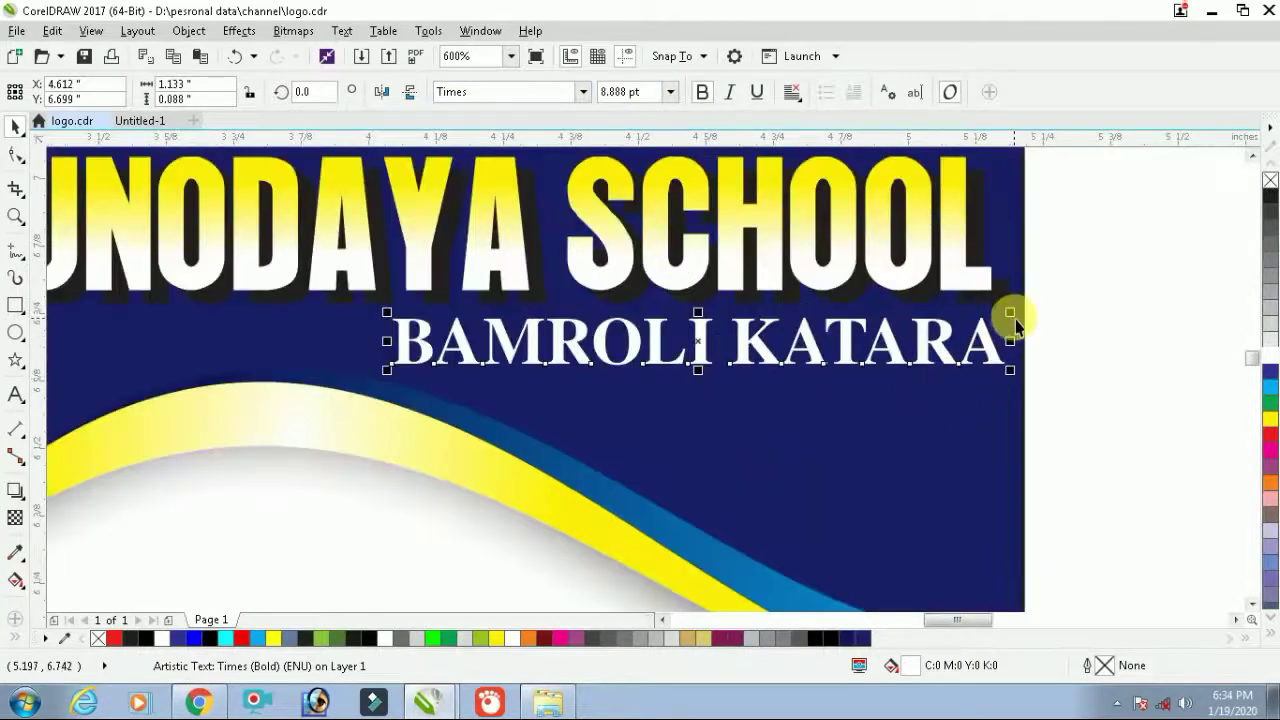
{"action": "left_click_drag", "start_coordinate": [1010, 316], "coordinate": [997, 320]}
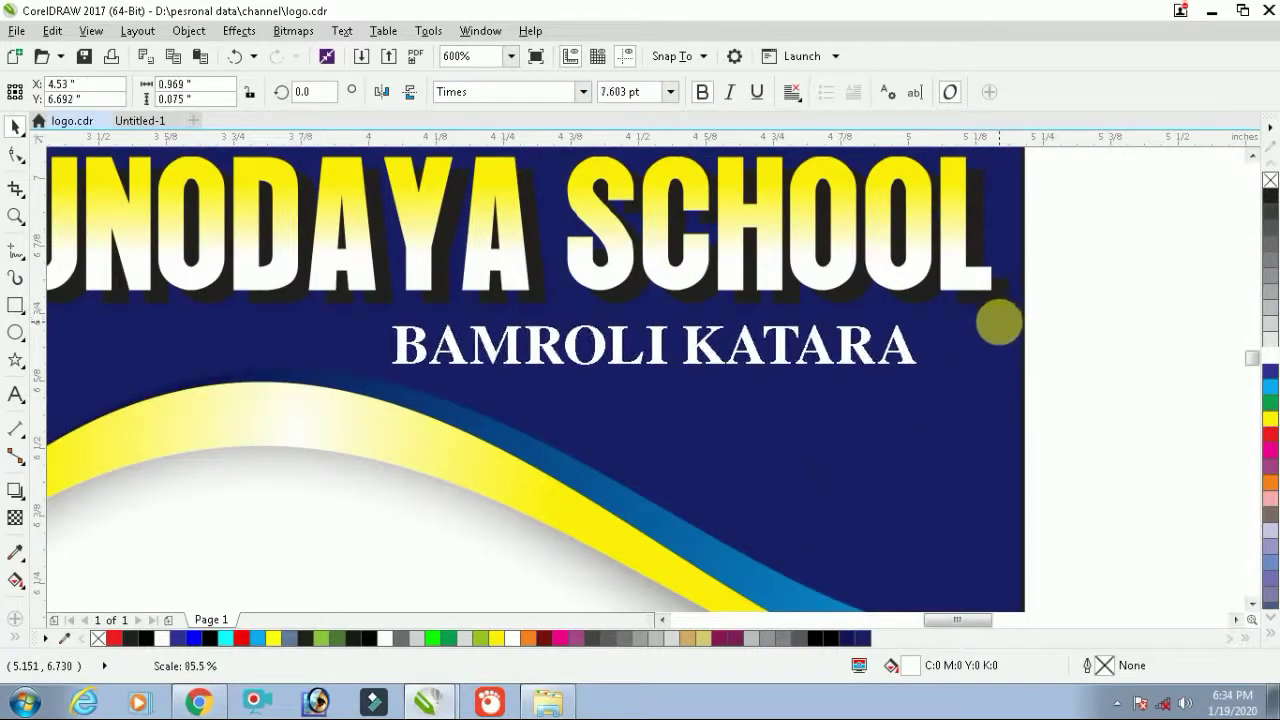
{"action": "left_click", "coordinate": [848, 284], "text": "shift"}
{"action": "key", "text": "r"}
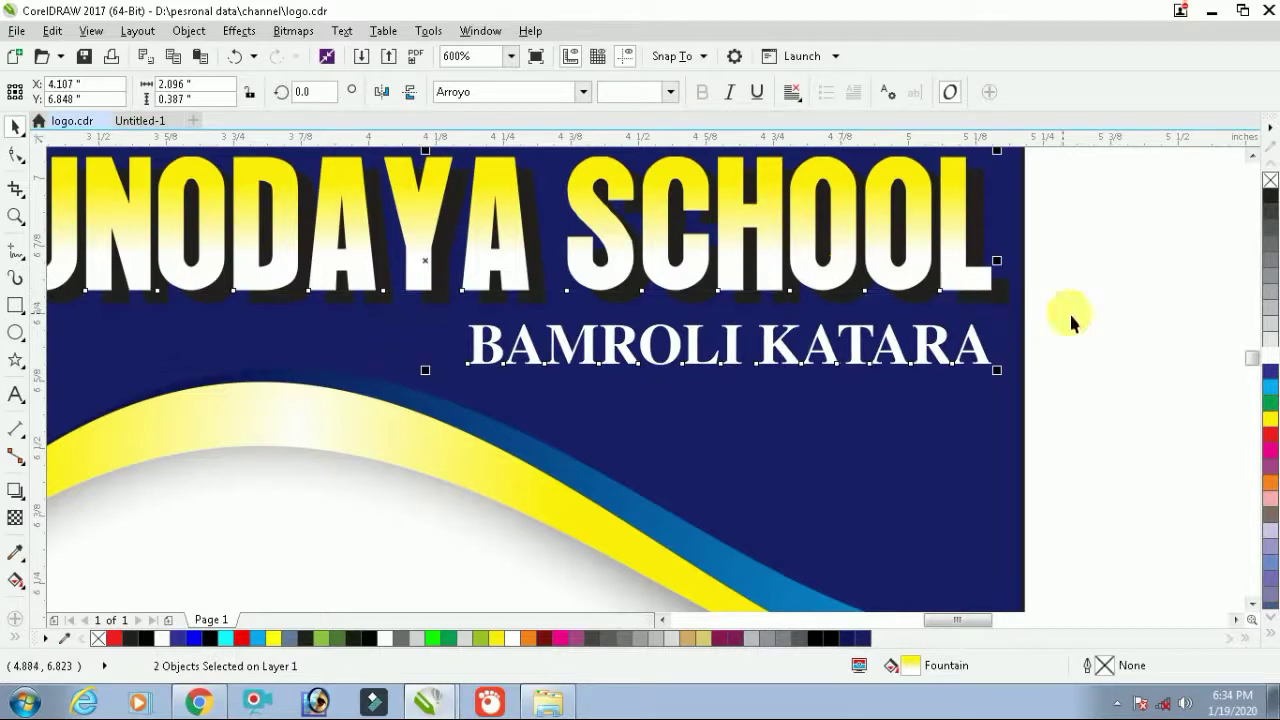
{"action": "left_click", "coordinate": [1071, 320]}
{"action": "scroll", "coordinate": [629, 309], "scroll_direction": "down", "scroll_amount": 2}
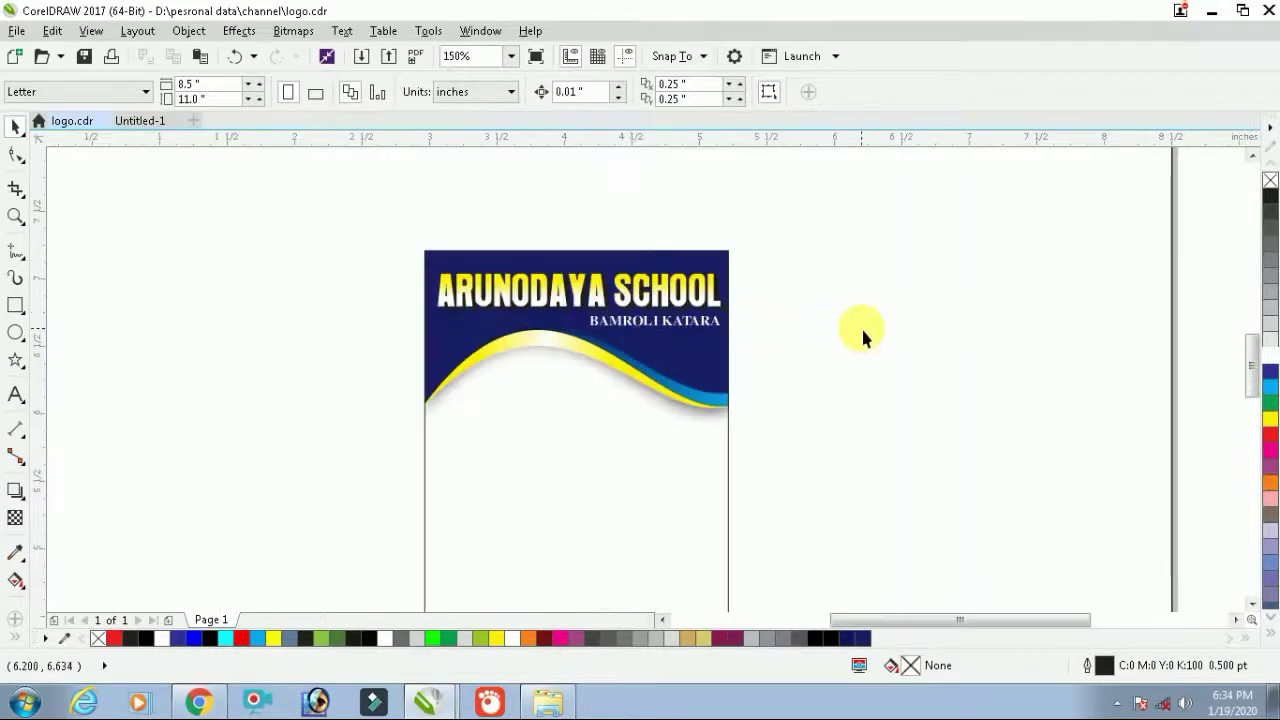
Inside the card's PowerClip, place a copy of the navy wave group near the bottom
{"action": "scroll", "coordinate": [688, 328], "scroll_direction": "down", "scroll_amount": 1}
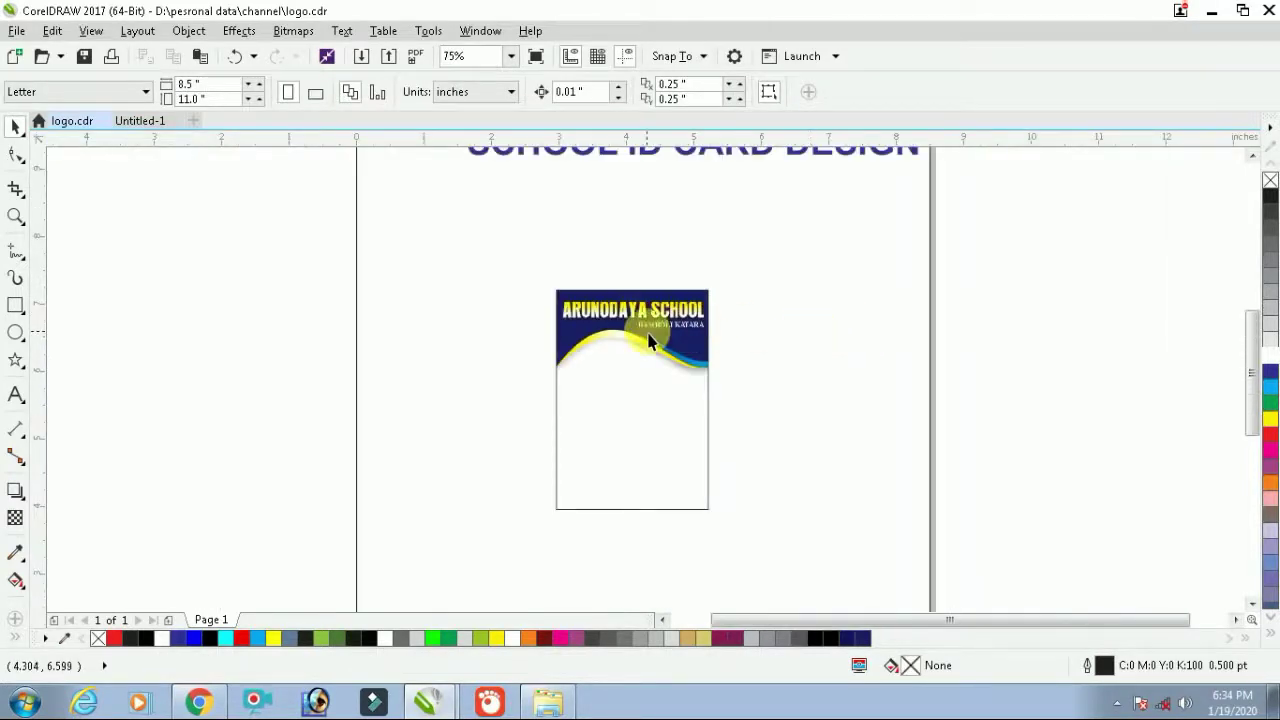
{"action": "scroll", "coordinate": [650, 341], "scroll_direction": "down", "scroll_amount": 1}
{"action": "left_click_drag", "start_coordinate": [531, 447], "coordinate": [527, 447]}
{"action": "key", "text": "shift+F2"}
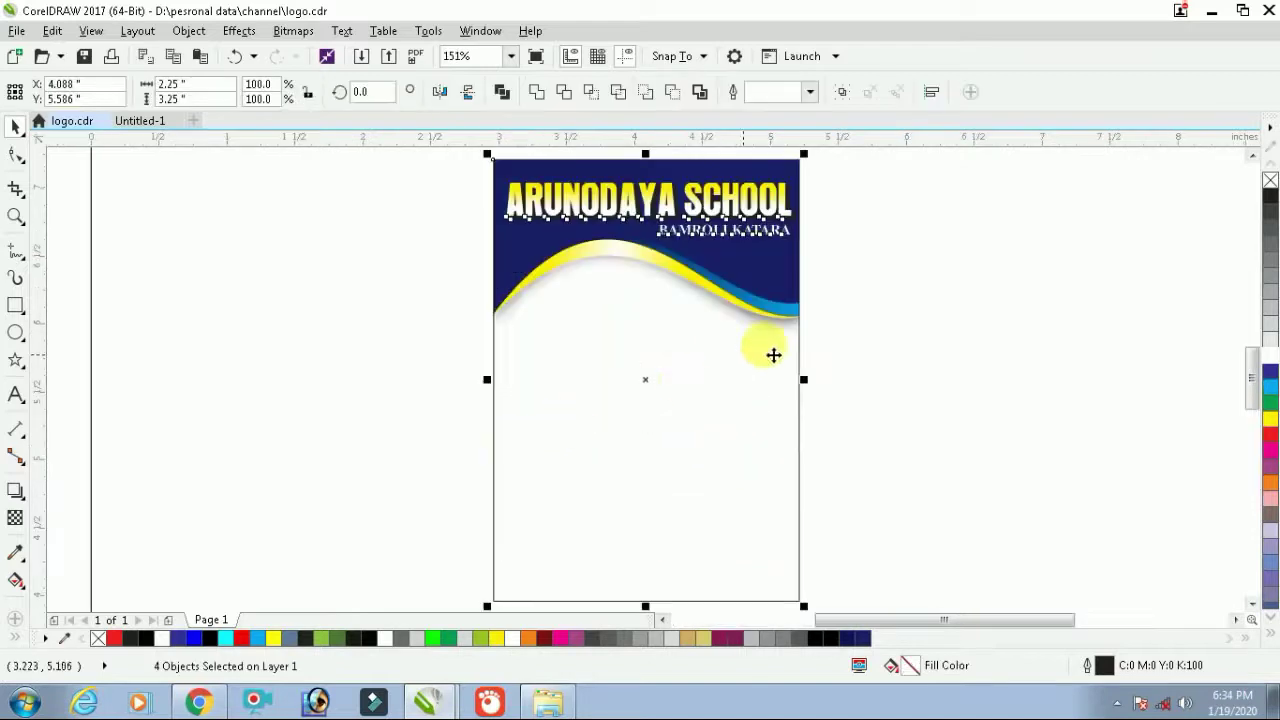
{"action": "double_click", "coordinate": [736, 414]}
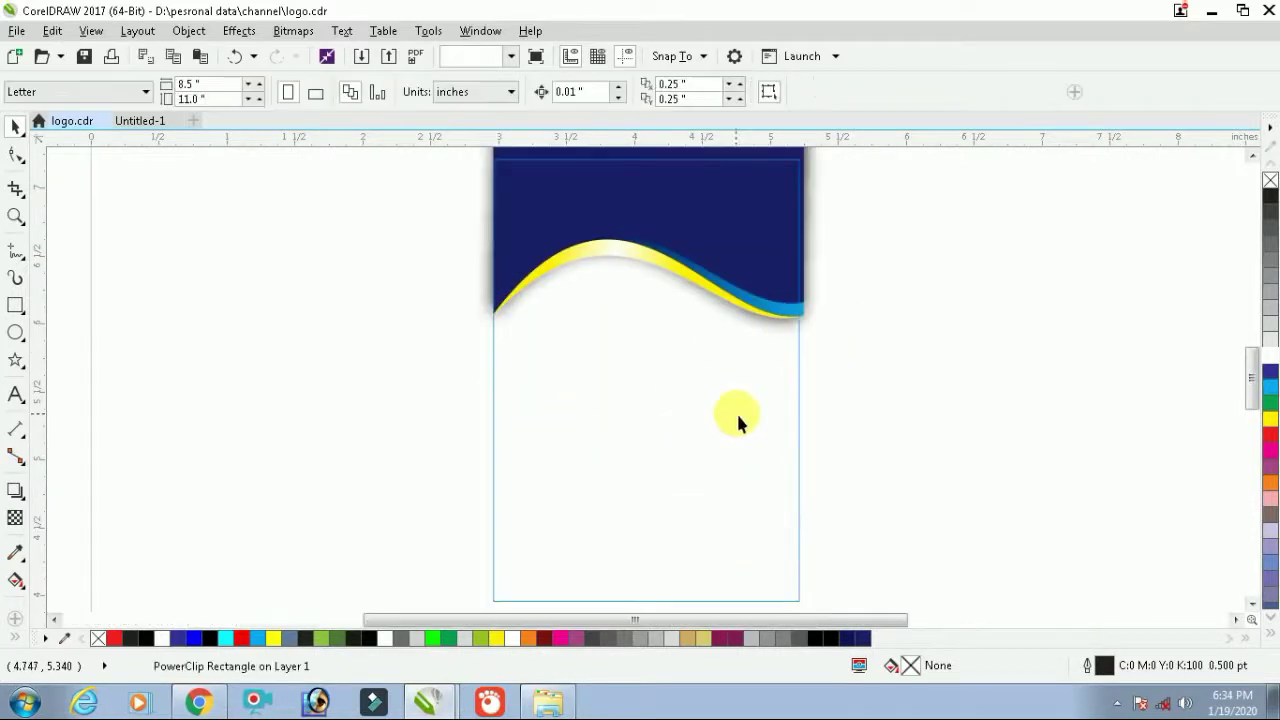
{"action": "scroll", "coordinate": [706, 344], "scroll_direction": "down", "scroll_amount": 1}
{"action": "left_click", "coordinate": [731, 259]}
{"action": "scroll", "coordinate": [820, 260], "scroll_direction": "down", "scroll_amount": 1}
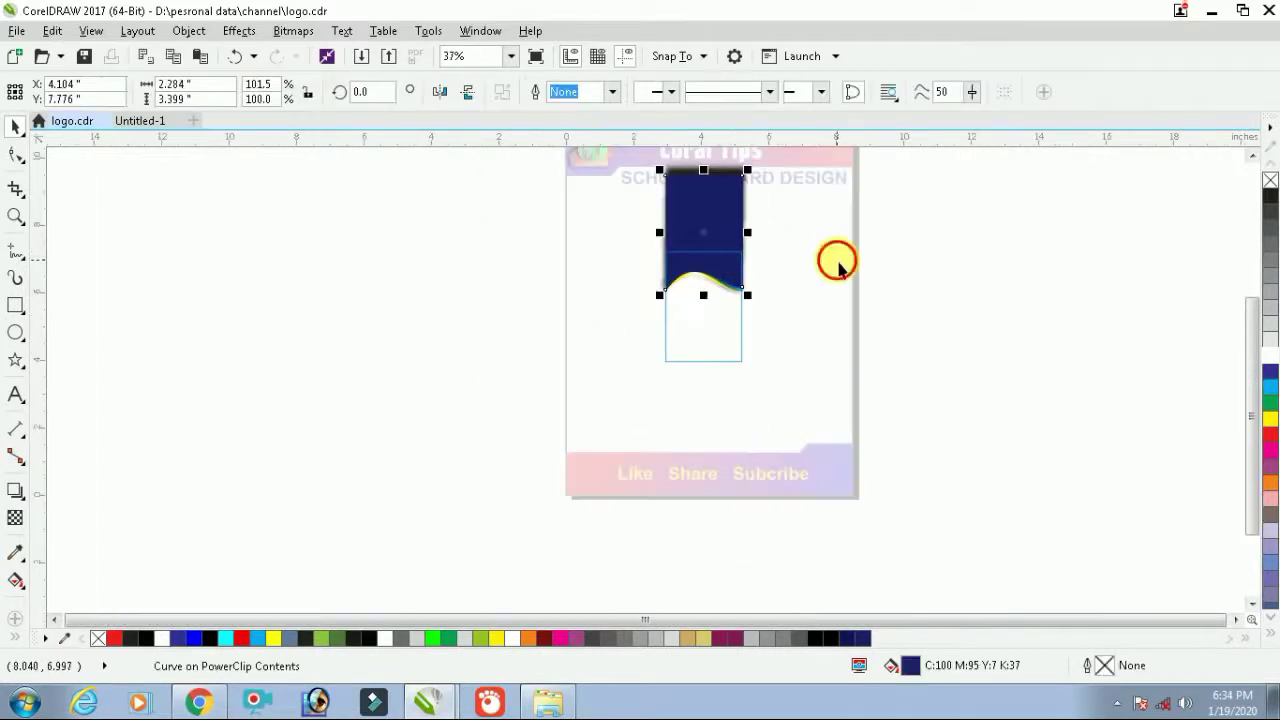
{"action": "left_click", "coordinate": [834, 260]}
{"action": "left_click", "coordinate": [717, 283]}
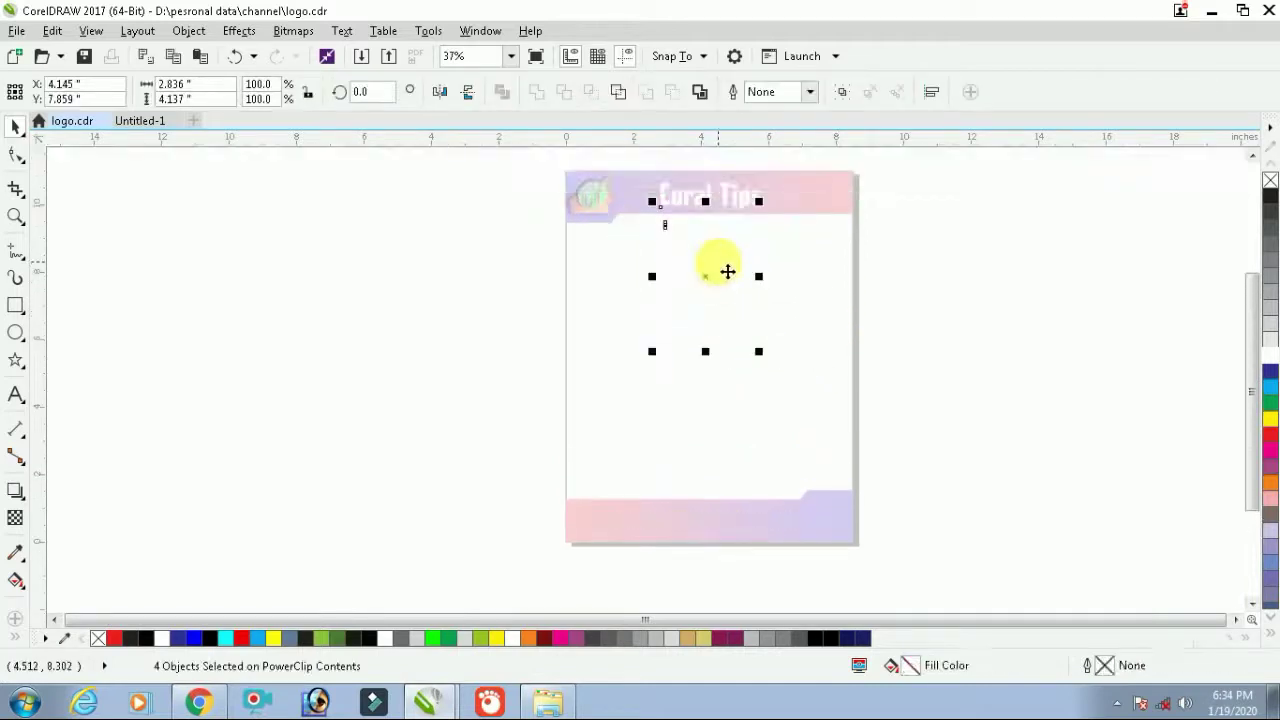
{"action": "left_click_drag", "start_coordinate": [716, 211], "coordinate": [729, 400]}
Remove the drop shadow from the lower wave copy
{"action": "scroll", "coordinate": [726, 397], "scroll_direction": "up", "scroll_amount": 1}
{"action": "left_click", "coordinate": [752, 366]}
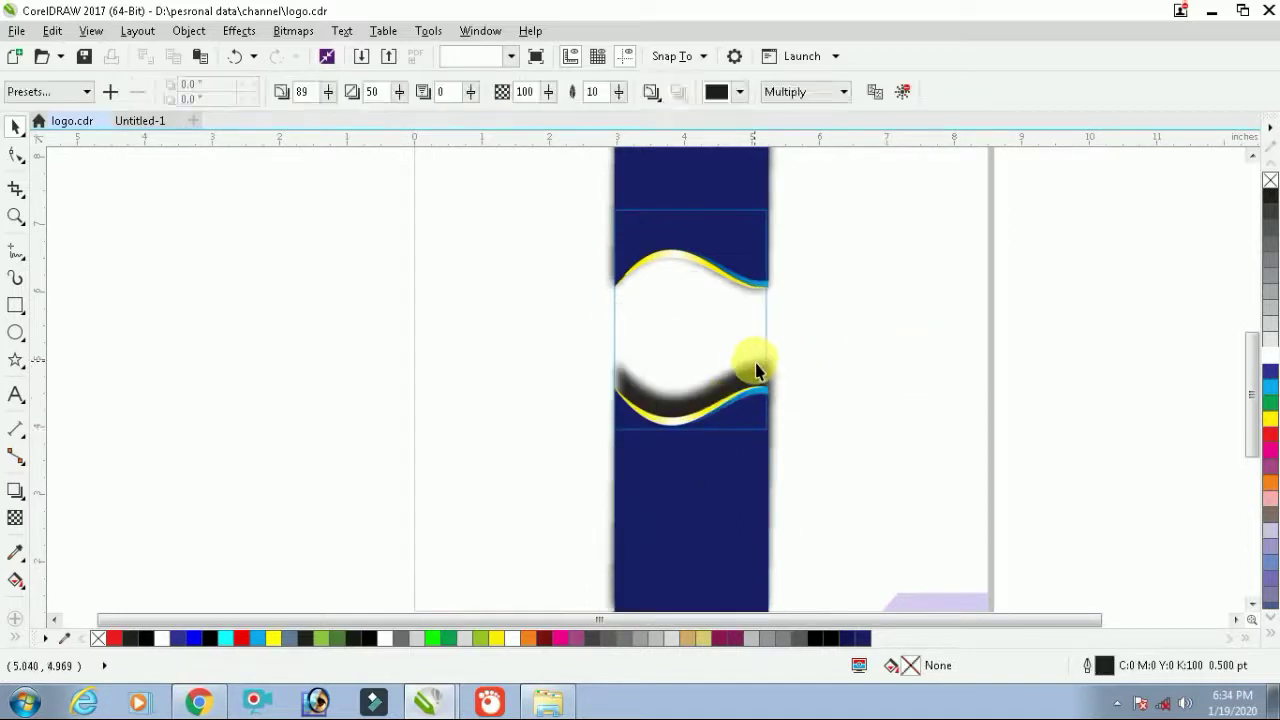
{"action": "left_click", "coordinate": [903, 92]}
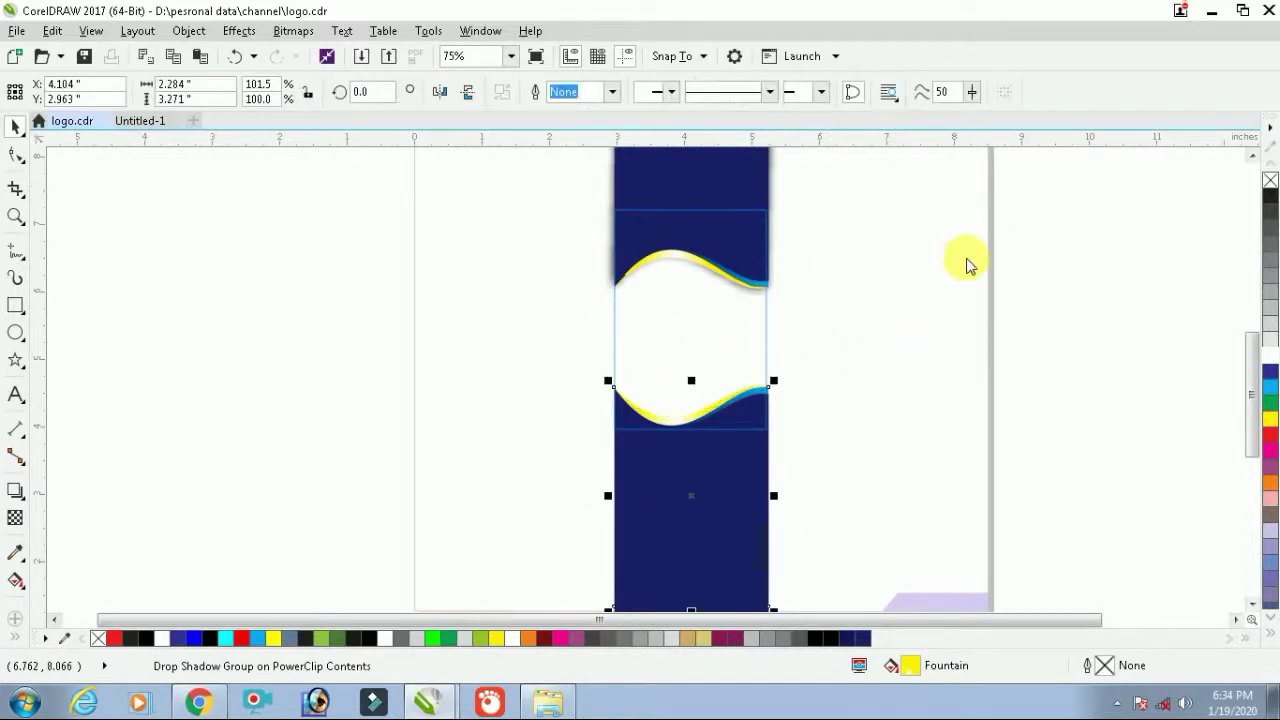
{"action": "left_click", "coordinate": [966, 266]}
{"action": "scroll", "coordinate": [883, 366], "scroll_direction": "down", "scroll_amount": 1}
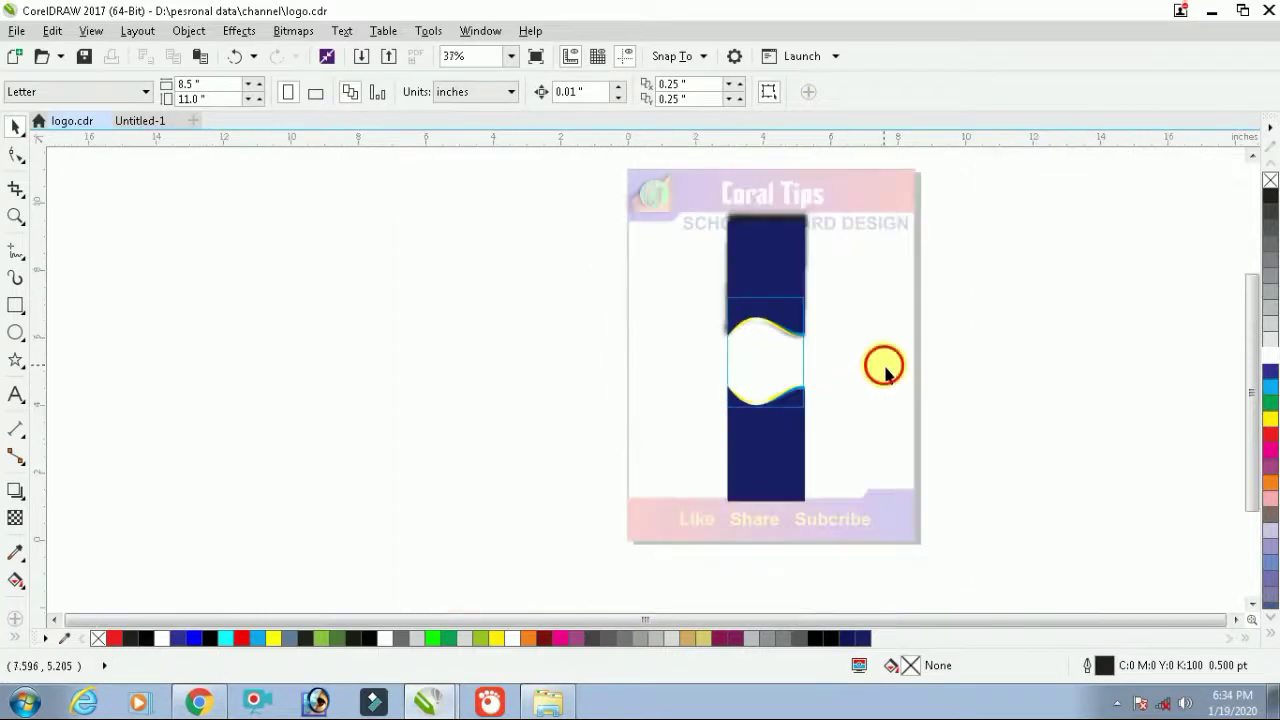
Shorten the bottom wave strip, nudge it down, and finish PowerClip editing
{"action": "left_click_drag", "start_coordinate": [883, 366], "coordinate": [663, 518]}
{"action": "left_click_drag", "start_coordinate": [770, 519], "coordinate": [765, 441]}
{"action": "scroll", "coordinate": [777, 415], "scroll_direction": "up", "scroll_amount": 2}
{"action": "left_click_drag", "start_coordinate": [786, 366], "coordinate": [781, 377]}
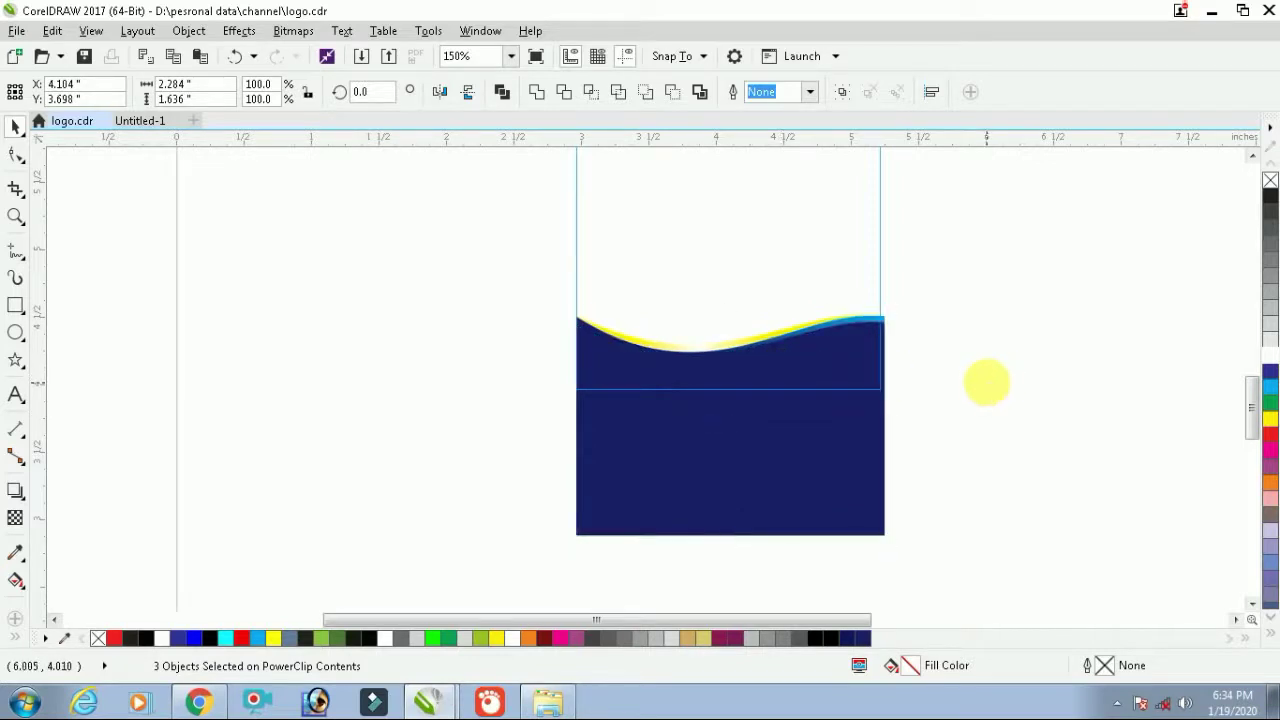
{"action": "left_click", "coordinate": [987, 383], "text": "ctrl"}
{"action": "scroll", "coordinate": [803, 457], "scroll_direction": "down", "scroll_amount": 5}
{"action": "key", "text": "Escape"}
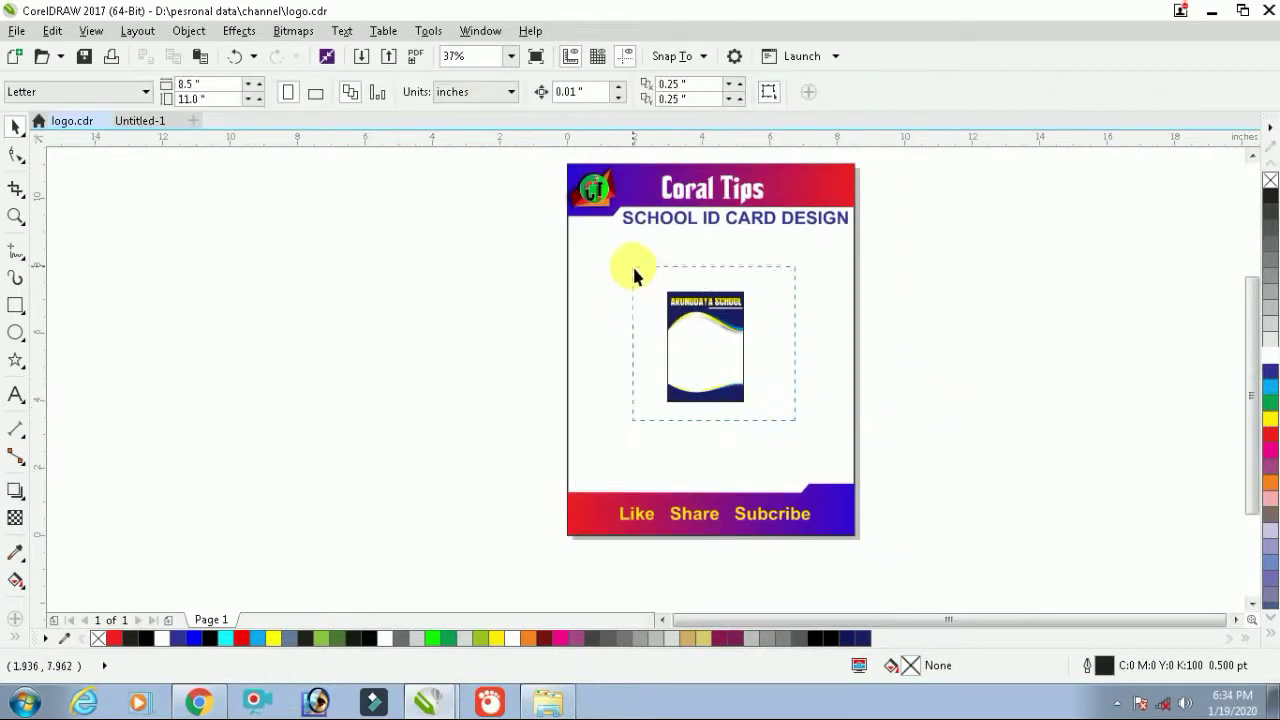
{"action": "left_click_drag", "start_coordinate": [795, 420], "coordinate": [634, 268]}
{"action": "key", "text": "shift+F2"}
{"action": "left_click", "coordinate": [880, 392]}
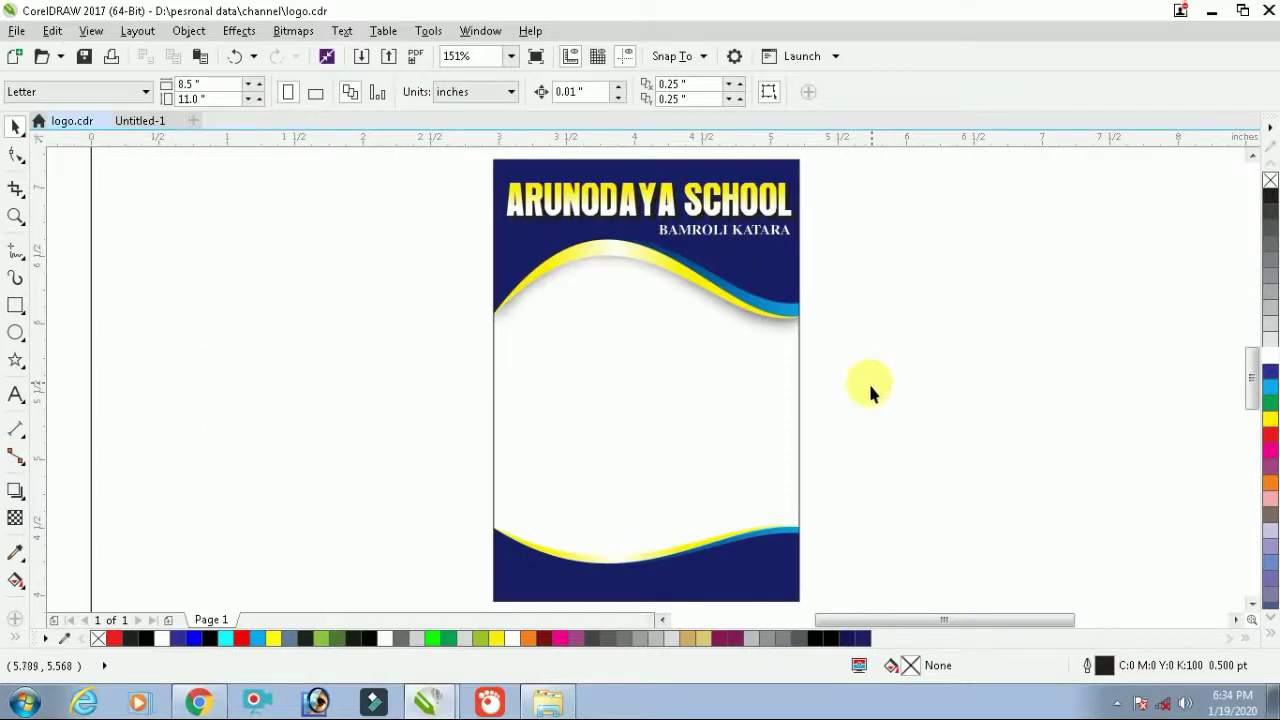
{"action": "scroll", "coordinate": [870, 383], "scroll_direction": "down", "scroll_amount": 5}
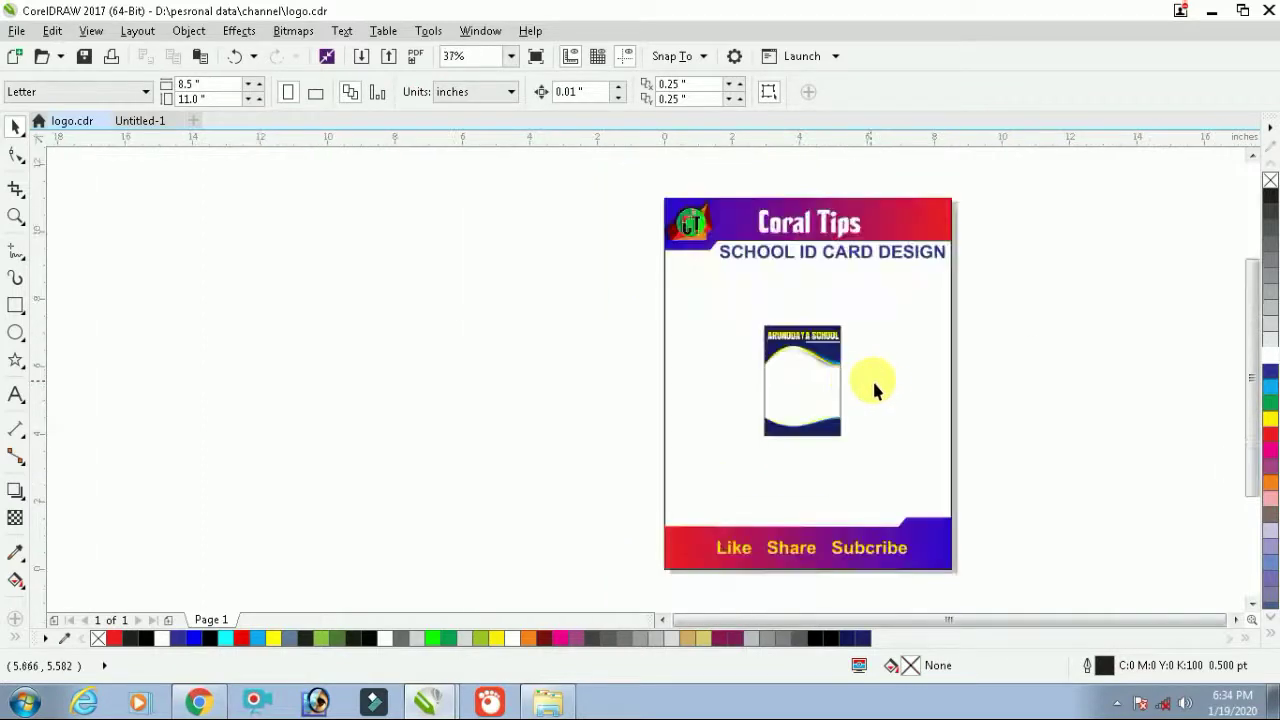
Reposition the school title and subtitle slightly upward on the header
{"action": "left_click_drag", "start_coordinate": [874, 314], "coordinate": [706, 451]}
{"action": "key", "text": "shift+F2"}
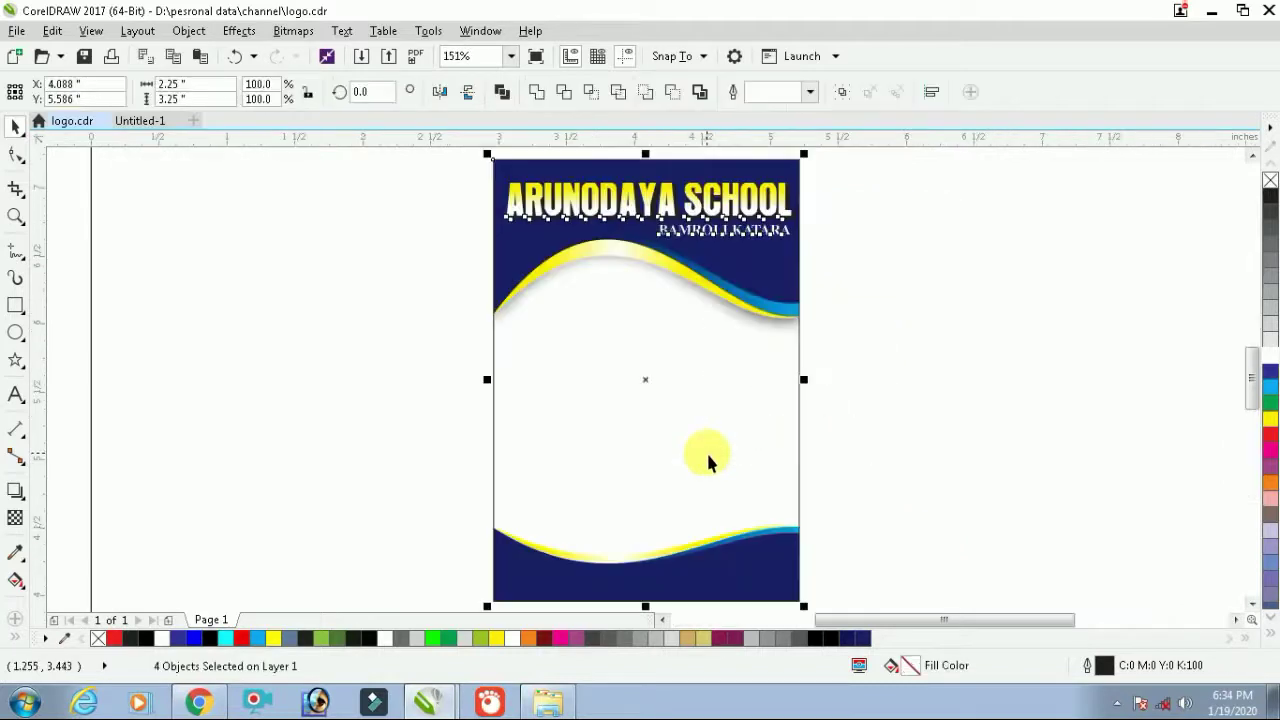
{"action": "left_click", "coordinate": [922, 397]}
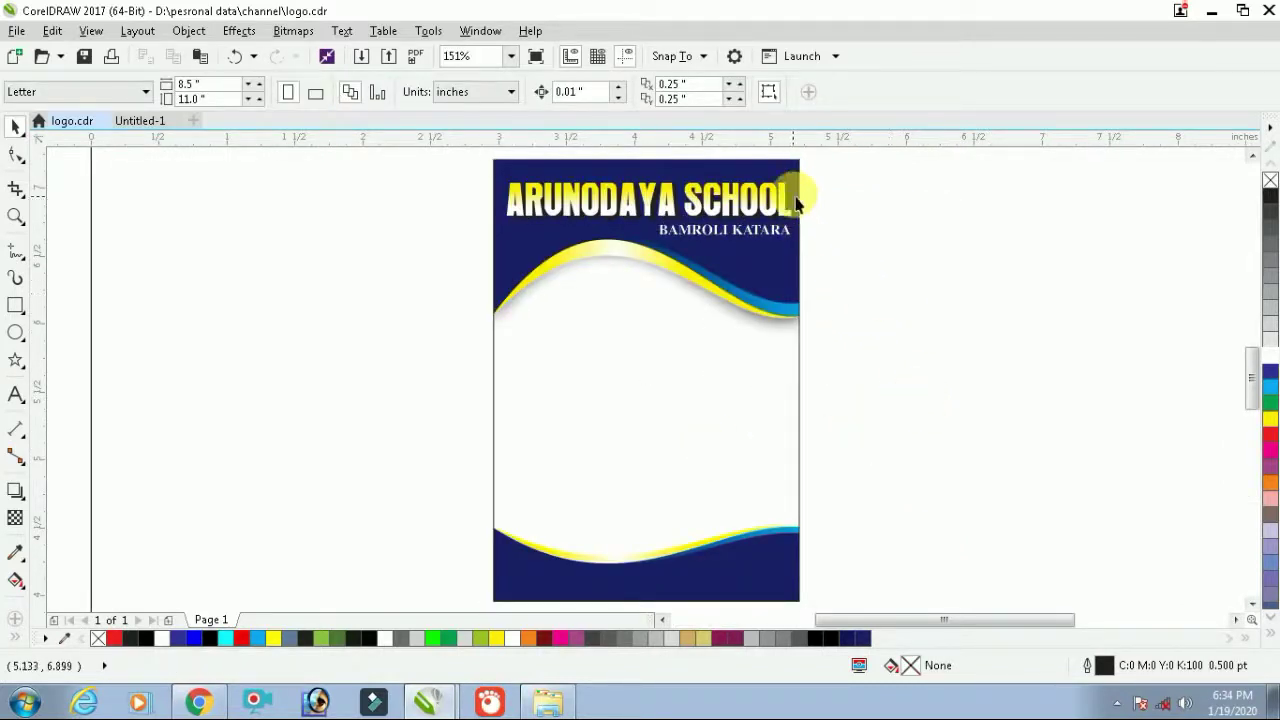
{"action": "left_click_drag", "start_coordinate": [857, 163], "coordinate": [808, 190]}
{"action": "left_click_drag", "start_coordinate": [470, 250], "coordinate": [470, 250]}
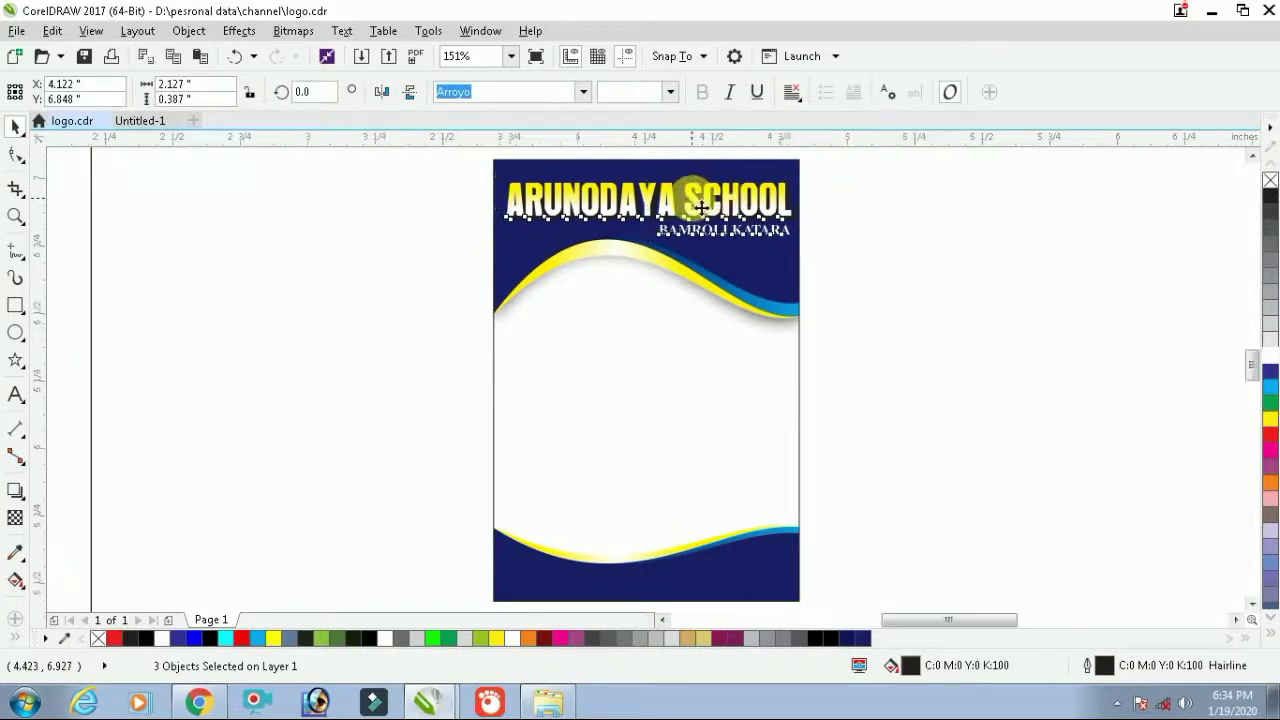
{"action": "scroll", "coordinate": [697, 205], "scroll_direction": "up", "scroll_amount": 2}
{"action": "scroll", "coordinate": [697, 206], "scroll_direction": "down", "scroll_amount": 2}
{"action": "scroll", "coordinate": [651, 157], "scroll_direction": "up", "scroll_amount": 2}
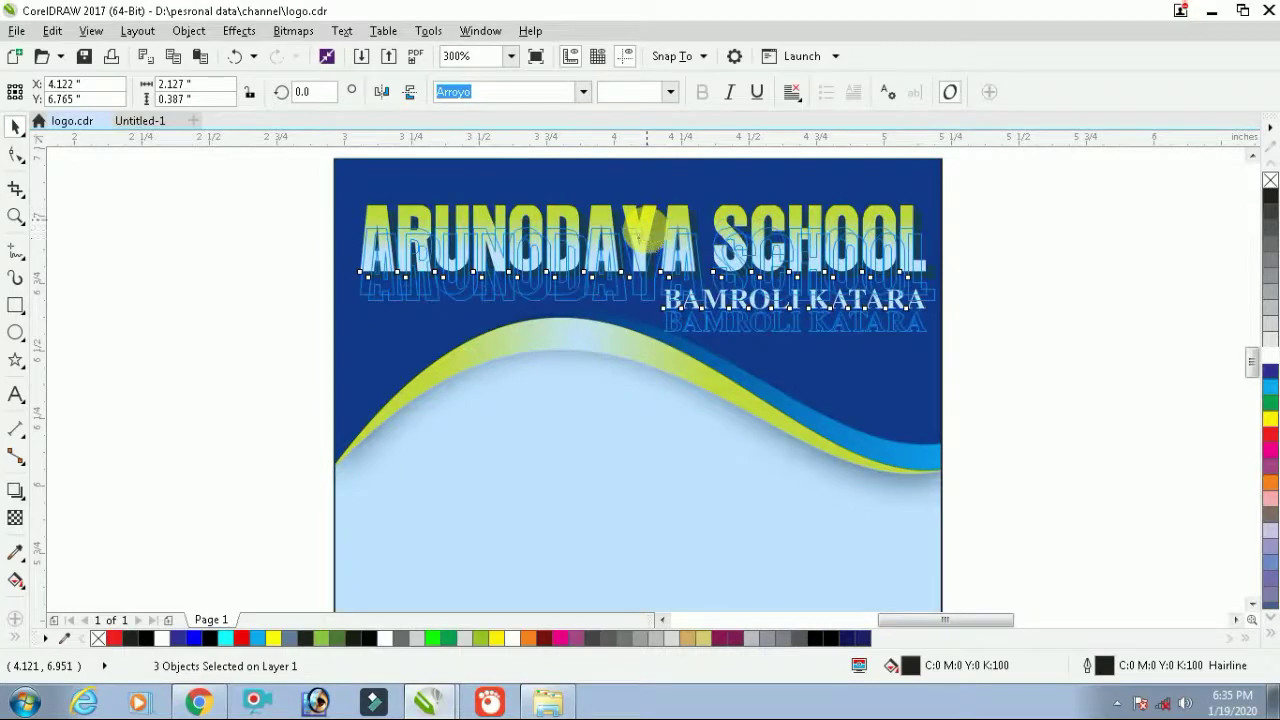
{"action": "left_click_drag", "start_coordinate": [645, 235], "coordinate": [646, 230]}
{"action": "scroll", "coordinate": [650, 235], "scroll_direction": "down", "scroll_amount": 2}
Delete the bottom wave strip from the card's clipped contents, leaving only the header wave
{"action": "left_click", "coordinate": [659, 355], "text": "ctrl"}
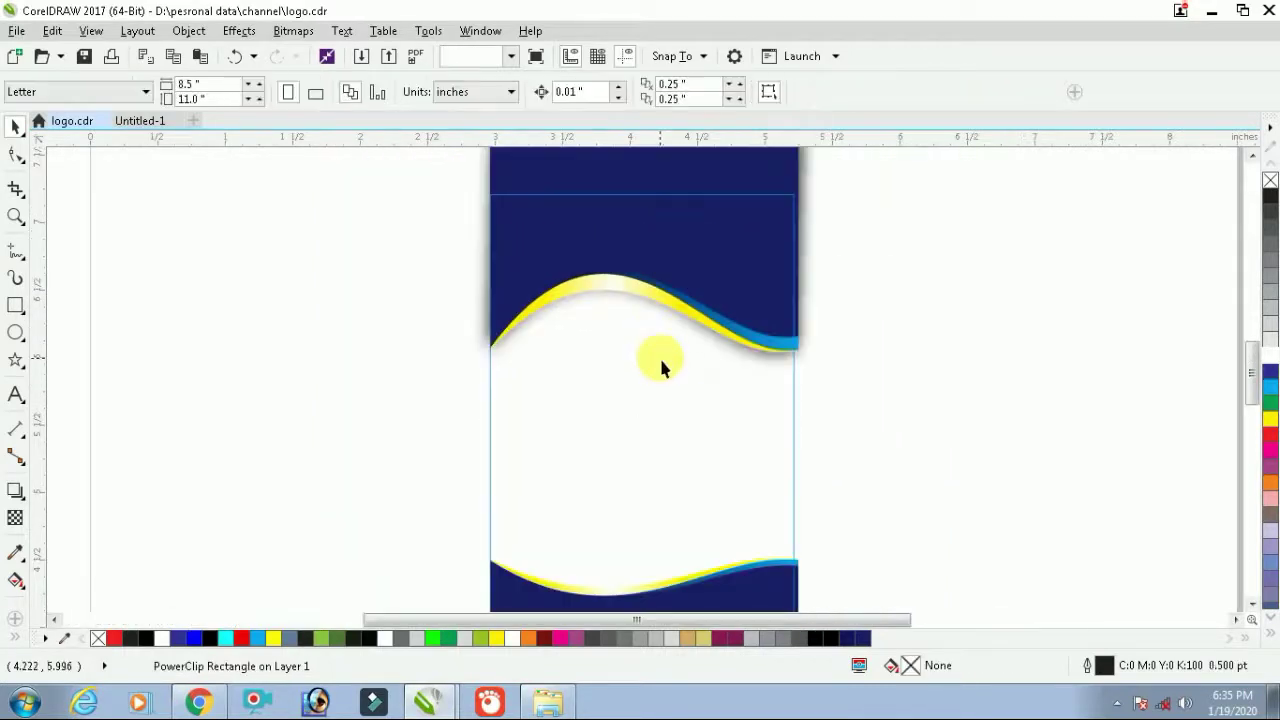
{"action": "scroll", "coordinate": [659, 355], "scroll_direction": "down", "scroll_amount": 2}
{"action": "left_click_drag", "start_coordinate": [814, 403], "coordinate": [471, 590]}
{"action": "key", "text": "Delete"}
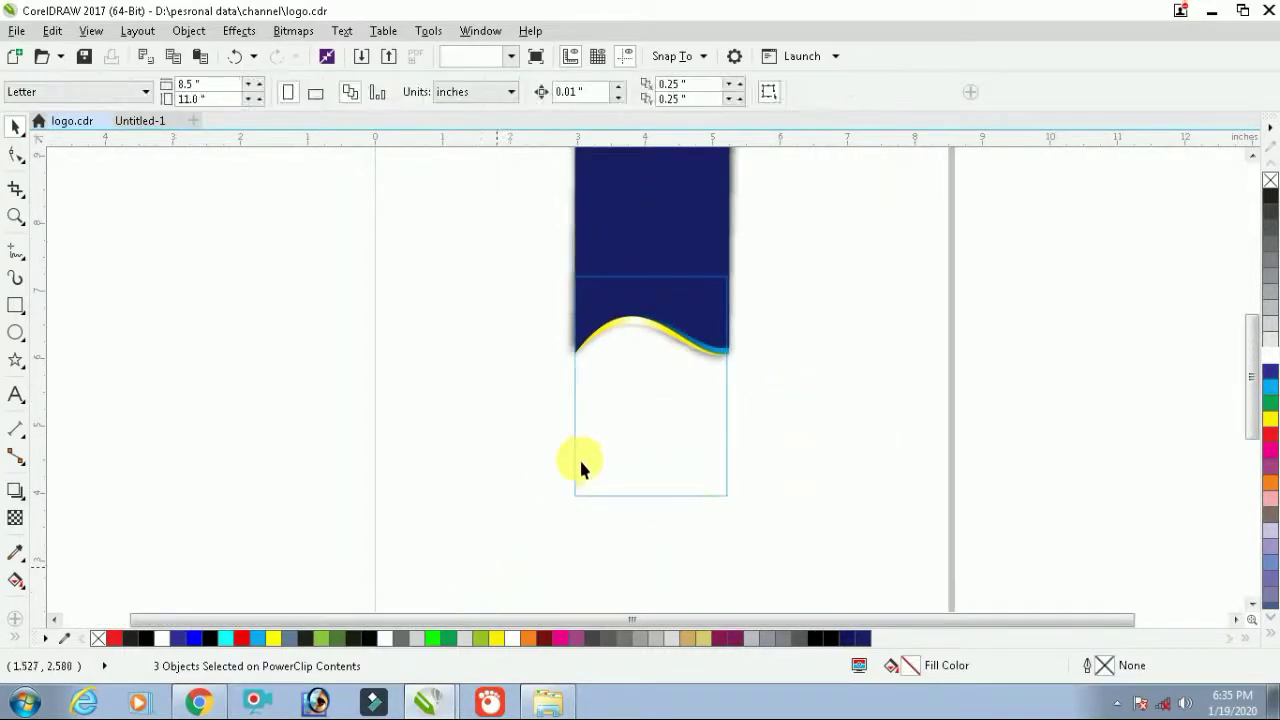
{"action": "scroll", "coordinate": [730, 428], "scroll_direction": "down", "scroll_amount": 2}
{"action": "left_click_drag", "start_coordinate": [505, 263], "coordinate": [505, 263]}
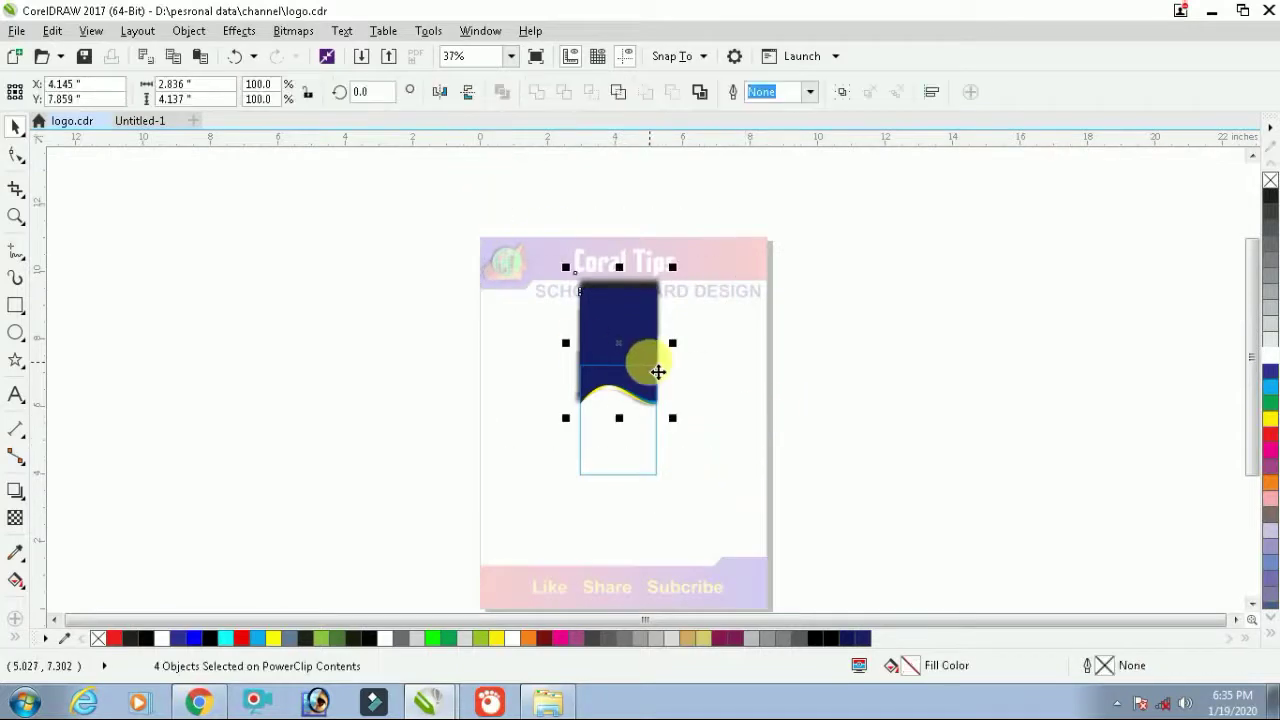
{"action": "scroll", "coordinate": [650, 368], "scroll_direction": "up", "scroll_amount": 4}
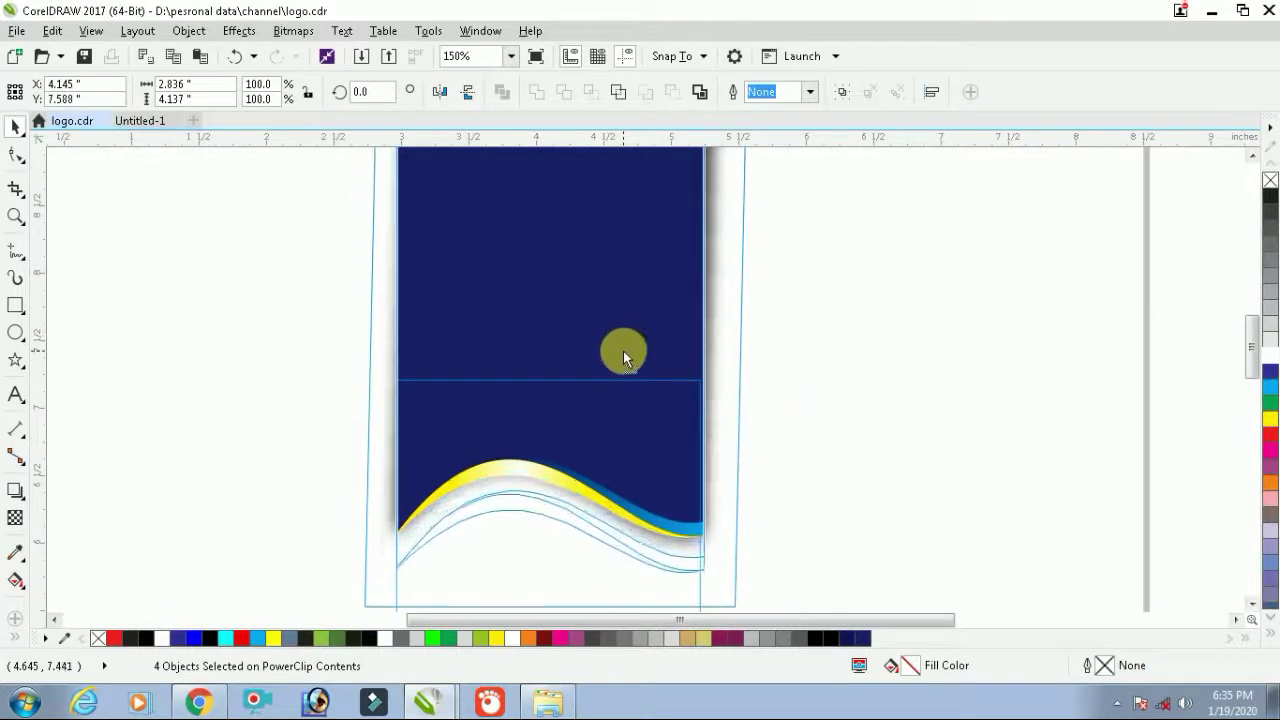
{"action": "scroll", "coordinate": [631, 357], "scroll_direction": "down", "scroll_amount": 2}
{"action": "left_click", "coordinate": [714, 425]}
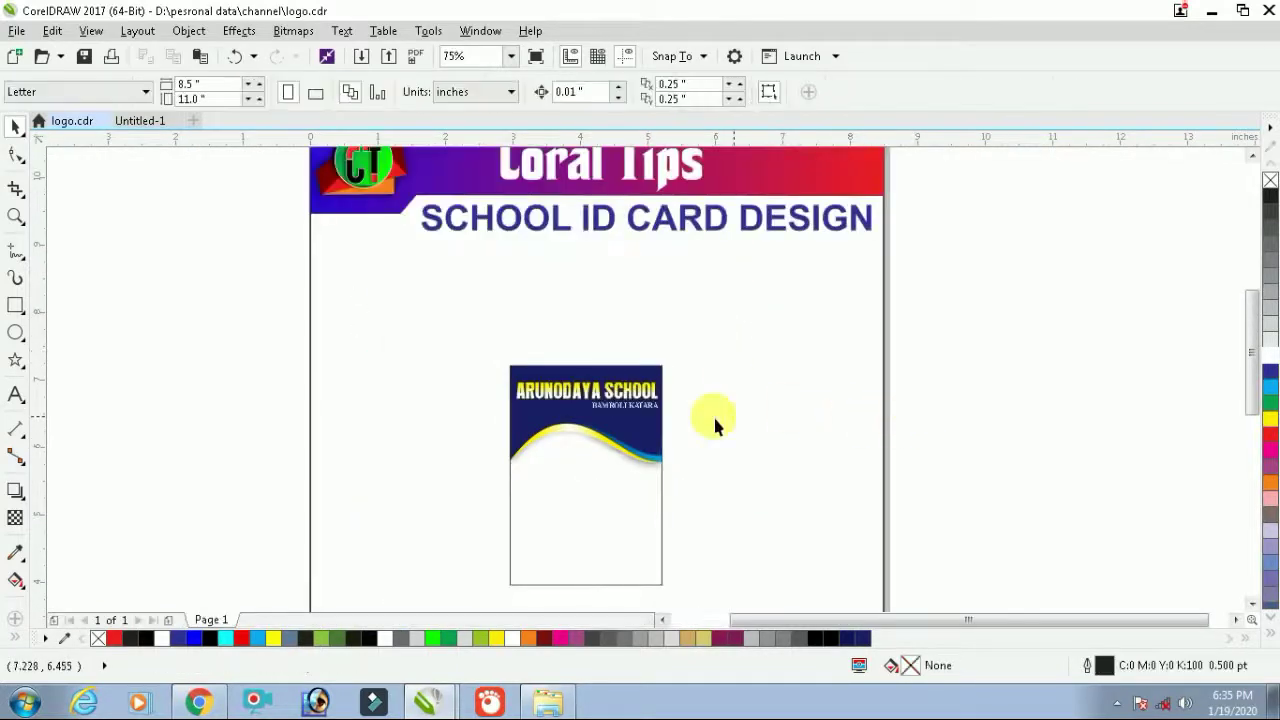
Lower the ARUNODAYA SCHOOL title and BAMROLI KATARA subtitle together within the navy header
{"action": "left_click_drag", "start_coordinate": [433, 425], "coordinate": [433, 425]}
{"action": "scroll", "coordinate": [603, 397], "scroll_direction": "up", "scroll_amount": 4}
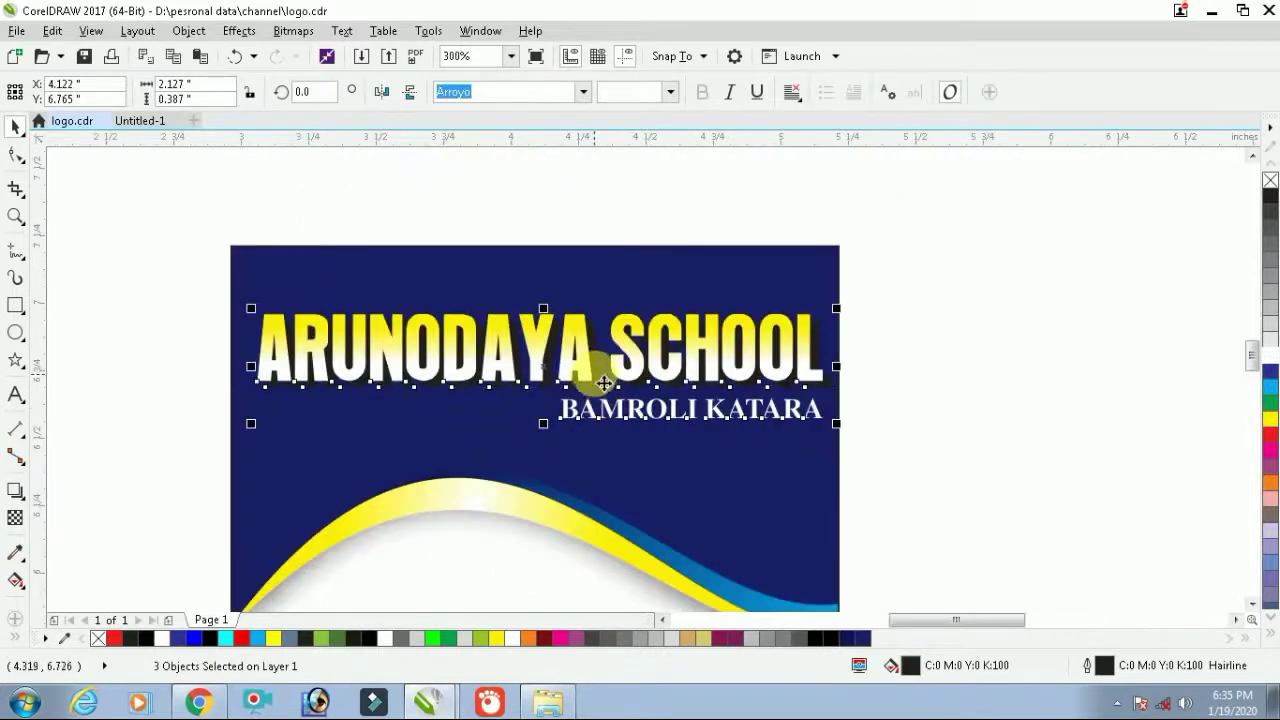
{"action": "left_click_drag", "start_coordinate": [590, 368], "coordinate": [590, 423]}
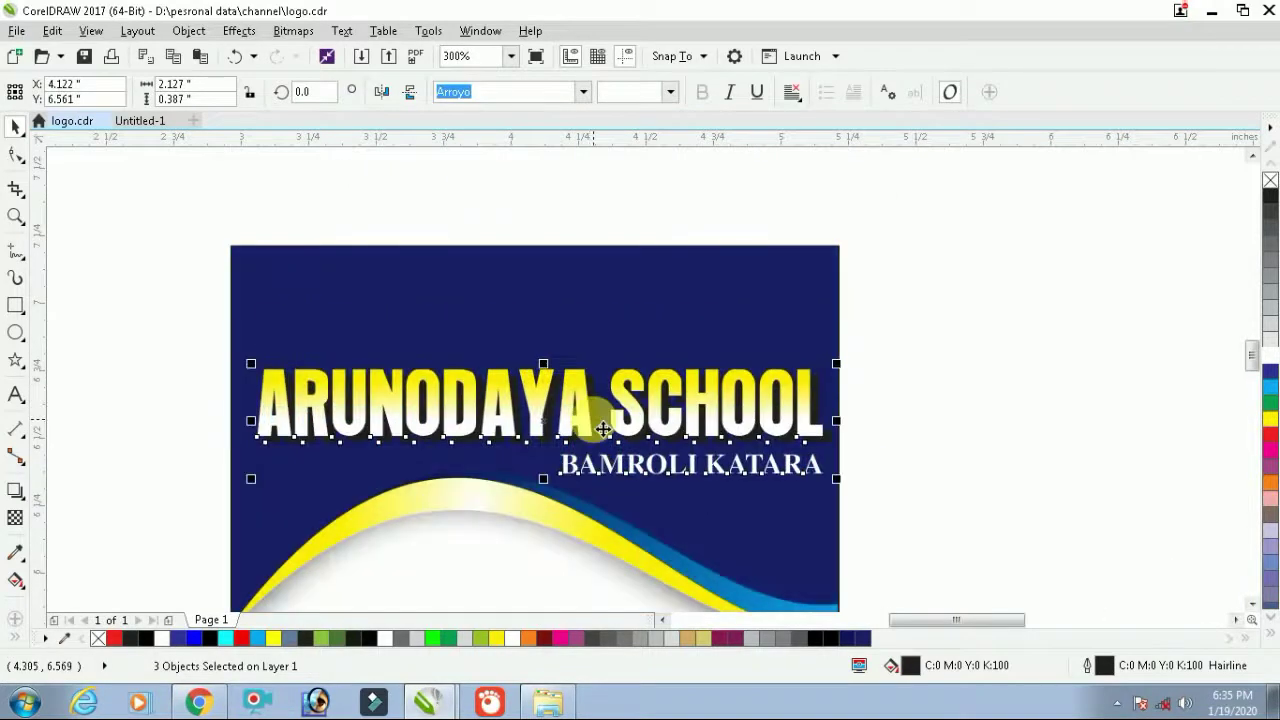
{"action": "scroll", "coordinate": [603, 428], "scroll_direction": "down", "scroll_amount": 2}
{"action": "left_click", "coordinate": [957, 420]}
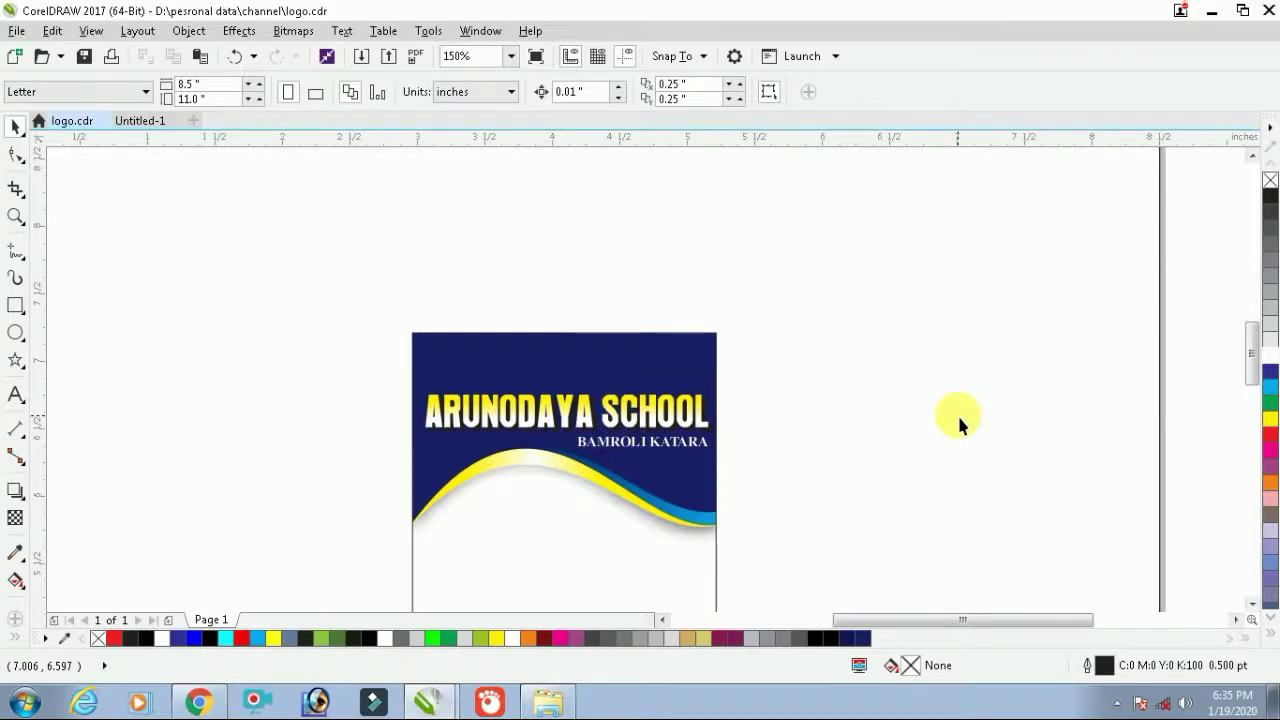
{"action": "left_click_drag", "start_coordinate": [878, 358], "coordinate": [425, 457]}
{"action": "left_click", "coordinate": [821, 412]}
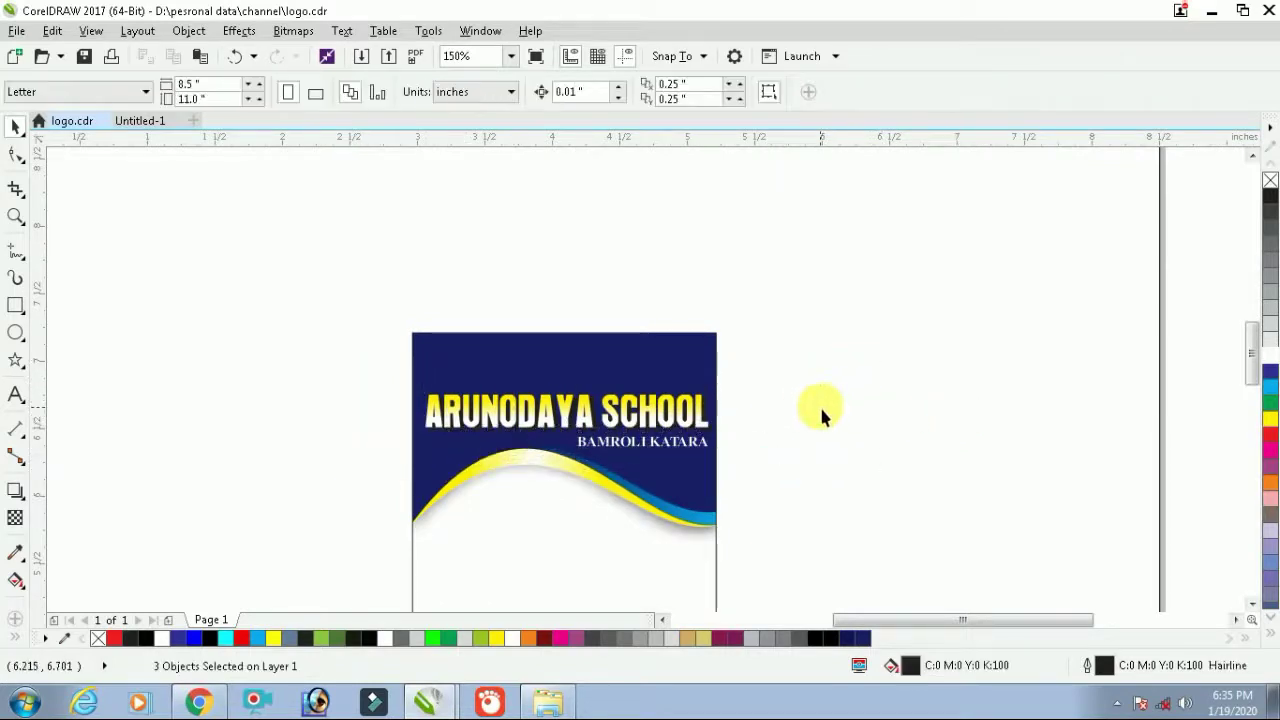
Move the BAMROLI KATARA subtitle slightly lower and widen it a little
{"action": "scroll", "coordinate": [582, 454], "scroll_direction": "up", "scroll_amount": 2}
{"action": "left_click_drag", "start_coordinate": [553, 474], "coordinate": [598, 430]}
{"action": "scroll", "coordinate": [700, 430], "scroll_direction": "up", "scroll_amount": 2}
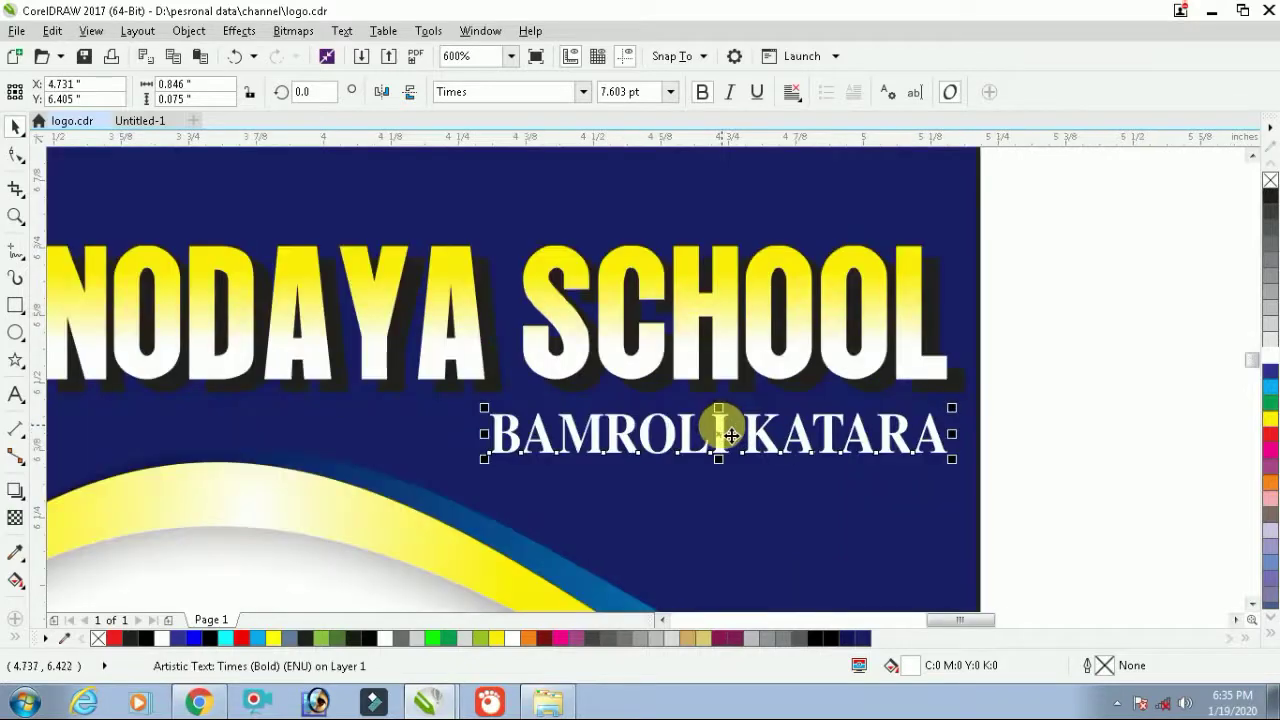
{"action": "left_click_drag", "start_coordinate": [731, 435], "coordinate": [731, 478]}
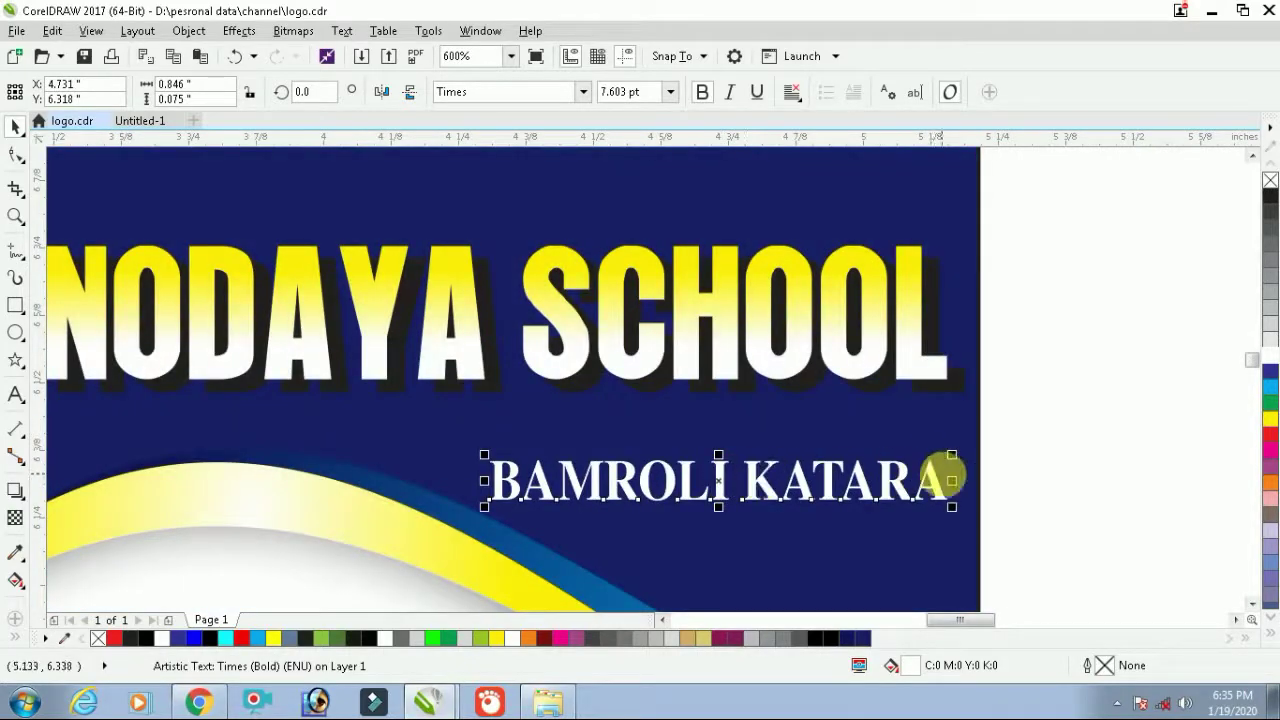
{"action": "left_click_drag", "start_coordinate": [960, 485], "coordinate": [969, 484]}
{"action": "scroll", "coordinate": [657, 423], "scroll_direction": "down", "scroll_amount": 2}
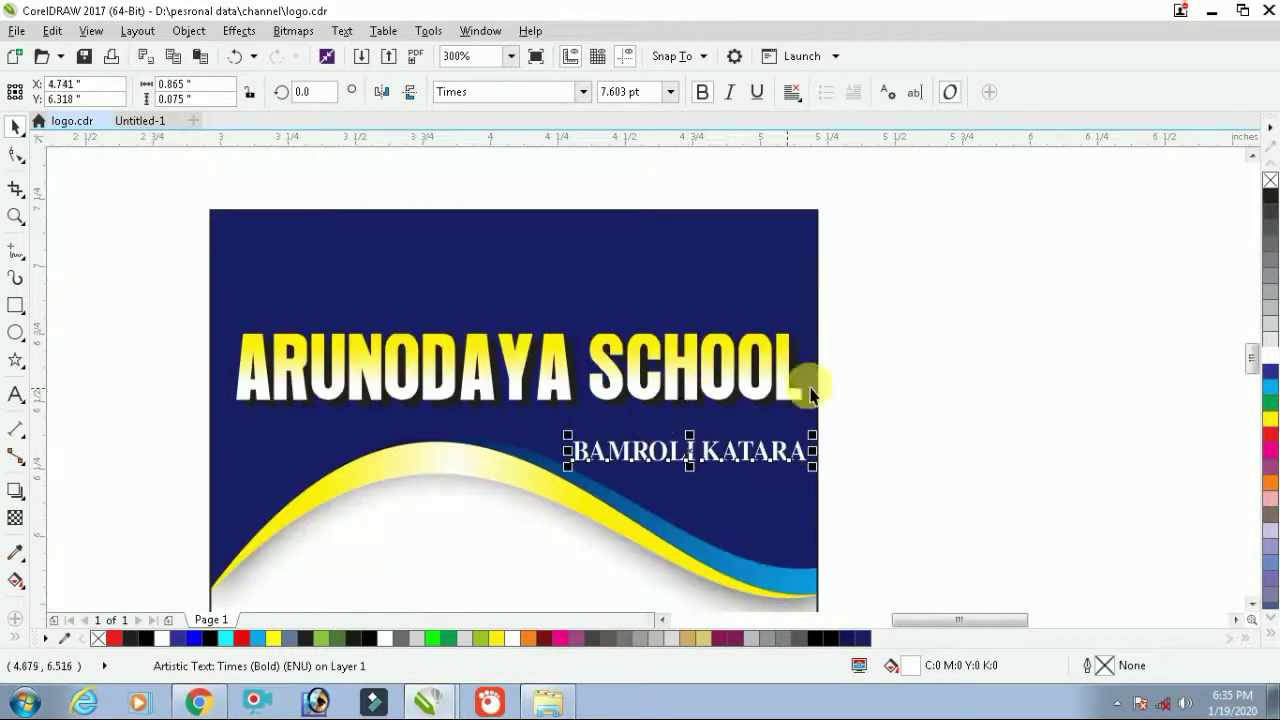
Nudge the ARUNODAYA SCHOOL title down a little
{"action": "left_click_drag", "start_coordinate": [997, 280], "coordinate": [134, 437]}
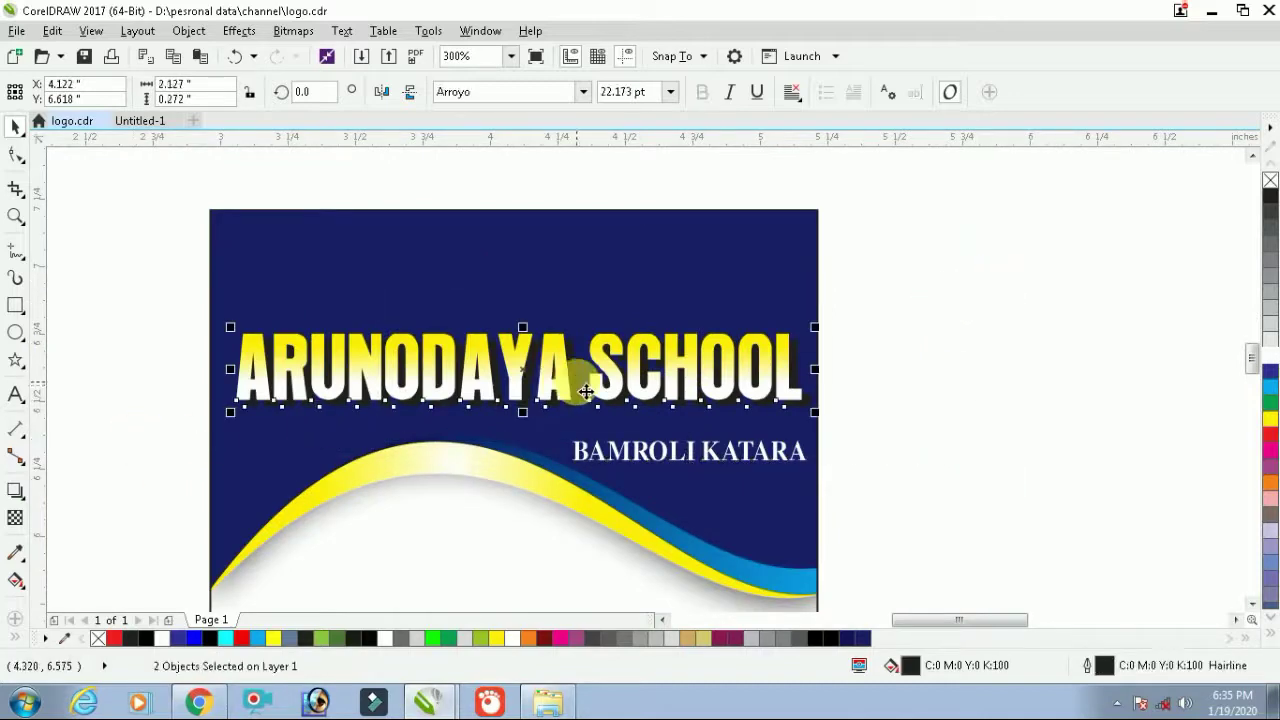
{"action": "scroll", "coordinate": [567, 390], "scroll_direction": "up", "scroll_amount": 2}
{"action": "left_click_drag", "start_coordinate": [563, 388], "coordinate": [565, 425]}
{"action": "scroll", "coordinate": [565, 425], "scroll_direction": "down", "scroll_amount": 4}
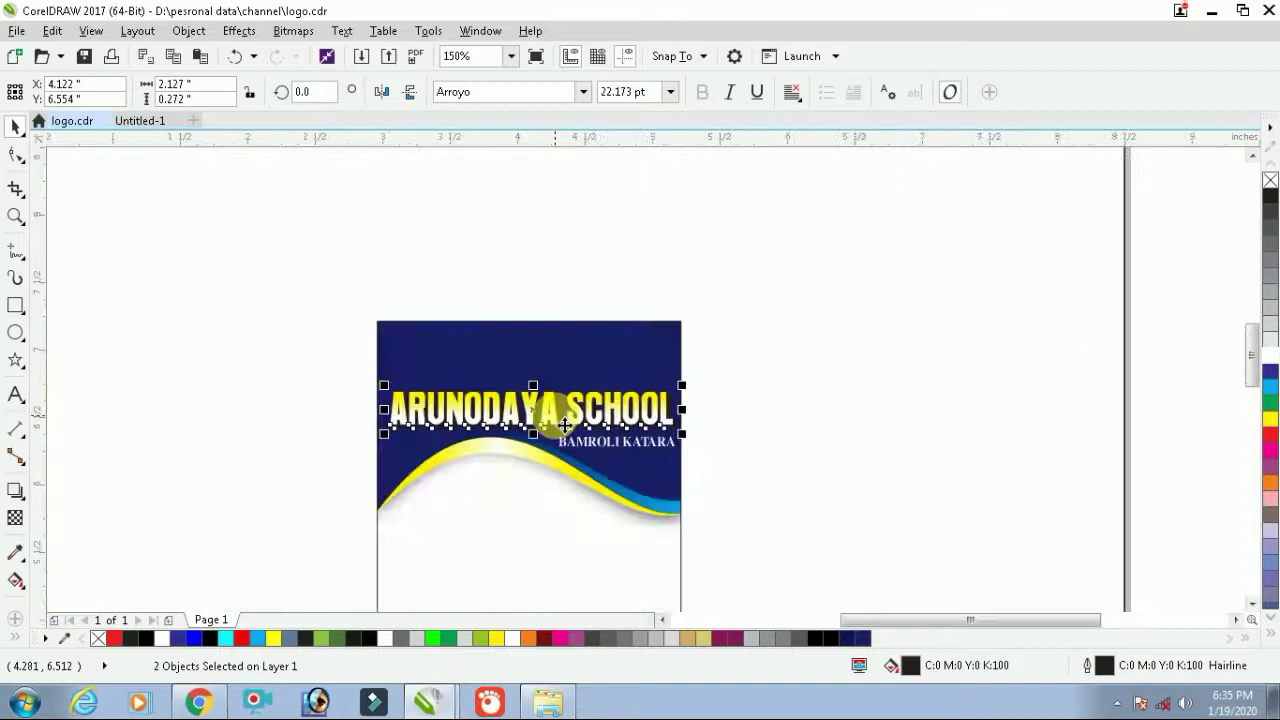
Cut the gear logo out of the Untitled-1 document
{"action": "left_click", "coordinate": [836, 373]}
{"action": "left_click", "coordinate": [137, 120]}
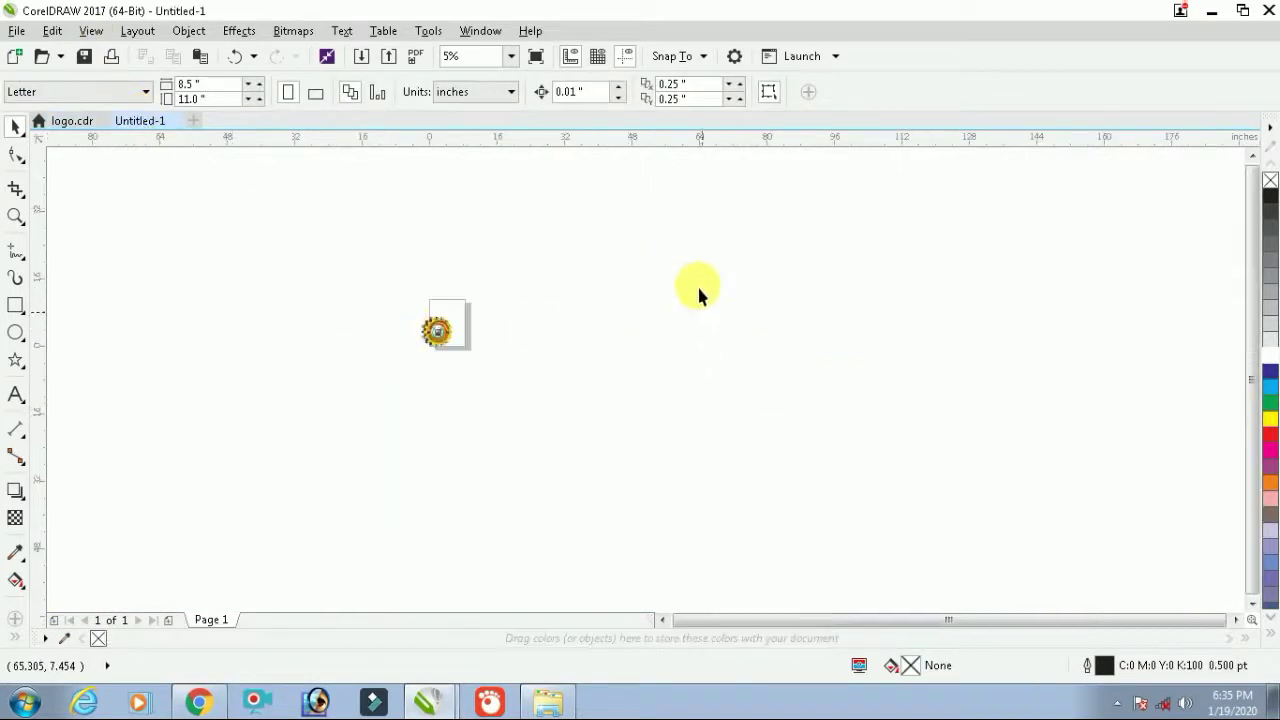
{"action": "left_click", "coordinate": [414, 341]}
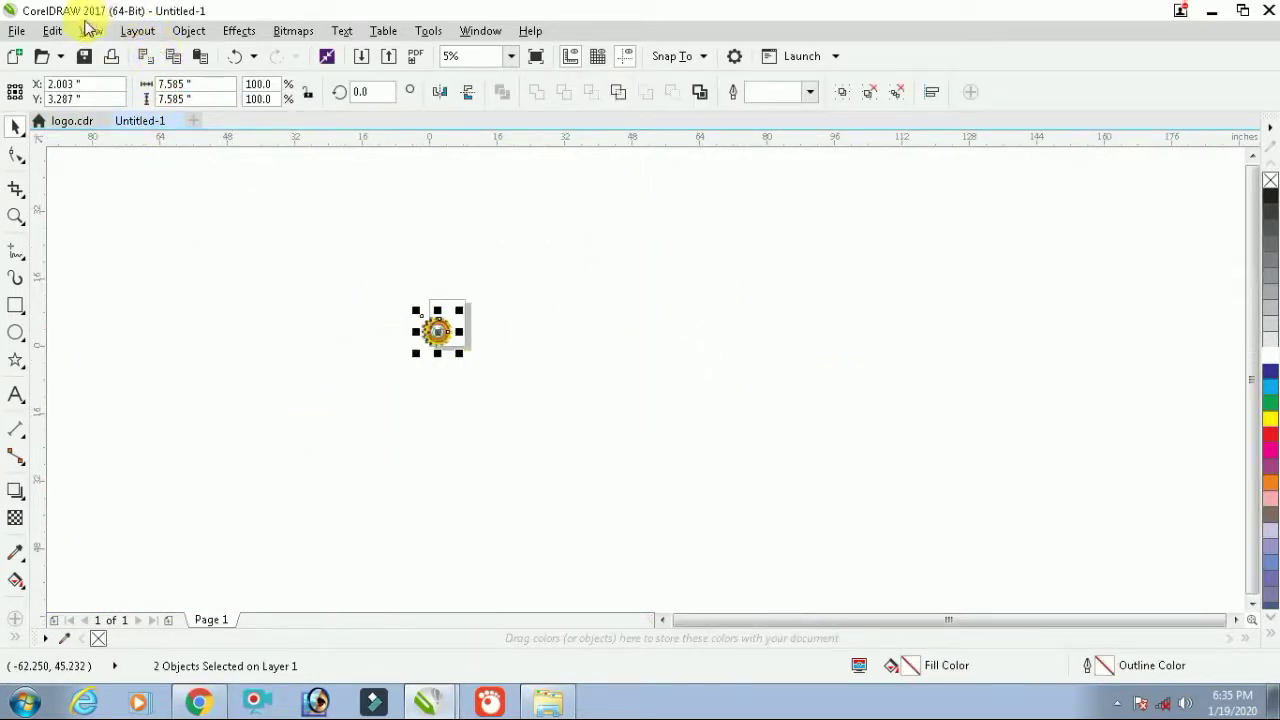
{"action": "left_click", "coordinate": [52, 30]}
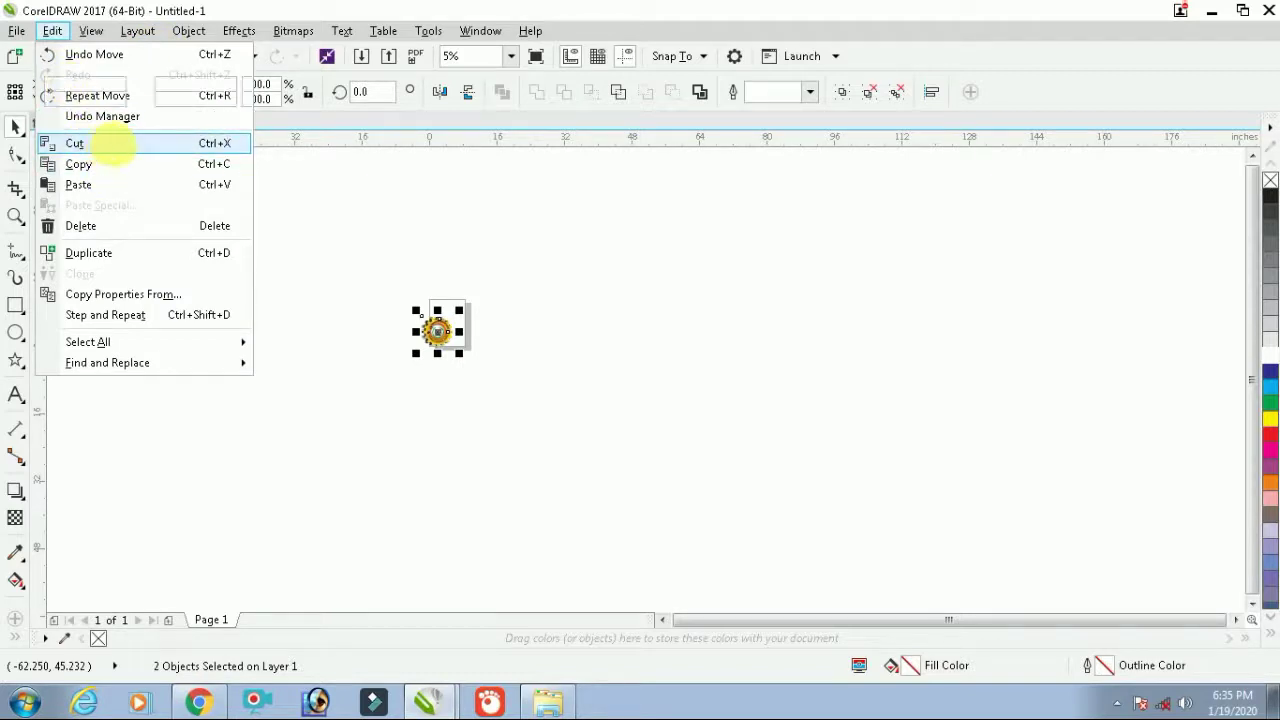
{"action": "left_click", "coordinate": [112, 143]}
Paste the gear logo into logo.cdr and move it beside the card
{"action": "left_click", "coordinate": [71, 121]}
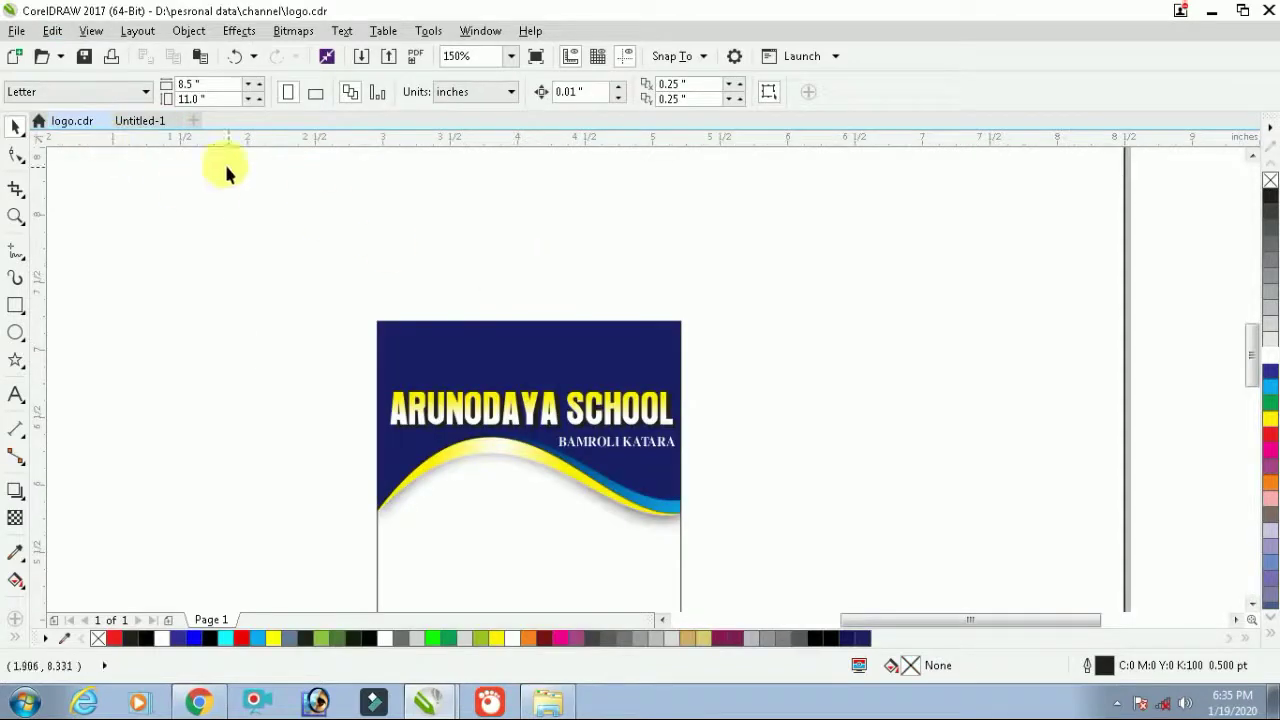
{"action": "left_click", "coordinate": [52, 31]}
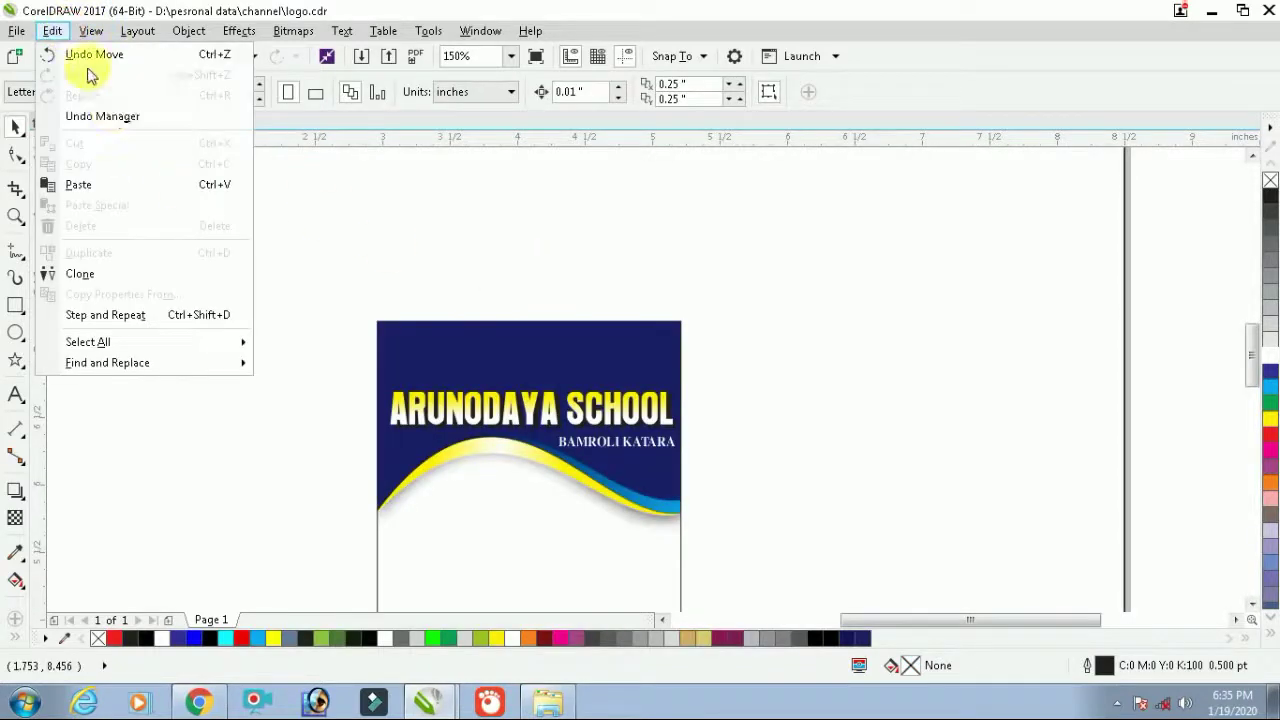
{"action": "left_click", "coordinate": [126, 185]}
{"action": "scroll", "coordinate": [569, 363], "scroll_direction": "down", "scroll_amount": 5}
{"action": "left_click_drag", "start_coordinate": [569, 363], "coordinate": [816, 326]}
{"action": "left_click_drag", "start_coordinate": [897, 273], "coordinate": [673, 468]}
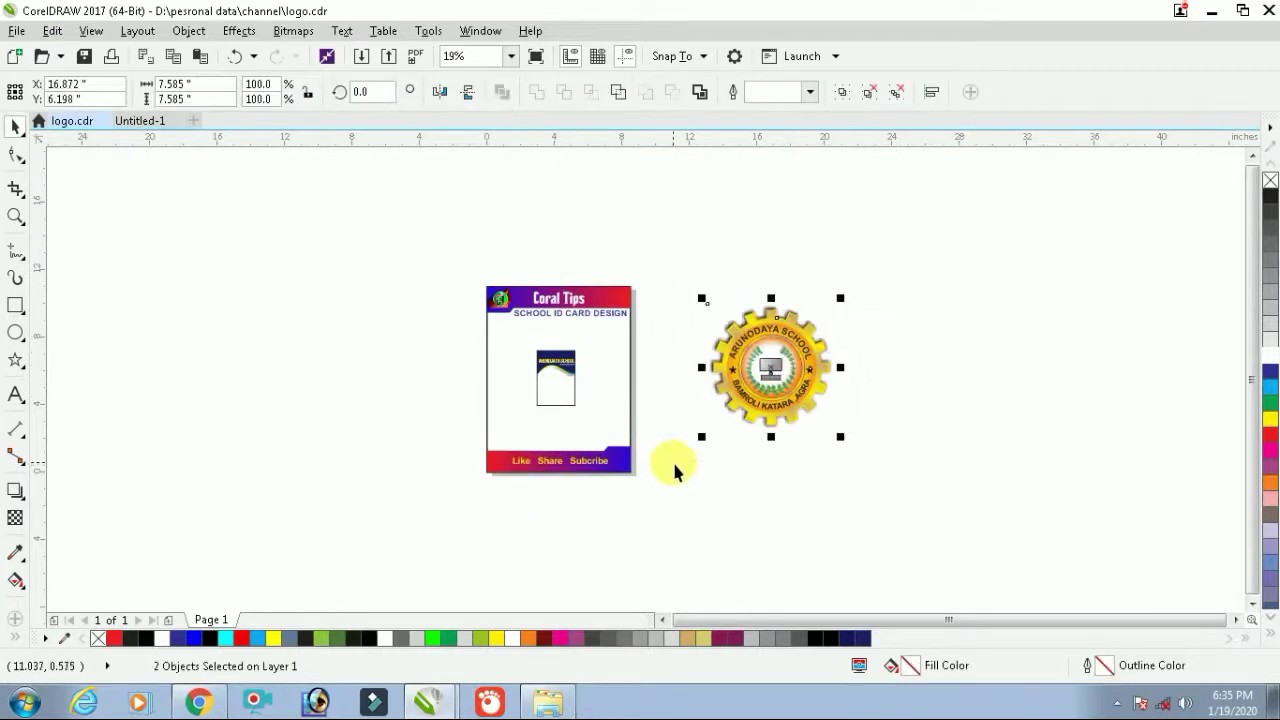
Group the gear logo's two parts, then trial-shrink it and place it at the card's top centre
{"action": "key", "text": "ctrl+g"}
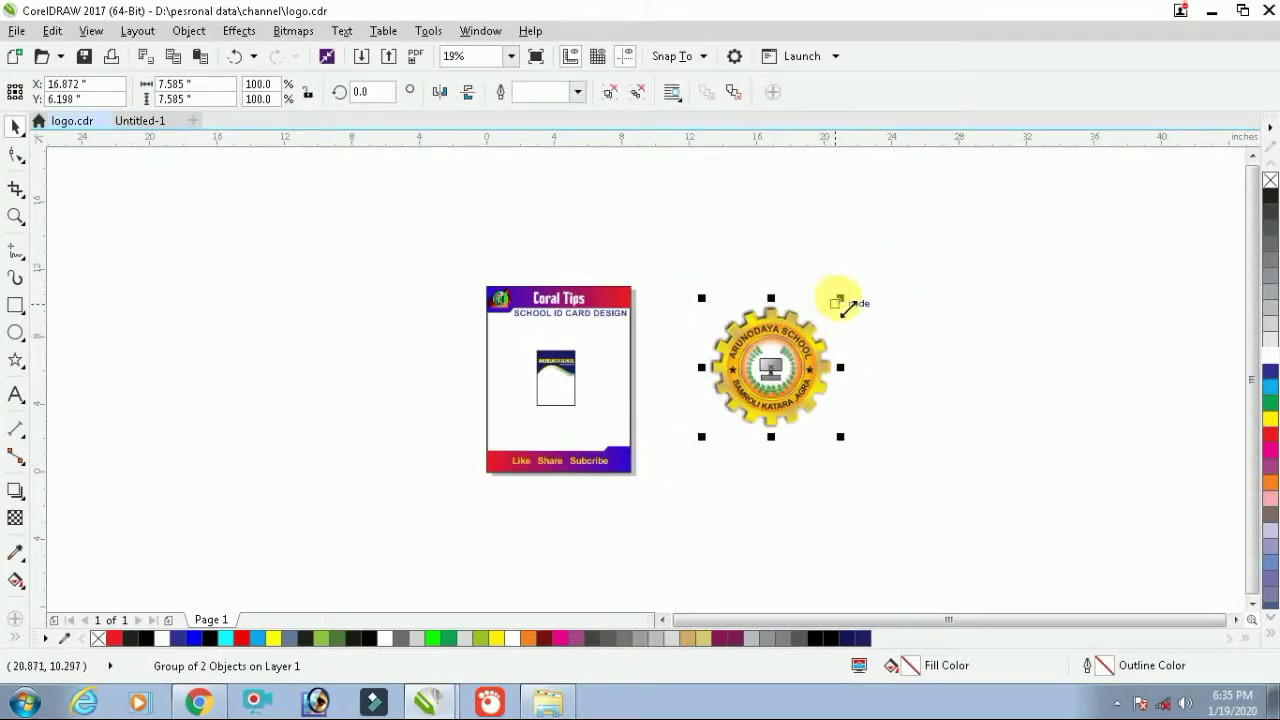
{"action": "left_click_drag", "start_coordinate": [840, 300], "coordinate": [553, 362]}
{"action": "scroll", "coordinate": [553, 362], "scroll_direction": "up", "scroll_amount": 5}
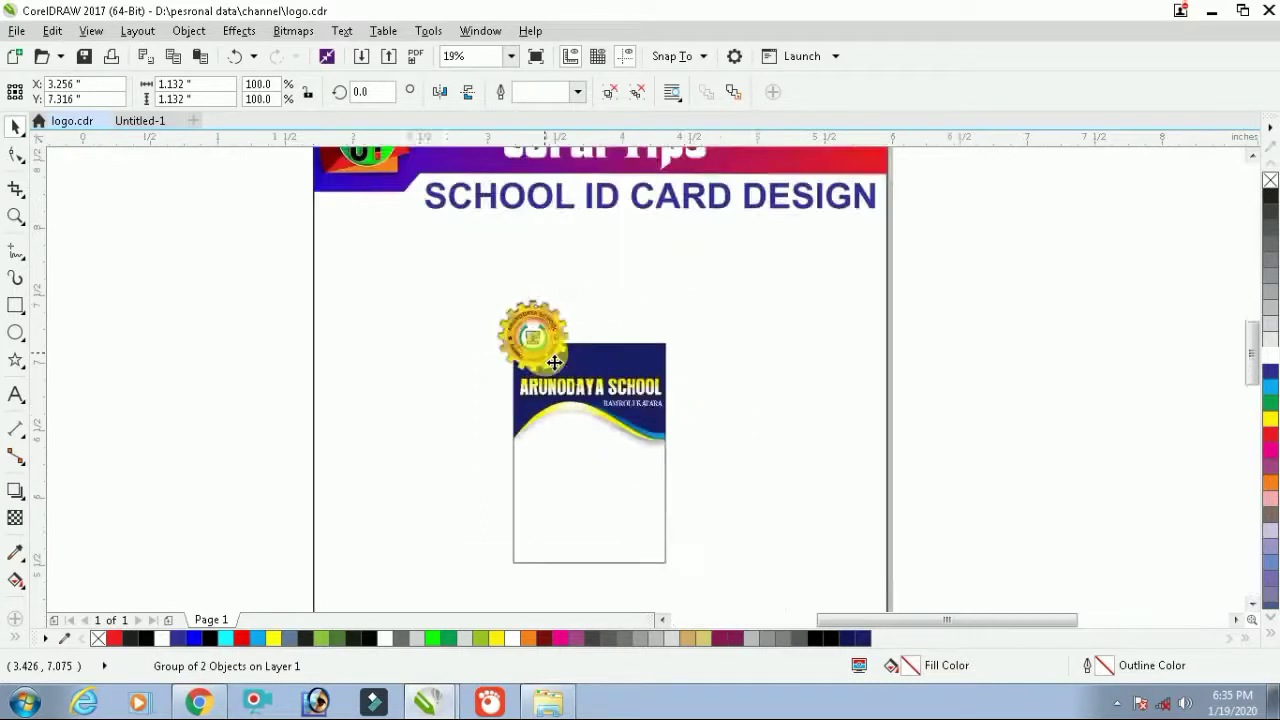
{"action": "left_click_drag", "start_coordinate": [614, 253], "coordinate": [510, 335]}
{"action": "left_click_drag", "start_coordinate": [477, 365], "coordinate": [620, 368]}
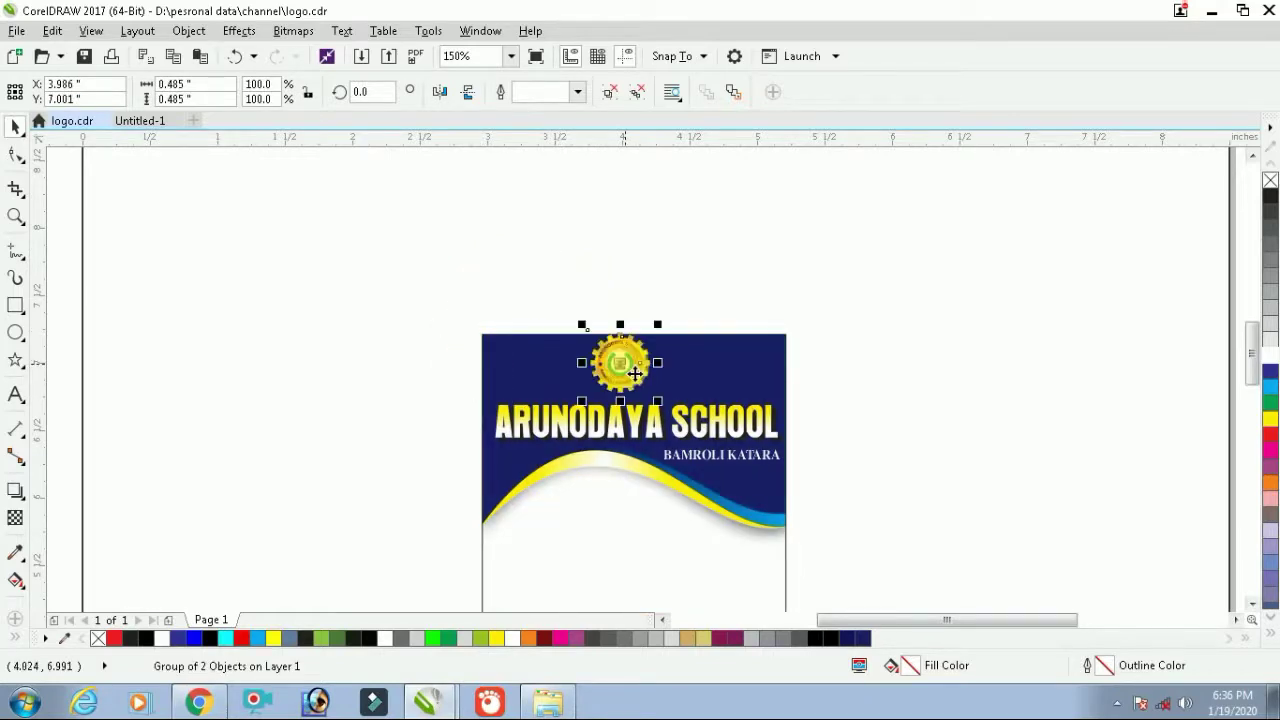
Undo the trial move and resize, leaving the full-size grouped logo beside the card selected
{"action": "scroll", "coordinate": [625, 368], "scroll_direction": "up", "scroll_amount": 3}
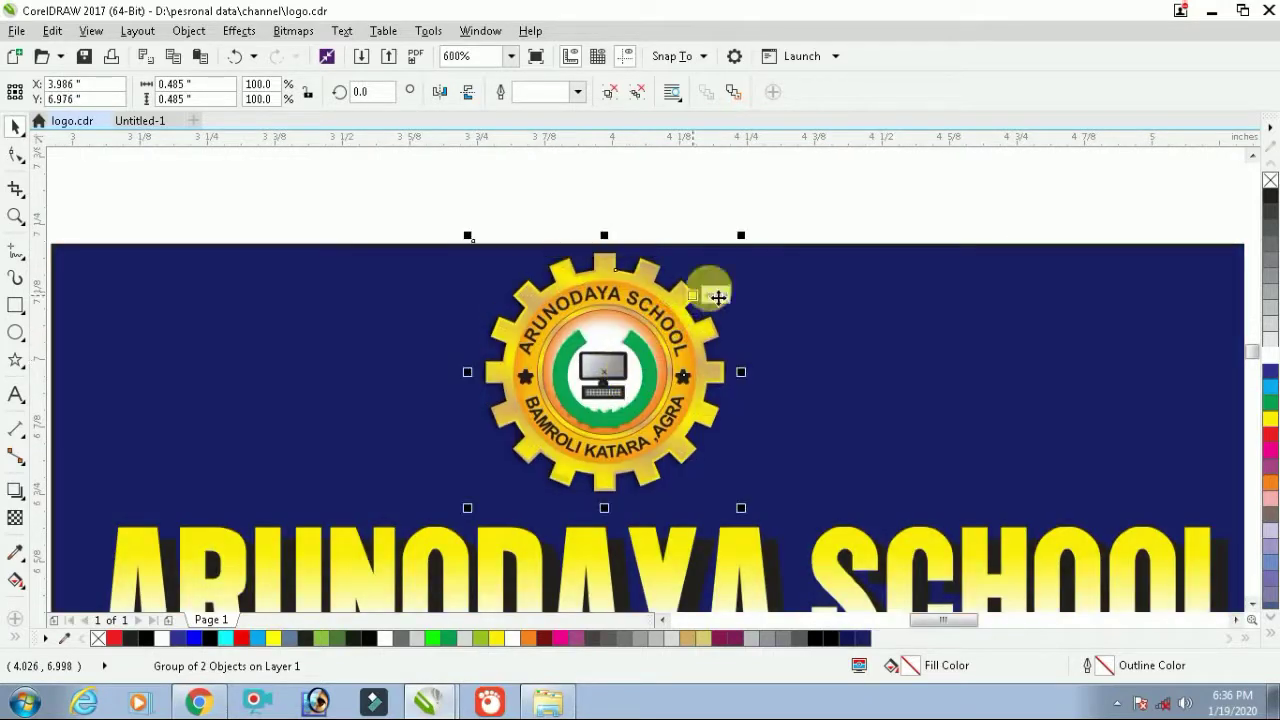
{"action": "key", "text": "ctrl+z"}
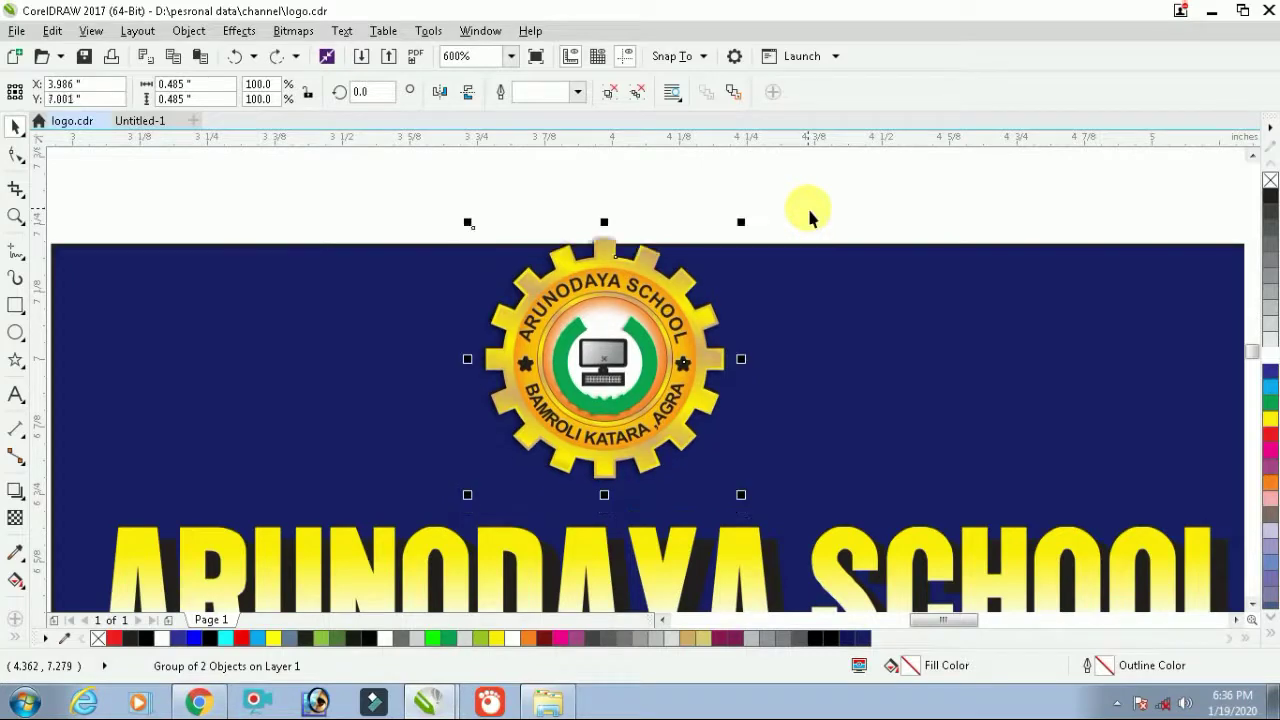
{"action": "key", "text": "ctrl+z"}
{"action": "key", "text": "ctrl+z"}
{"action": "key", "text": "ctrl+z"}
{"action": "scroll", "coordinate": [690, 305], "scroll_direction": "down", "scroll_amount": 3}
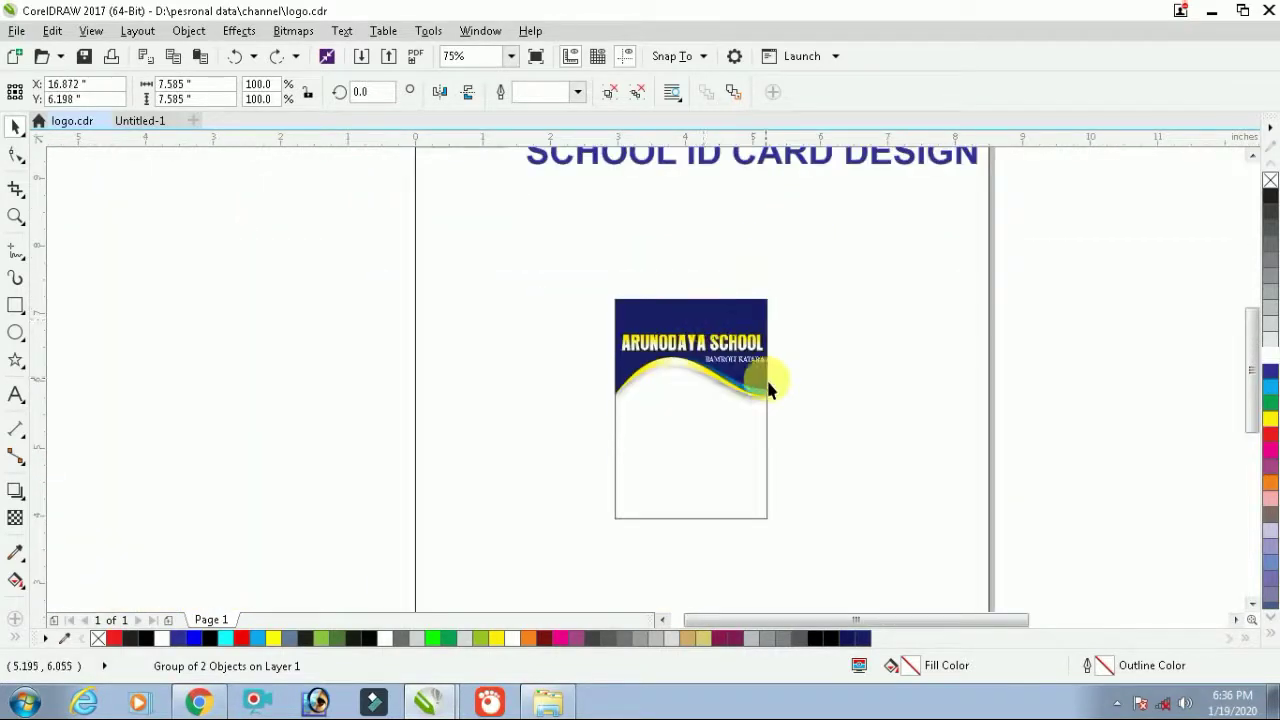
{"action": "scroll", "coordinate": [760, 378], "scroll_direction": "down", "scroll_amount": 4}
{"action": "left_click", "coordinate": [1116, 293]}
{"action": "left_click_drag", "start_coordinate": [900, 445], "coordinate": [901, 446]}
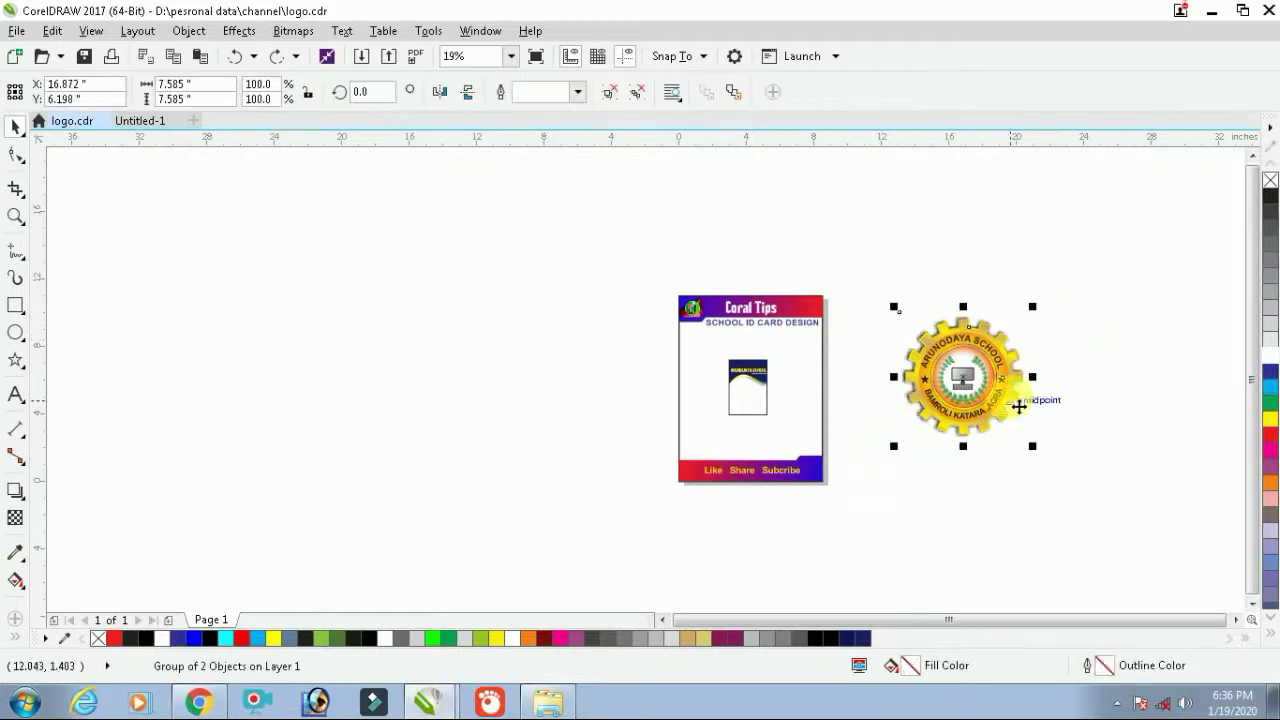
Convert the grouped gear logo to a 600 dpi bitmap with Bitmaps > Convert to Bitmap
{"action": "scroll", "coordinate": [1010, 390], "scroll_direction": "up", "scroll_amount": 2}
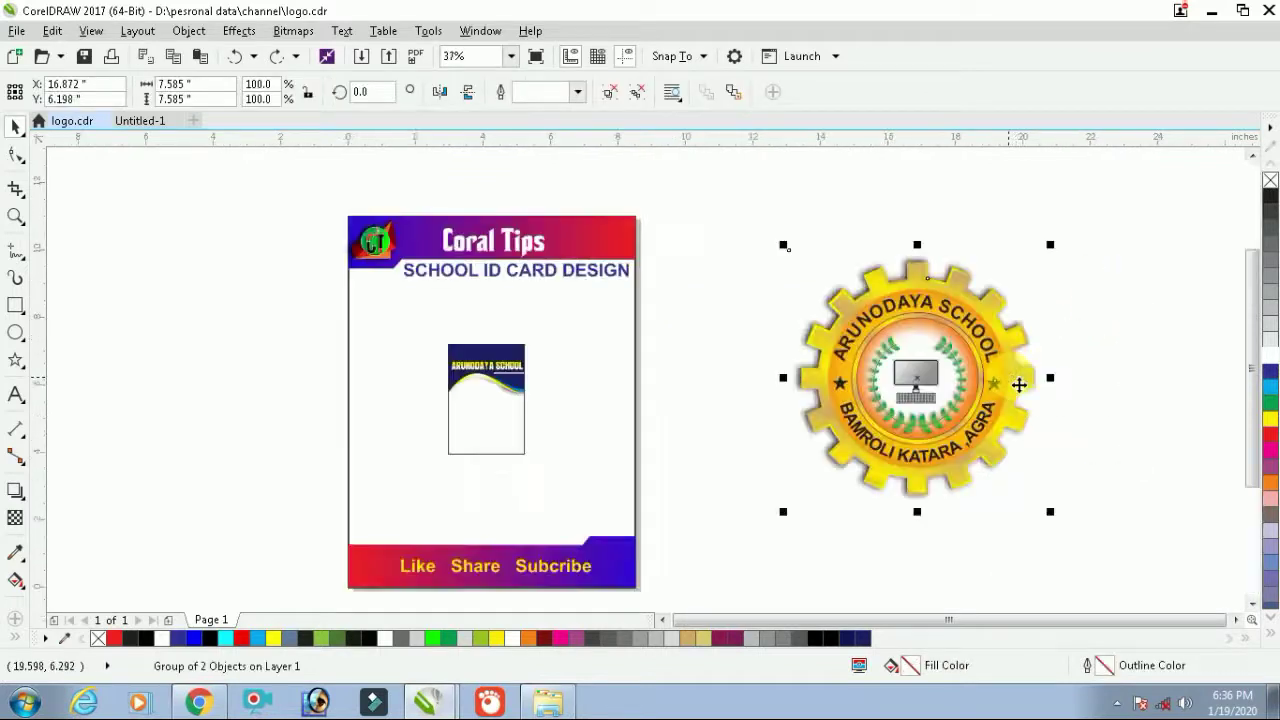
{"action": "left_click", "coordinate": [291, 31]}
{"action": "left_click", "coordinate": [336, 60]}
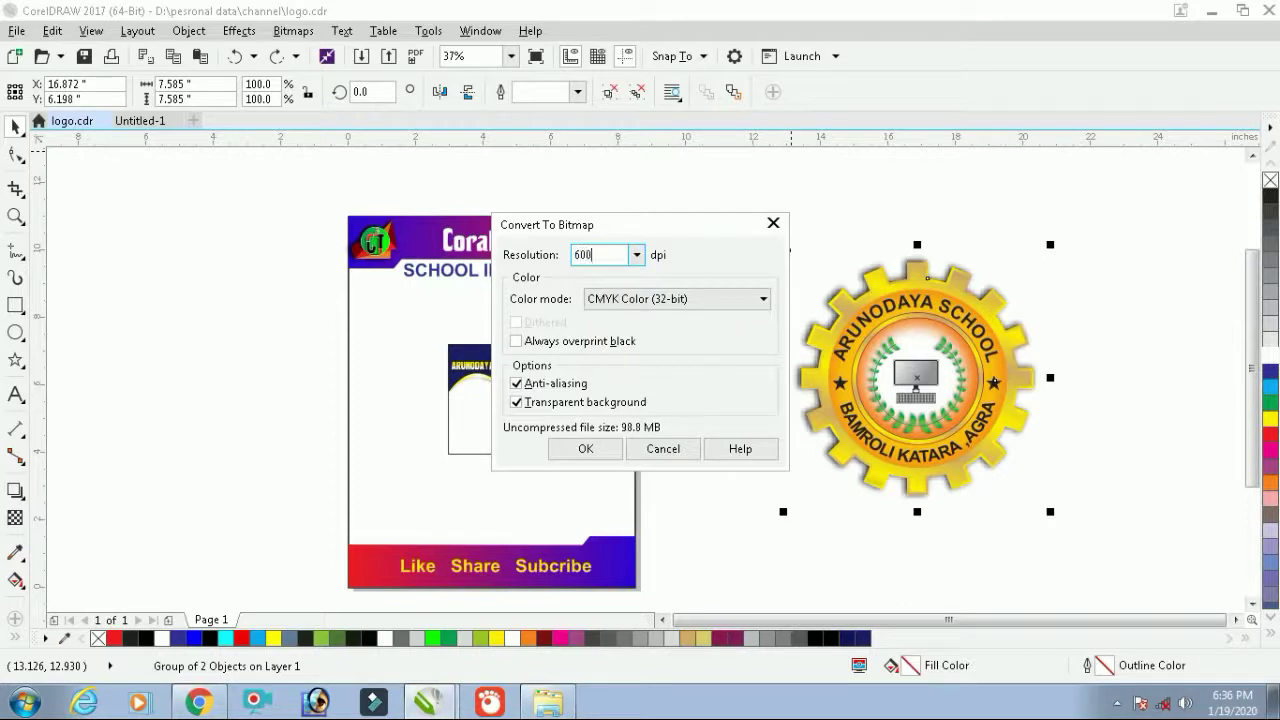
{"action": "key", "text": "Return"}
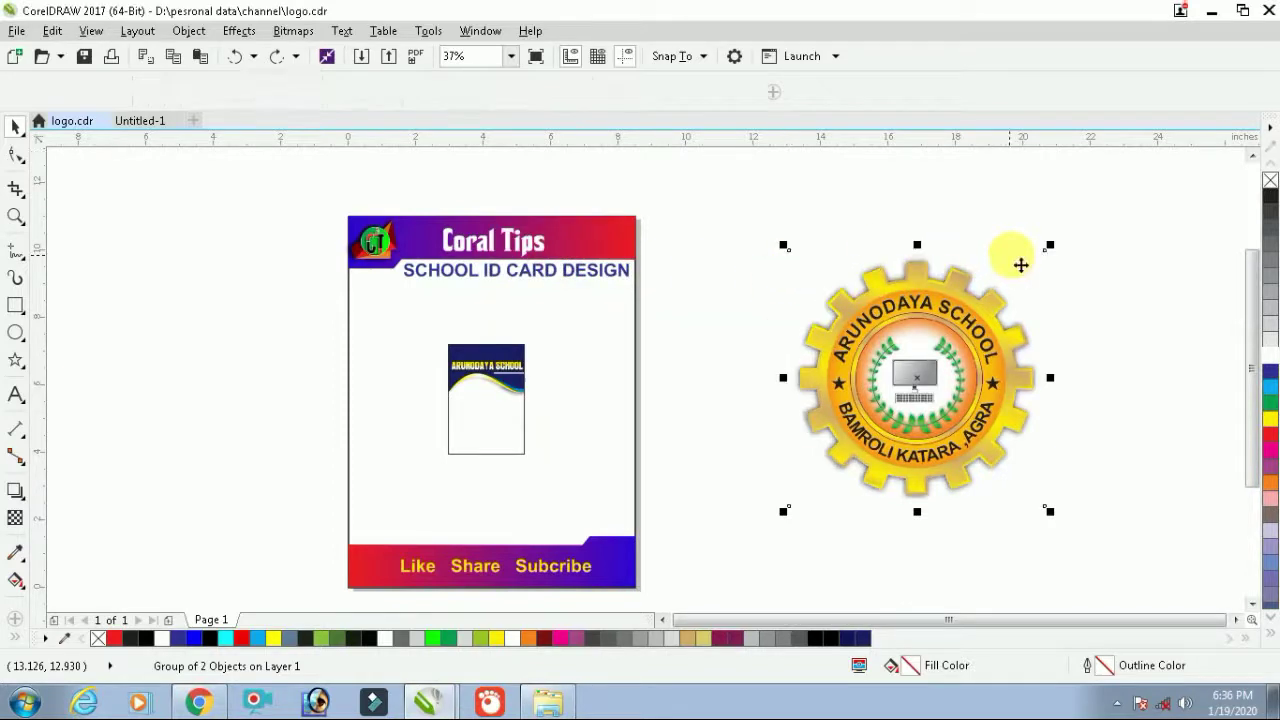
{"action": "left_click_drag", "start_coordinate": [1050, 246], "coordinate": [843, 452]}
{"action": "left_click_drag", "start_coordinate": [824, 497], "coordinate": [482, 352]}
{"action": "scroll", "coordinate": [482, 352], "scroll_direction": "up", "scroll_amount": 3}
{"action": "scroll", "coordinate": [497, 356], "scroll_direction": "up", "scroll_amount": 3}
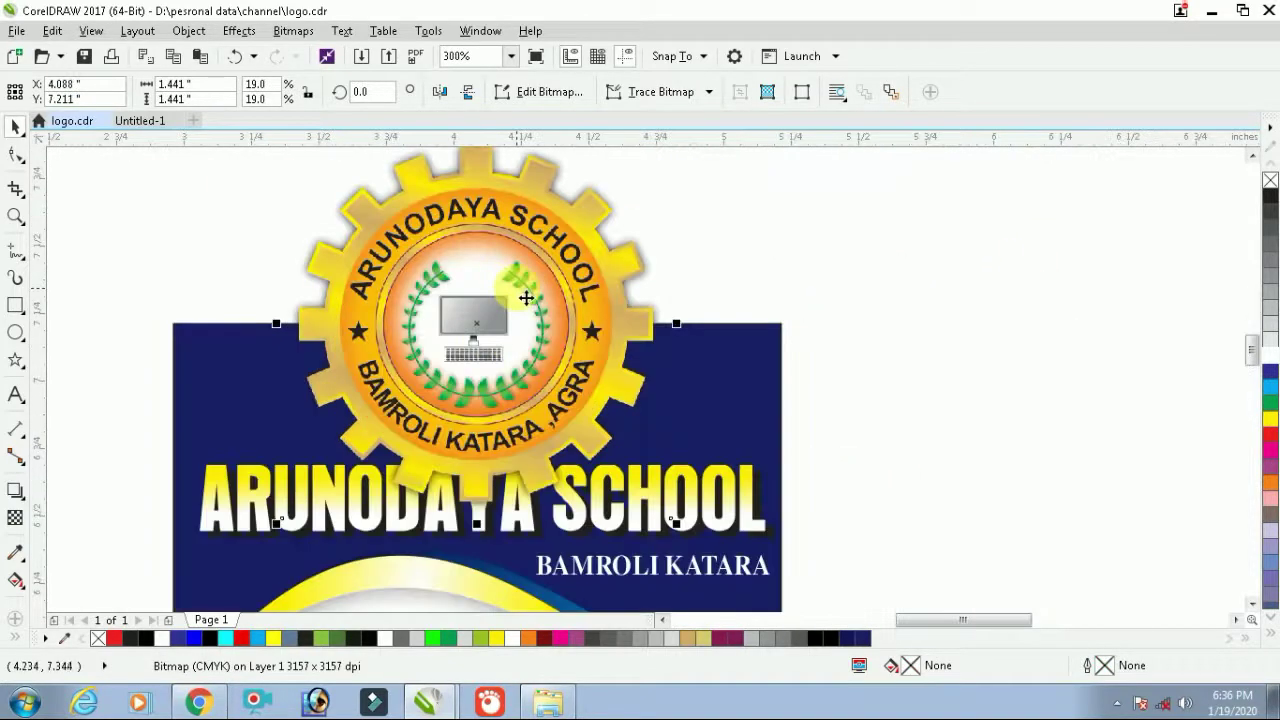
{"action": "scroll", "coordinate": [523, 294], "scroll_direction": "down", "scroll_amount": 3}
{"action": "left_click_drag", "start_coordinate": [600, 206], "coordinate": [517, 313]}
{"action": "scroll", "coordinate": [517, 313], "scroll_direction": "up", "scroll_amount": 3}
{"action": "scroll", "coordinate": [501, 432], "scroll_direction": "down", "scroll_amount": 3}
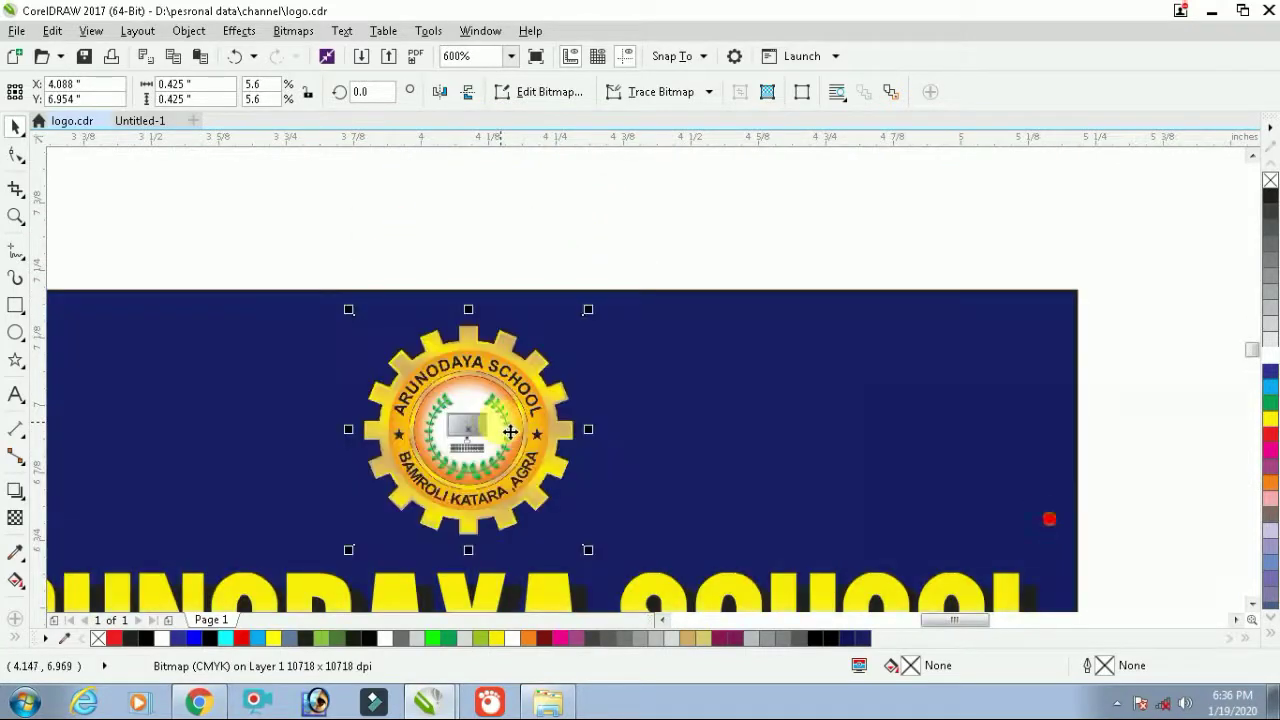
{"action": "left_click", "coordinate": [612, 447], "text": "shift"}
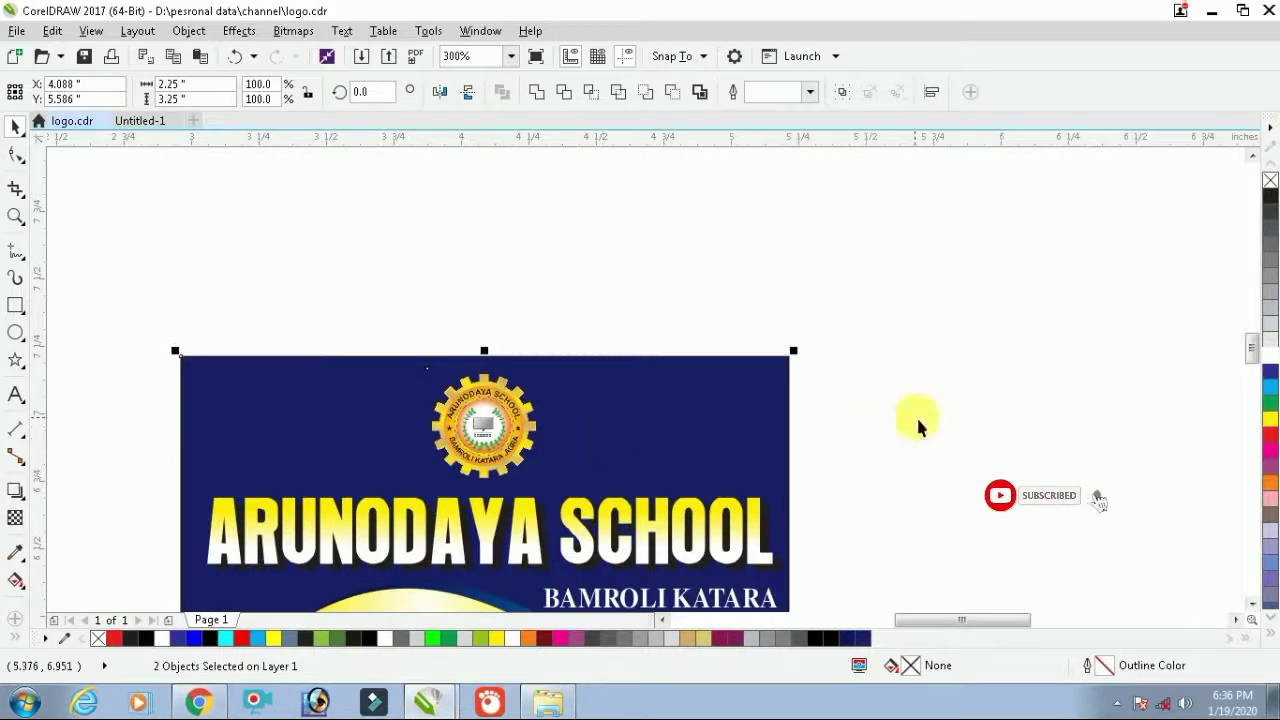
{"action": "left_click", "coordinate": [677, 409]}
{"action": "scroll", "coordinate": [686, 420], "scroll_direction": "down", "scroll_amount": 3}
{"action": "left_click", "coordinate": [883, 333]}
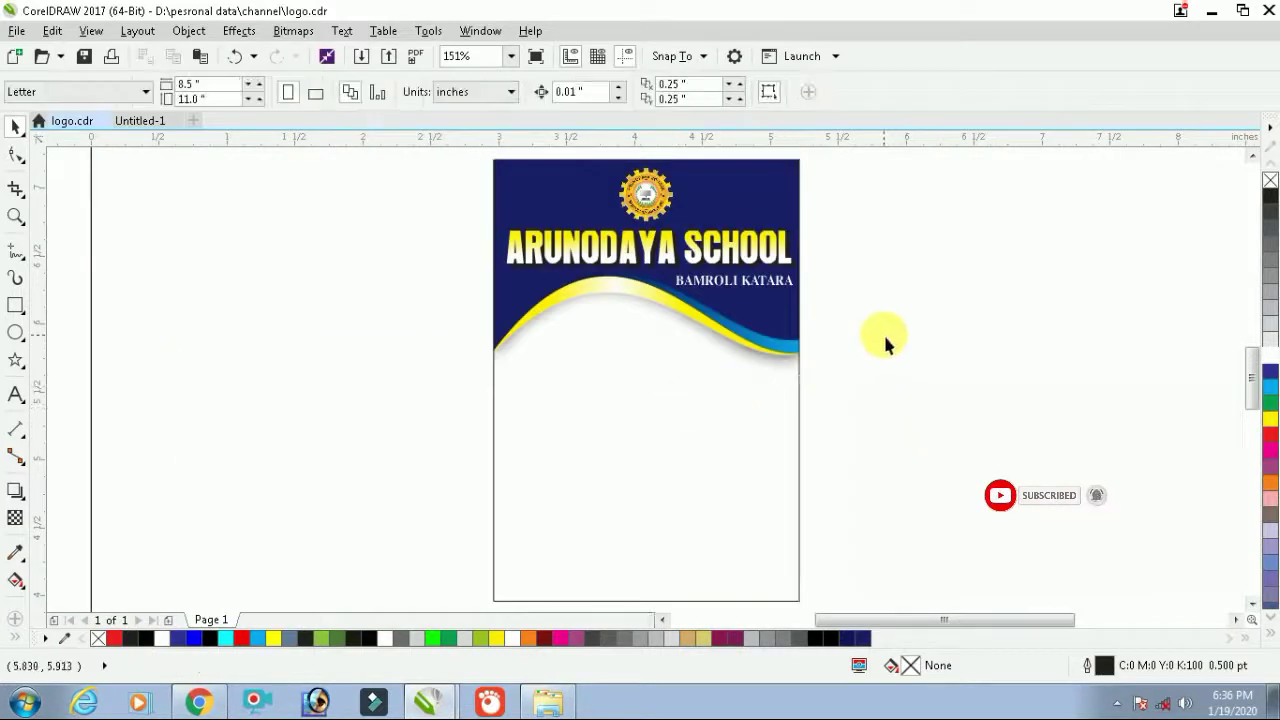
{"action": "scroll", "coordinate": [637, 371], "scroll_direction": "down", "scroll_amount": 3}
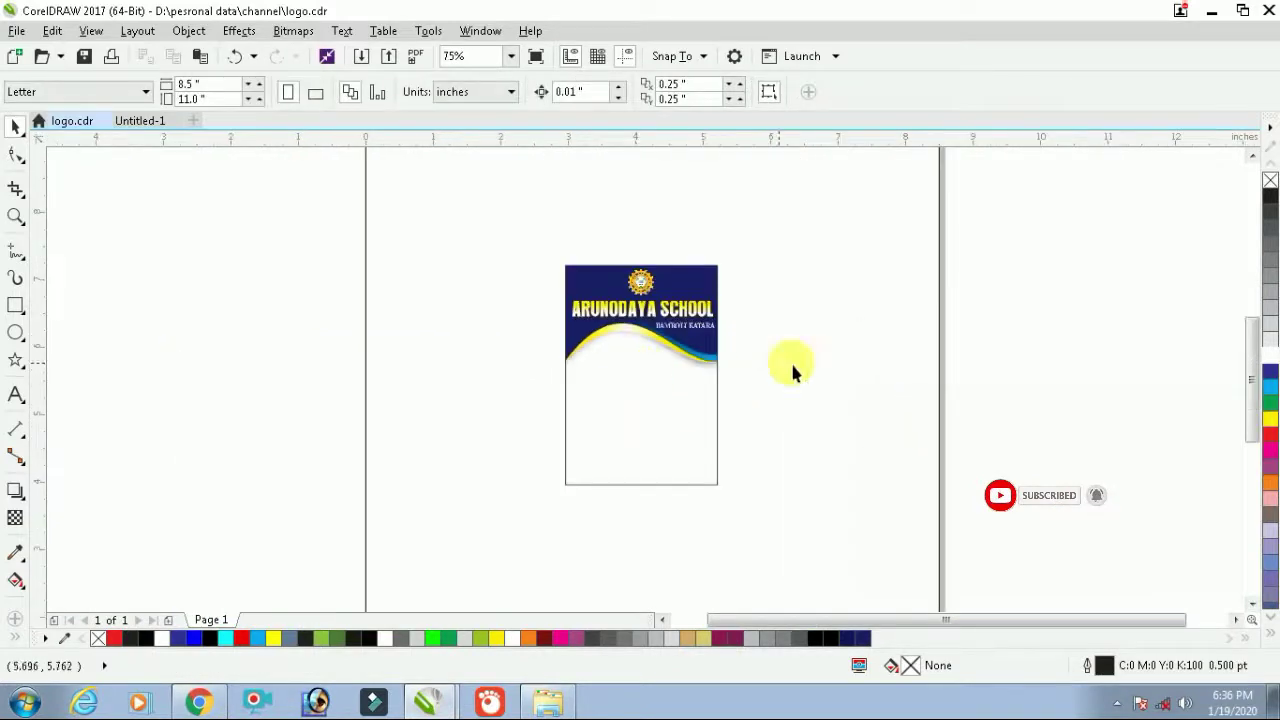
Draw a small rectangle and position it just below the wave header
{"action": "left_click", "coordinate": [20, 305]}
{"action": "scroll", "coordinate": [643, 391], "scroll_direction": "up", "scroll_amount": 3}
{"action": "left_click_drag", "start_coordinate": [577, 300], "coordinate": [697, 430]}
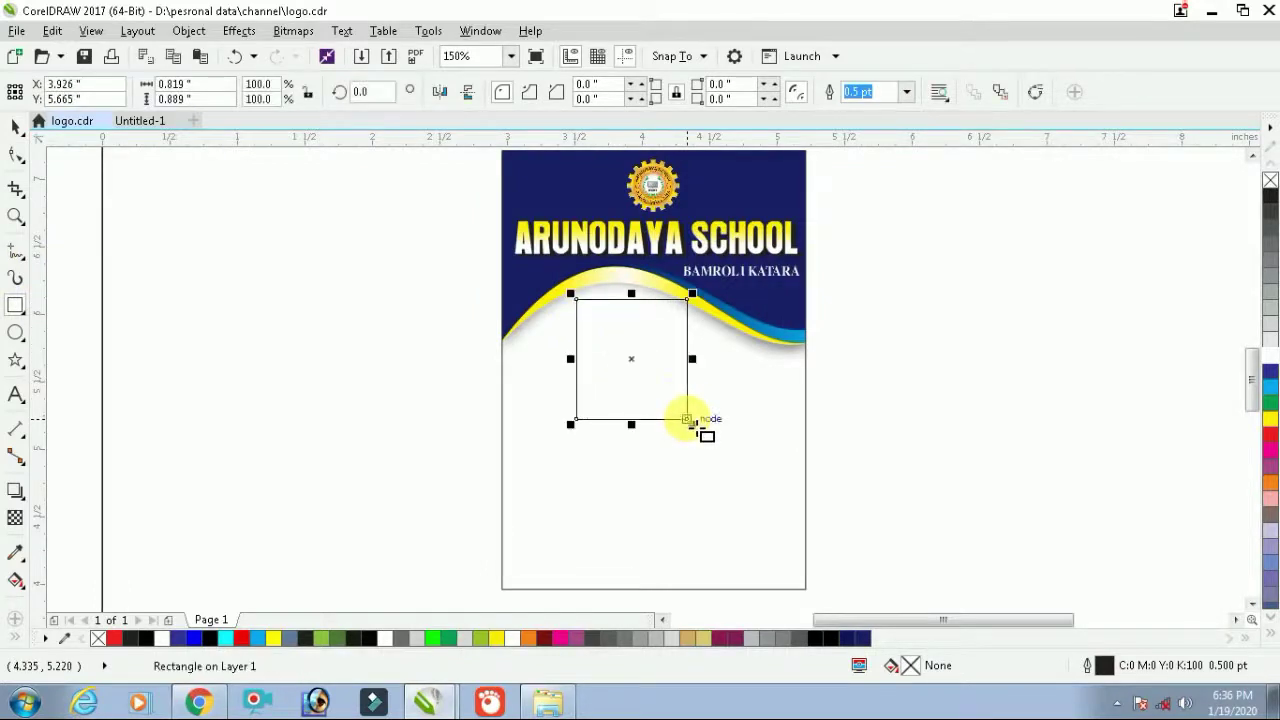
{"action": "left_click_drag", "start_coordinate": [651, 380], "coordinate": [743, 480]}
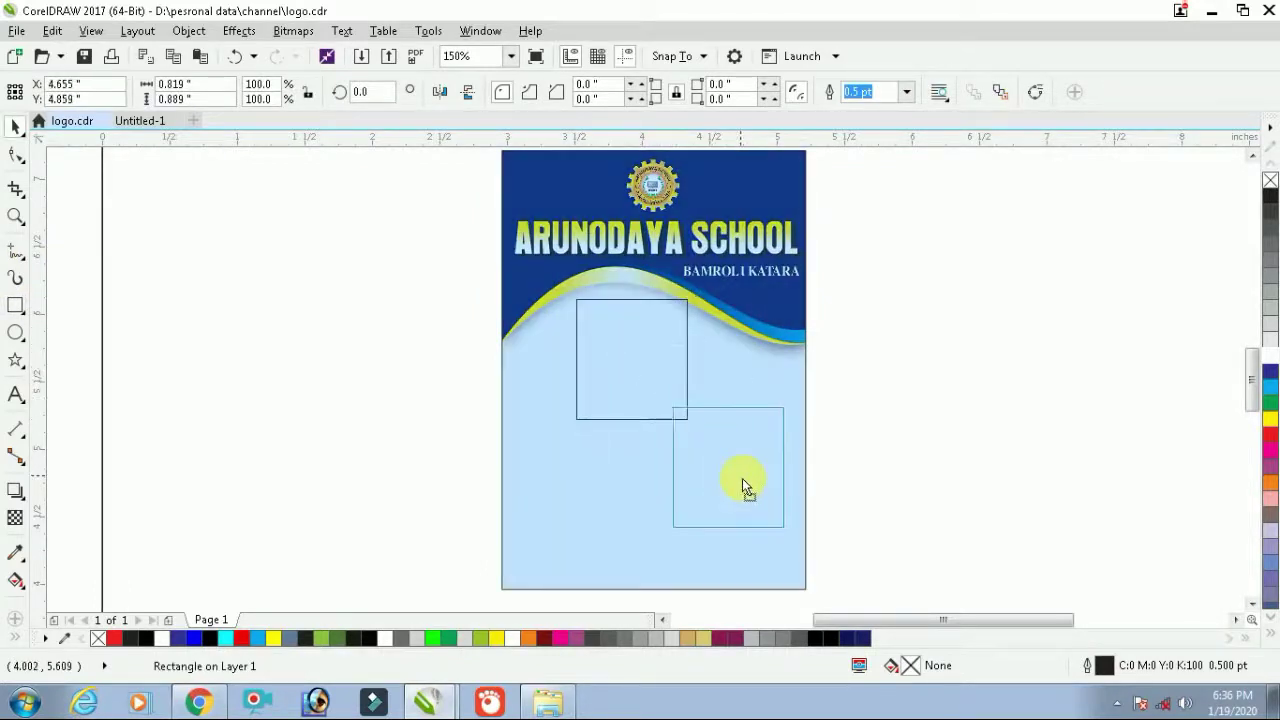
{"action": "left_click_drag", "start_coordinate": [754, 534], "coordinate": [753, 537]}
{"action": "left_click", "coordinate": [744, 502]}
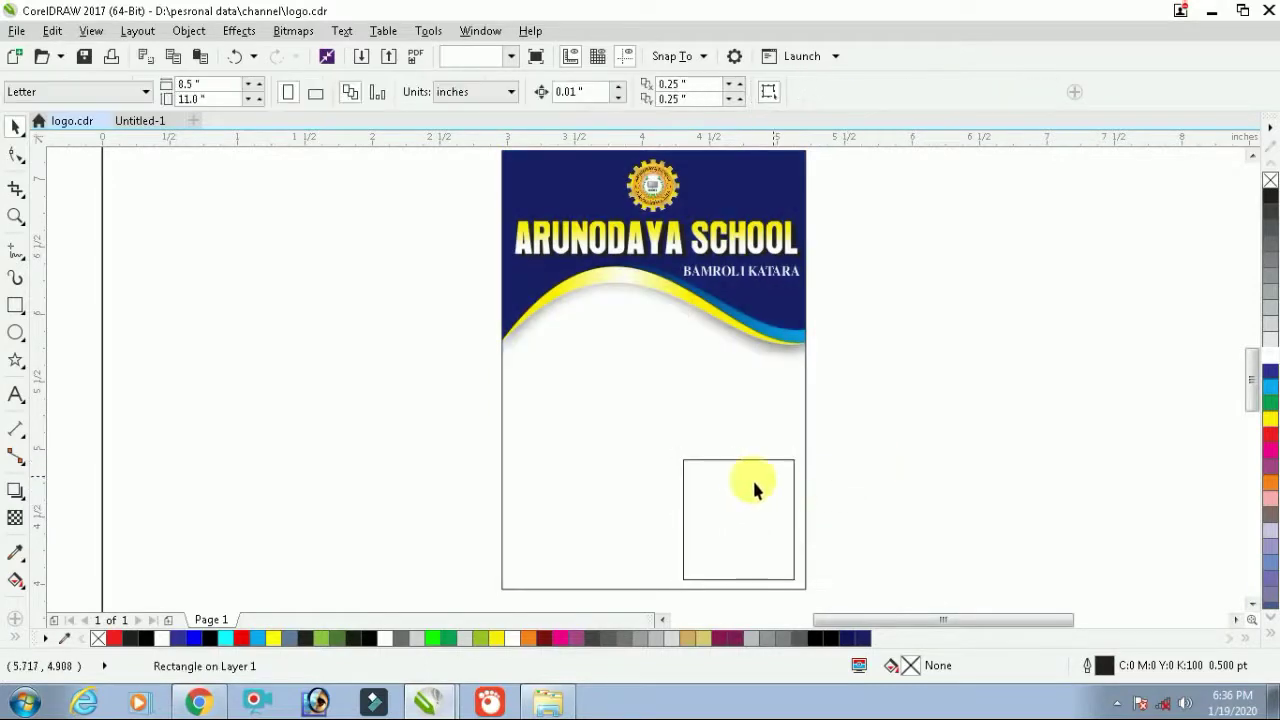
{"action": "left_click", "coordinate": [767, 493]}
{"action": "scroll", "coordinate": [767, 493], "scroll_direction": "down", "scroll_amount": 2}
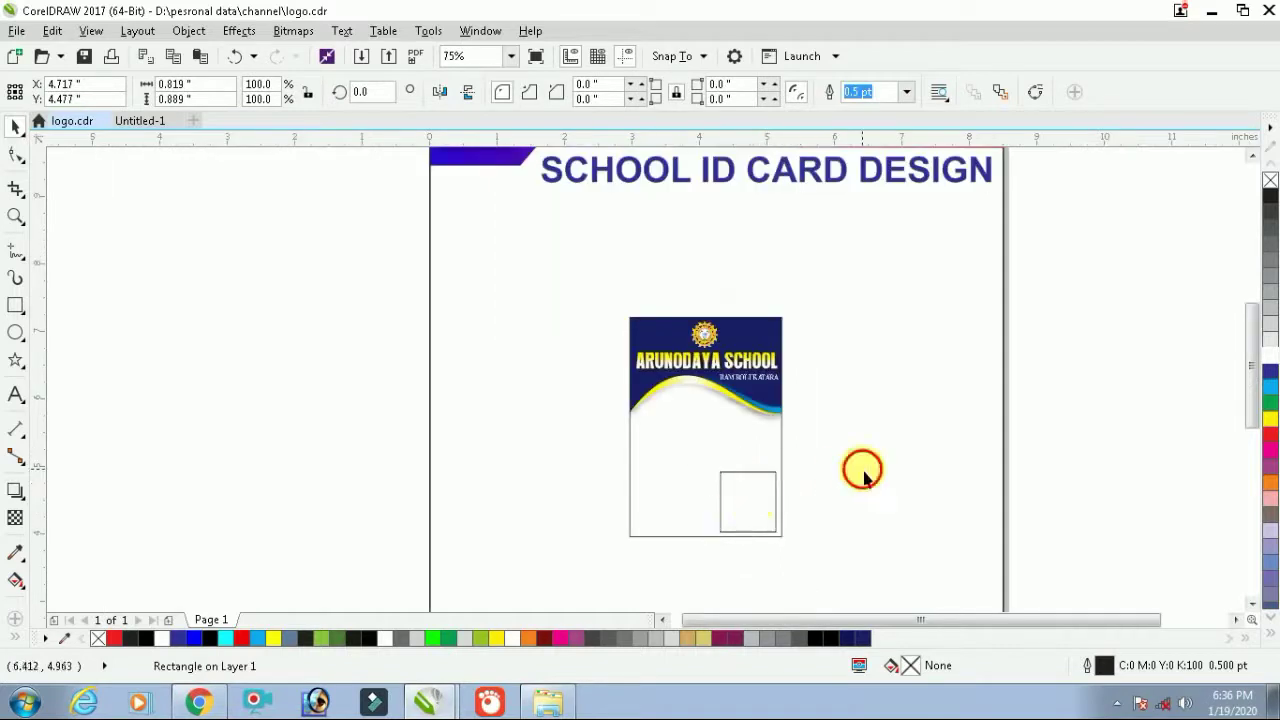
{"action": "left_click_drag", "start_coordinate": [740, 503], "coordinate": [755, 452]}
{"action": "left_click", "coordinate": [856, 441]}
Narrow the rectangle from its left side and settle it on the card's right side
{"action": "scroll", "coordinate": [726, 450], "scroll_direction": "up", "scroll_amount": 2}
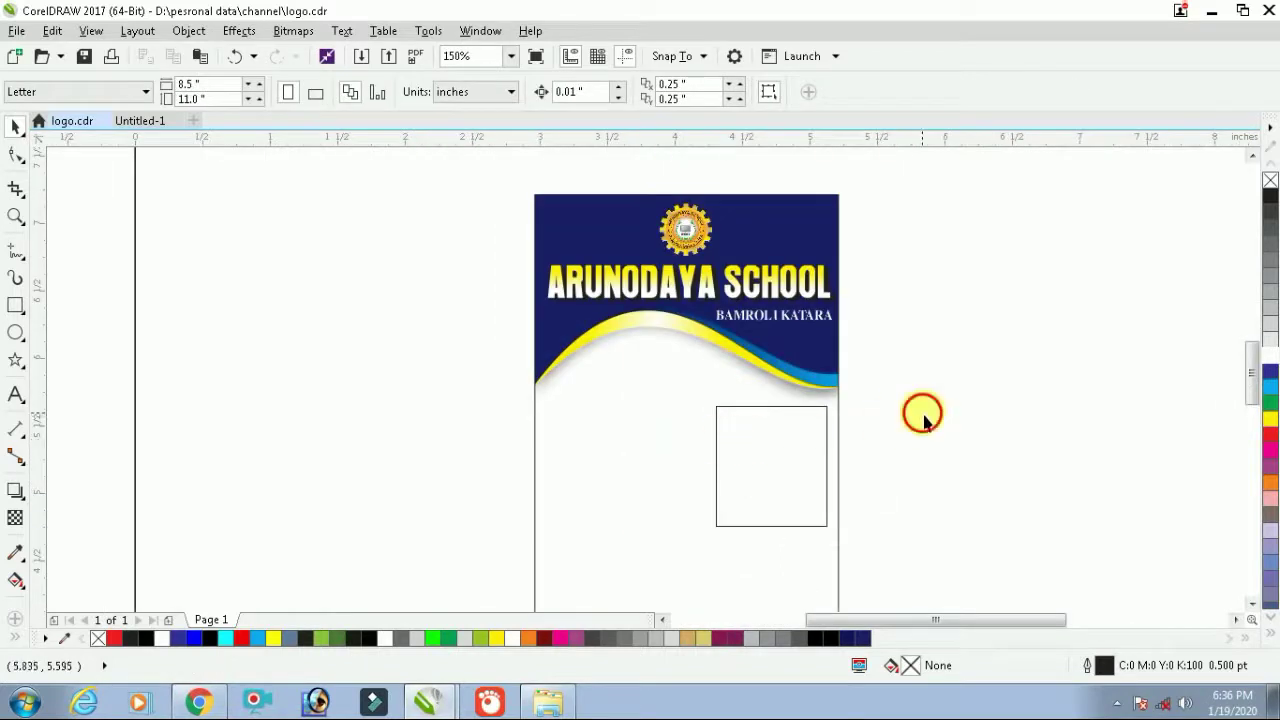
{"action": "left_click", "coordinate": [794, 451]}
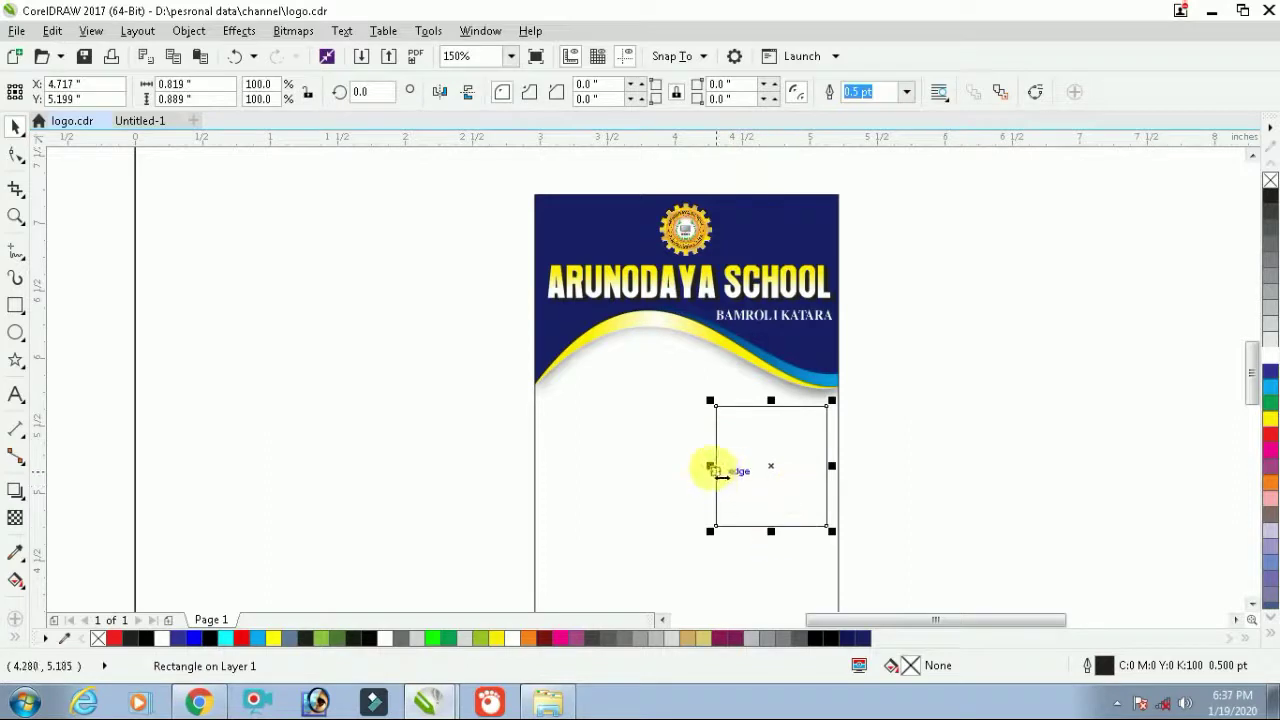
{"action": "left_click_drag", "start_coordinate": [737, 477], "coordinate": [710, 442]}
{"action": "scroll", "coordinate": [762, 444], "scroll_direction": "down", "scroll_amount": 2}
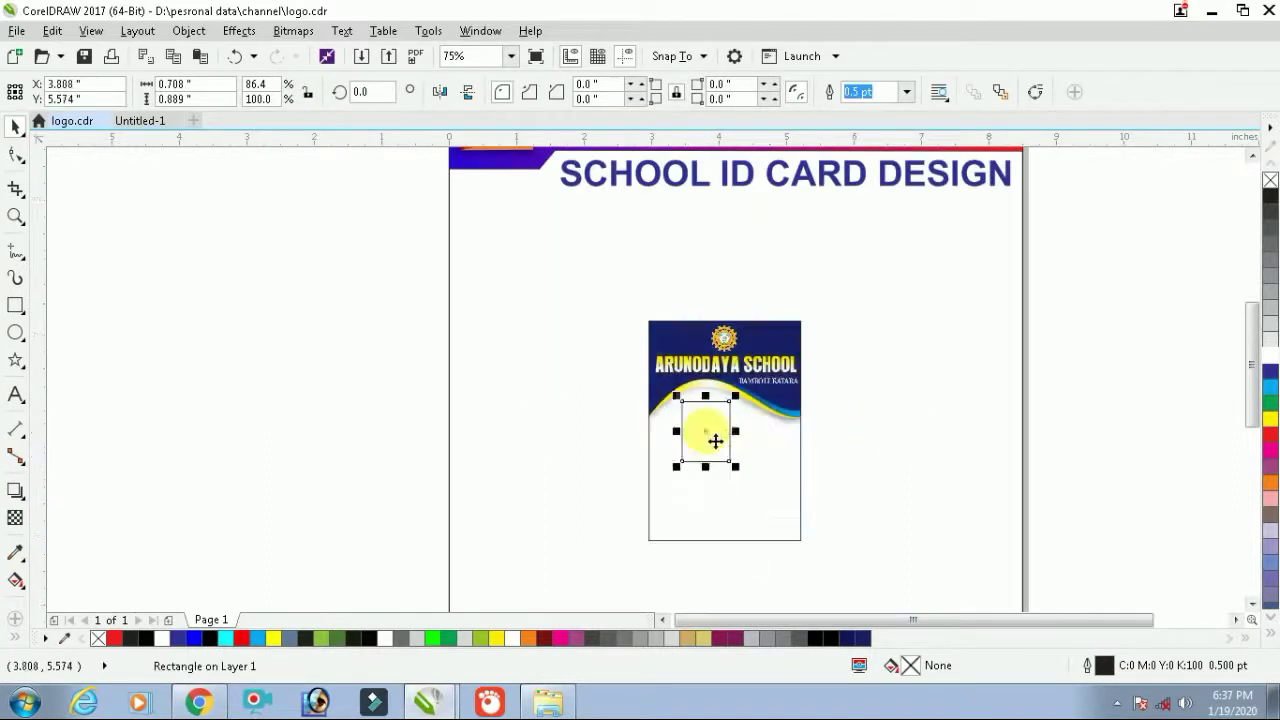
{"action": "left_click", "coordinate": [748, 450]}
{"action": "left_click", "coordinate": [866, 451]}
Fill the rectangle with navy from the colour palette
{"action": "left_click", "coordinate": [803, 462]}
{"action": "left_click", "coordinate": [777, 449]}
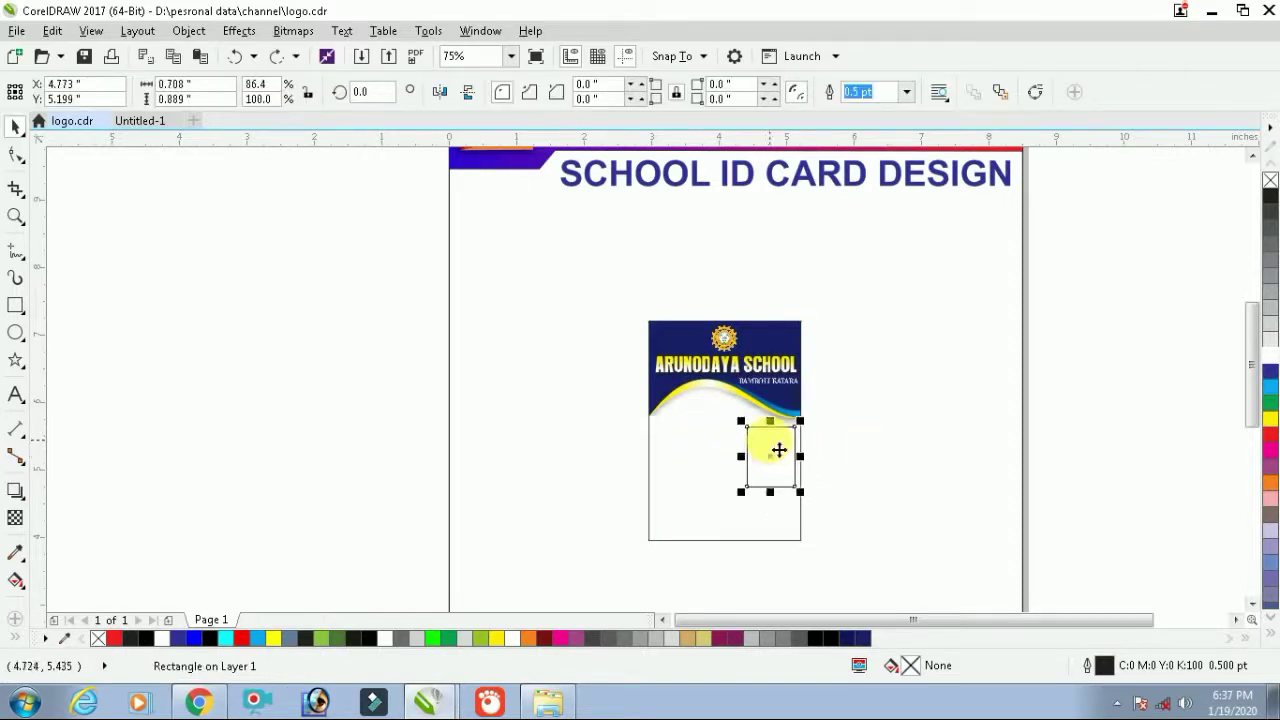
{"action": "scroll", "coordinate": [777, 449], "scroll_direction": "up", "scroll_amount": 3}
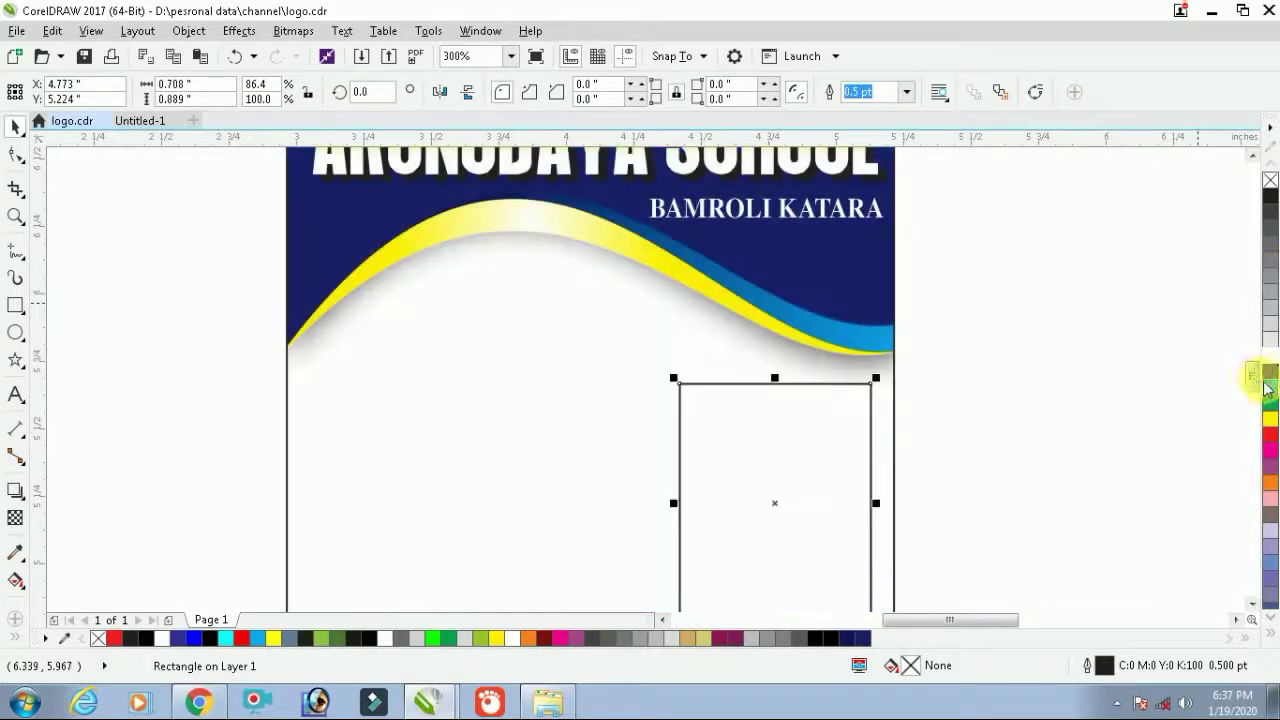
{"action": "left_click", "coordinate": [1270, 373]}
{"action": "left_click", "coordinate": [1028, 437]}
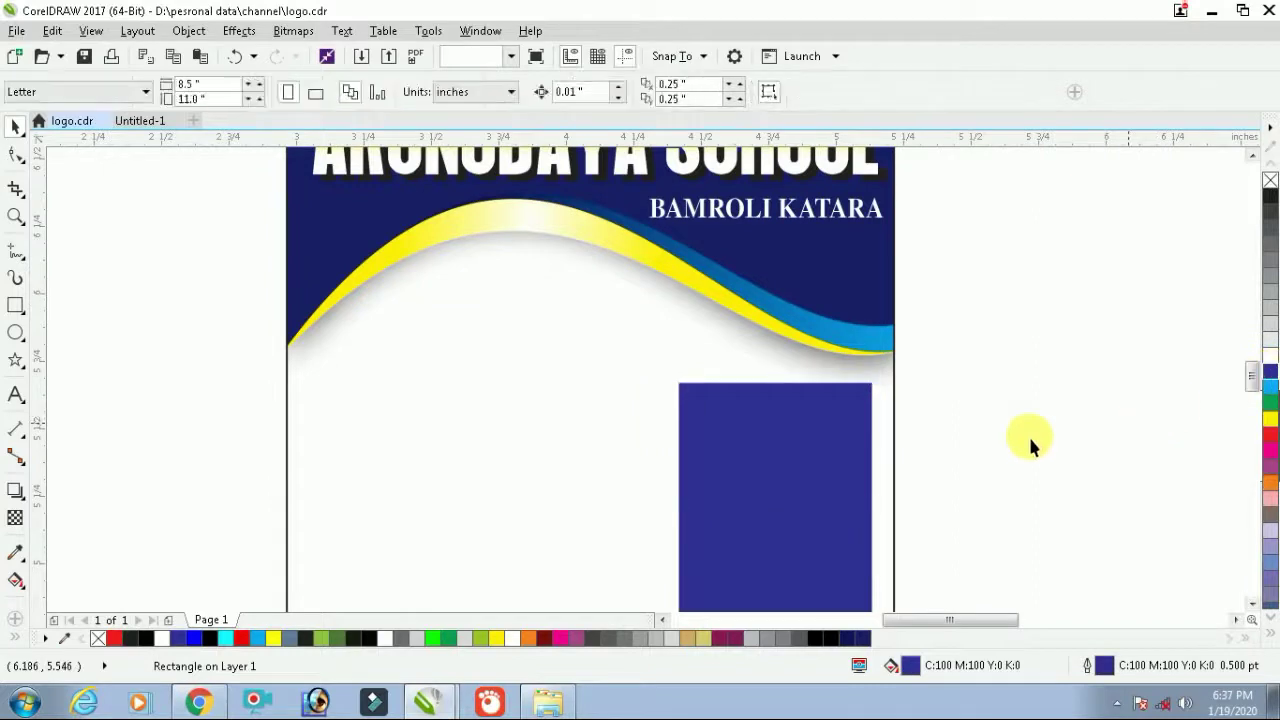
Add a slightly smaller white copy inside, leaving a thick navy border
{"action": "left_click", "coordinate": [857, 414]}
{"action": "scroll", "coordinate": [880, 385], "scroll_direction": "up", "scroll_amount": 1}
{"action": "mouse_move", "coordinate": [884, 348]}
{"action": "left_mouse_down"}
{"action": "mouse_move", "coordinate": [890, 366]}
{"action": "mouse_move", "coordinate": [884, 350]}
{"action": "left_mouse_up"}
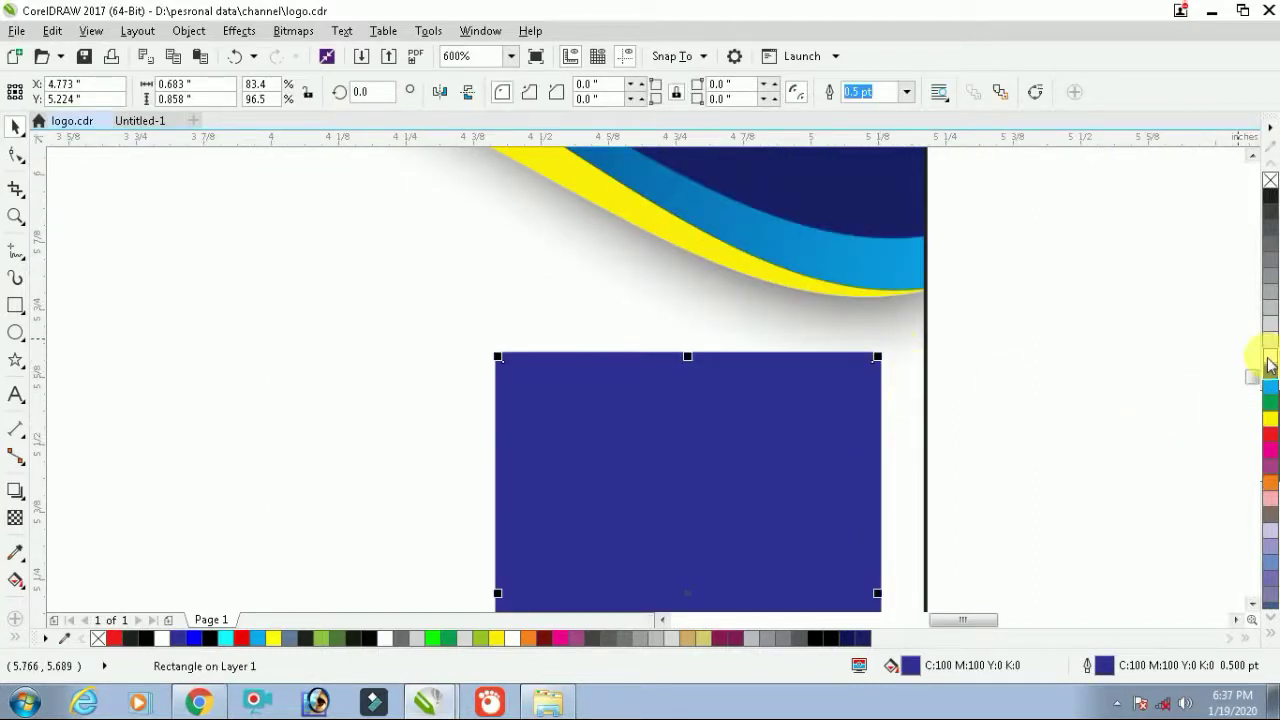
{"action": "left_click", "coordinate": [1270, 362]}
{"action": "left_click", "coordinate": [923, 420]}
{"action": "scroll", "coordinate": [950, 410], "scroll_direction": "down", "scroll_amount": 1}
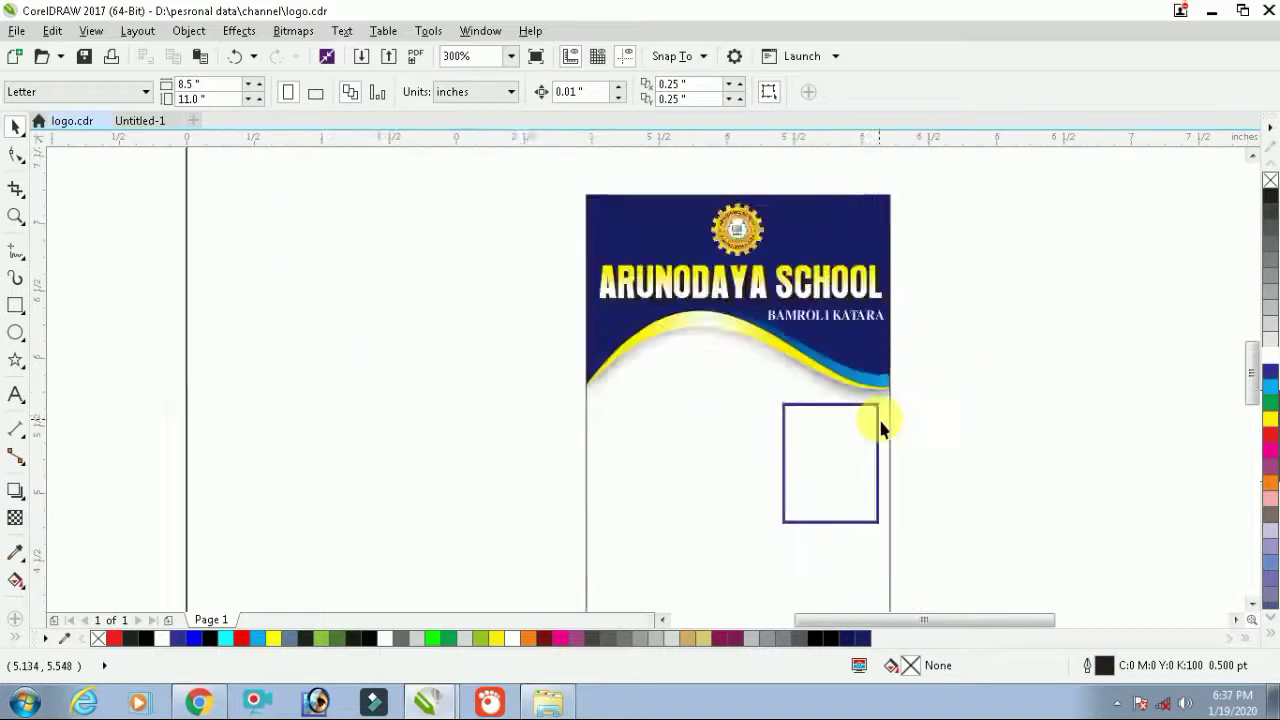
{"action": "scroll", "coordinate": [881, 428], "scroll_direction": "down", "scroll_amount": 2}
Select both frame rectangles and lock them in place with Lock Object
{"action": "left_click", "coordinate": [814, 478]}
{"action": "key", "text": "shift+F2"}
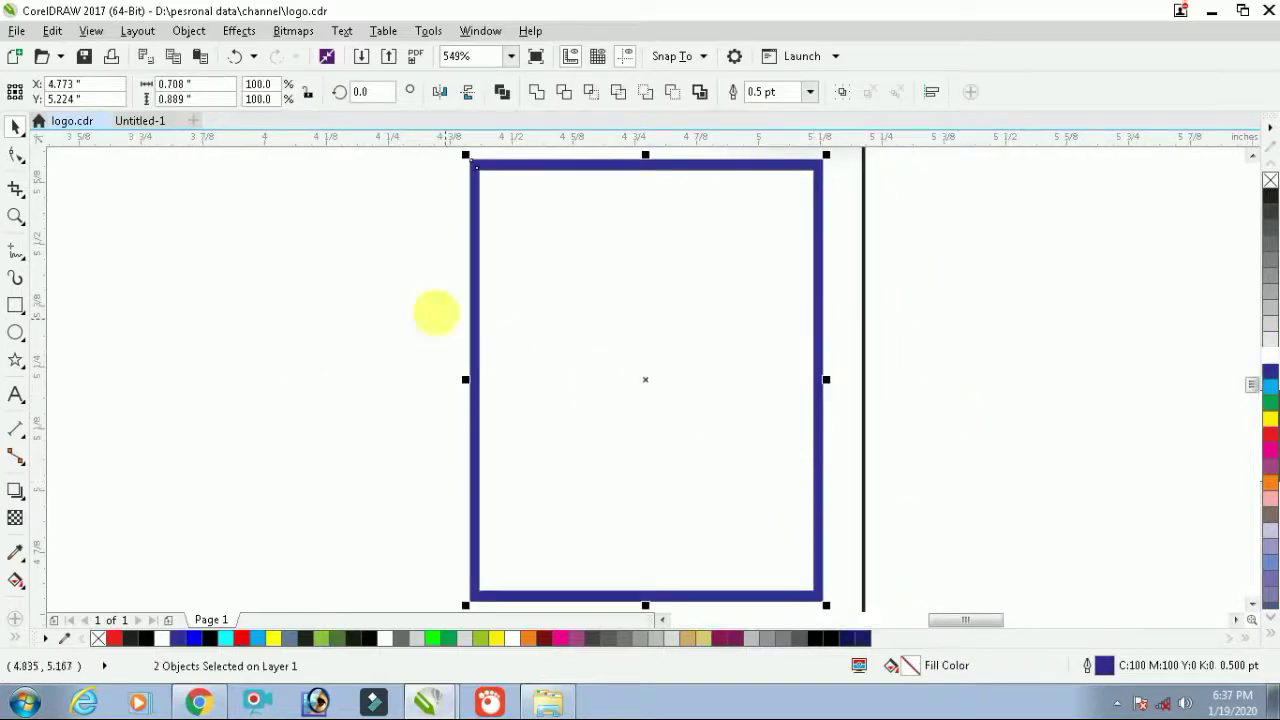
{"action": "right_click", "coordinate": [983, 303]}
{"action": "key", "text": "Escape"}
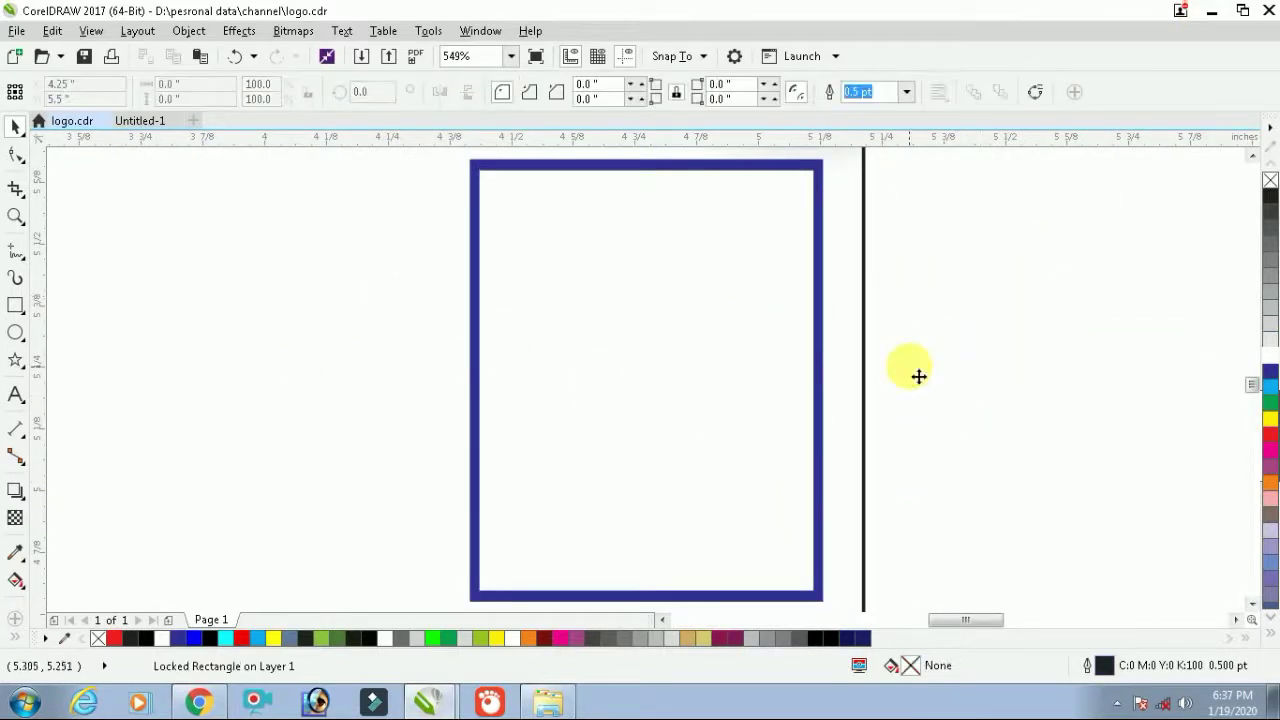
{"action": "scroll", "coordinate": [913, 372], "scroll_direction": "down", "scroll_amount": 2}
{"action": "scroll", "coordinate": [913, 372], "scroll_direction": "down", "scroll_amount": 3}
Import the IMG_3591 photo from the Desktop and place it beside the card
{"action": "right_click", "coordinate": [1111, 287]}
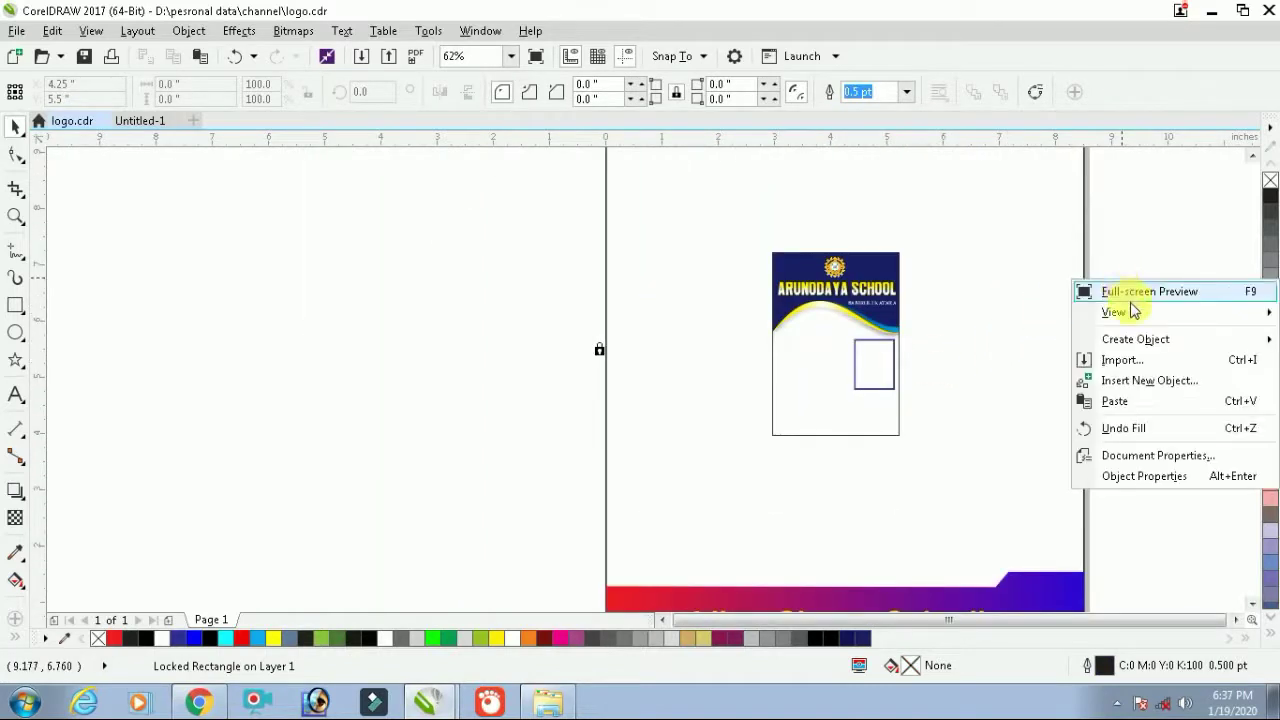
{"action": "left_click", "coordinate": [1136, 362]}
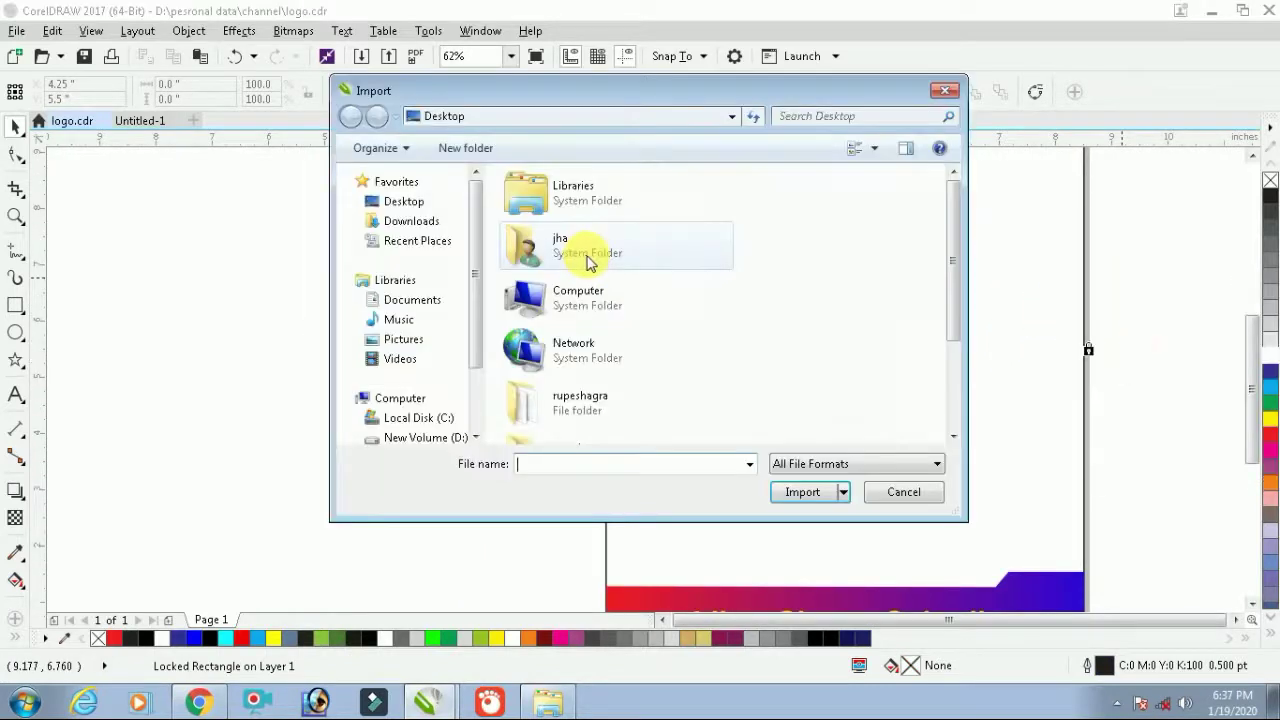
{"action": "left_click", "coordinate": [417, 204]}
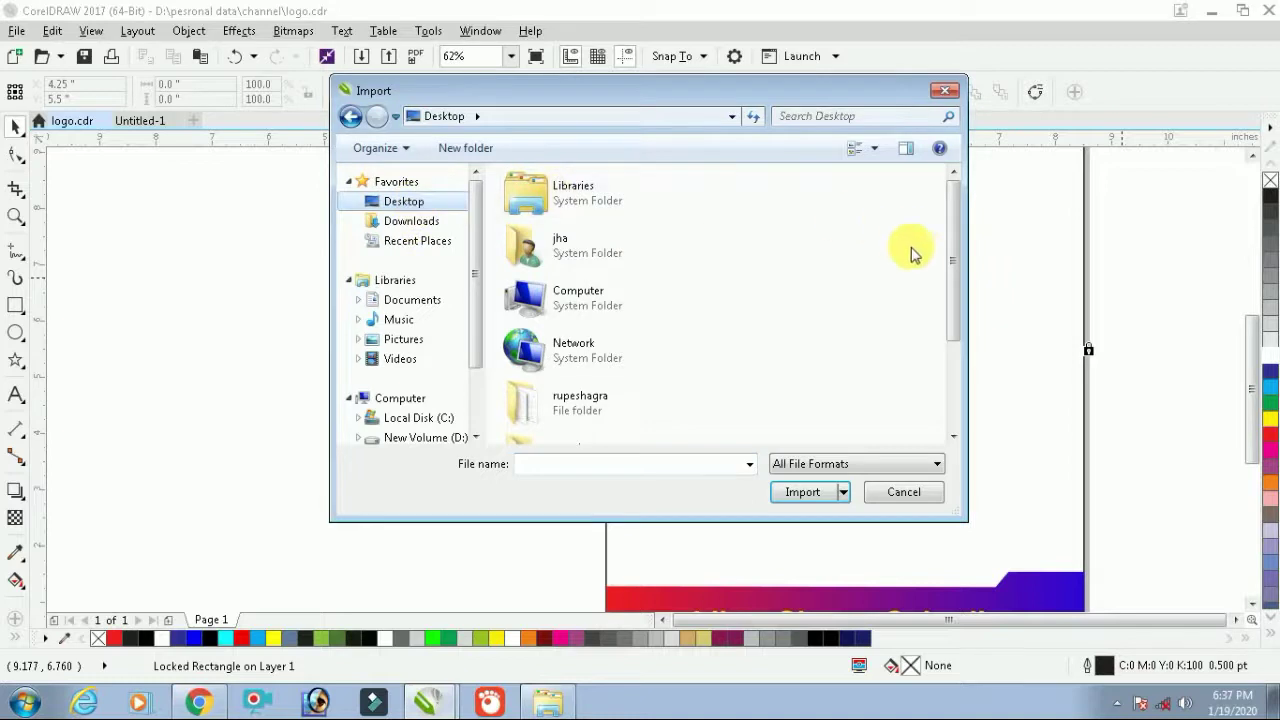
{"action": "left_click_drag", "start_coordinate": [951, 262], "coordinate": [966, 386]}
{"action": "left_click", "coordinate": [515, 413]}
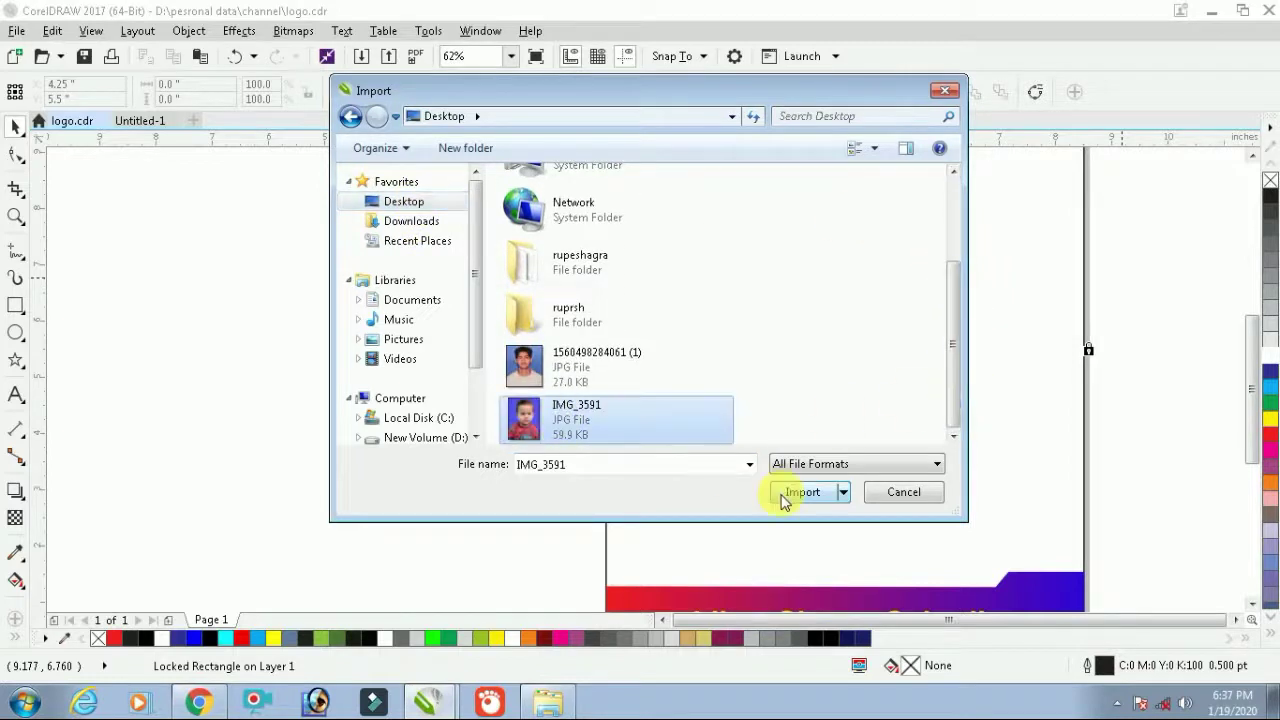
{"action": "left_click", "coordinate": [800, 491]}
{"action": "left_click_drag", "start_coordinate": [971, 294], "coordinate": [1089, 453]}
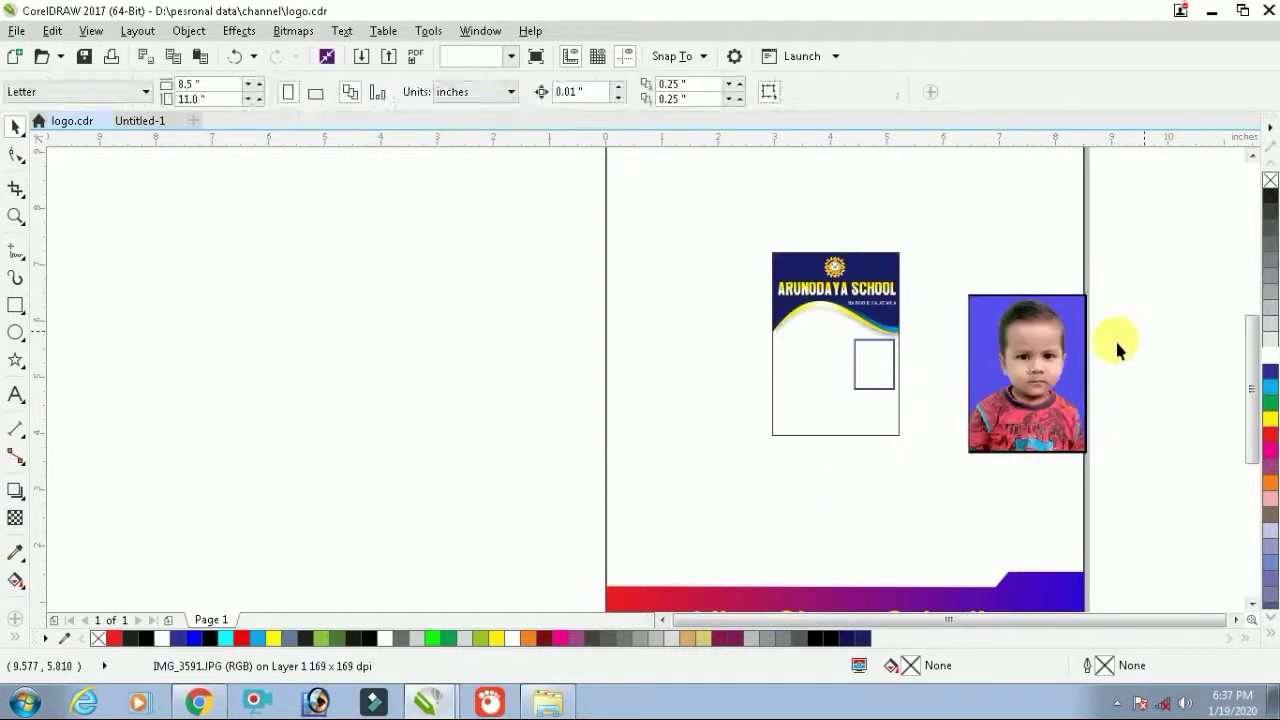
{"action": "scroll", "coordinate": [1032, 362], "scroll_direction": "up", "scroll_amount": 2}
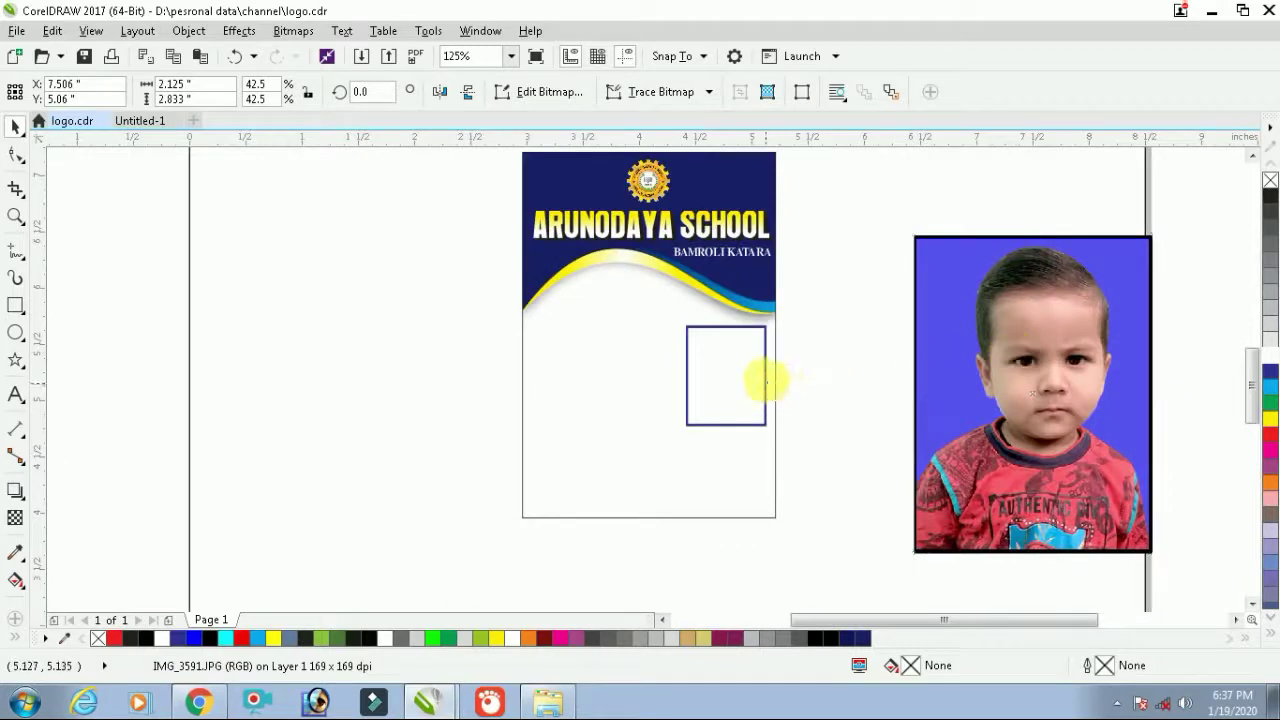
{"action": "key", "text": "a"}
PowerClip the photo inside the navy-bordered frame and start editing its contents
{"action": "right_click", "coordinate": [988, 362]}
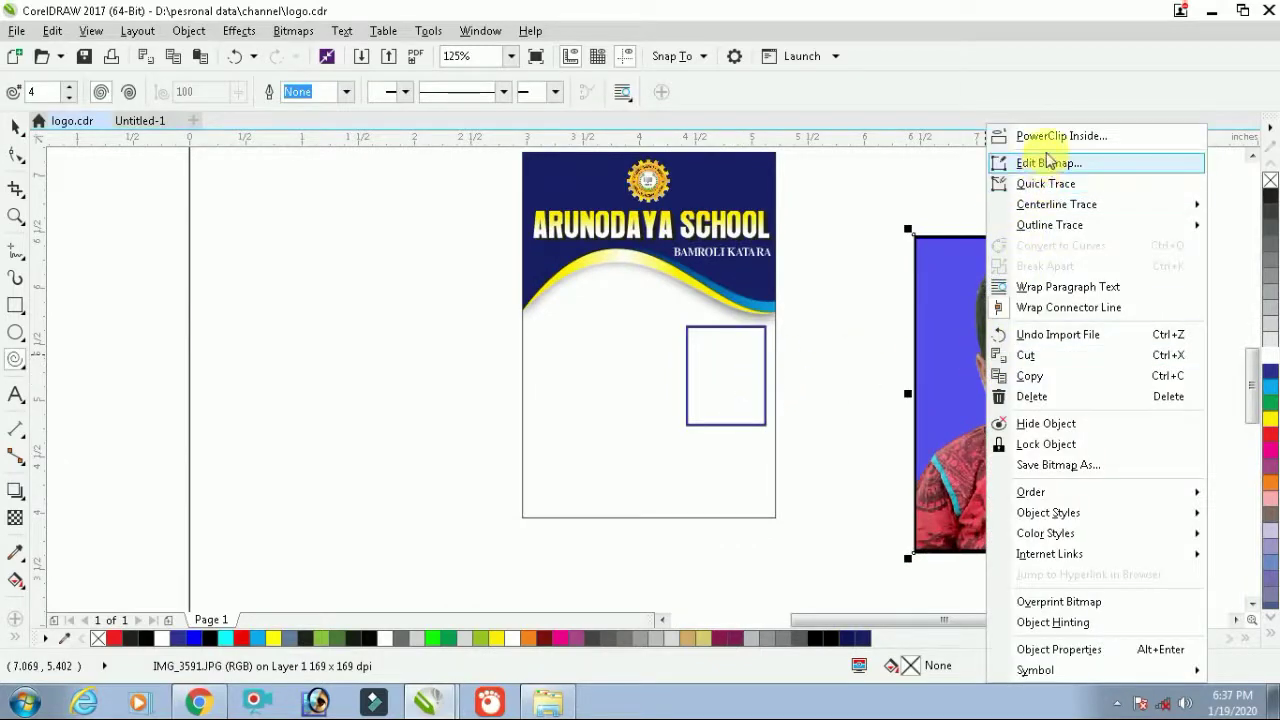
{"action": "left_click", "coordinate": [1053, 135]}
{"action": "left_click", "coordinate": [725, 374]}
{"action": "double_click", "coordinate": [725, 374]}
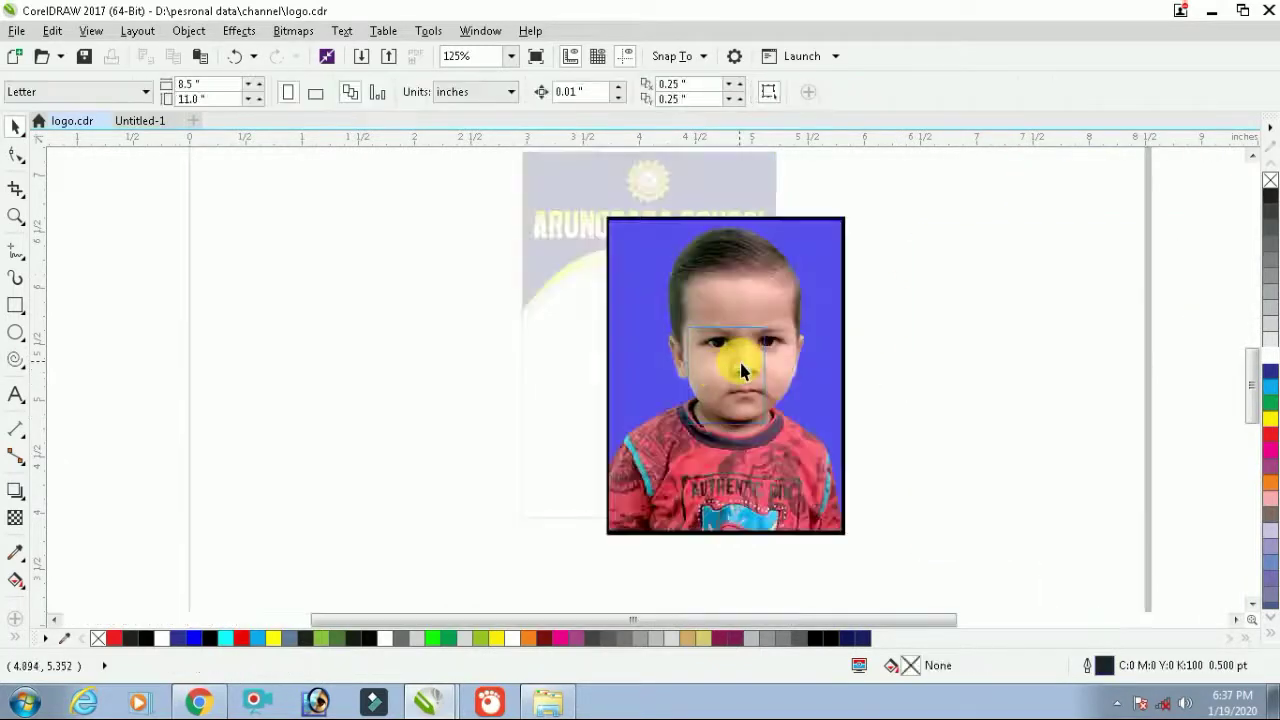
Resize and reposition the photo within the frame until it fits
{"action": "left_click_drag", "start_coordinate": [862, 220], "coordinate": [767, 321]}
{"action": "scroll", "coordinate": [752, 373], "scroll_direction": "up", "scroll_amount": 4}
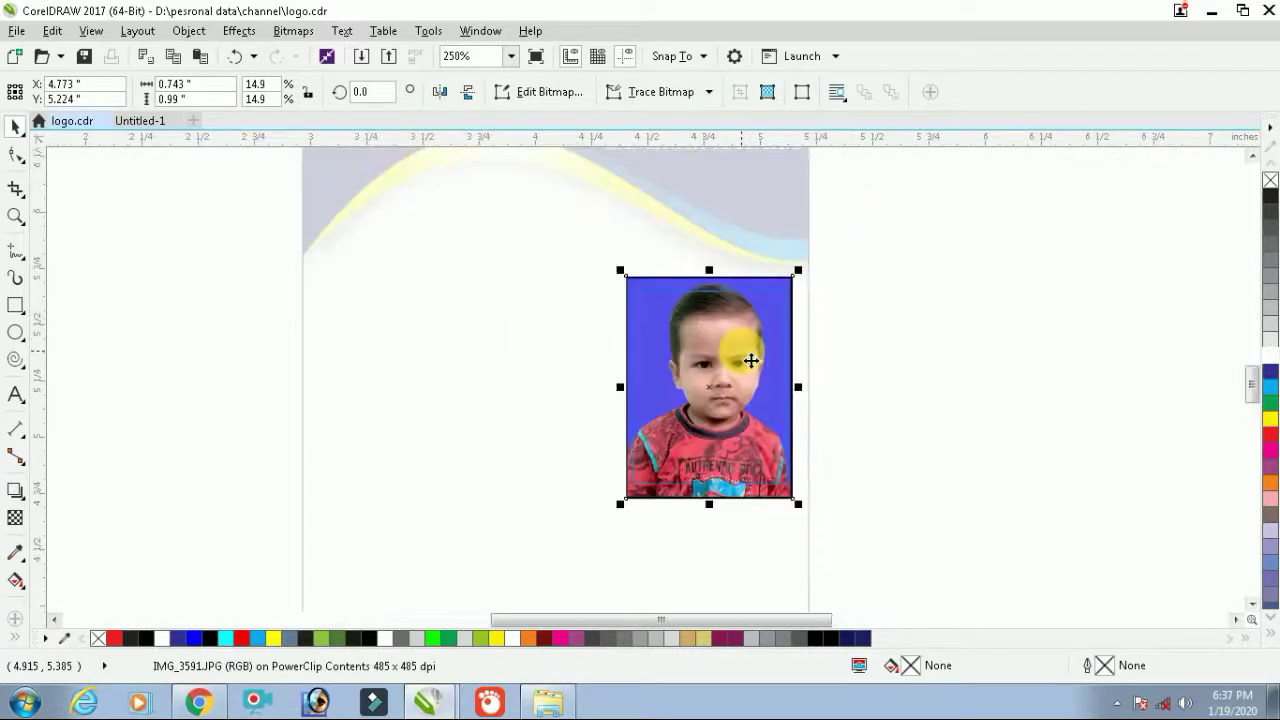
{"action": "mouse_move", "coordinate": [745, 383]}
{"action": "left_mouse_down"}
{"action": "mouse_move", "coordinate": [731, 357]}
{"action": "mouse_move", "coordinate": [740, 366]}
{"action": "left_mouse_up"}
{"action": "left_click_drag", "start_coordinate": [852, 210], "coordinate": [866, 188]}
{"action": "left_click_drag", "start_coordinate": [774, 350], "coordinate": [749, 331]}
{"action": "left_click", "coordinate": [778, 336], "text": "ctrl"}
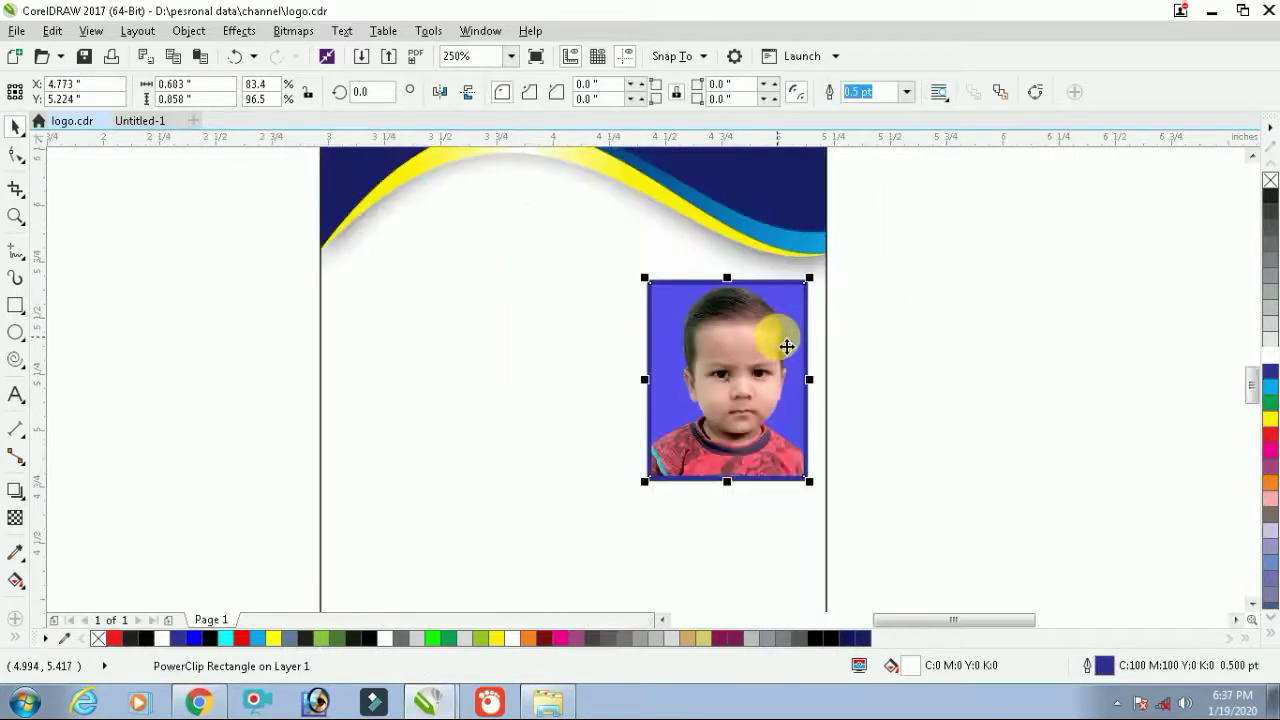
{"action": "left_click", "coordinate": [975, 341]}
{"action": "left_click", "coordinate": [770, 370], "text": "ctrl"}
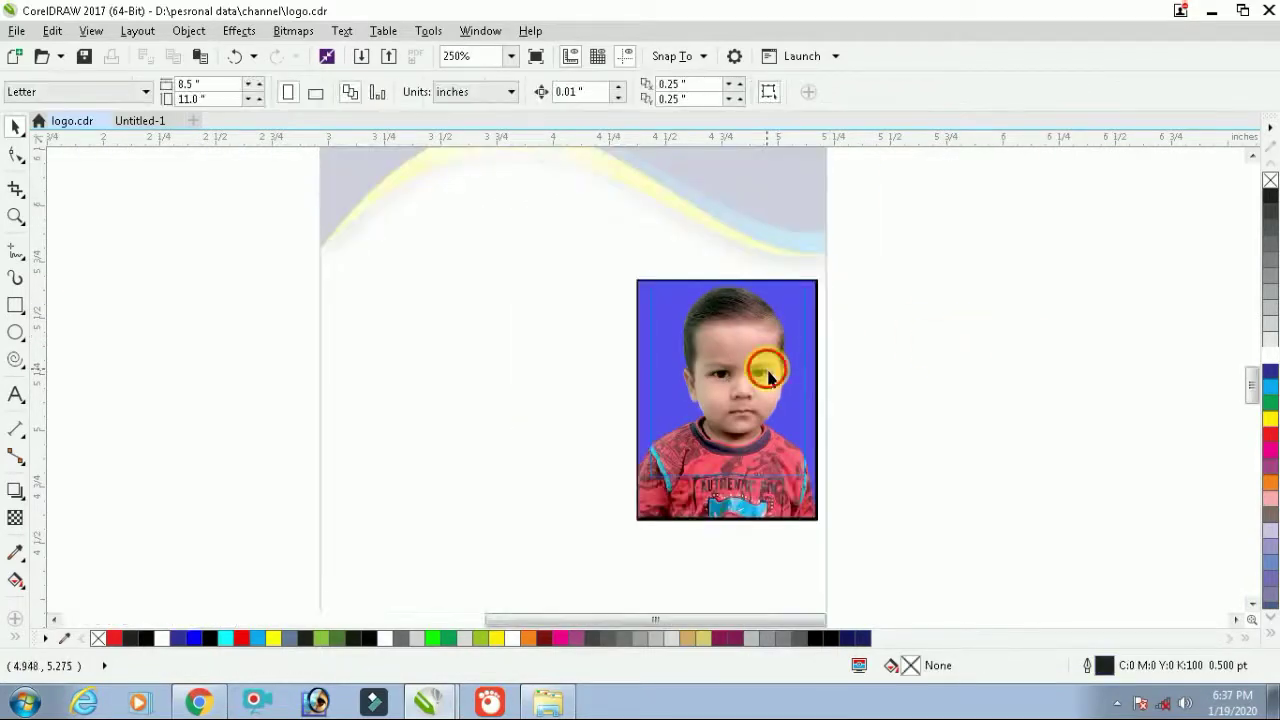
{"action": "left_click", "coordinate": [974, 329], "text": "ctrl"}
Select the card's objects, zoom to them, then clear the selection and zoom out
{"action": "scroll", "coordinate": [670, 353], "scroll_direction": "down", "scroll_amount": 2}
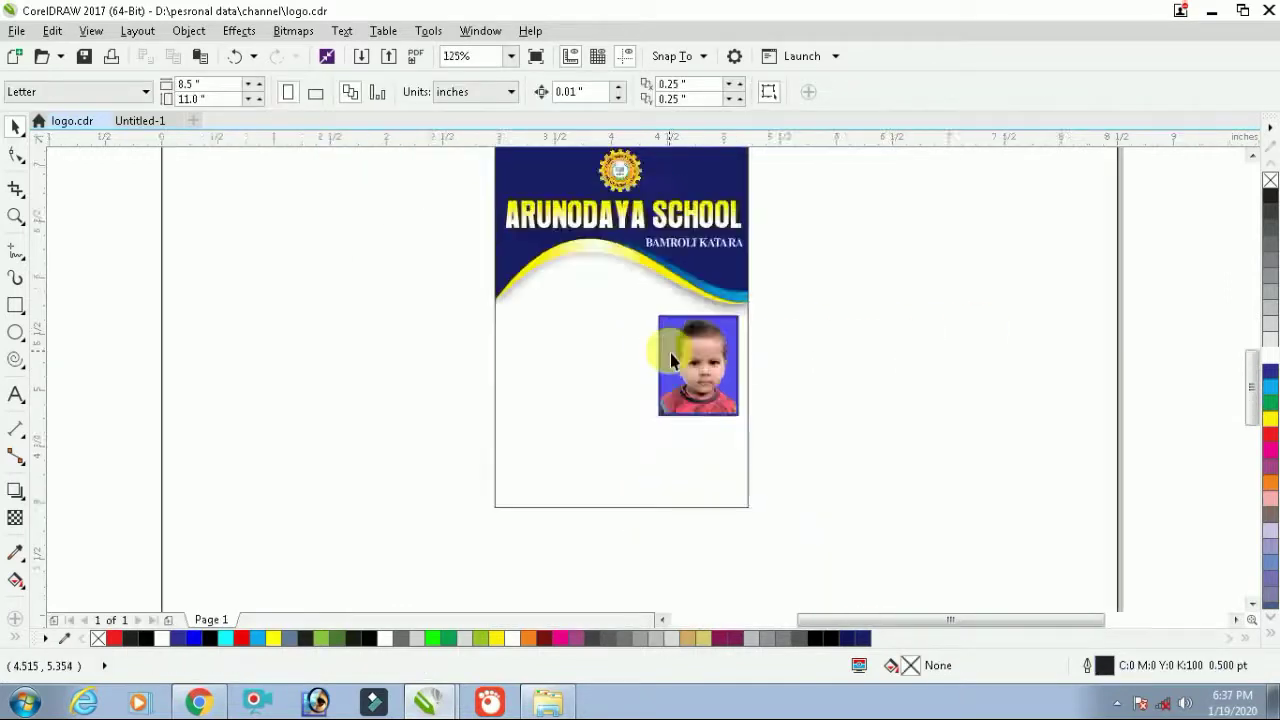
{"action": "scroll", "coordinate": [671, 357], "scroll_direction": "down", "scroll_amount": 2}
{"action": "left_click_drag", "start_coordinate": [754, 441], "coordinate": [590, 285]}
{"action": "key", "text": "shift+F2"}
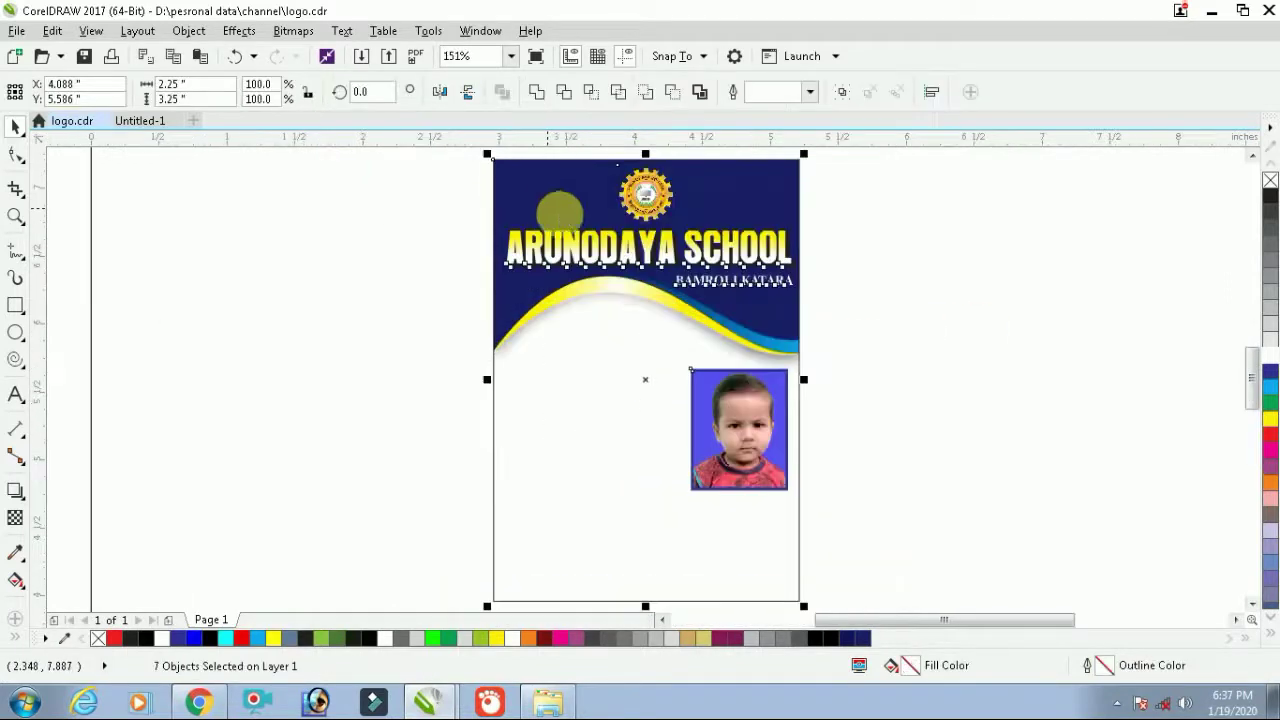
{"action": "key", "text": "Escape"}
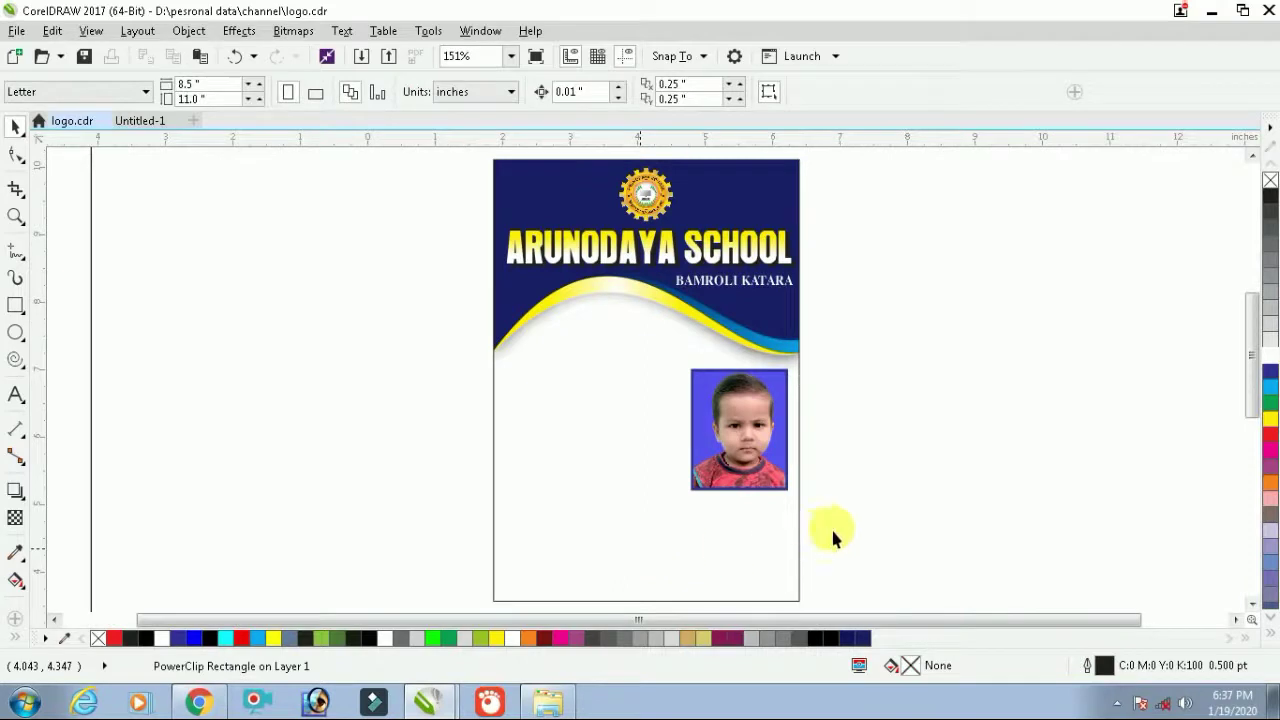
{"action": "key", "text": "F3"}
Draw a wide thin bar across the card's bottom and fill it with navy sampled from the header
{"action": "left_click", "coordinate": [15, 304]}
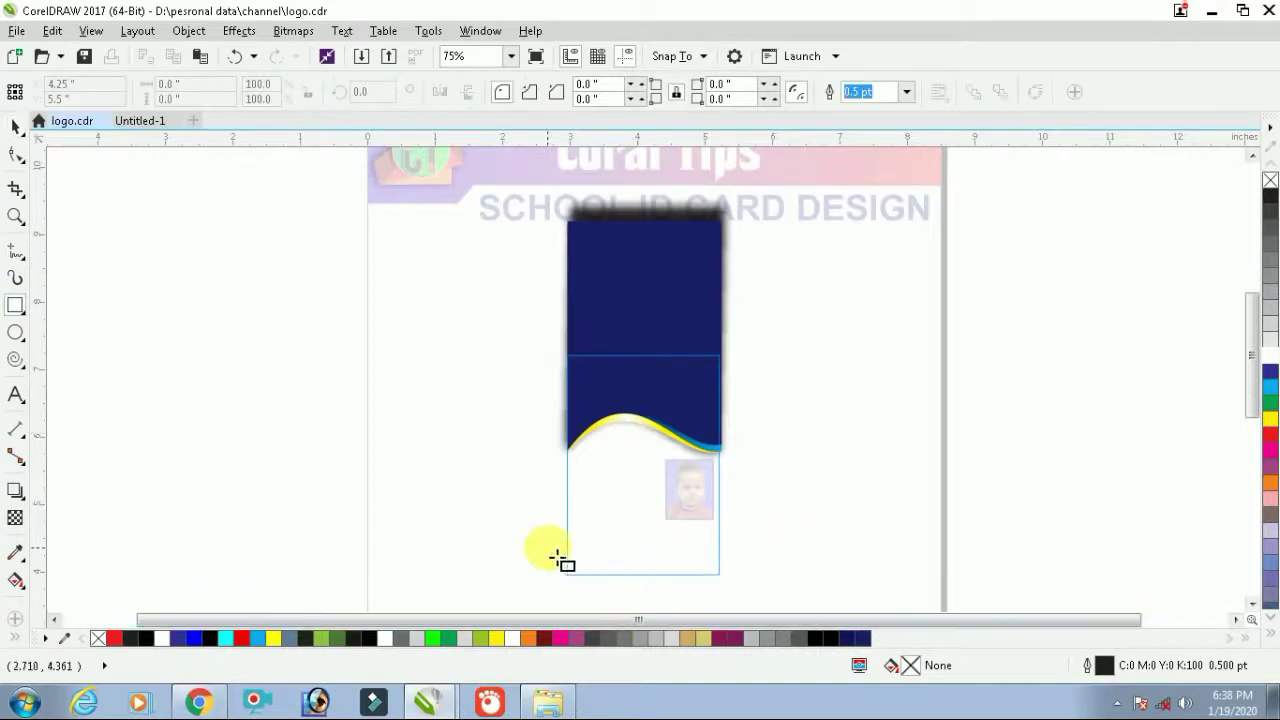
{"action": "left_click_drag", "start_coordinate": [549, 557], "coordinate": [740, 584]}
{"action": "scroll", "coordinate": [700, 580], "scroll_direction": "up", "scroll_amount": 1}
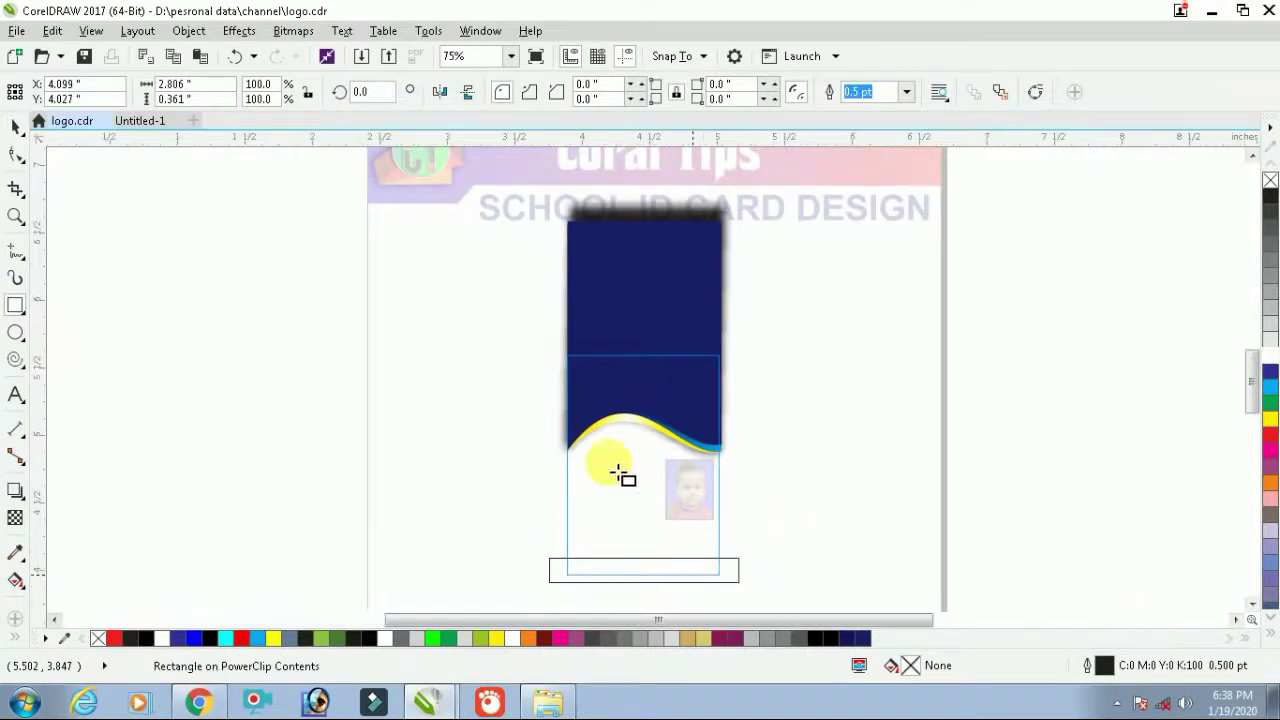
{"action": "left_click", "coordinate": [15, 552]}
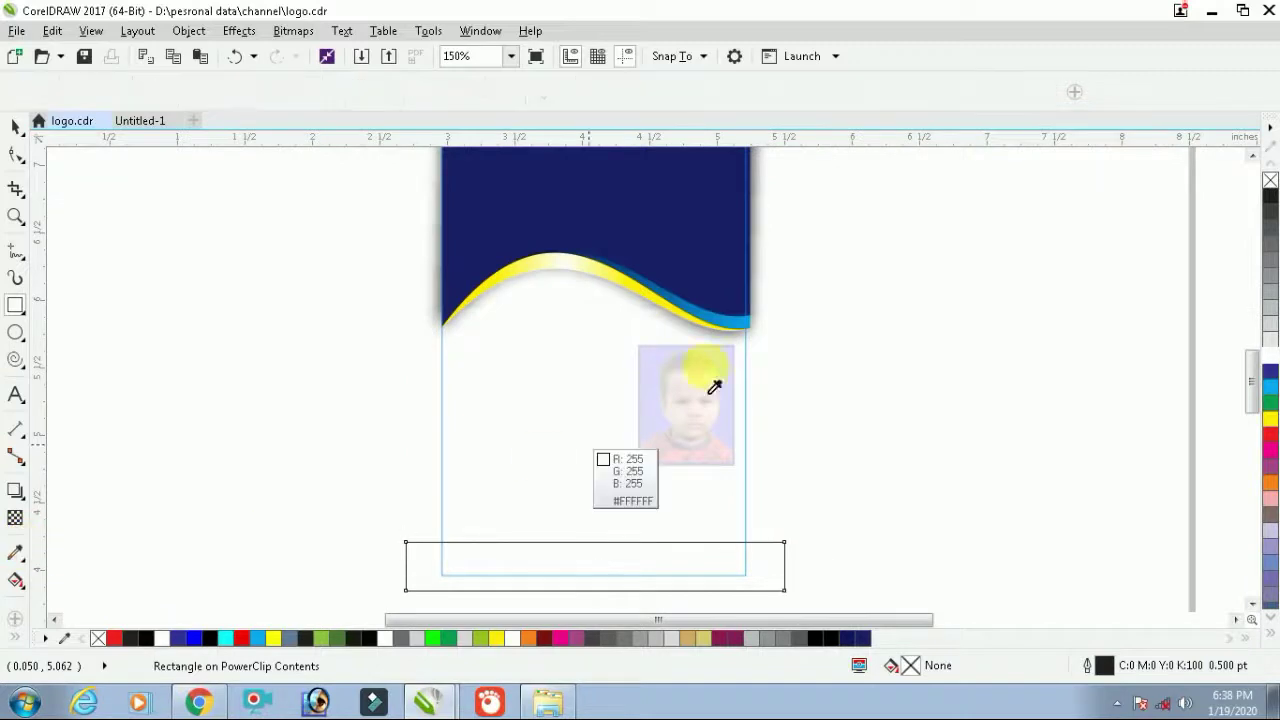
{"action": "left_click", "coordinate": [680, 271]}
{"action": "left_click", "coordinate": [662, 555]}
{"action": "key", "text": "space"}
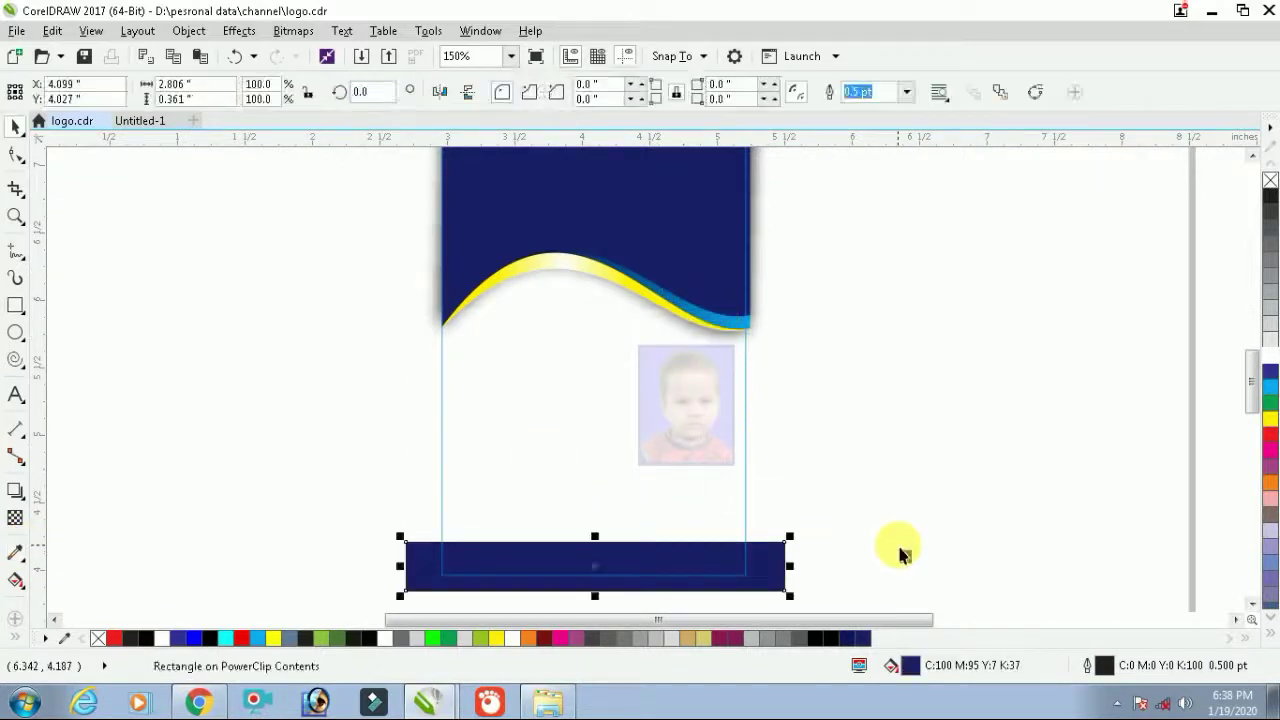
Remove the navy bar's outline and move it down to the card's bottom edge
{"action": "left_click", "coordinate": [903, 551]}
{"action": "left_click", "coordinate": [700, 551]}
{"action": "scroll", "coordinate": [707, 566], "scroll_direction": "up", "scroll_amount": 1}
{"action": "scroll", "coordinate": [707, 566], "scroll_direction": "up", "scroll_amount": 1}
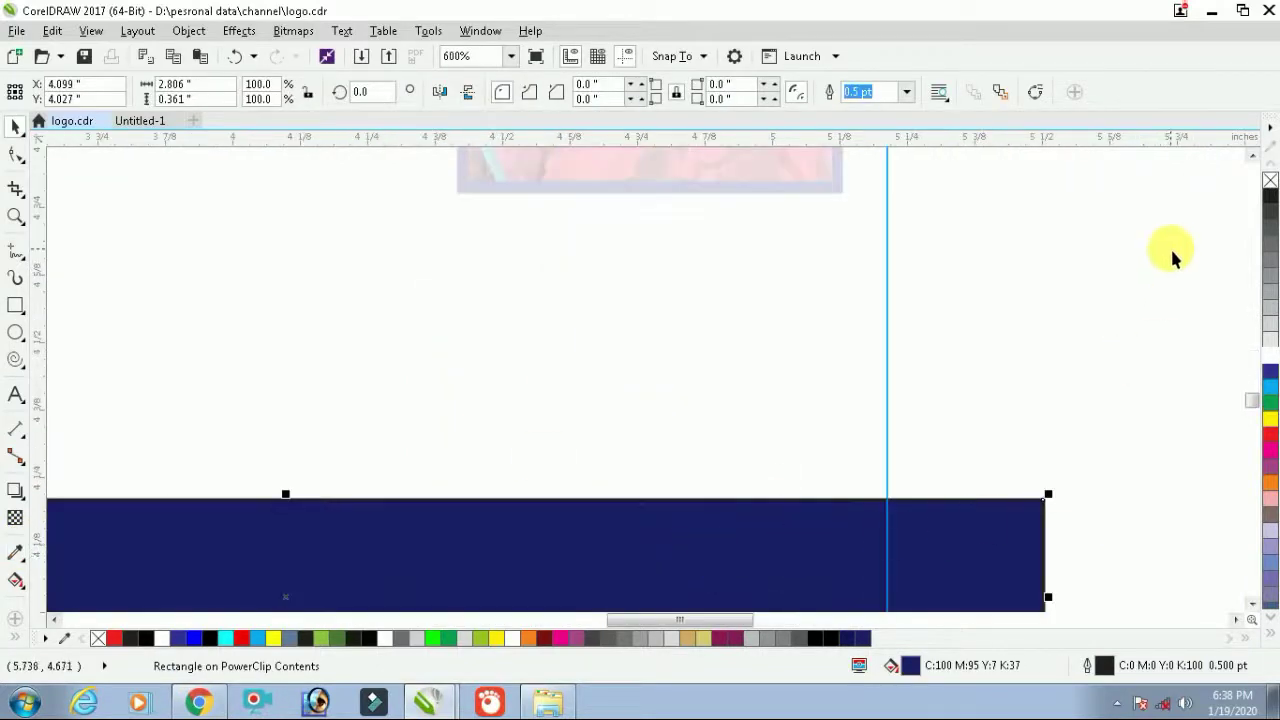
{"action": "right_click", "coordinate": [1270, 180]}
{"action": "scroll", "coordinate": [706, 526], "scroll_direction": "down", "scroll_amount": 1}
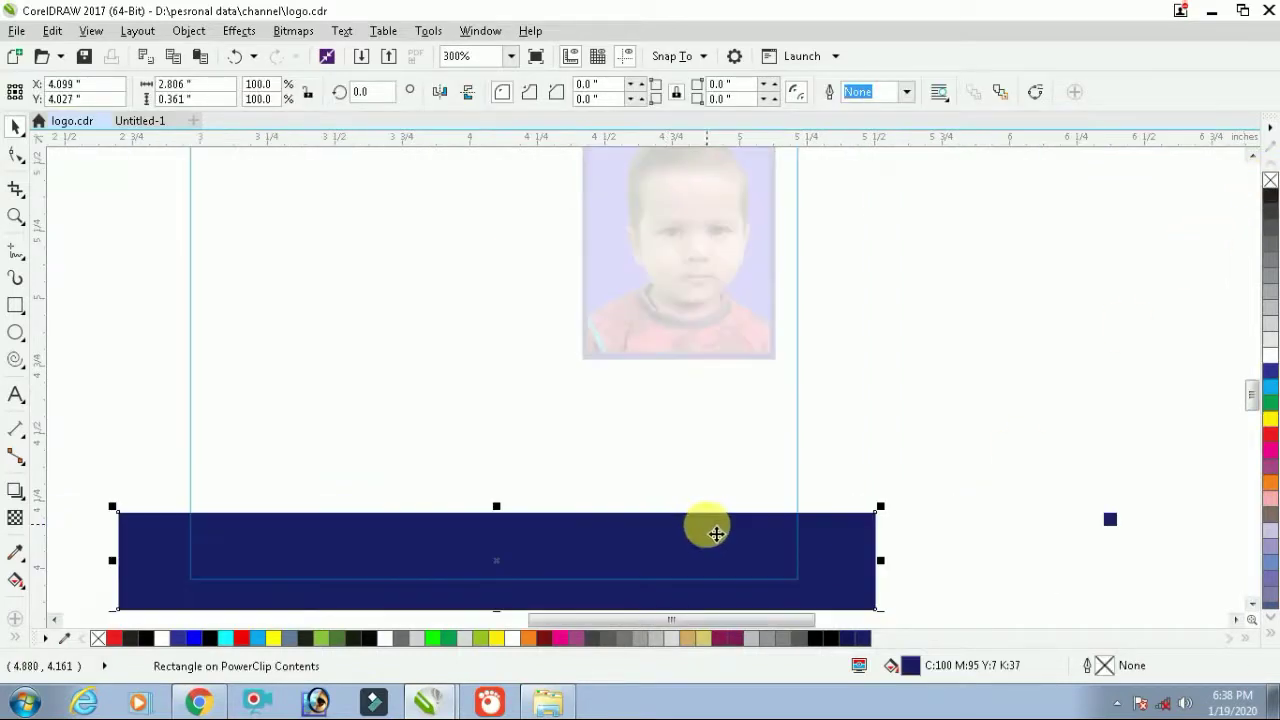
{"action": "scroll", "coordinate": [600, 555], "scroll_direction": "down", "scroll_amount": 2}
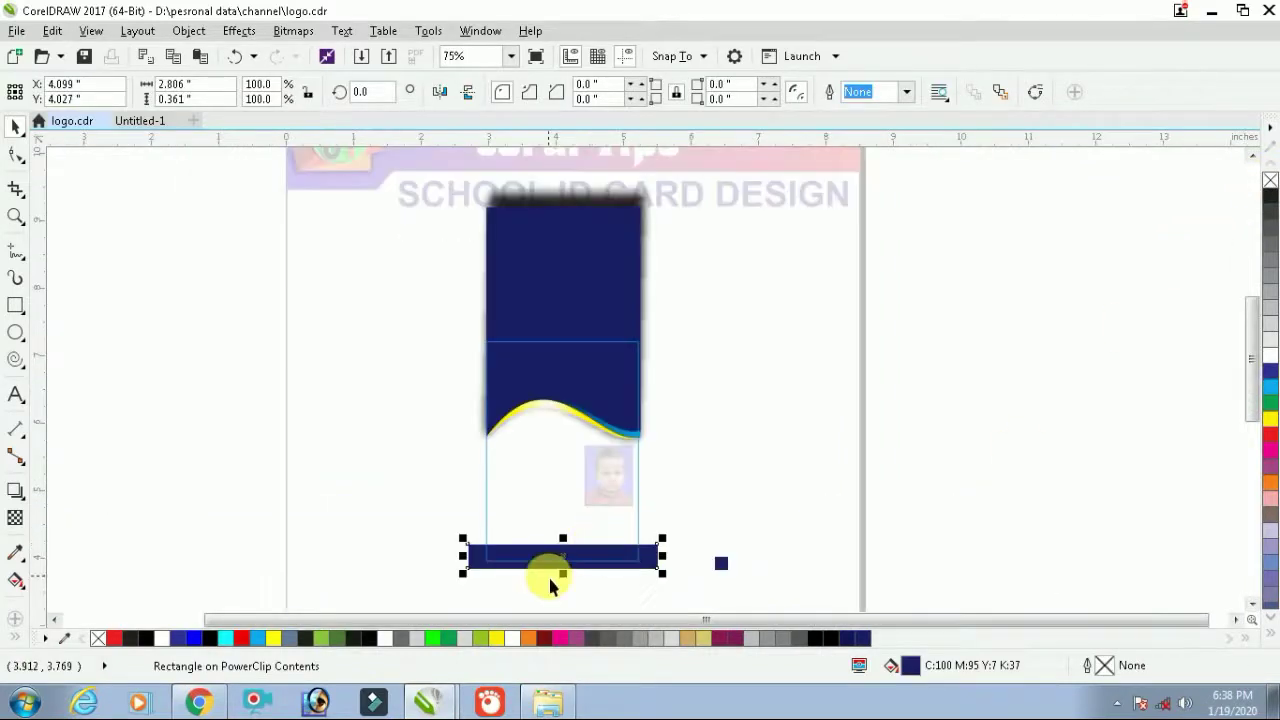
{"action": "scroll", "coordinate": [573, 574], "scroll_direction": "up", "scroll_amount": 2}
{"action": "scroll", "coordinate": [557, 569], "scroll_direction": "up", "scroll_amount": 1}
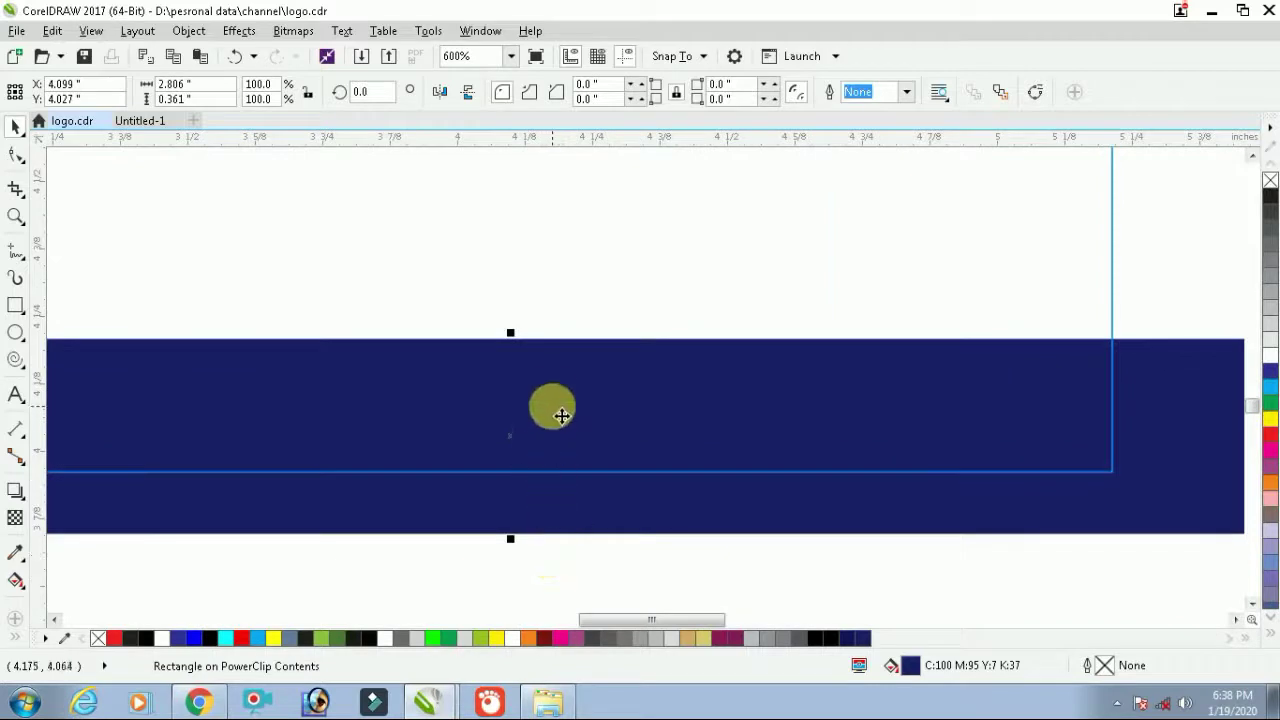
{"action": "left_click_drag", "start_coordinate": [551, 377], "coordinate": [563, 467]}
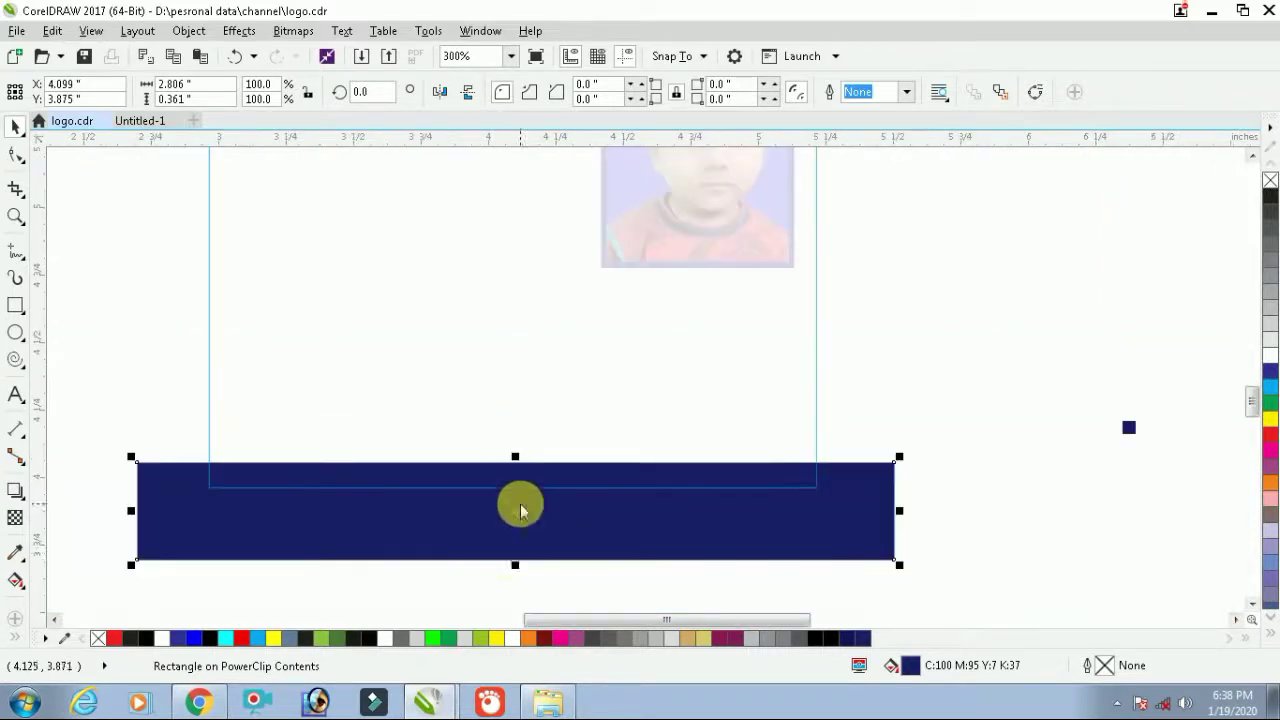
{"action": "scroll", "coordinate": [518, 508], "scroll_direction": "down", "scroll_amount": 1}
Add a thin light-blue line along the bar's top, then finish editing the PowerClip
{"action": "left_click_drag", "start_coordinate": [519, 566], "coordinate": [521, 482]}
{"action": "scroll", "coordinate": [521, 480], "scroll_direction": "up", "scroll_amount": 5}
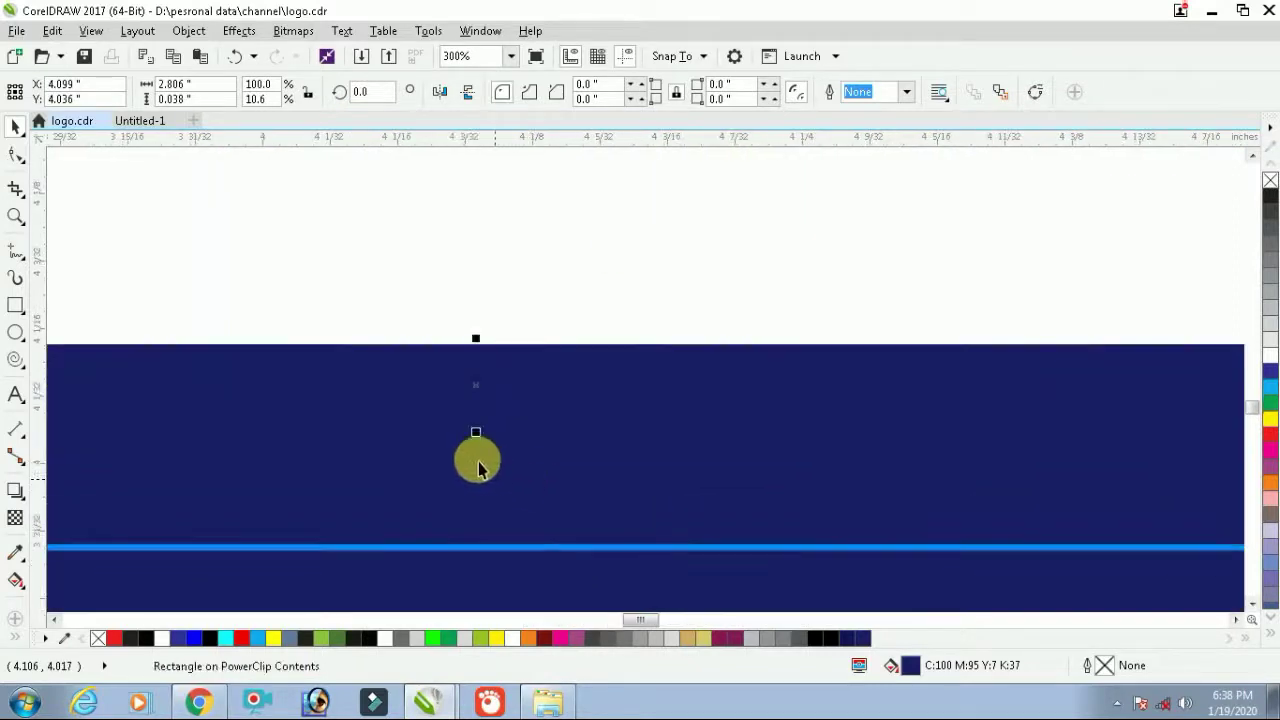
{"action": "left_click_drag", "start_coordinate": [477, 434], "coordinate": [486, 410]}
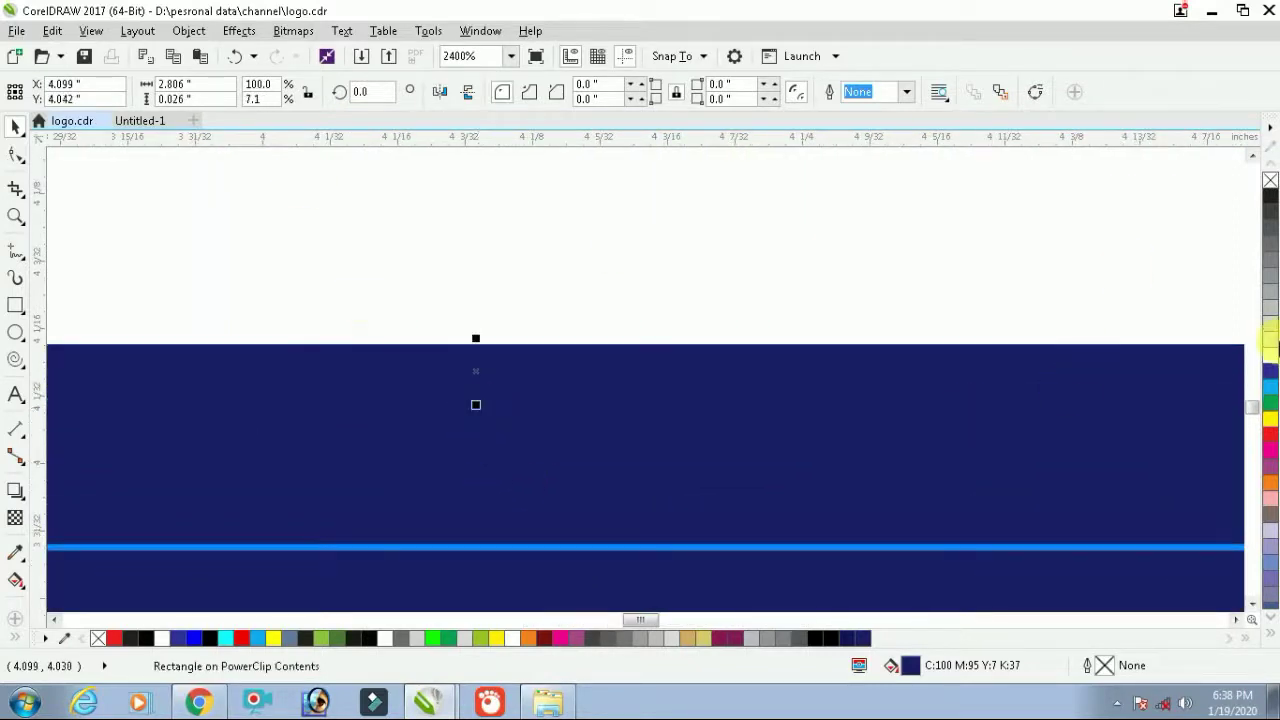
{"action": "left_click", "coordinate": [1271, 385]}
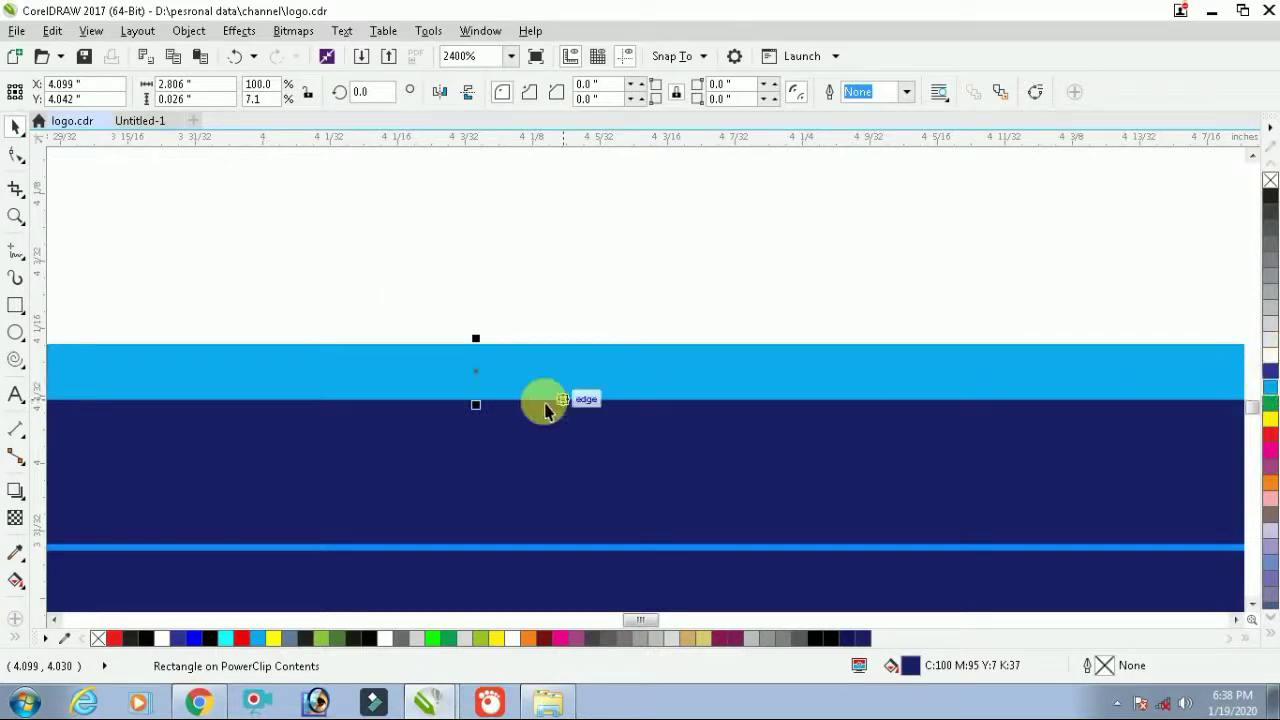
{"action": "left_click_drag", "start_coordinate": [477, 407], "coordinate": [480, 380]}
{"action": "scroll", "coordinate": [480, 380], "scroll_direction": "down", "scroll_amount": 4}
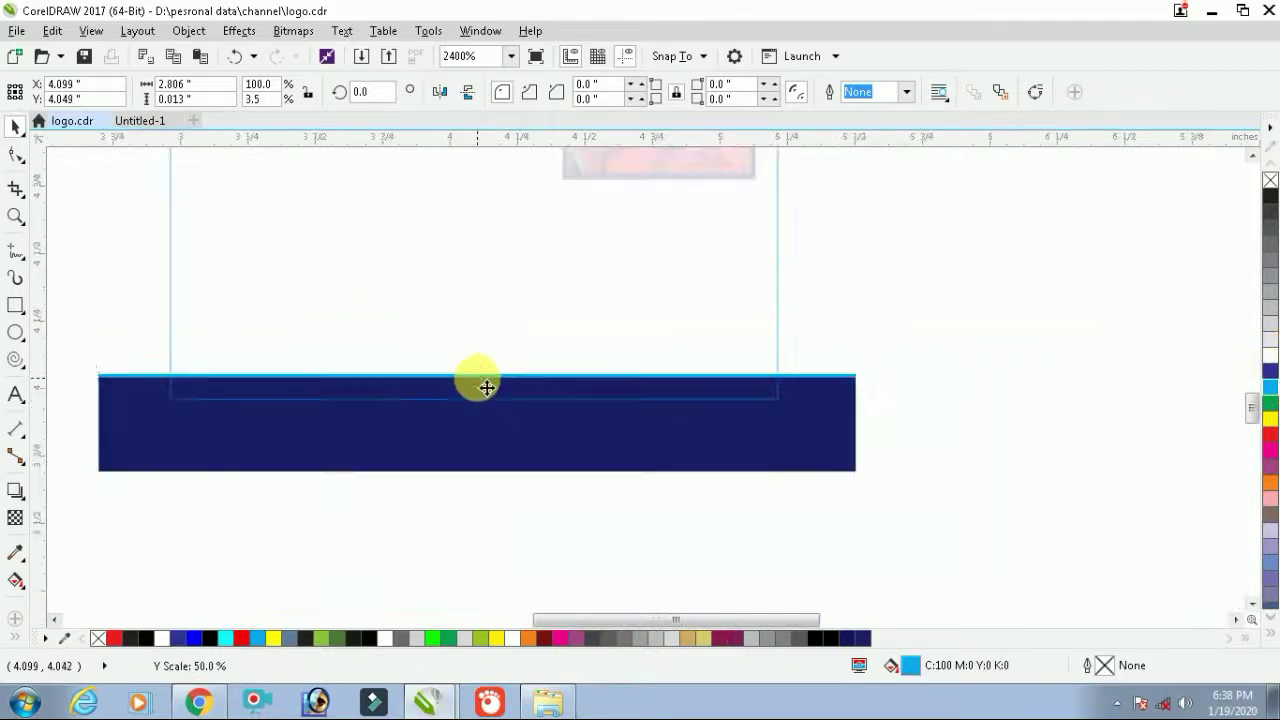
{"action": "scroll", "coordinate": [480, 380], "scroll_direction": "down", "scroll_amount": 1}
{"action": "left_click", "coordinate": [543, 343], "text": "ctrl"}
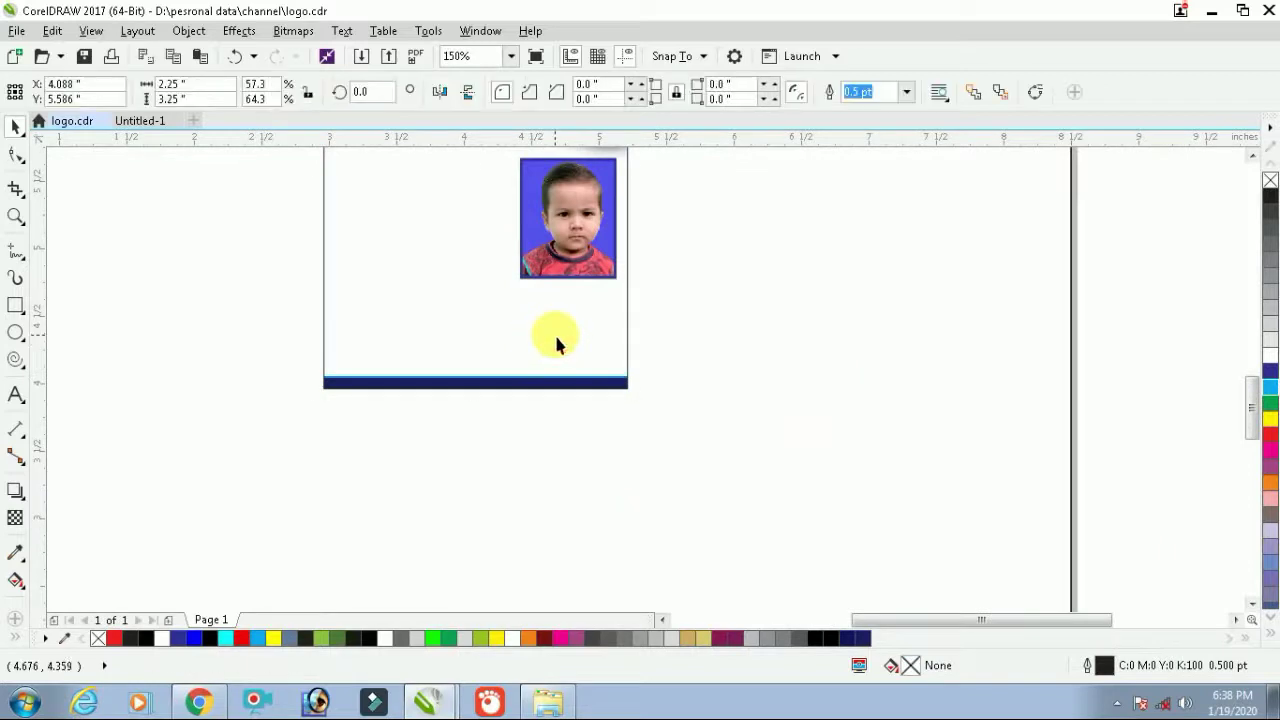
{"action": "key", "text": "shift+F2"}
Place a copy of the BAMROLI KATARA text to the right of the card
{"action": "left_click", "coordinate": [942, 345]}
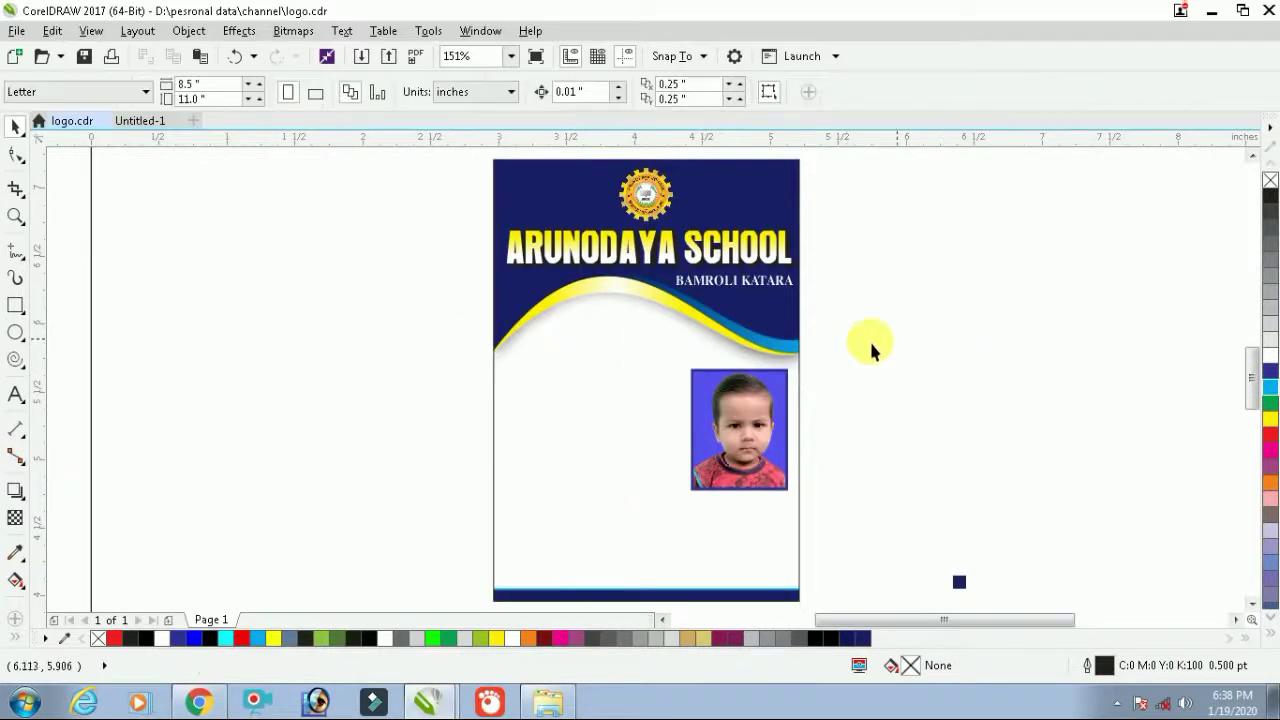
{"action": "left_click", "coordinate": [700, 282]}
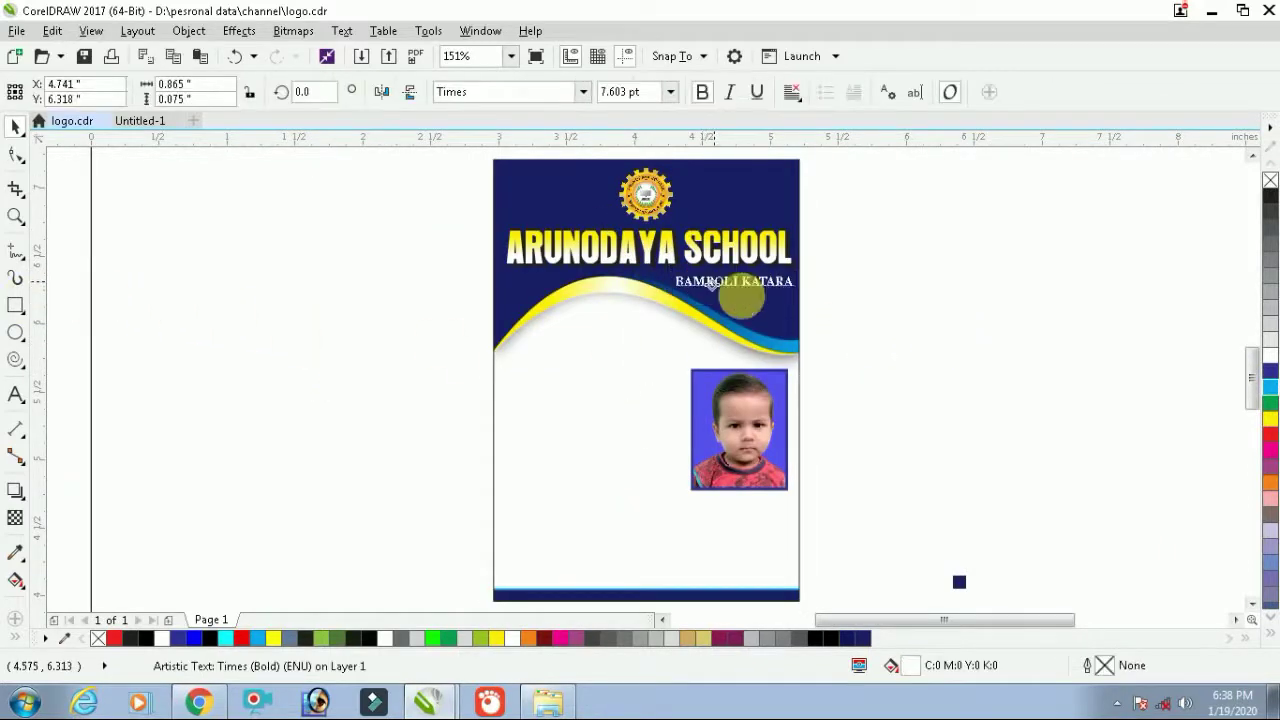
{"action": "left_click_drag", "start_coordinate": [700, 282], "coordinate": [918, 343]}
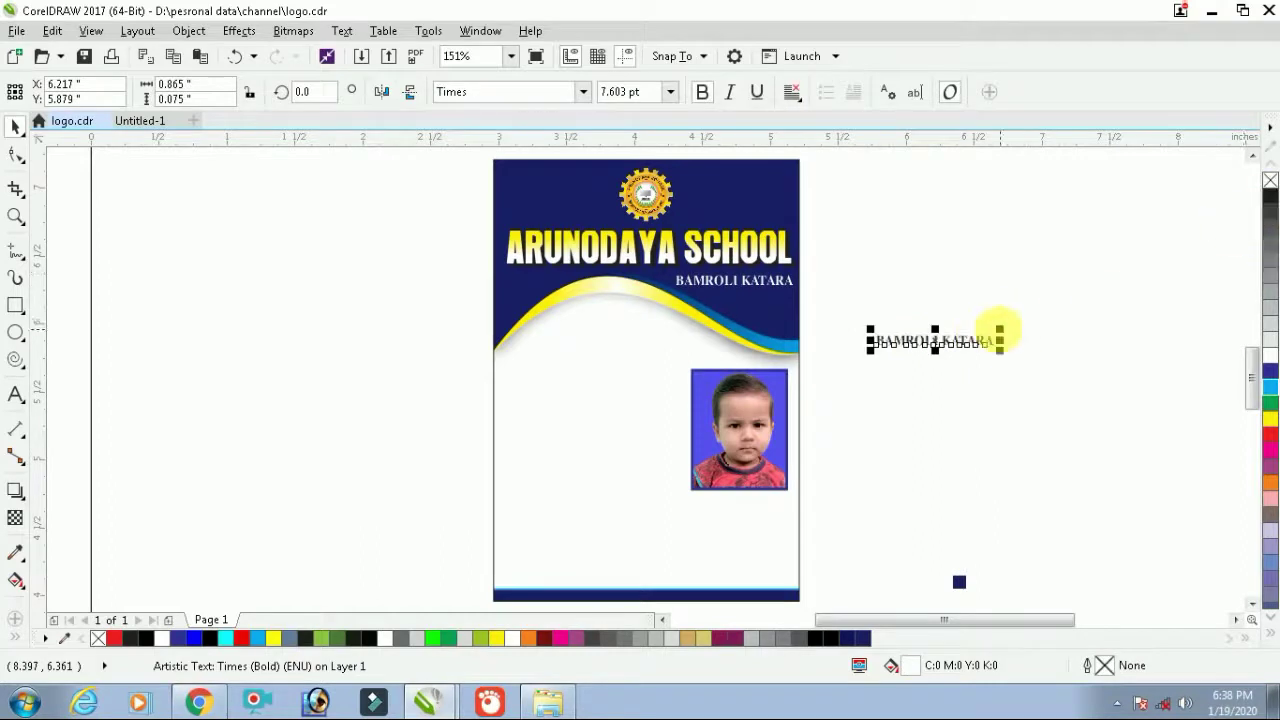
{"action": "scroll", "coordinate": [945, 342], "scroll_direction": "up", "scroll_amount": 2}
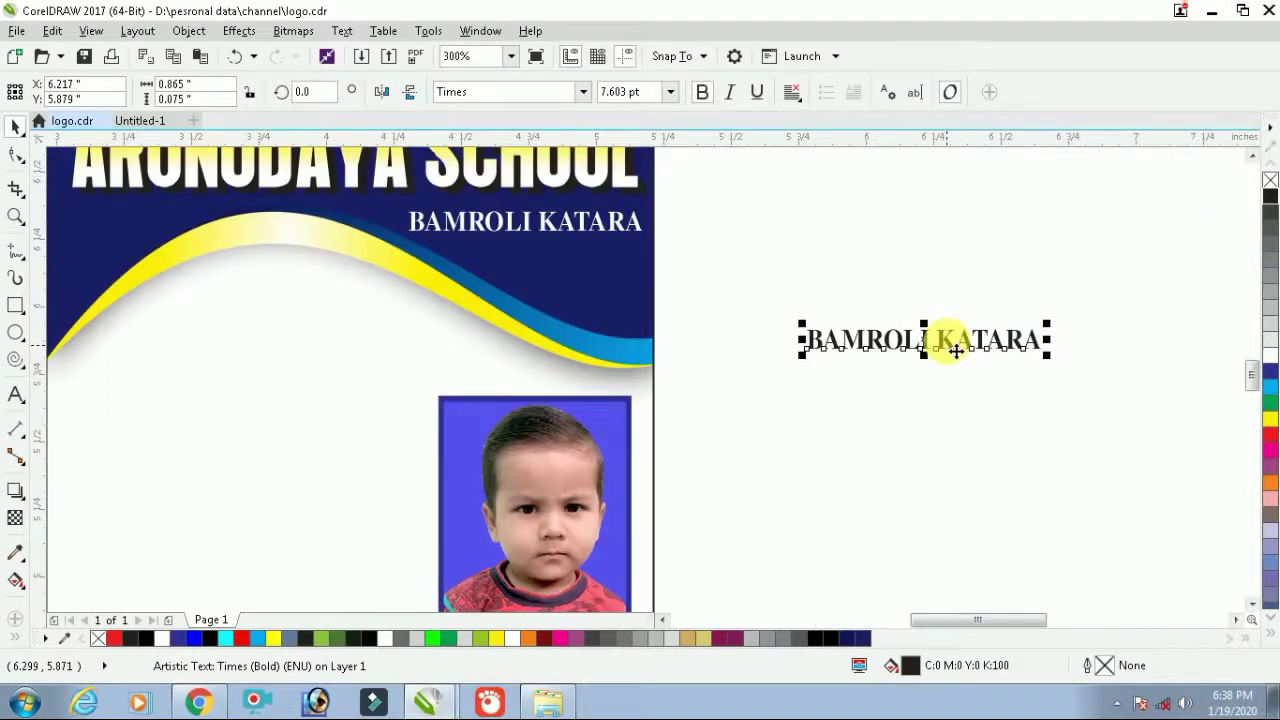
Replace the copied text with the student's name and the class U.K.G
{"action": "double_click", "coordinate": [956, 350]}
{"action": "key", "text": "ctrl+a"}
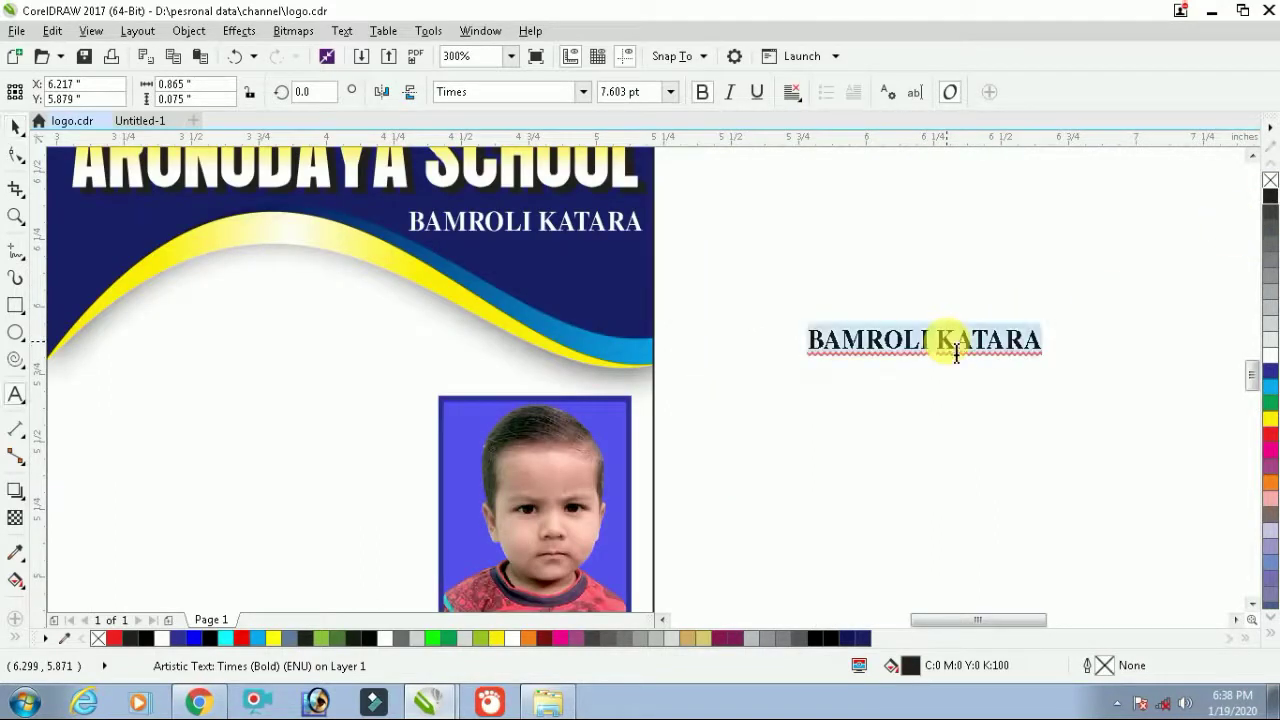
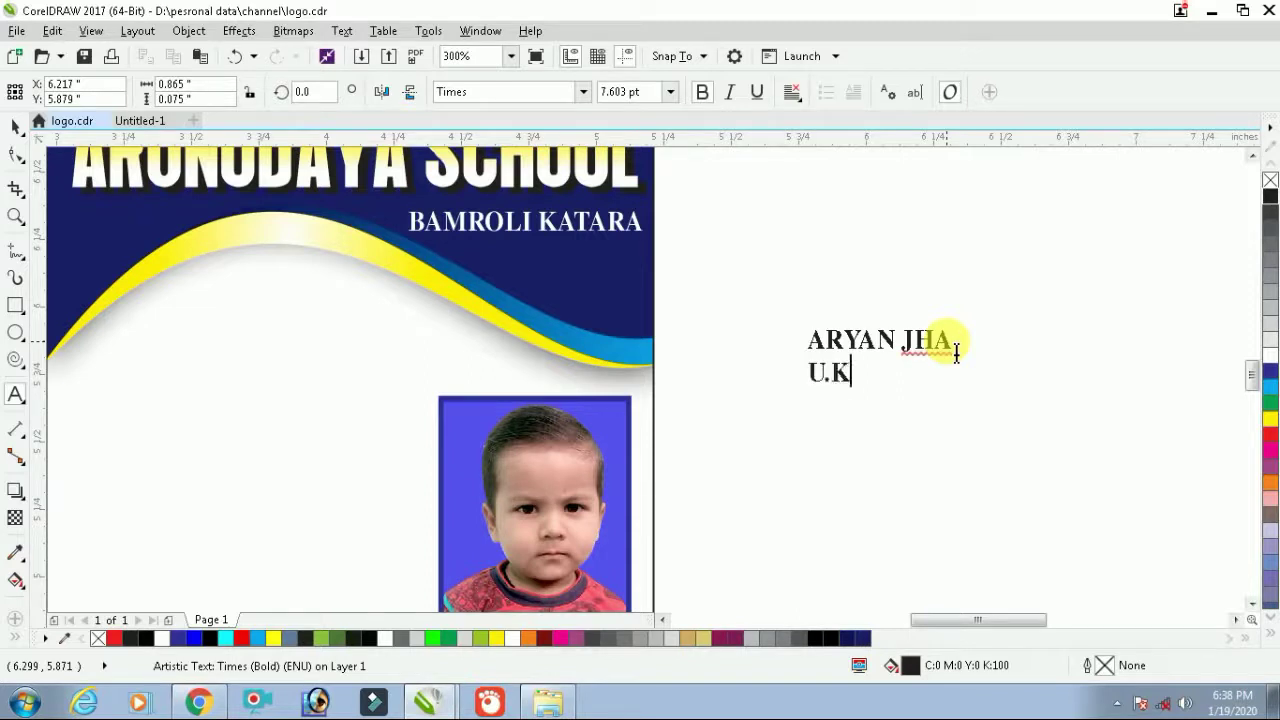
{"action": "type", "text": ".G"}
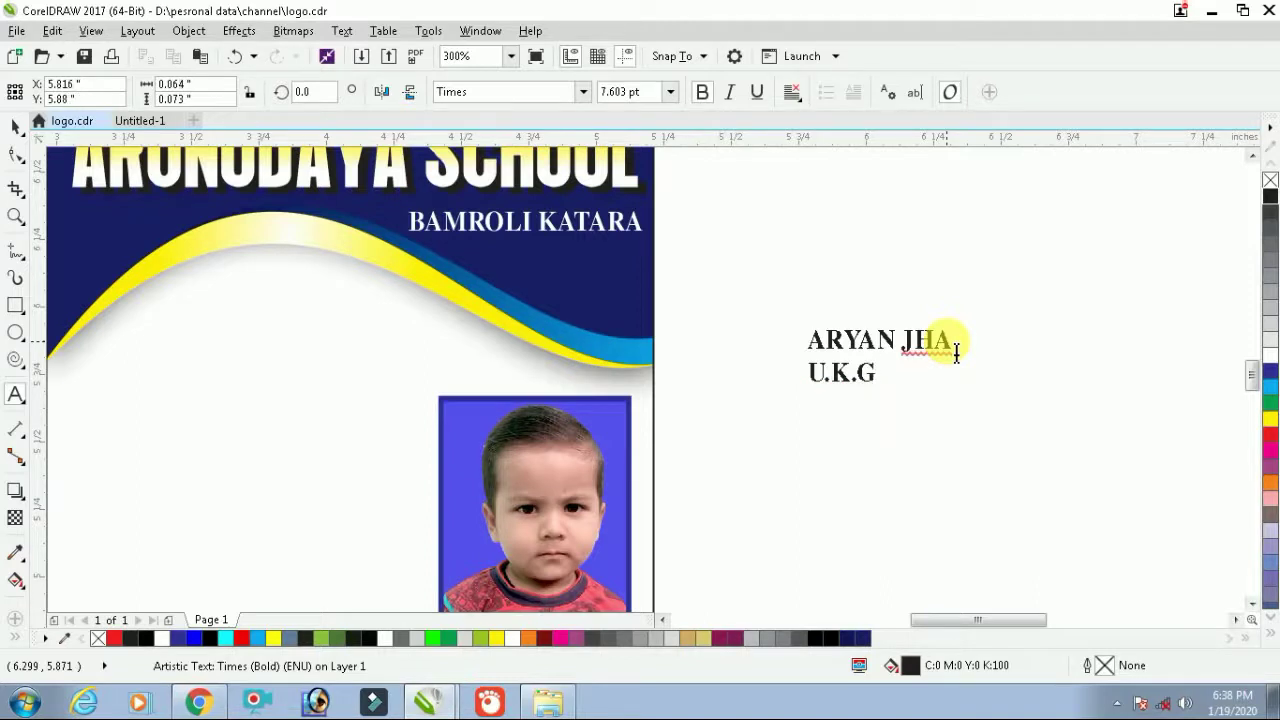
Move the name and class text onto the card and break it into separate lines
{"action": "key", "text": "ctrl+a"}
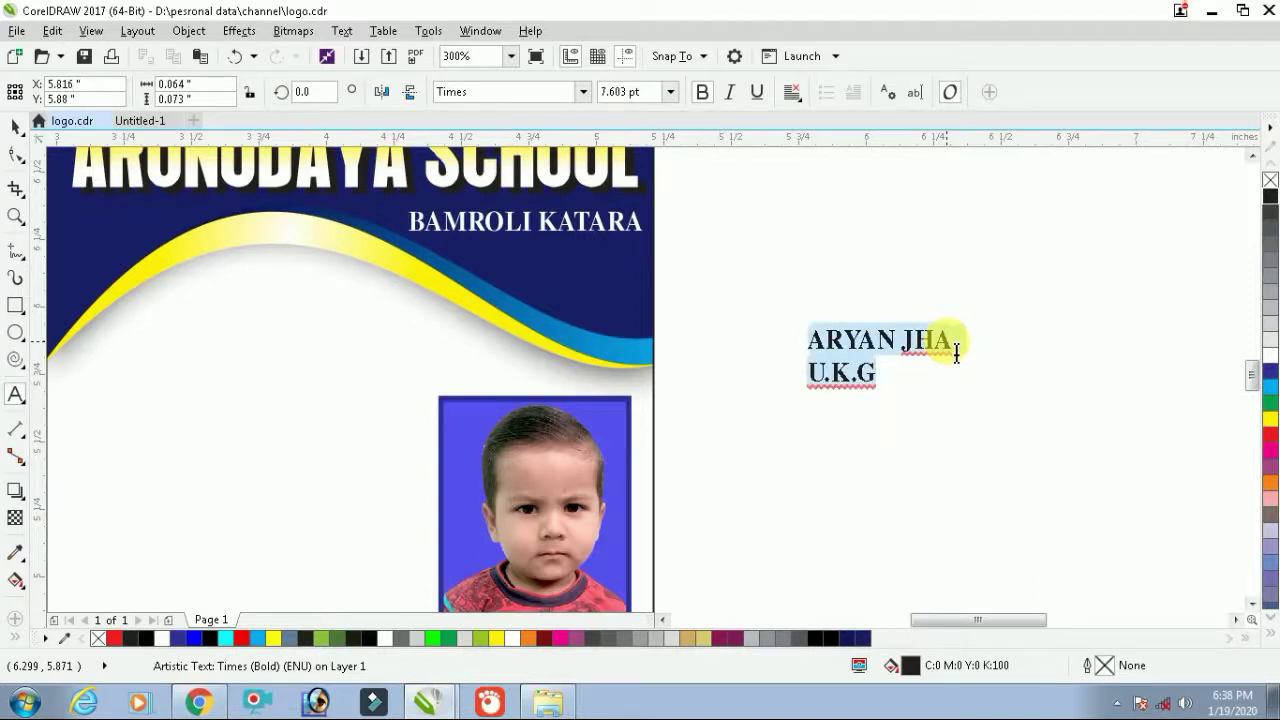
{"action": "key", "text": "ctrl+space"}
{"action": "left_click_drag", "start_coordinate": [930, 338], "coordinate": [352, 316]}
{"action": "left_click", "coordinate": [239, 31]}
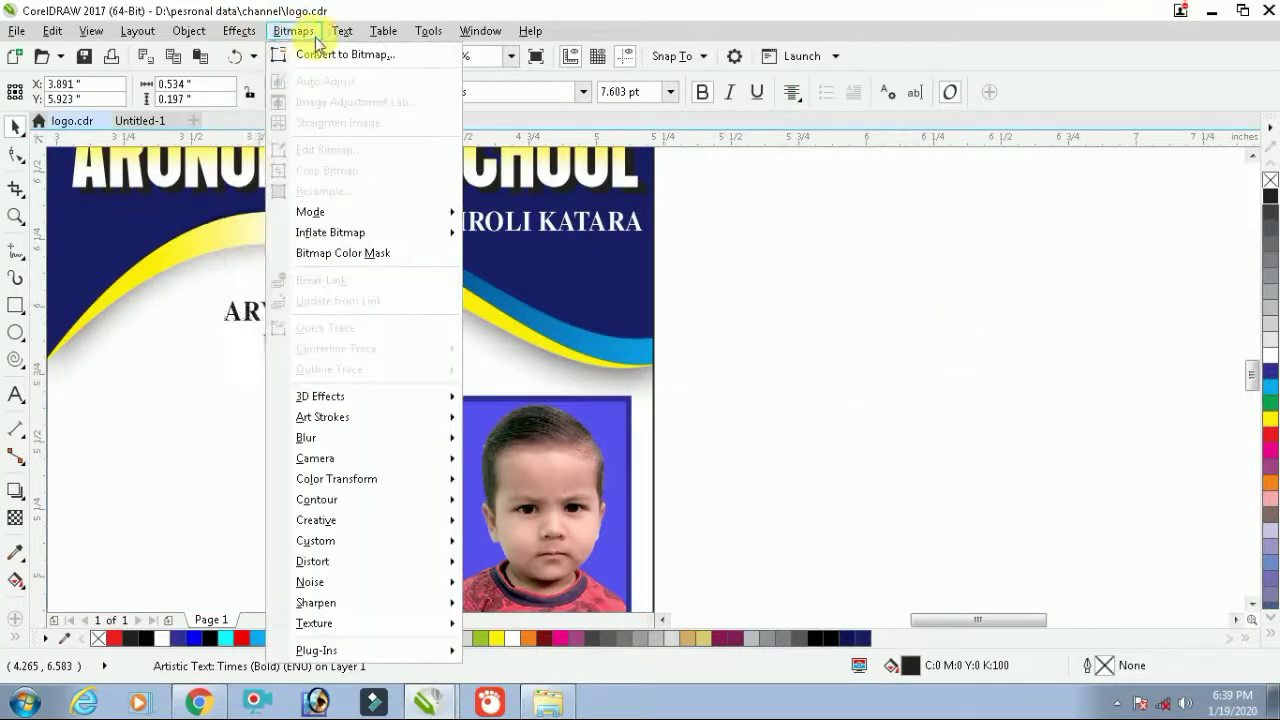
{"action": "mouse_move", "coordinate": [188, 31]}
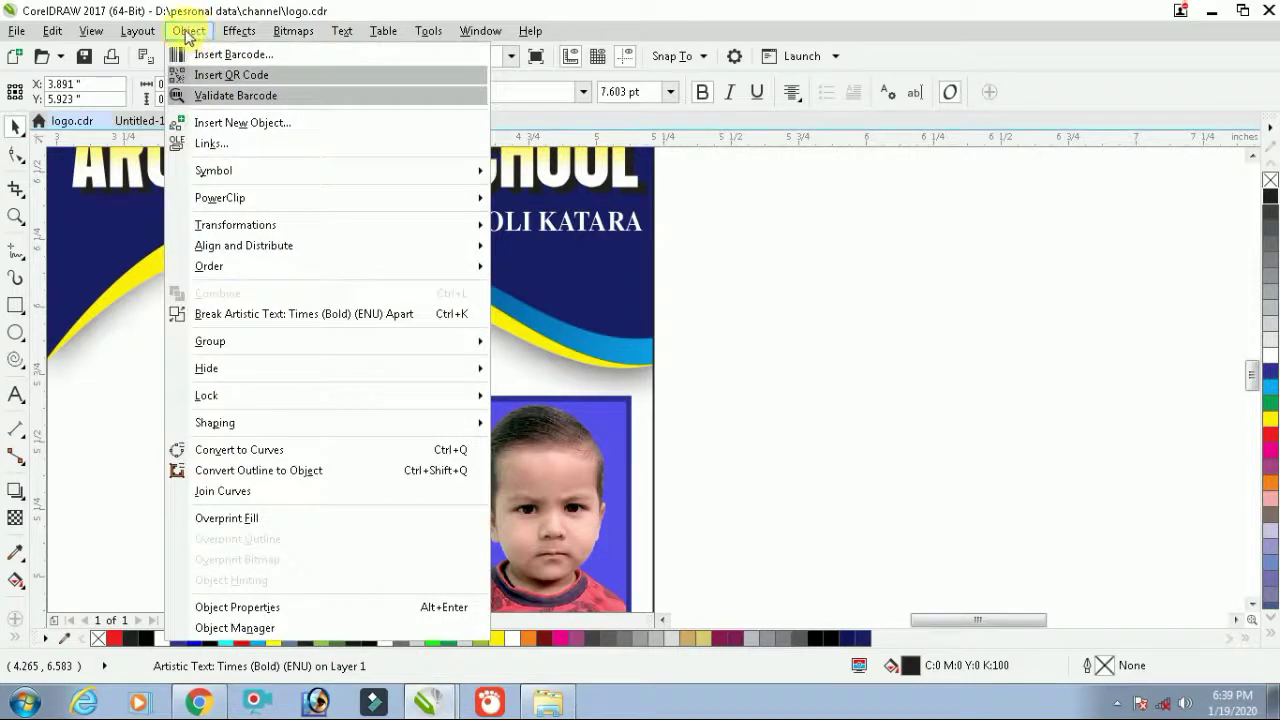
{"action": "left_click", "coordinate": [285, 314]}
{"action": "left_click", "coordinate": [929, 320]}
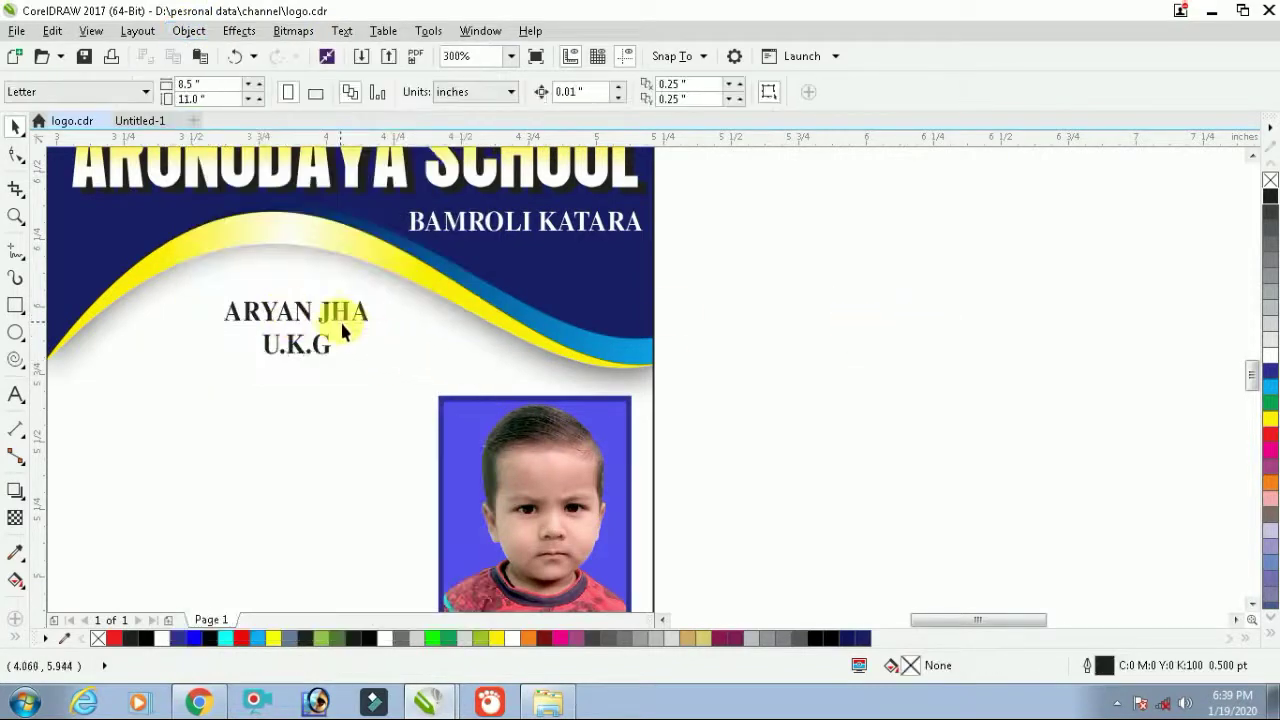
Enlarge the student's name line and shift both lines slightly left
{"action": "left_click", "coordinate": [340, 319]}
{"action": "left_click_drag", "start_coordinate": [383, 306], "coordinate": [410, 293]}
{"action": "left_click", "coordinate": [316, 354]}
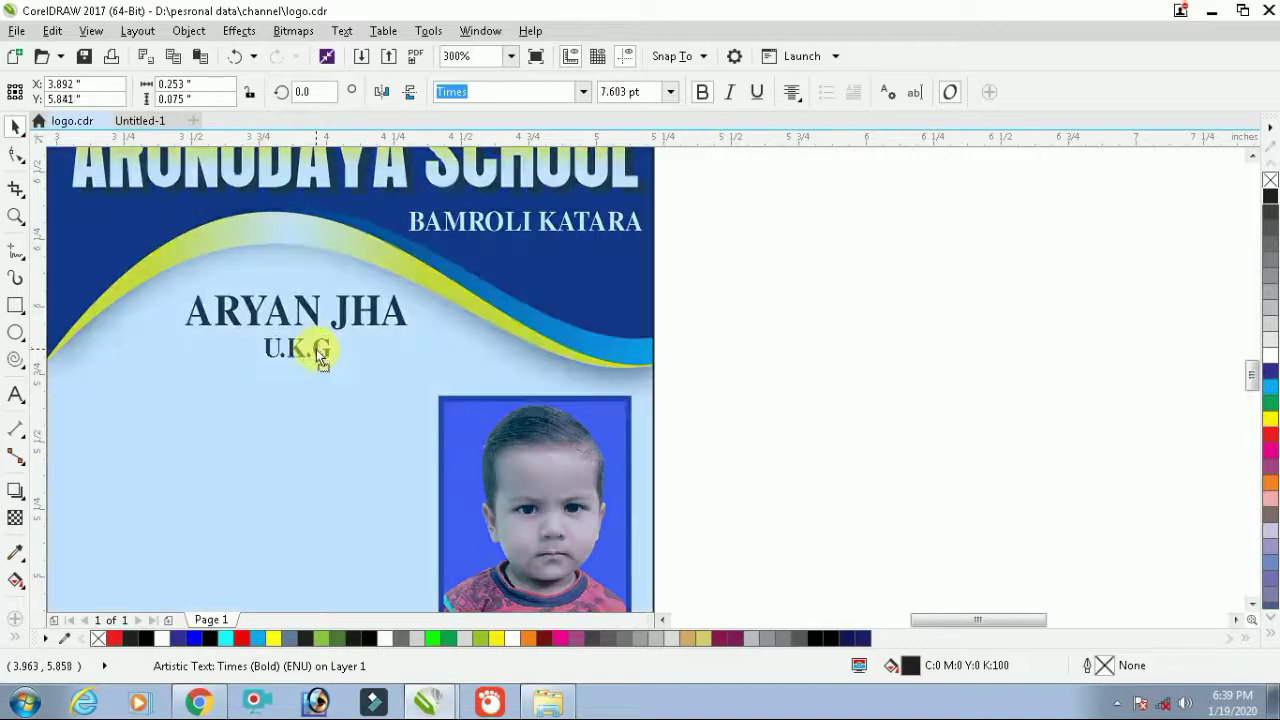
{"action": "left_click", "coordinate": [305, 313], "text": "shift"}
{"action": "left_click_drag", "start_coordinate": [303, 314], "coordinate": [295, 310]}
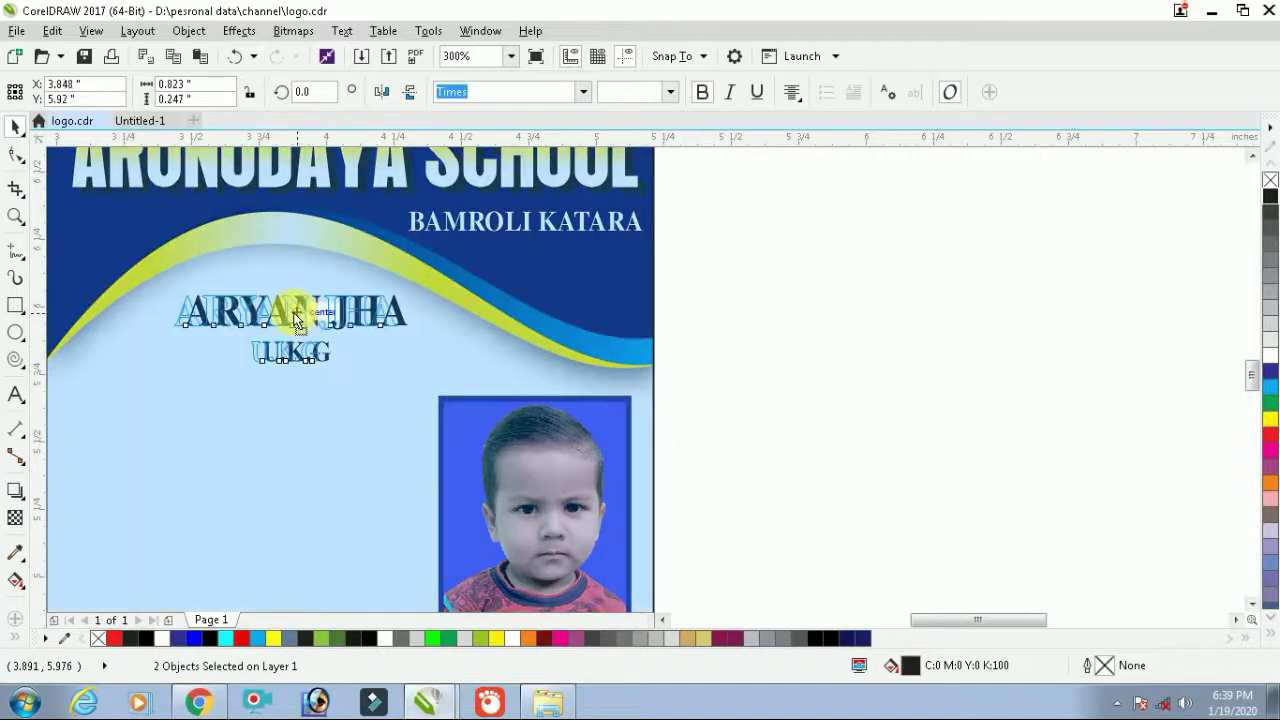
Colour the student's name red and scale the name and U.K.G lines up slightly
{"action": "left_click_drag", "start_coordinate": [893, 258], "coordinate": [166, 343]}
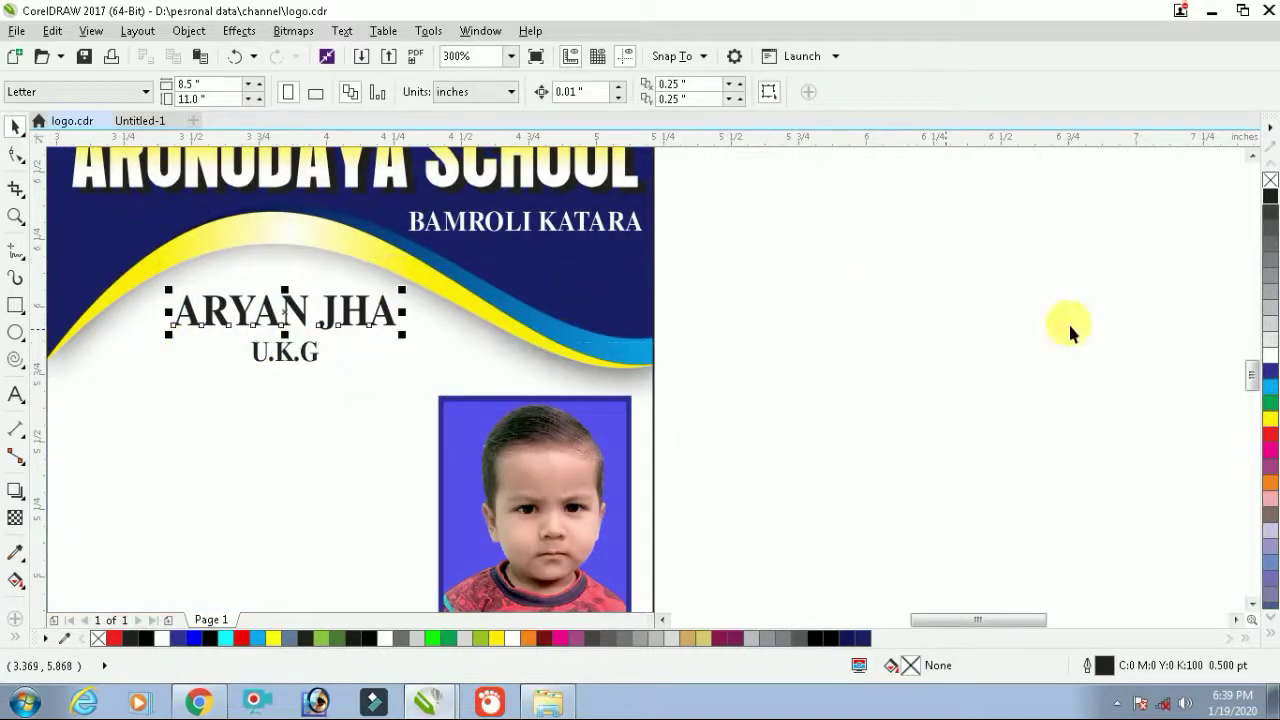
{"action": "left_click", "coordinate": [1270, 433]}
{"action": "left_click", "coordinate": [1062, 366]}
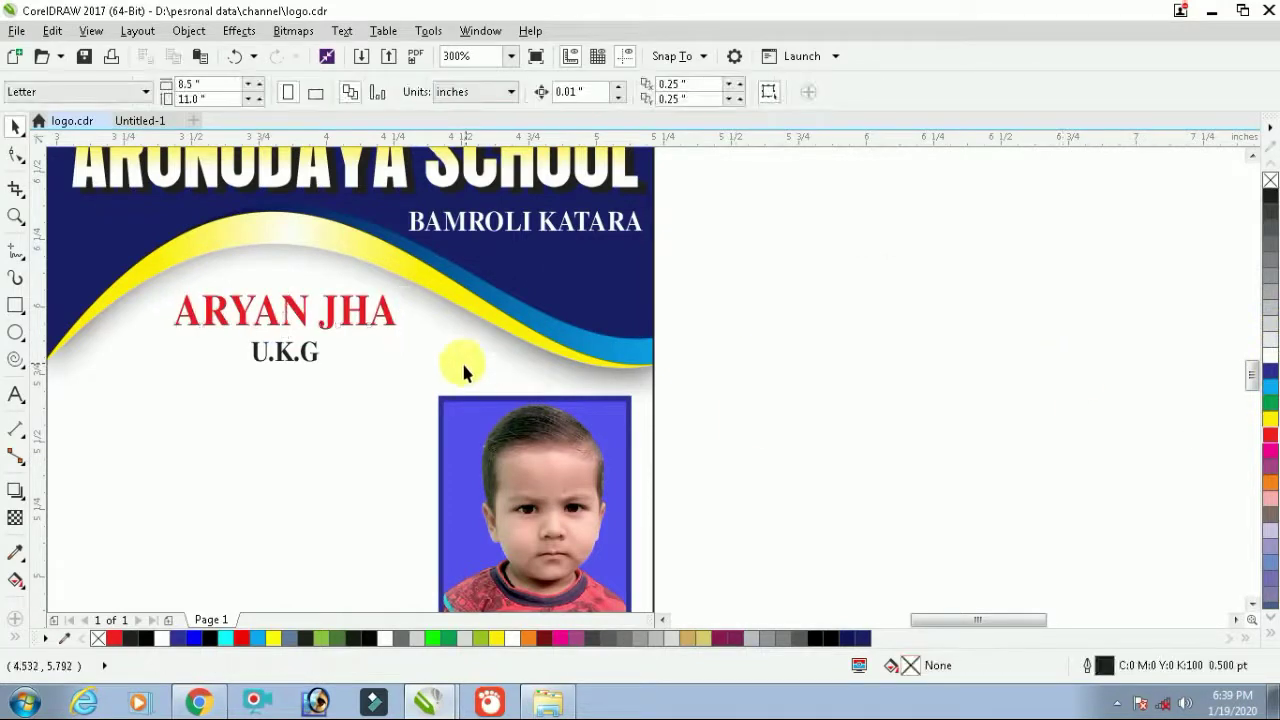
{"action": "left_click", "coordinate": [305, 357]}
{"action": "left_click", "coordinate": [503, 355]}
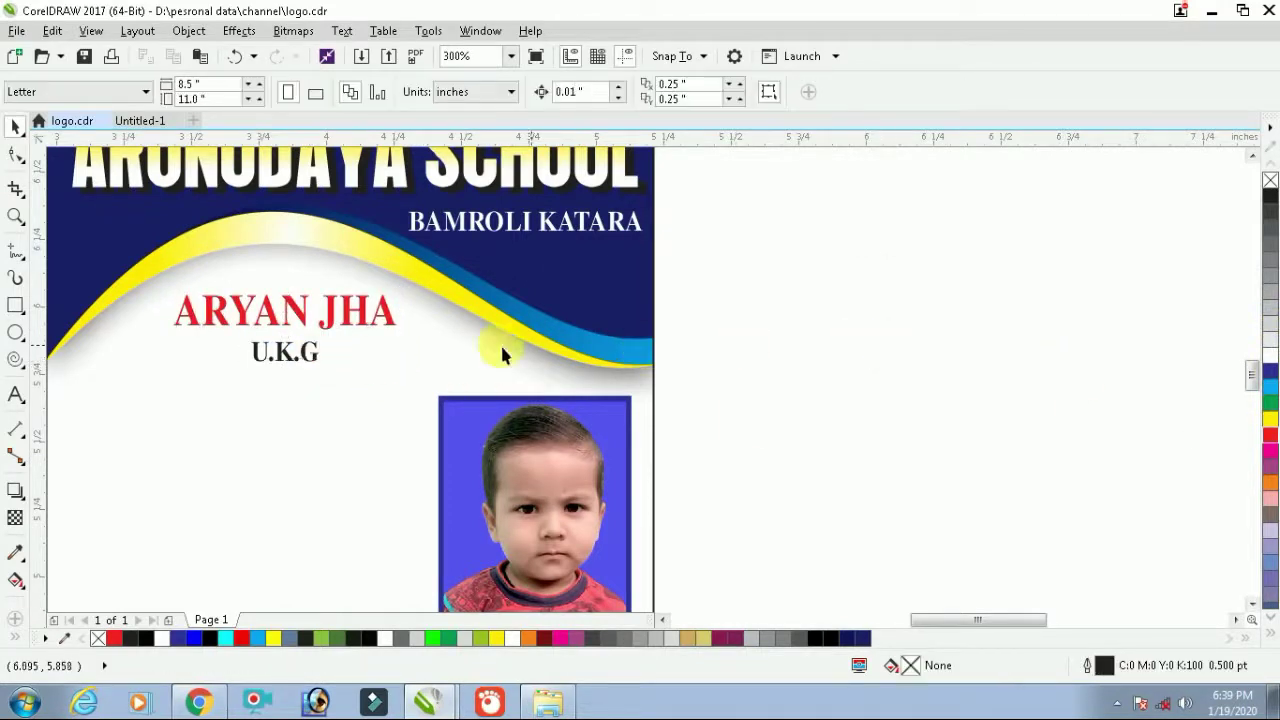
{"action": "left_click", "coordinate": [318, 356]}
{"action": "left_click", "coordinate": [328, 318], "text": "shift"}
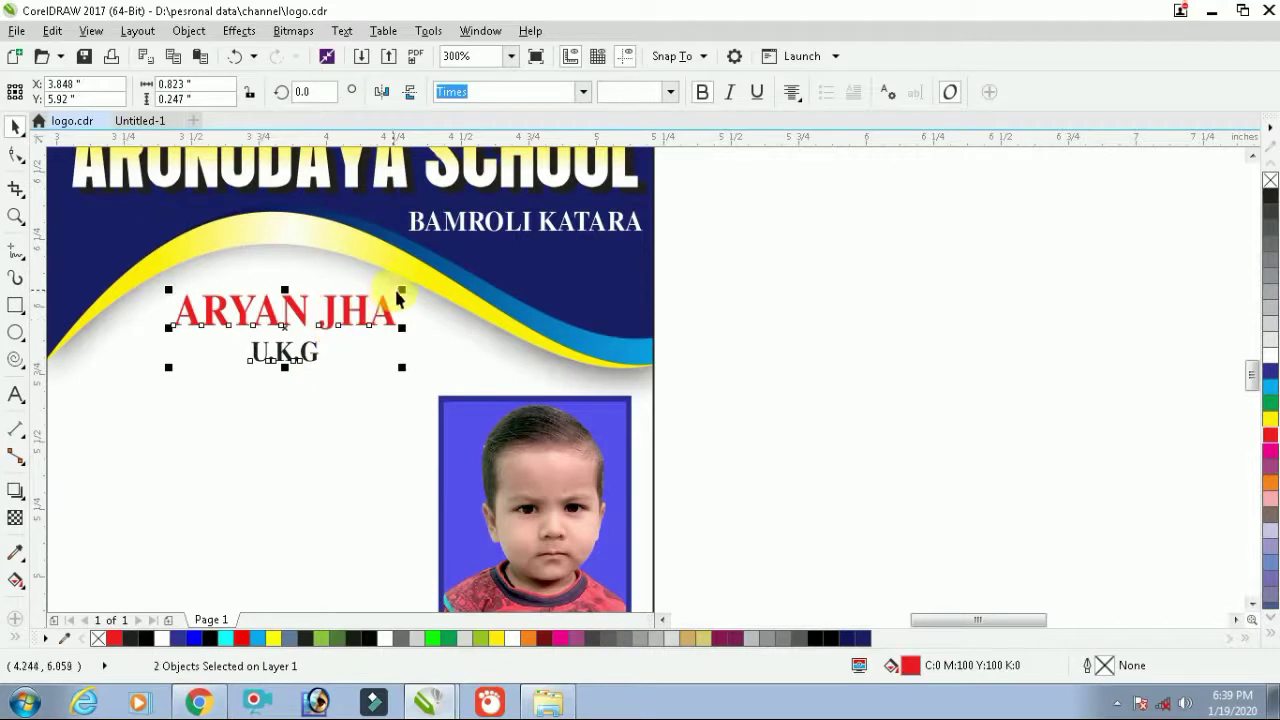
{"action": "left_click_drag", "start_coordinate": [410, 298], "coordinate": [416, 293]}
{"action": "left_click", "coordinate": [912, 290]}
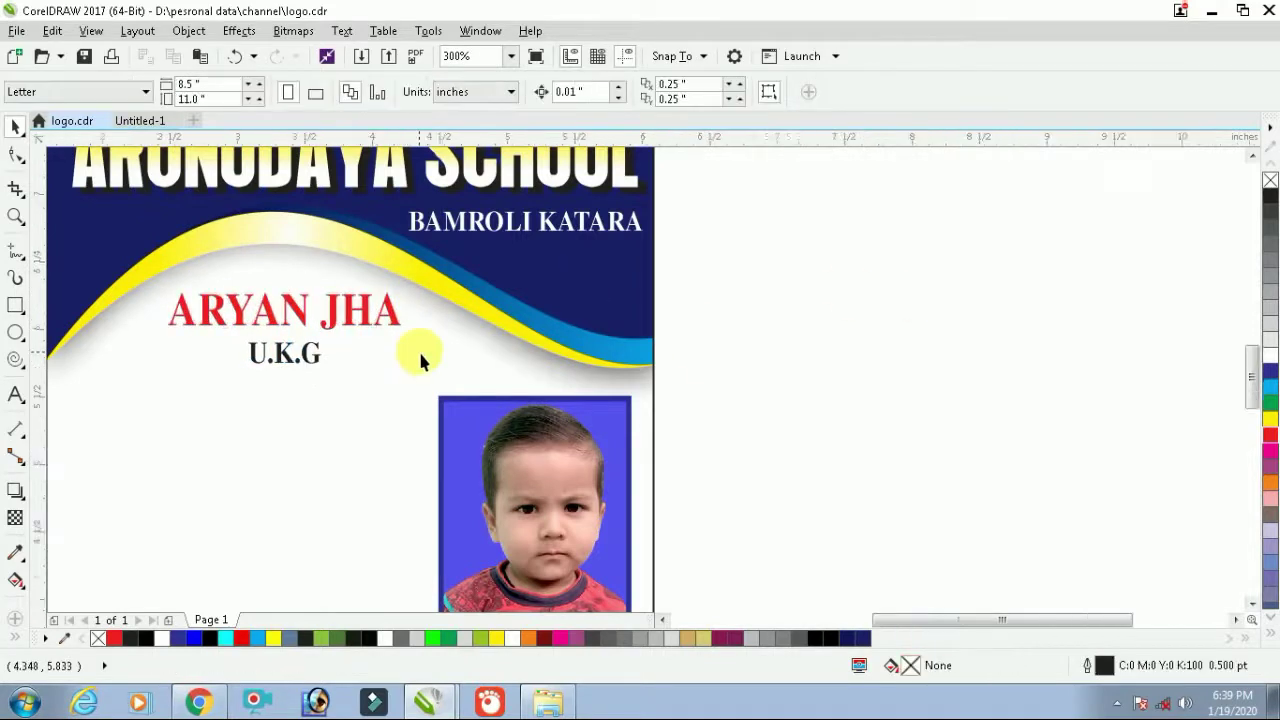
{"action": "scroll", "coordinate": [418, 349], "scroll_direction": "down", "scroll_amount": 2}
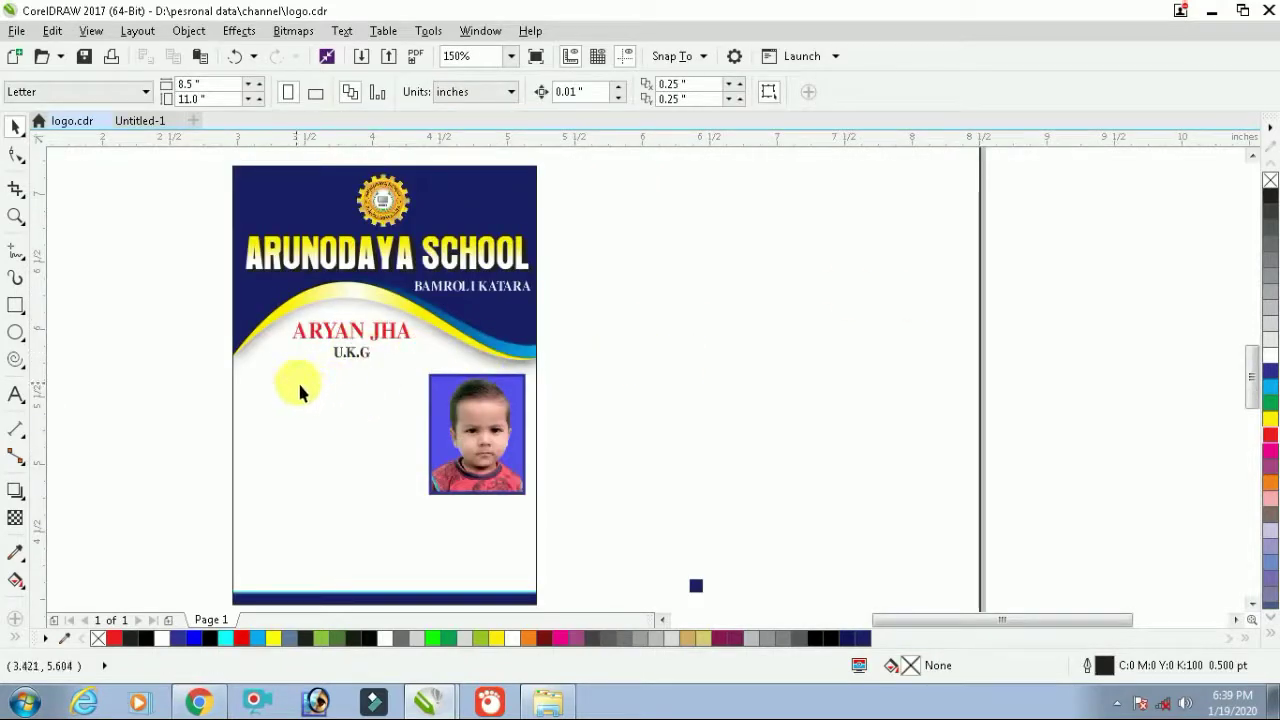
{"action": "scroll", "coordinate": [297, 377], "scroll_direction": "up", "scroll_amount": 2}
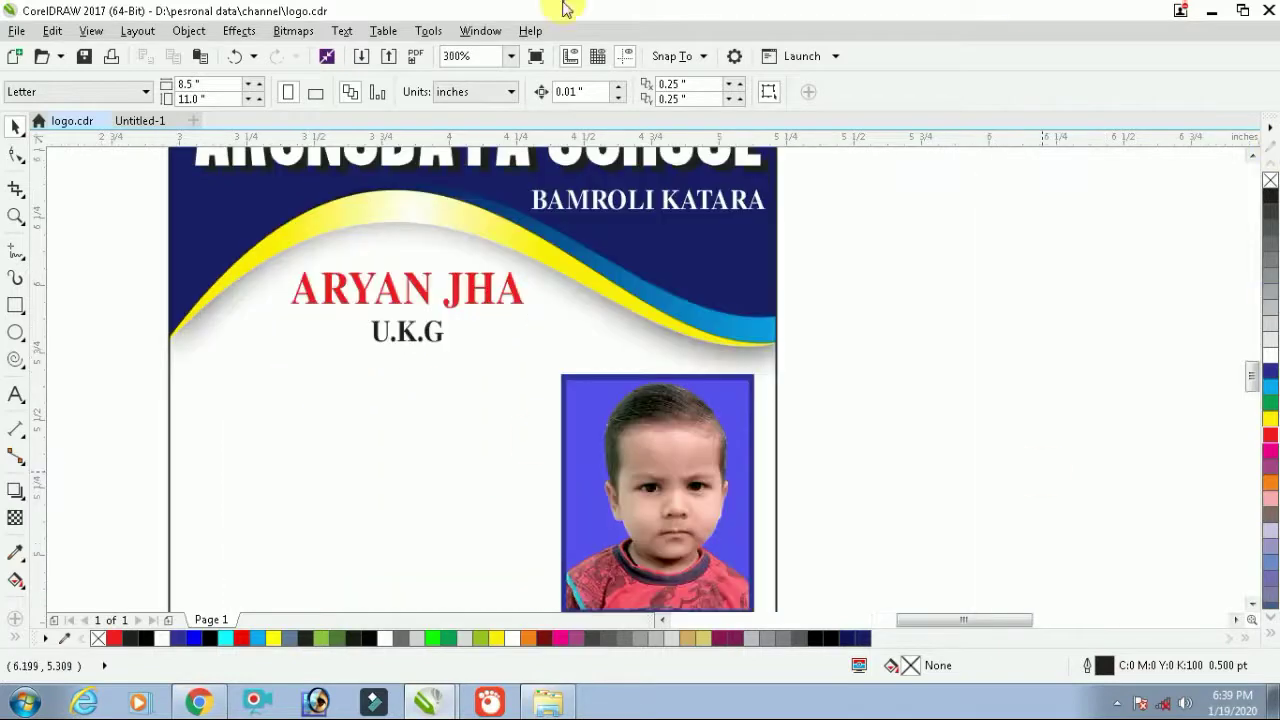
Duplicate the U.K.G text lower left and retype it as FATHER'S NAME & ADDRESS
{"action": "left_click", "coordinate": [396, 336]}
{"action": "left_click_drag", "start_coordinate": [396, 336], "coordinate": [300, 392]}
{"action": "key", "text": "F8"}
{"action": "key", "text": "ctrl+a"}
{"action": "type", "text": "FATE"}
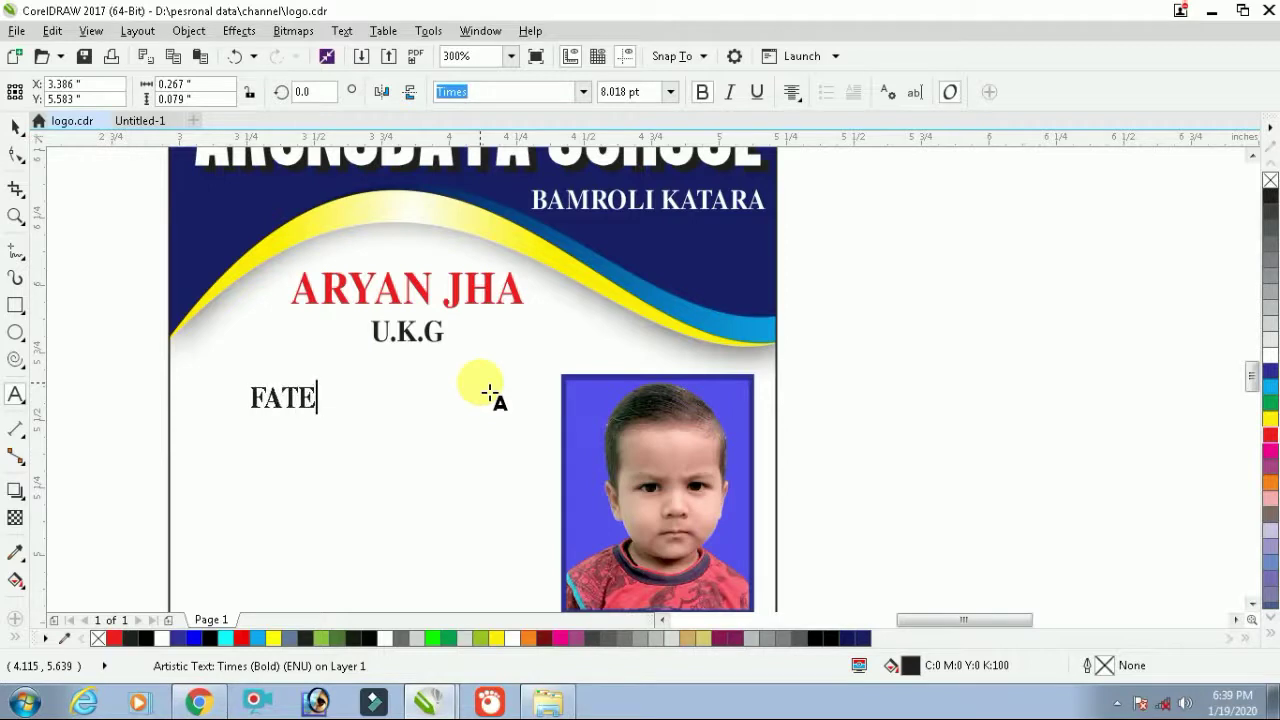
{"action": "key", "text": "BackSpace"}
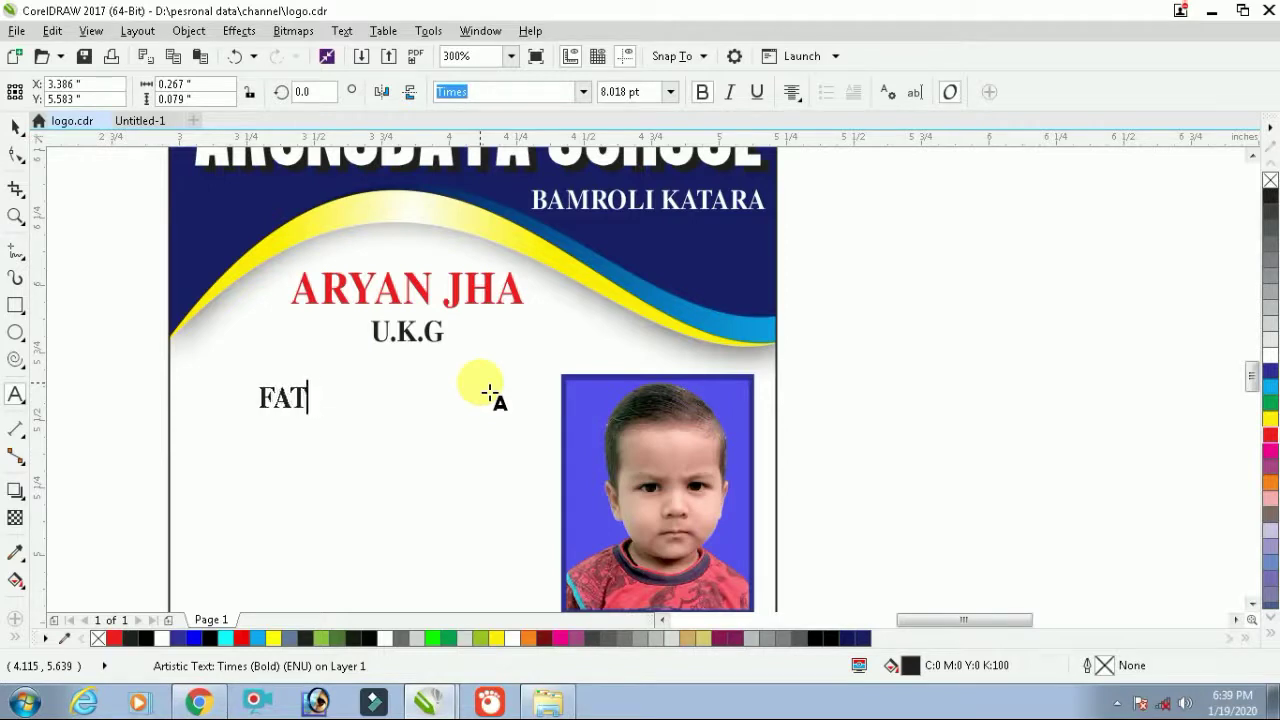
{"action": "type", "text": "HER."}
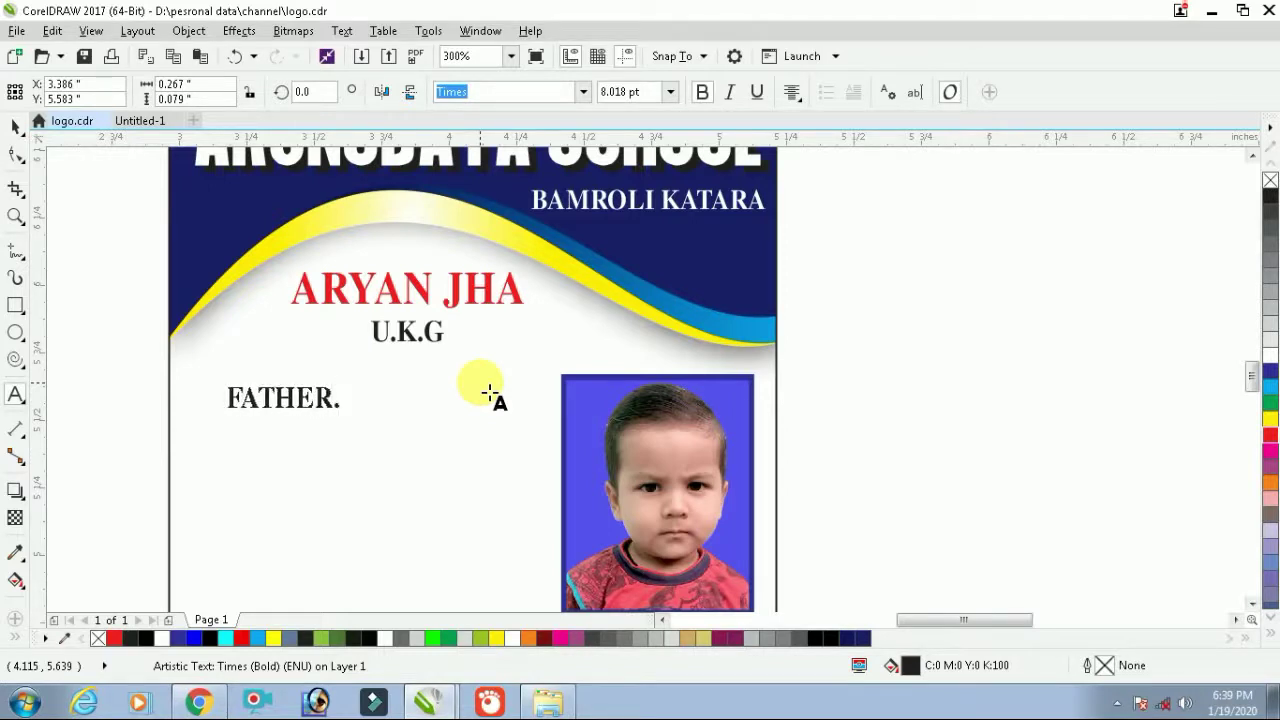
{"action": "type", "text": ":"}
{"action": "key", "text": "BackSpace"}
{"action": "key", "text": "BackSpace"}
{"action": "type", "text": "'S"}
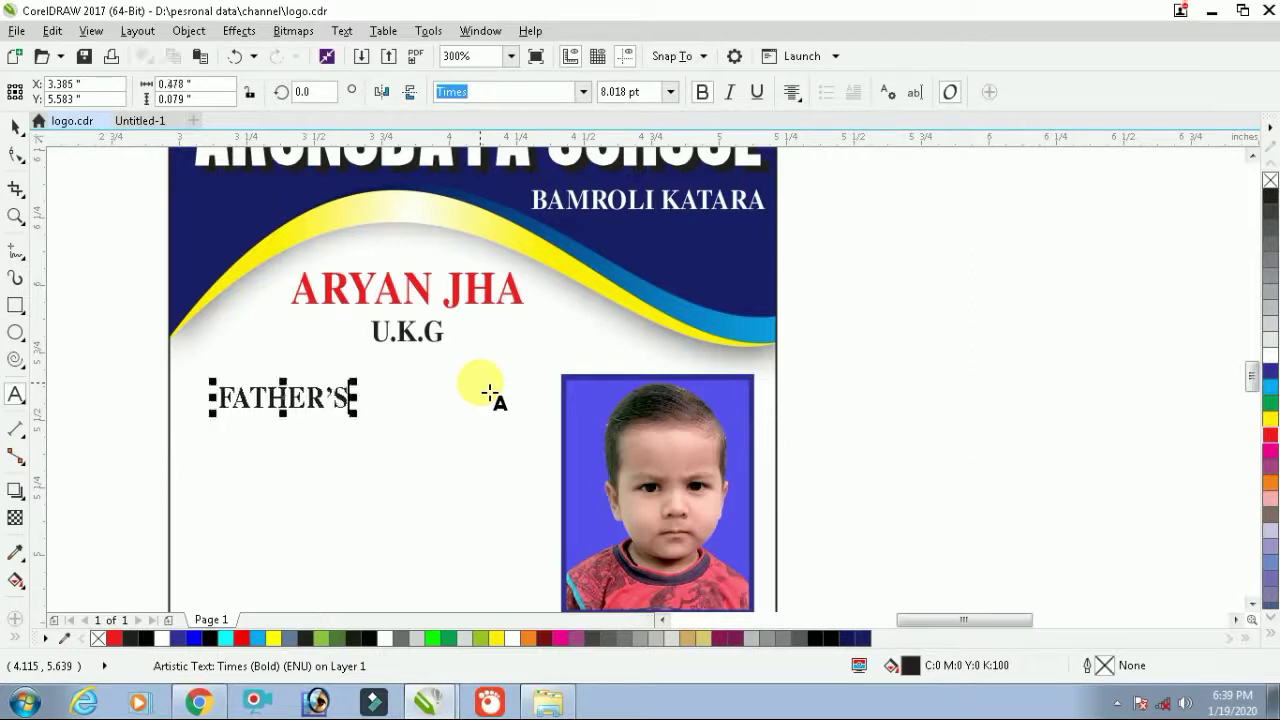
{"action": "type", "text": " NAME"}
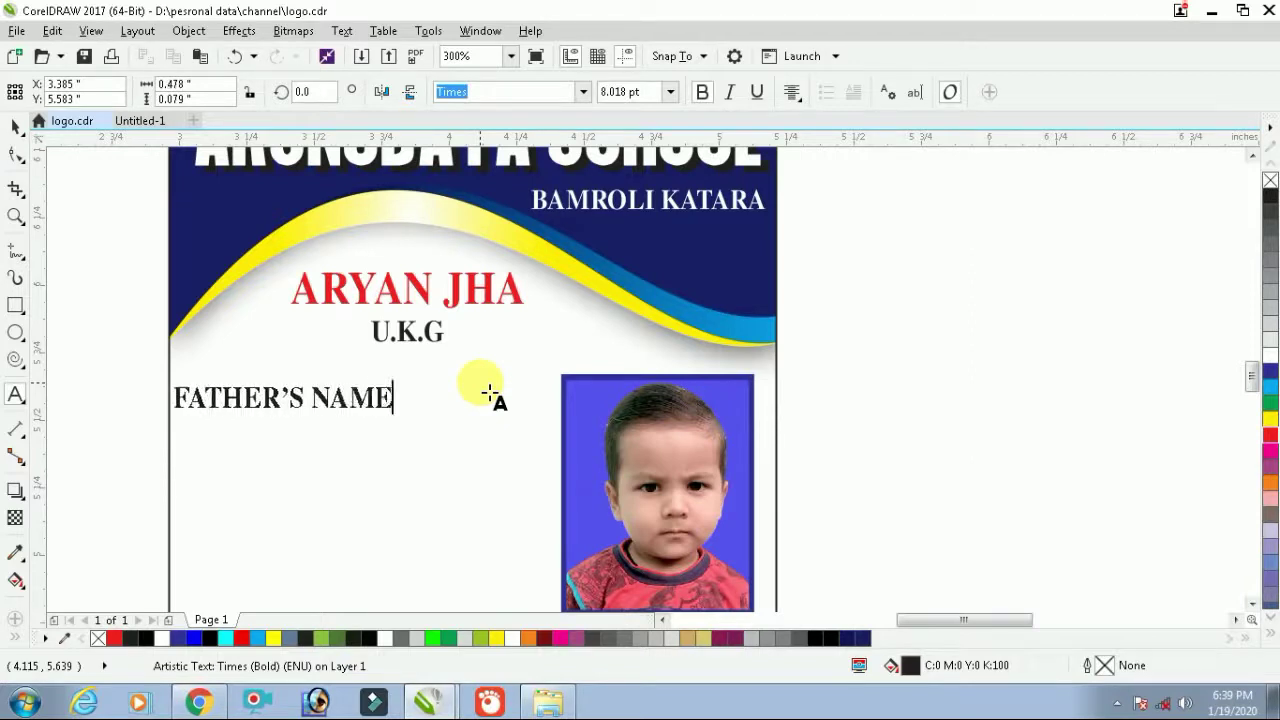
{"action": "type", "text": " & AD"}
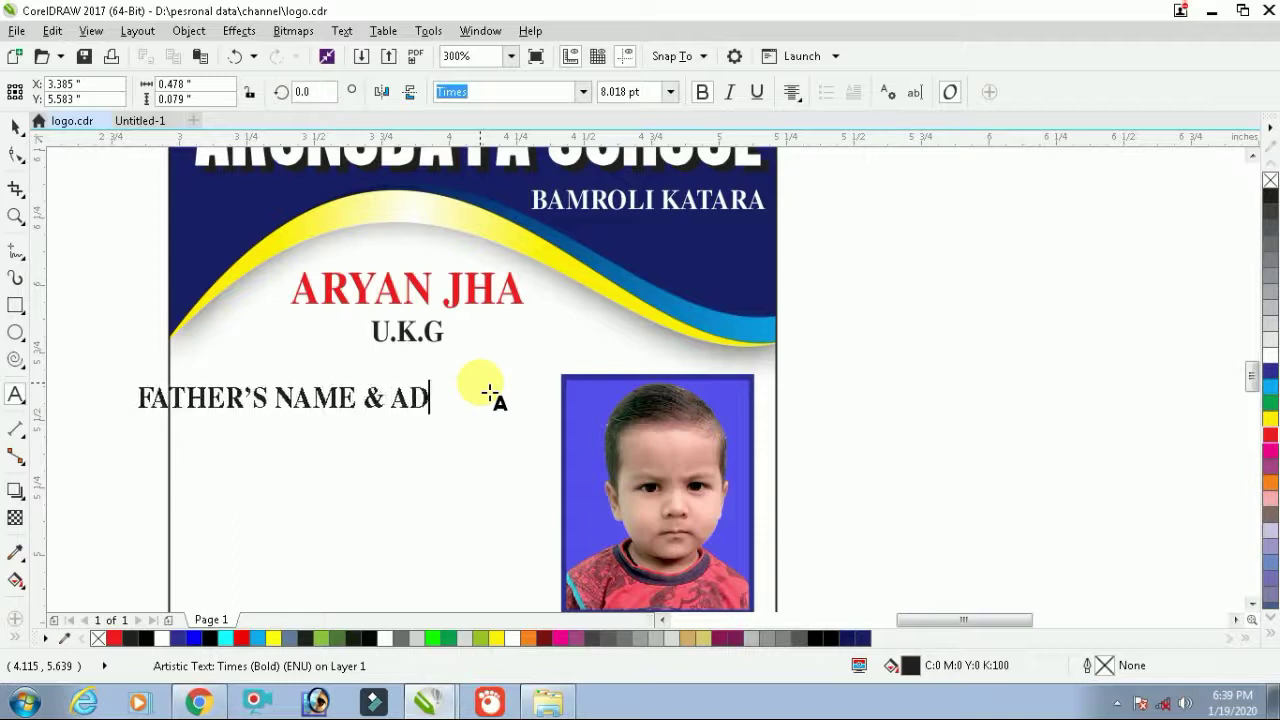
{"action": "type", "text": "DRESS"}
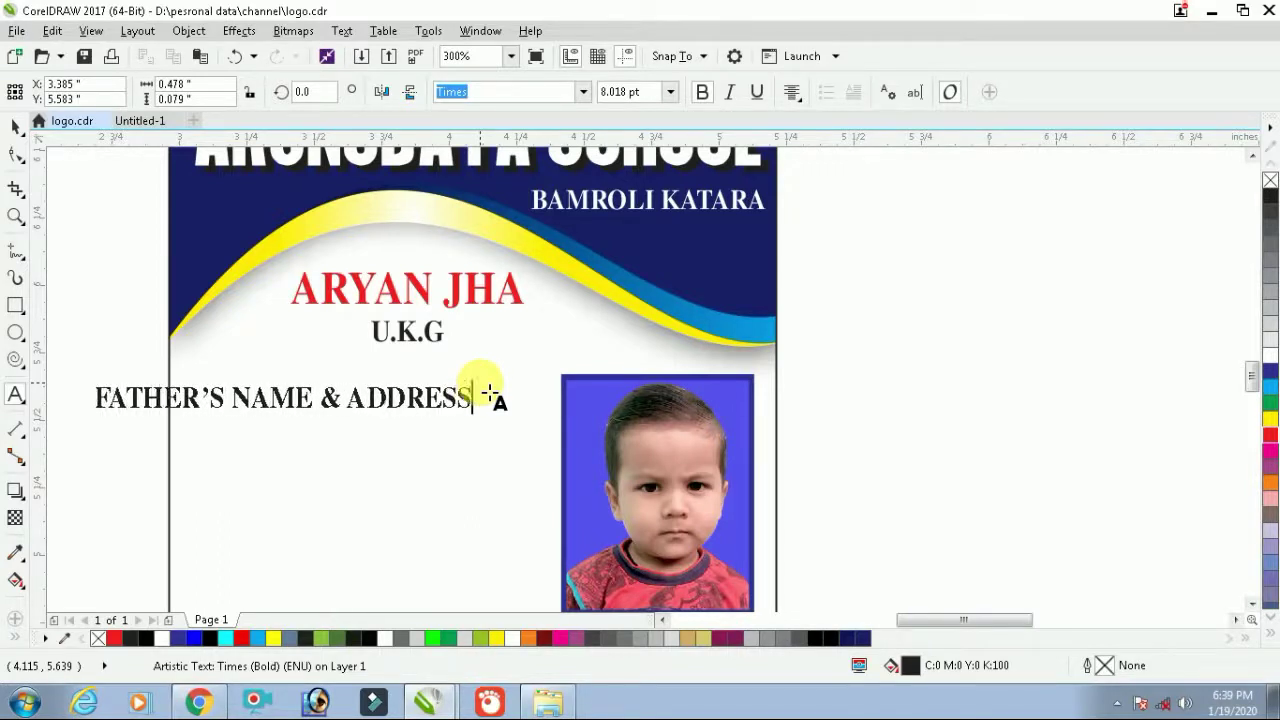
Shrink the label to about 5.8 pt and move it slightly right
{"action": "left_click", "coordinate": [15, 126]}
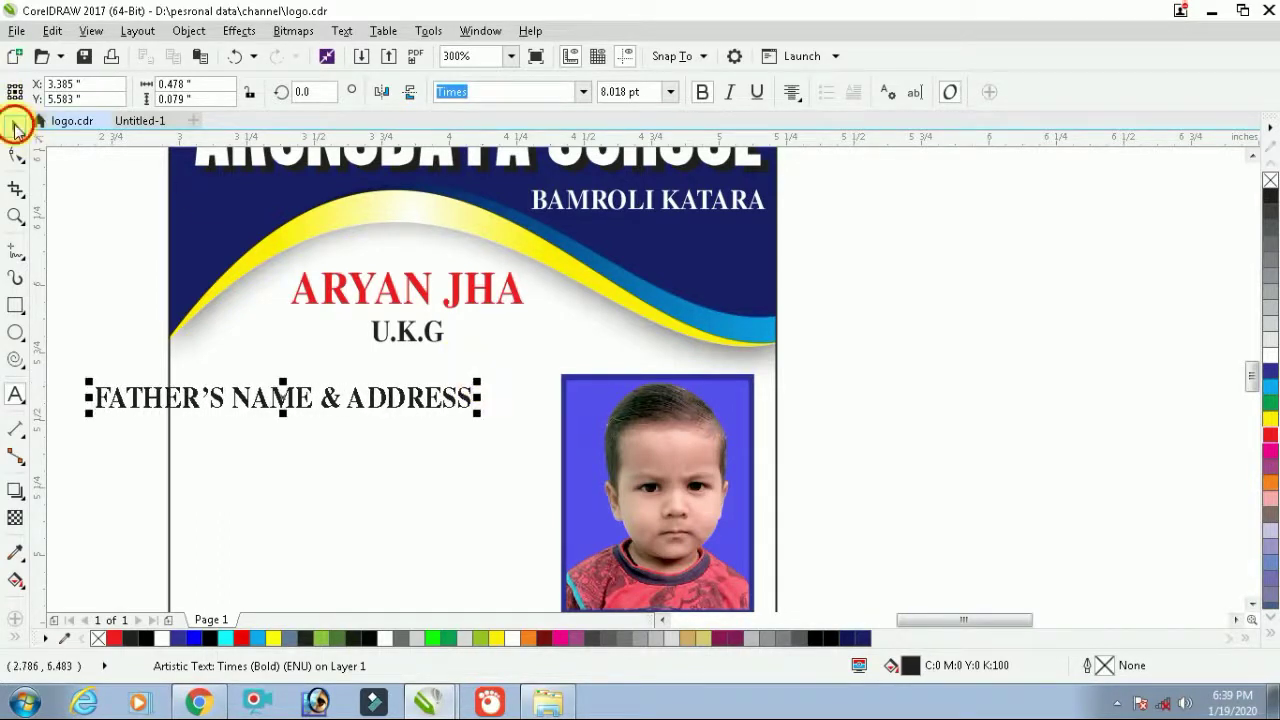
{"action": "left_click_drag", "start_coordinate": [89, 381], "coordinate": [195, 388]}
{"action": "left_click_drag", "start_coordinate": [414, 413], "coordinate": [442, 413]}
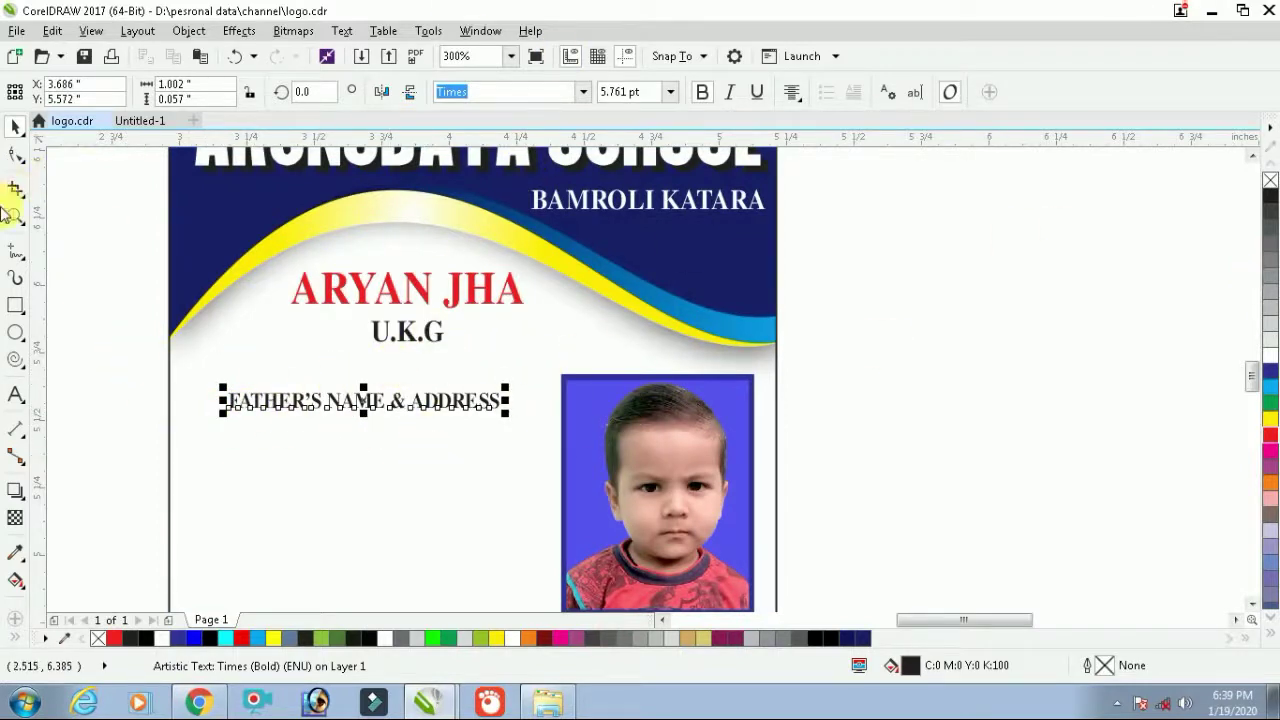
Draw a rectangle bar around the label and fill it dark blue
{"action": "left_click", "coordinate": [15, 305]}
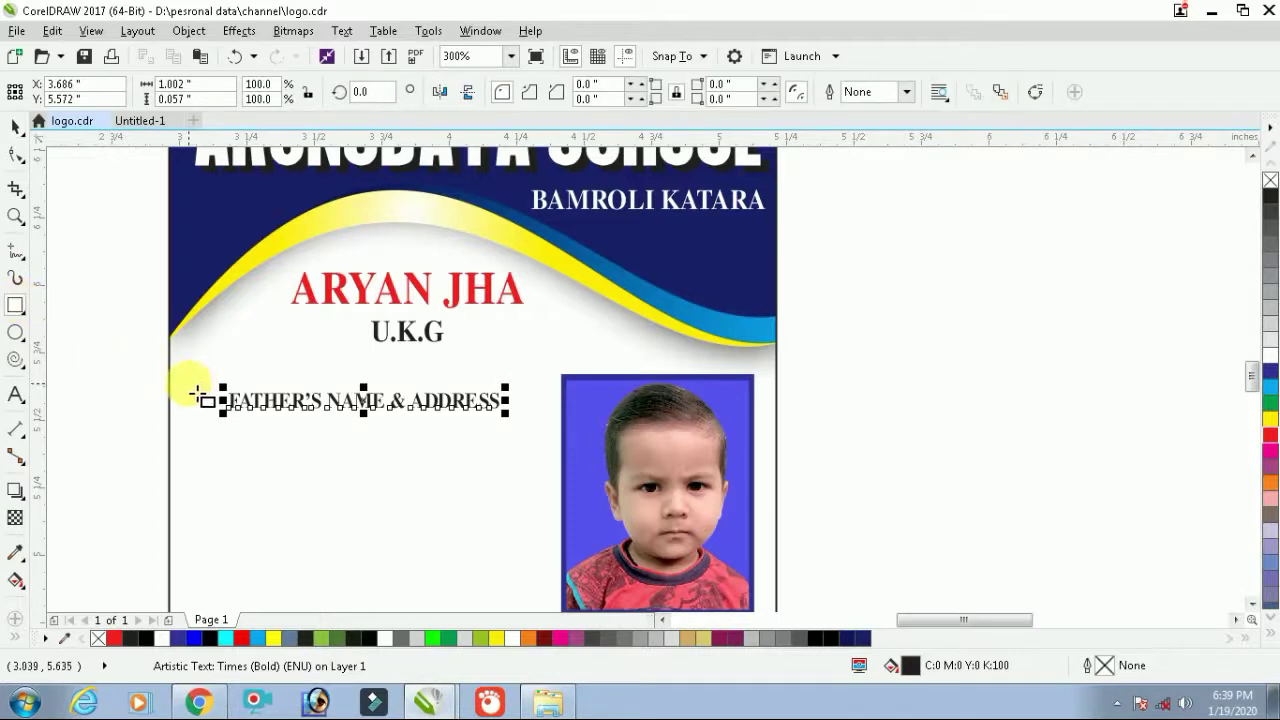
{"action": "left_click_drag", "start_coordinate": [196, 384], "coordinate": [519, 421]}
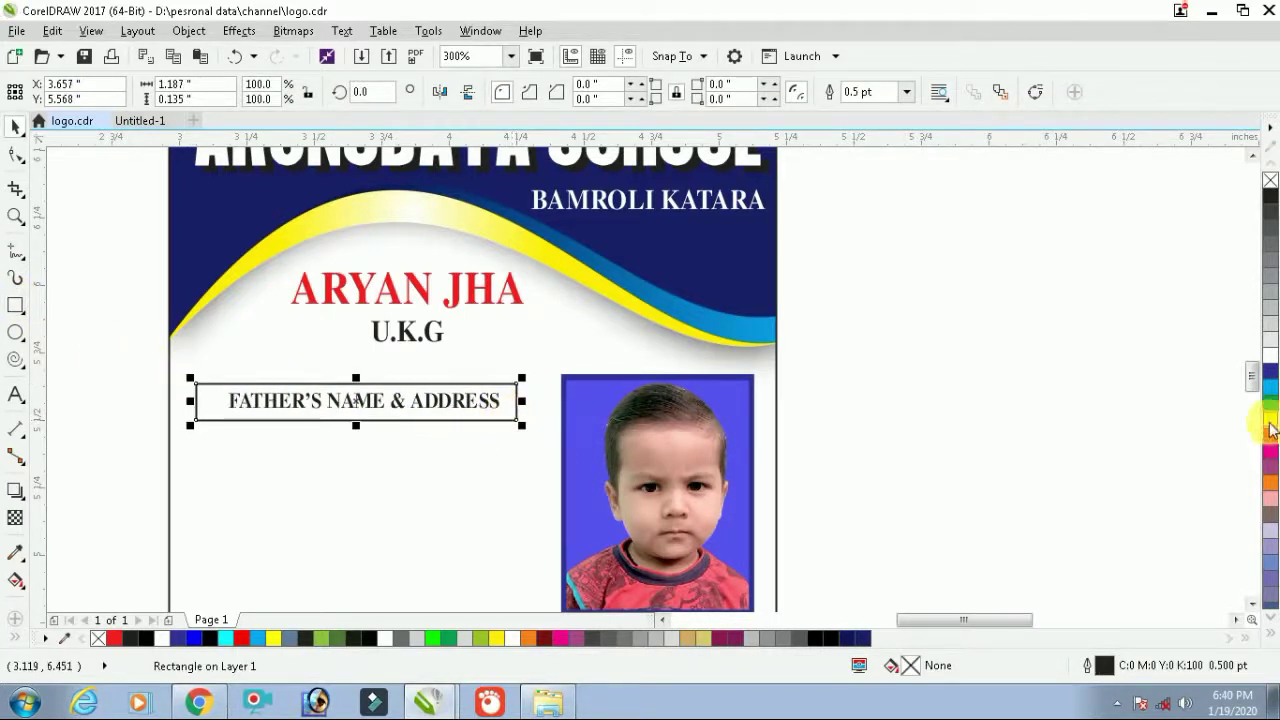
{"action": "left_click", "coordinate": [1269, 371]}
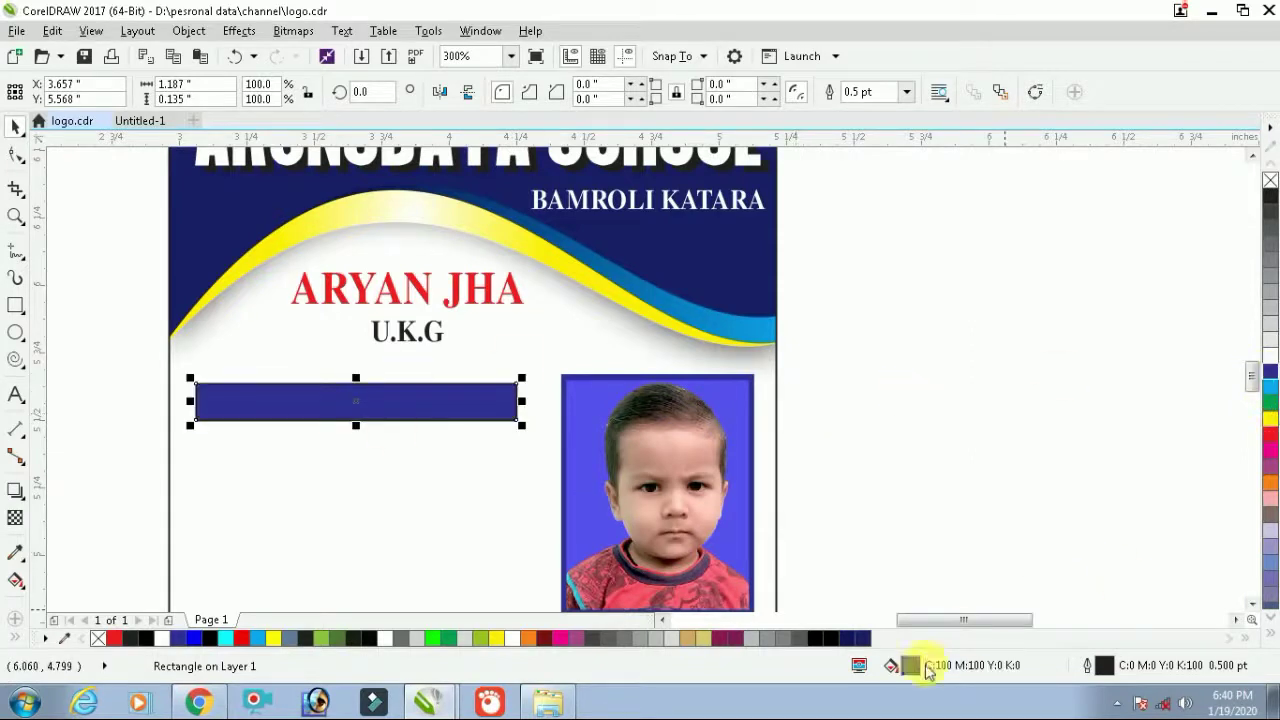
Change the bar's uniform fill to dark teal C100 M53 Y52 K31
{"action": "double_click", "coordinate": [910, 665]}
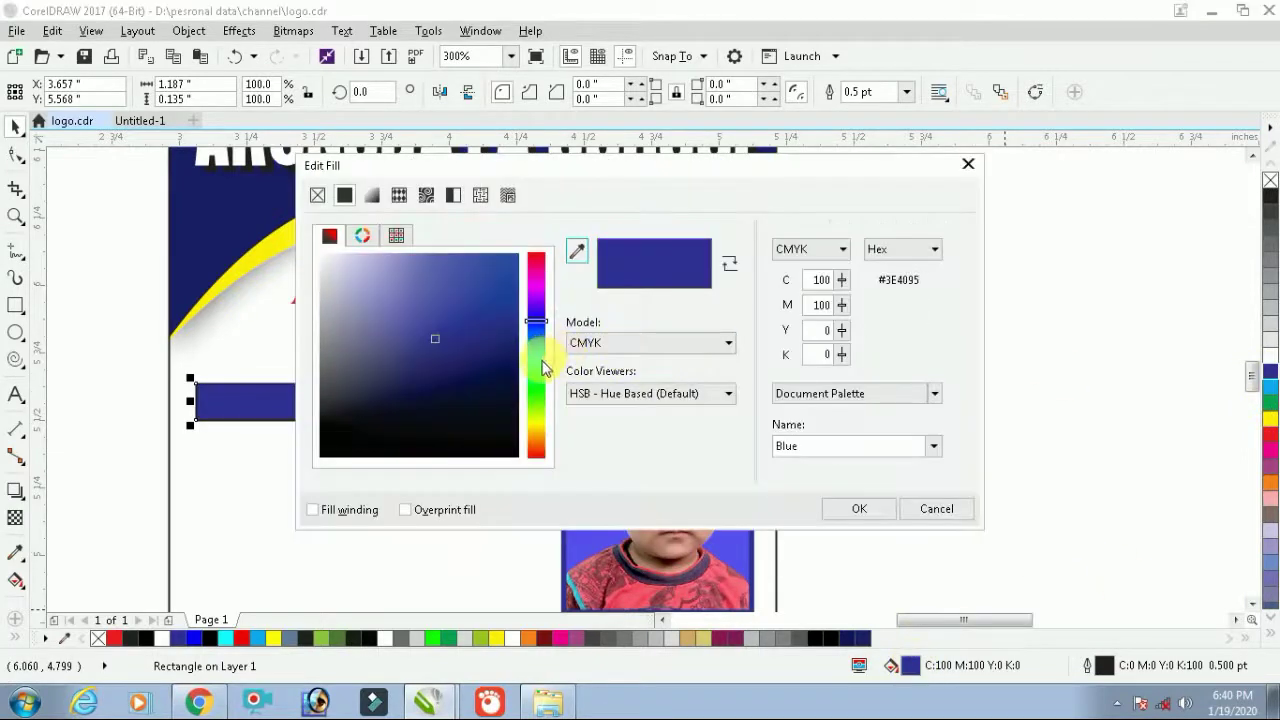
{"action": "left_click", "coordinate": [538, 362]}
{"action": "left_click", "coordinate": [502, 383]}
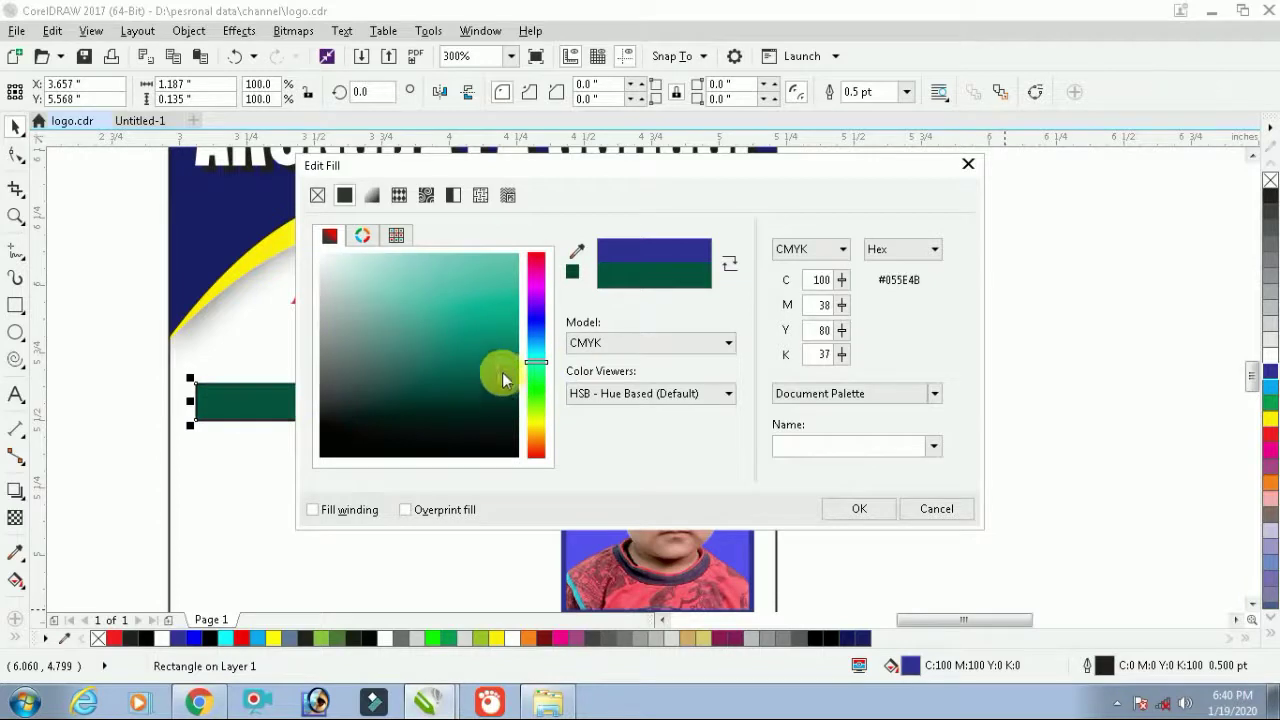
{"action": "left_click", "coordinate": [502, 368]}
{"action": "left_click", "coordinate": [538, 390]}
{"action": "left_click", "coordinate": [531, 323]}
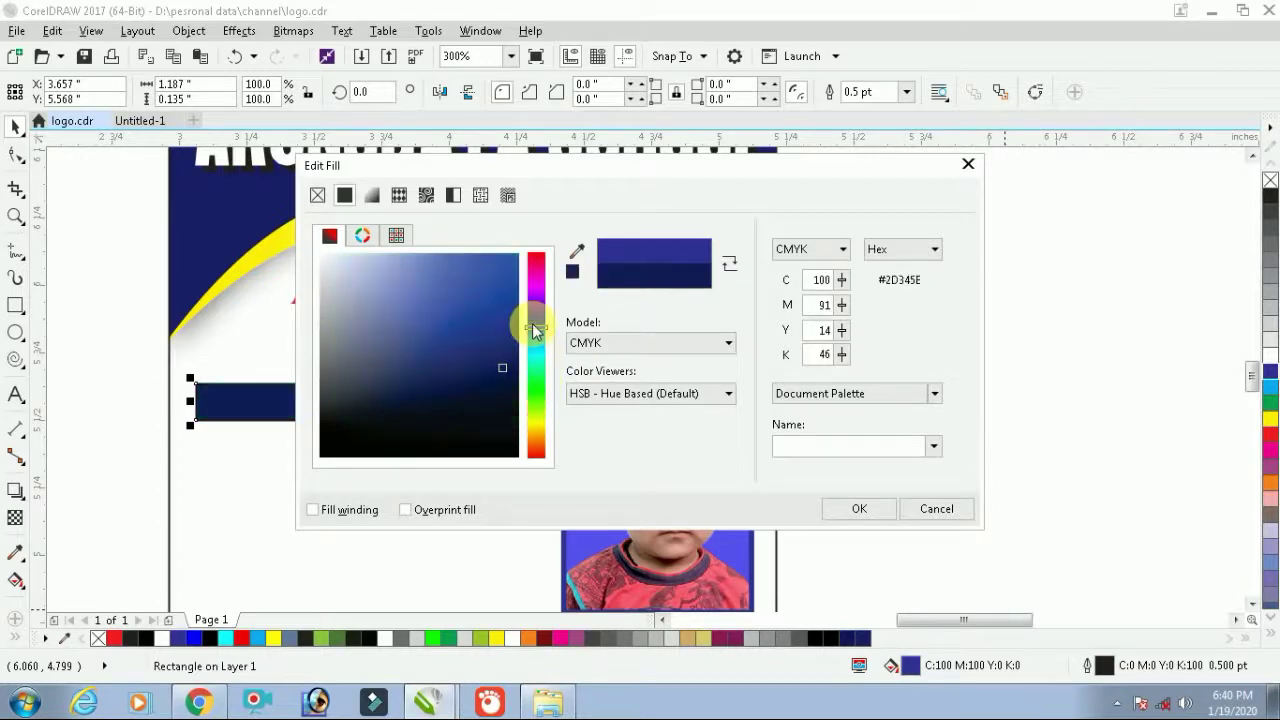
{"action": "left_click", "coordinate": [530, 356]}
{"action": "left_click", "coordinate": [471, 360]}
{"action": "left_click", "coordinate": [491, 394]}
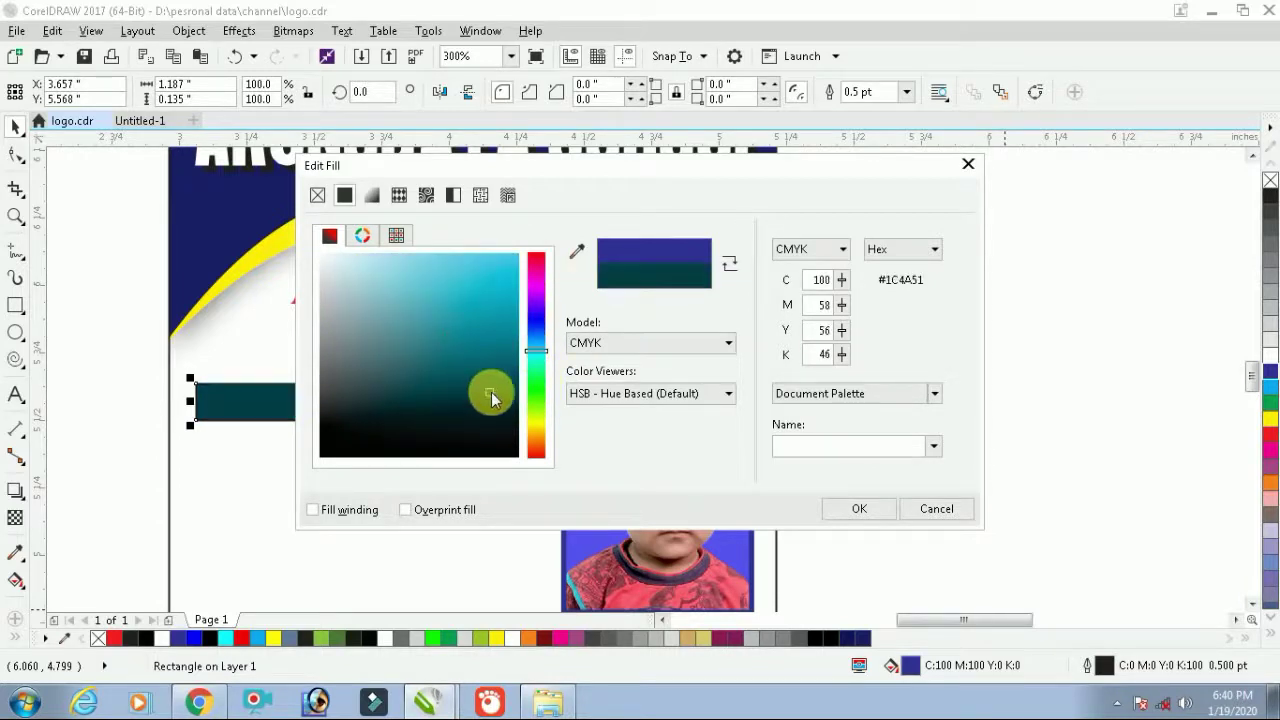
{"action": "left_click", "coordinate": [498, 385]}
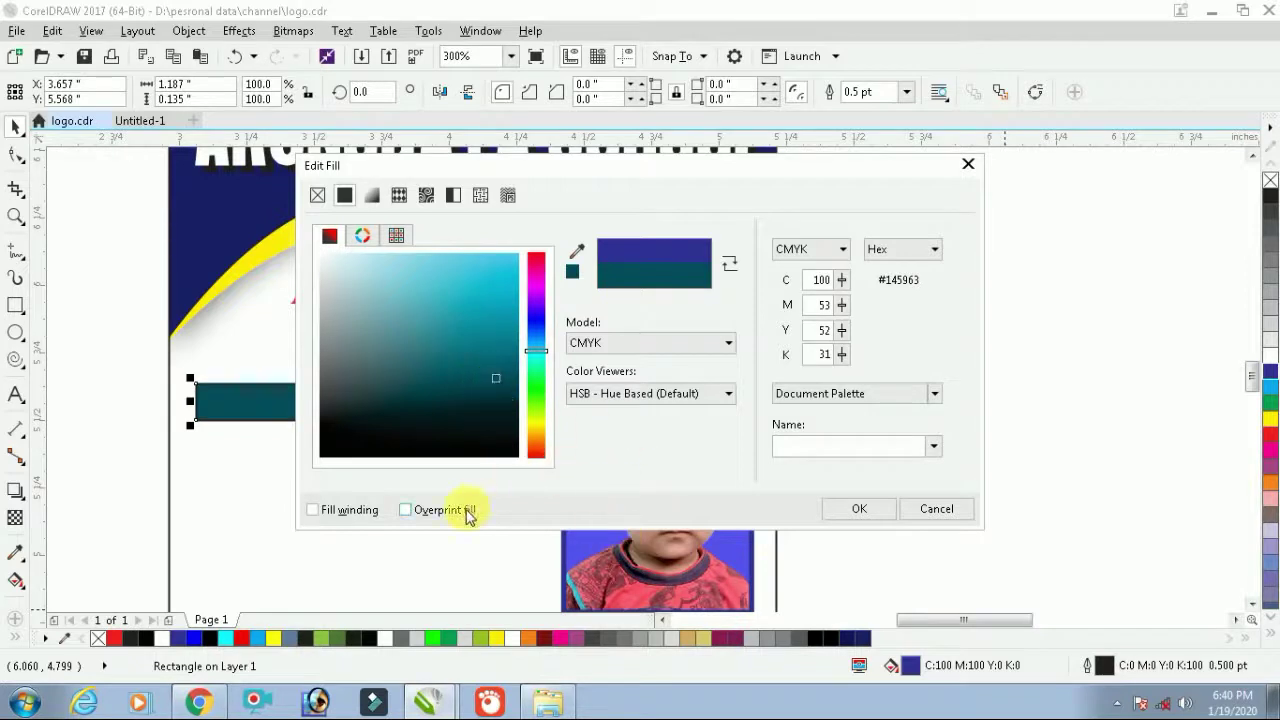
{"action": "left_click", "coordinate": [1180, 366]}
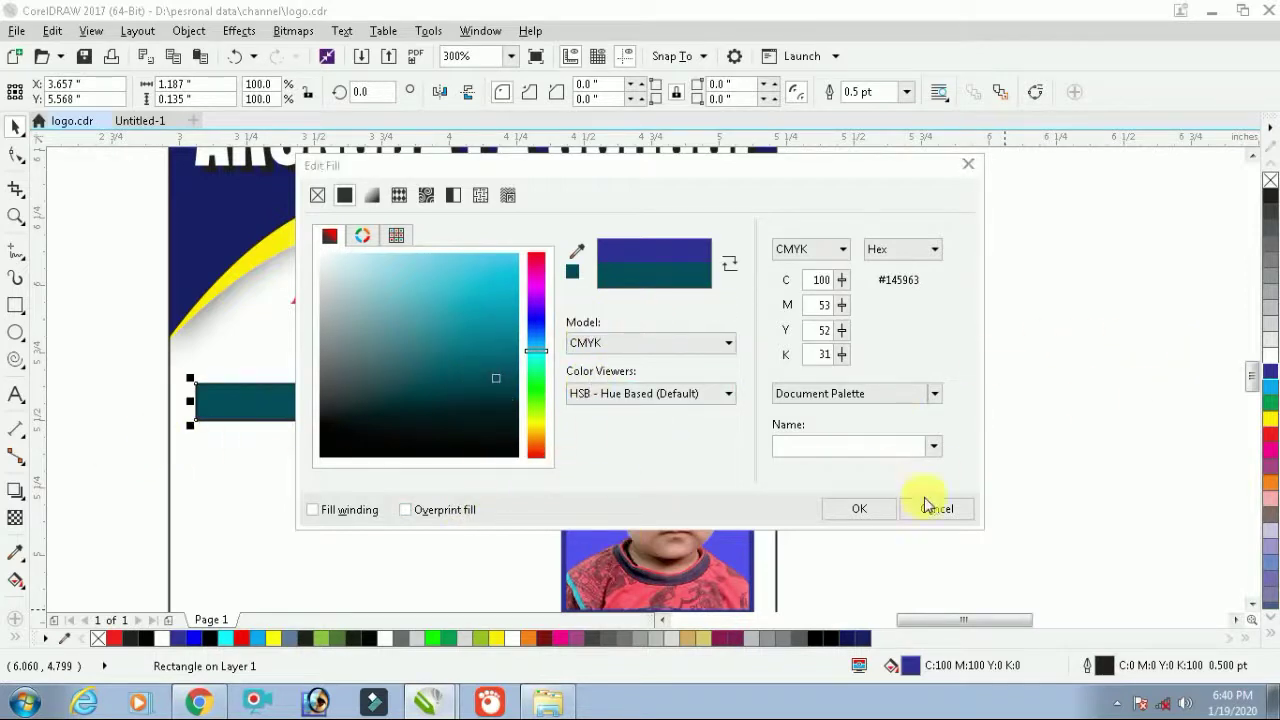
{"action": "left_click", "coordinate": [859, 508]}
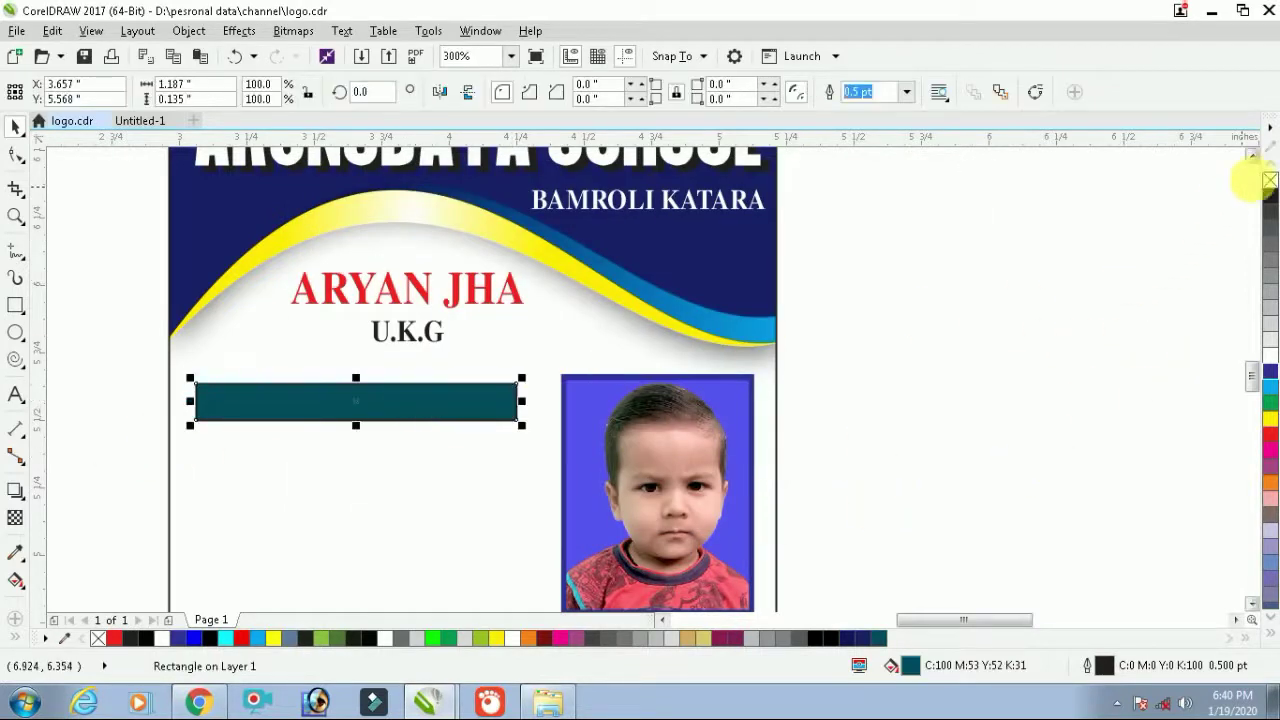
Remove the teal bar's outline and add a heading text object on it
{"action": "right_click", "coordinate": [1268, 180]}
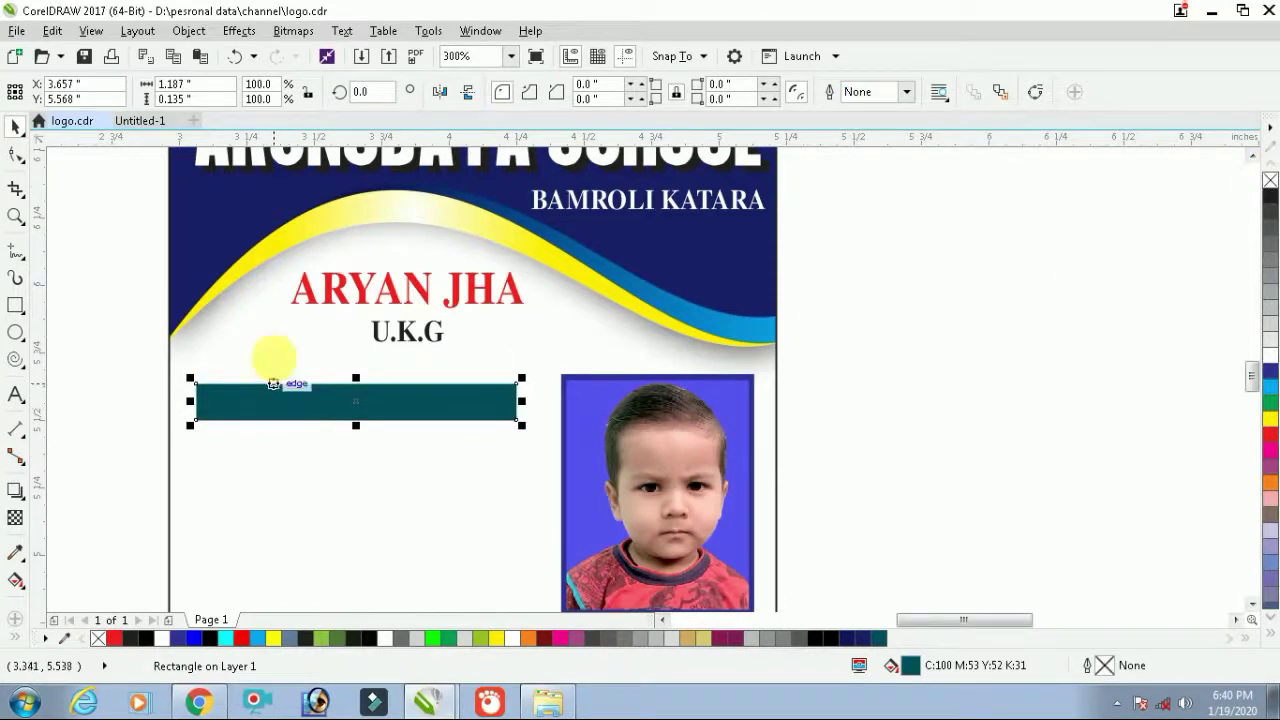
{"action": "left_click", "coordinate": [305, 398]}
{"action": "left_click", "coordinate": [318, 404]}
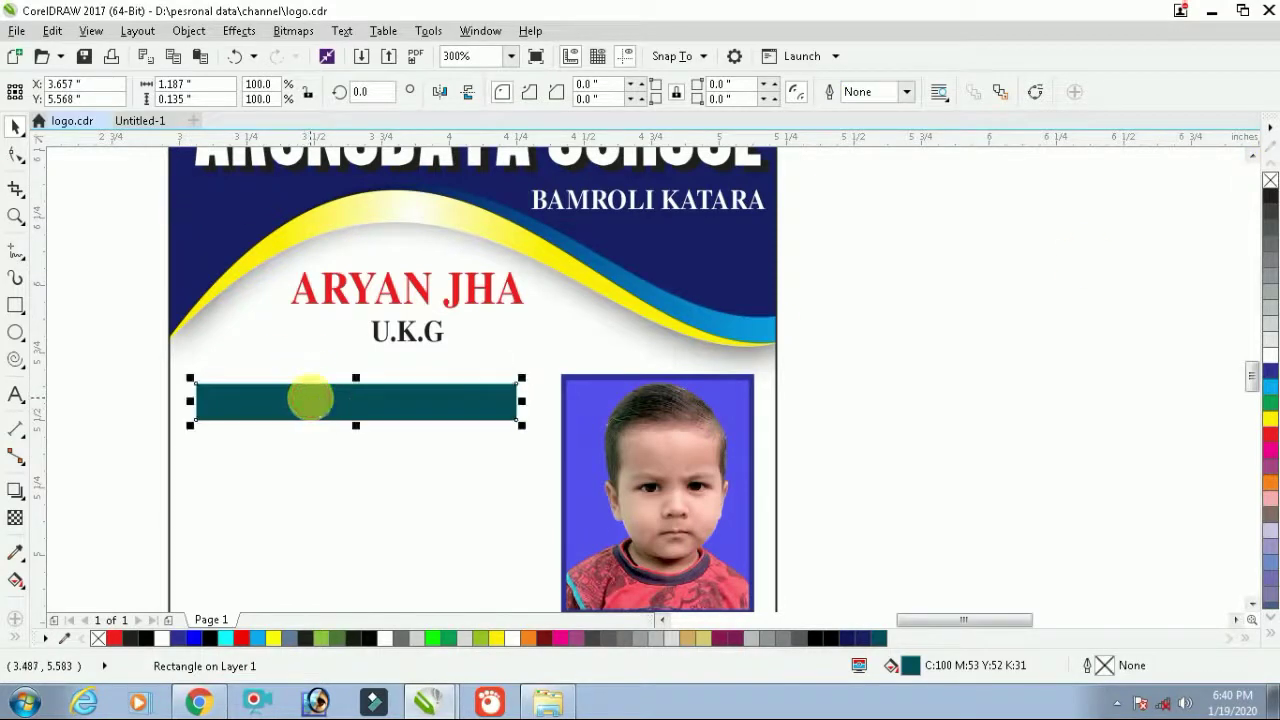
{"action": "left_click", "coordinate": [15, 394]}
{"action": "left_click", "coordinate": [314, 400]}
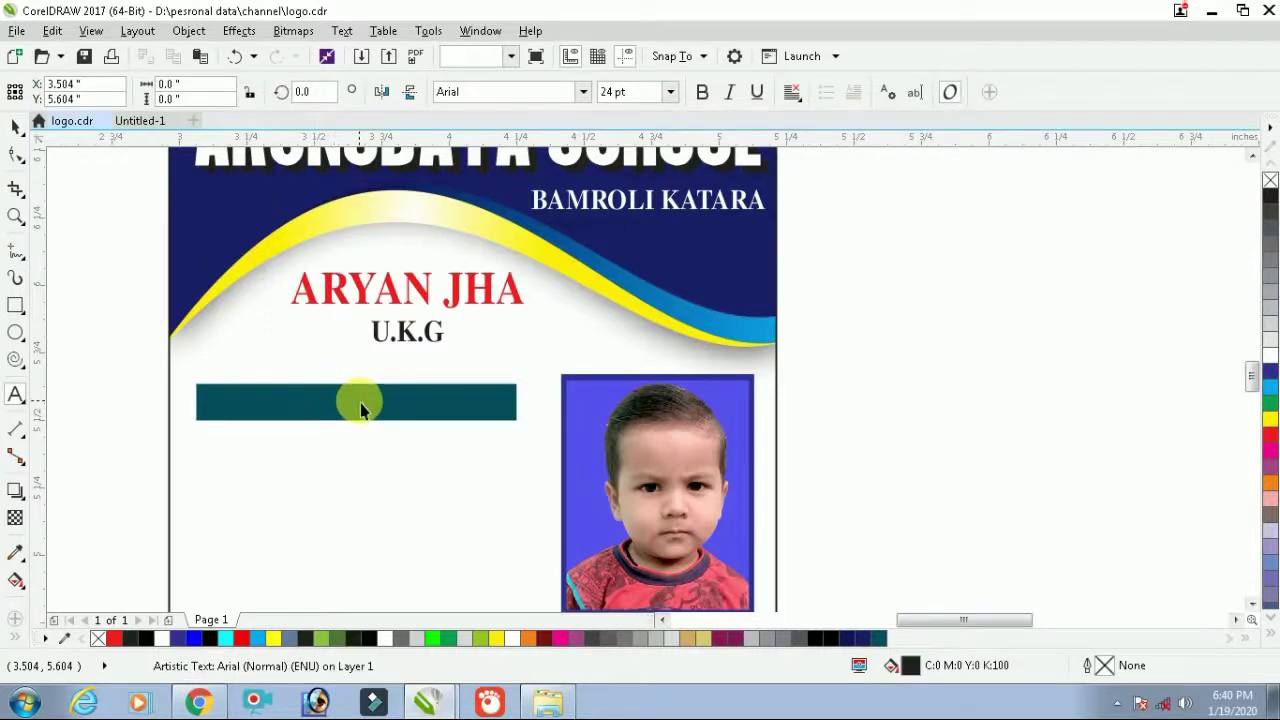
{"action": "key", "text": "ctrl+space"}
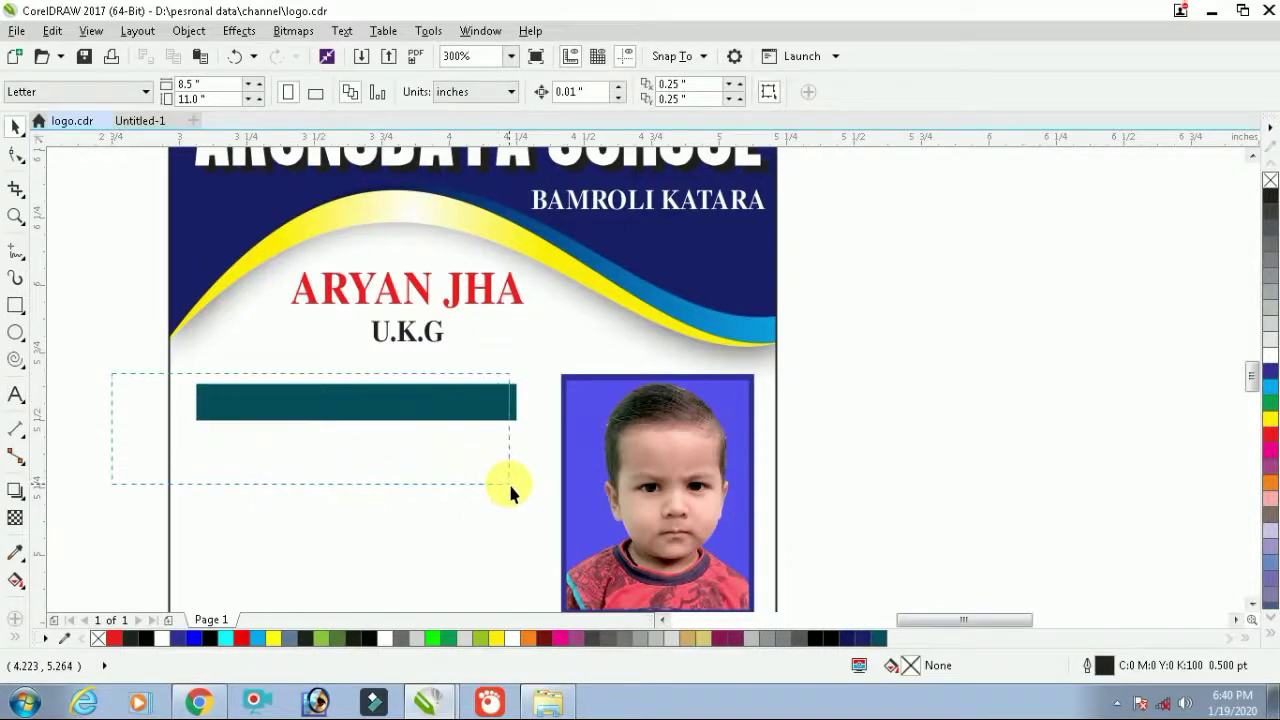
Make the heading text white and centre it horizontally and vertically on the bar
{"action": "left_click_drag", "start_coordinate": [509, 488], "coordinate": [507, 490]}
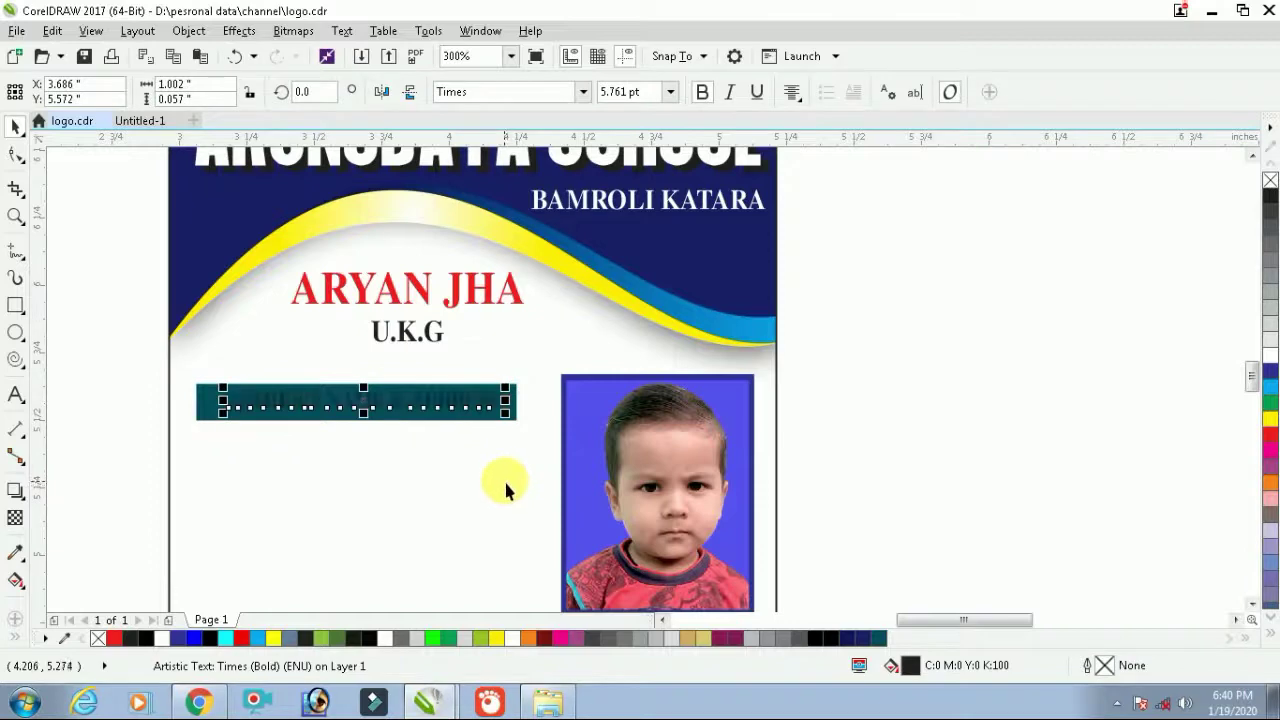
{"action": "left_click", "coordinate": [1270, 358]}
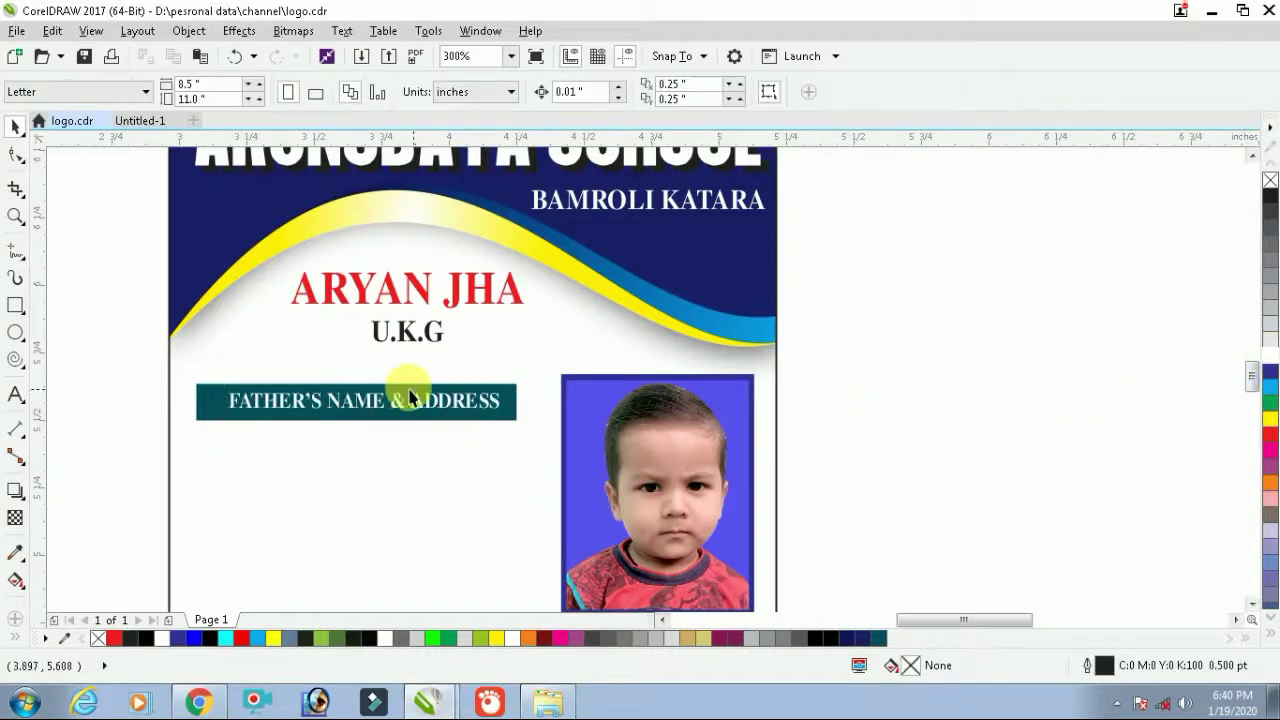
{"action": "scroll", "coordinate": [306, 400], "scroll_direction": "up", "scroll_amount": 1}
{"action": "left_click", "coordinate": [330, 410]}
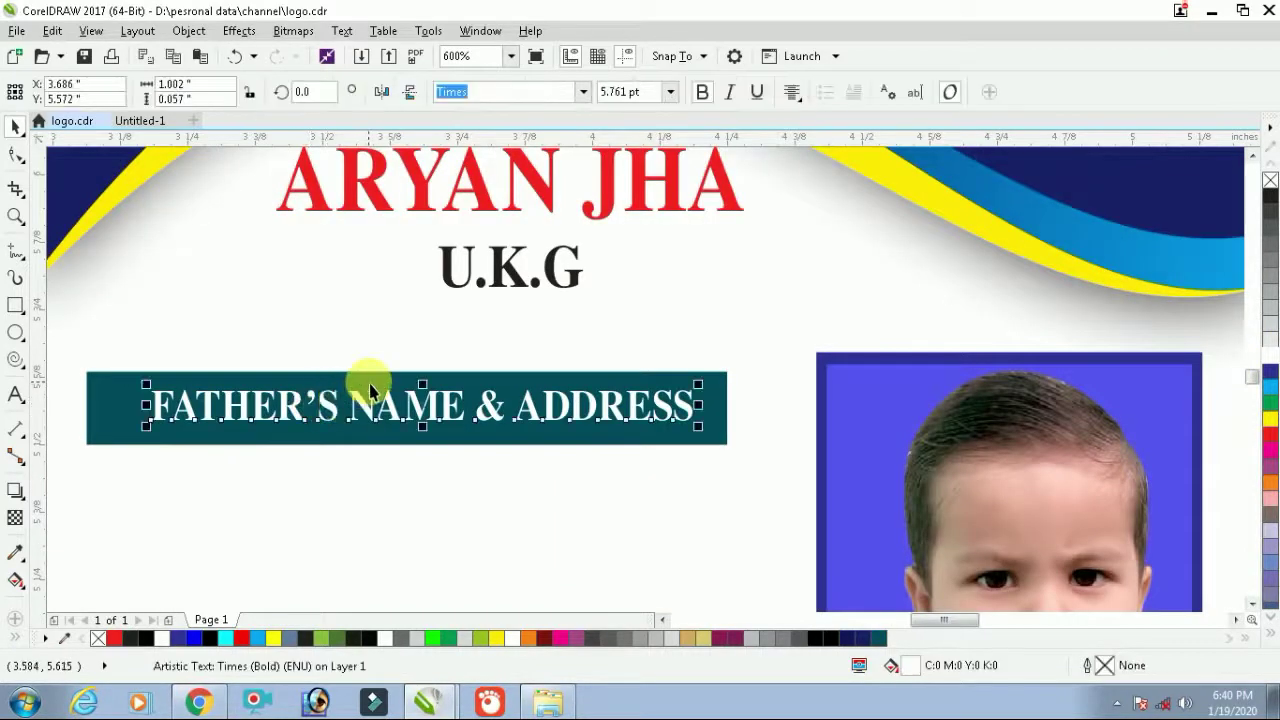
{"action": "left_click", "coordinate": [371, 380], "text": "shift"}
{"action": "key", "text": "c"}
{"action": "key", "text": "e"}
{"action": "scroll", "coordinate": [378, 388], "scroll_direction": "down", "scroll_amount": 1}
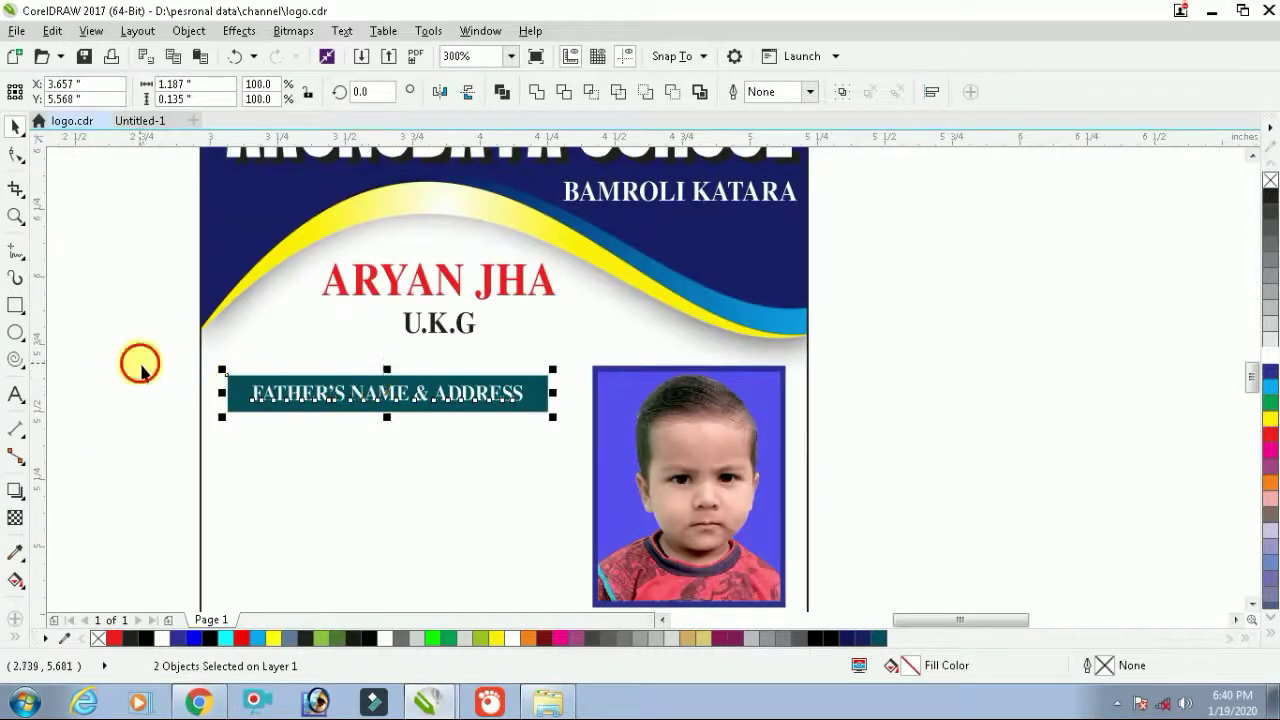
Stretch the student's name and U.K.G class text slightly wider
{"action": "left_click_drag", "start_coordinate": [137, 360], "coordinate": [588, 473]}
{"action": "key", "text": "F4"}
{"action": "key", "text": "Escape"}
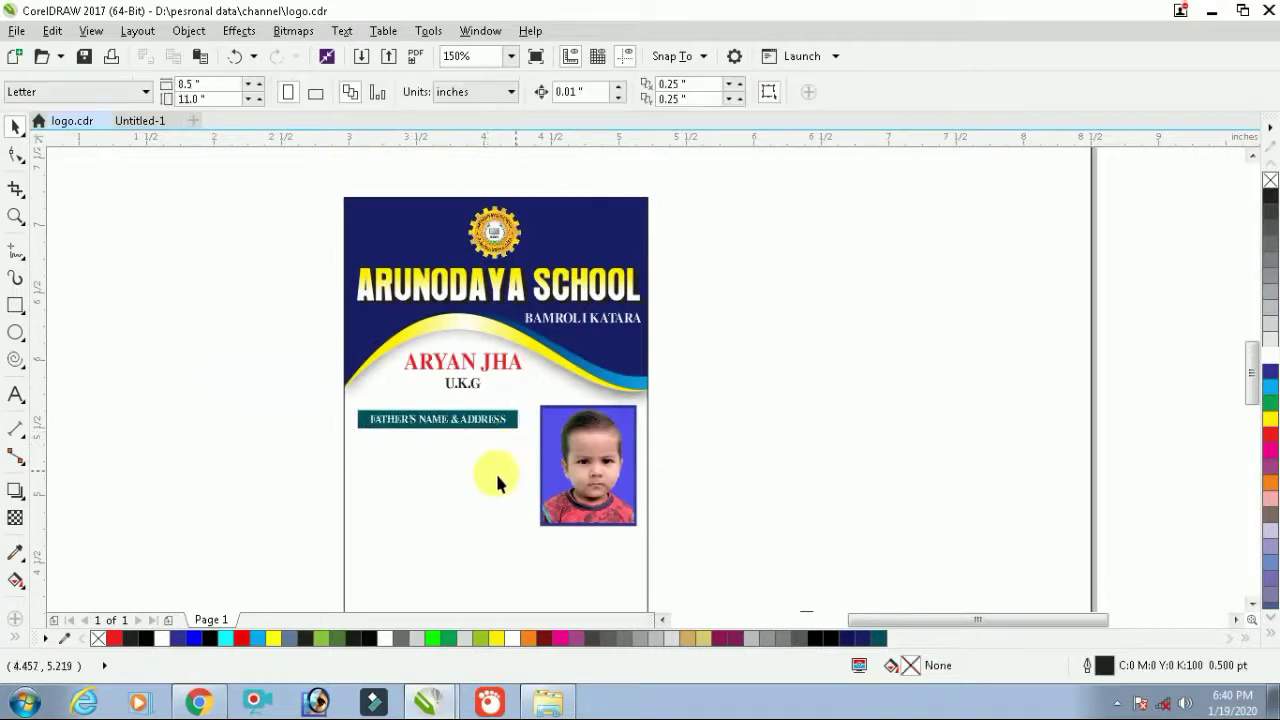
{"action": "left_click", "coordinate": [443, 497]}
{"action": "left_click", "coordinate": [951, 411]}
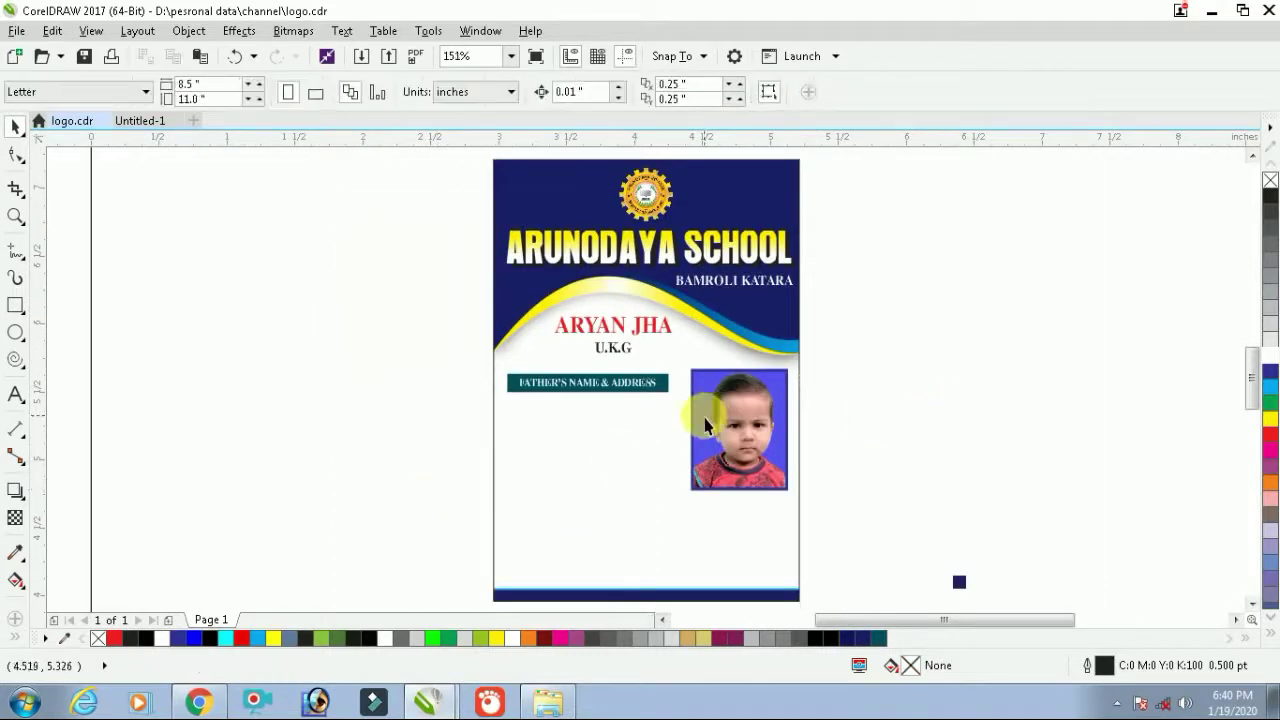
{"action": "scroll", "coordinate": [622, 380], "scroll_direction": "up", "scroll_amount": 1}
{"action": "left_click", "coordinate": [608, 306]}
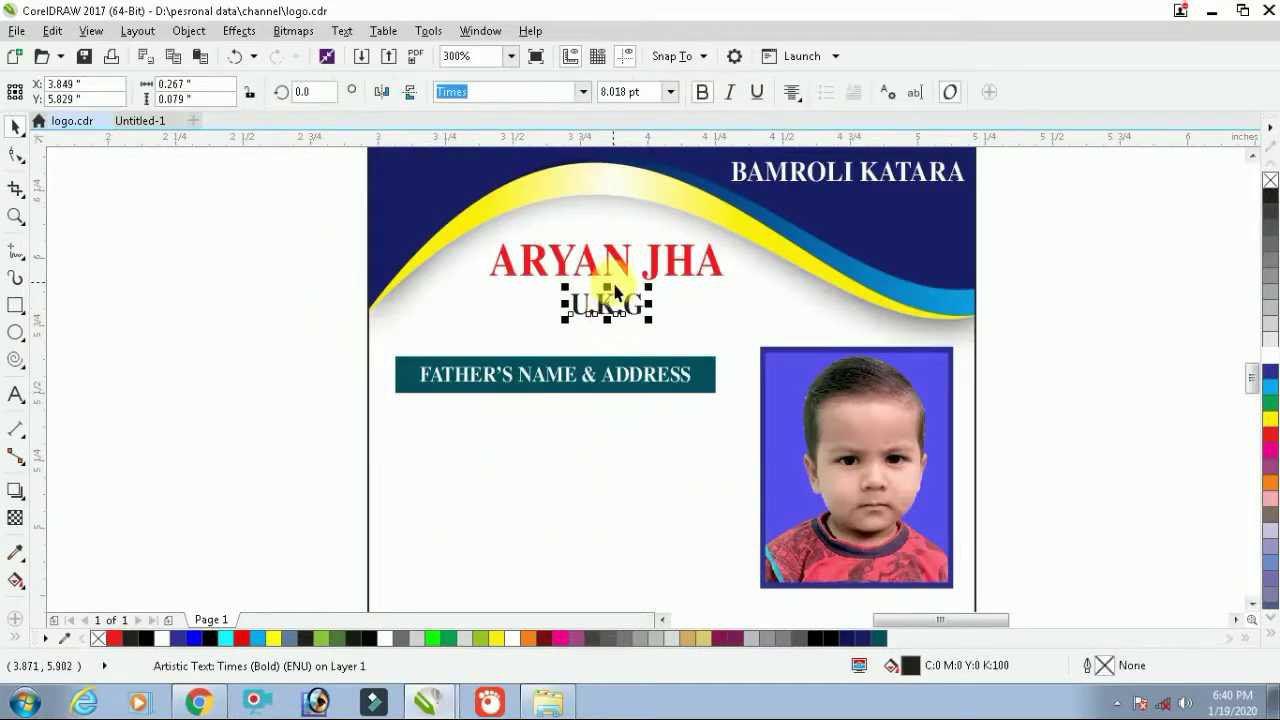
{"action": "left_click", "coordinate": [628, 258], "text": "shift"}
{"action": "left_click_drag", "start_coordinate": [729, 282], "coordinate": [742, 280]}
{"action": "scroll", "coordinate": [699, 310], "scroll_direction": "down", "scroll_amount": 1}
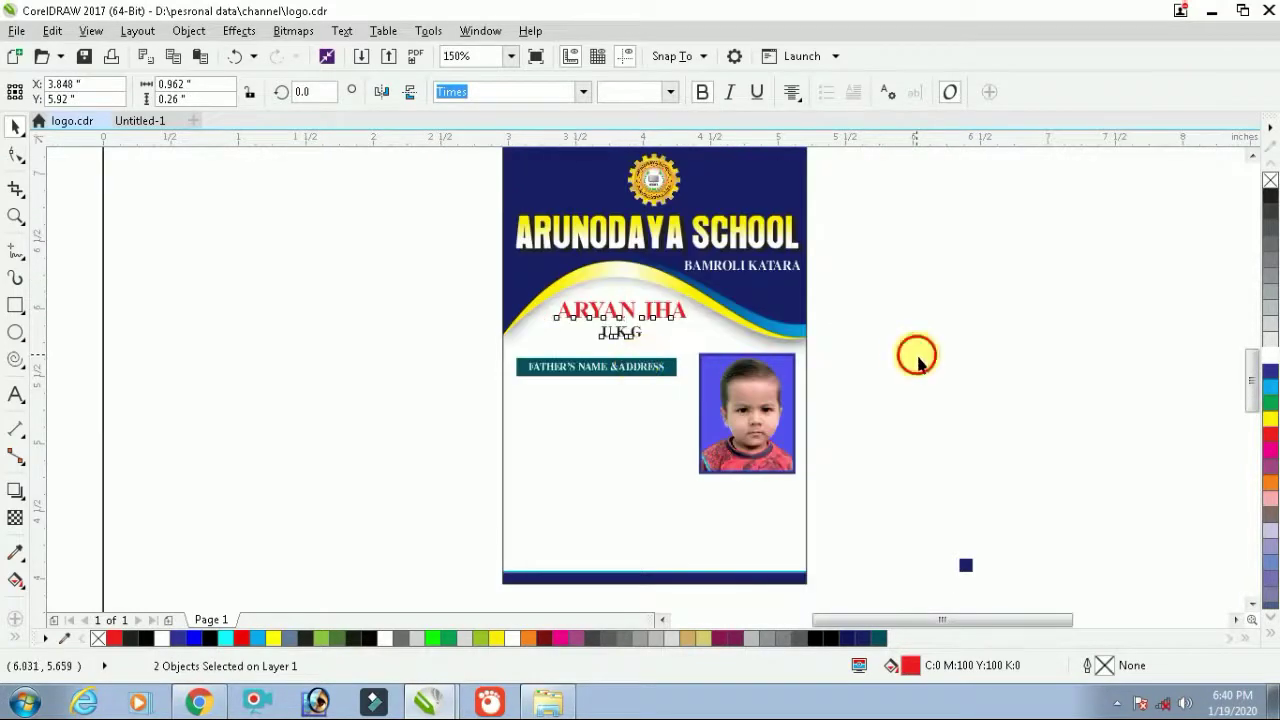
{"action": "left_click", "coordinate": [965, 472]}
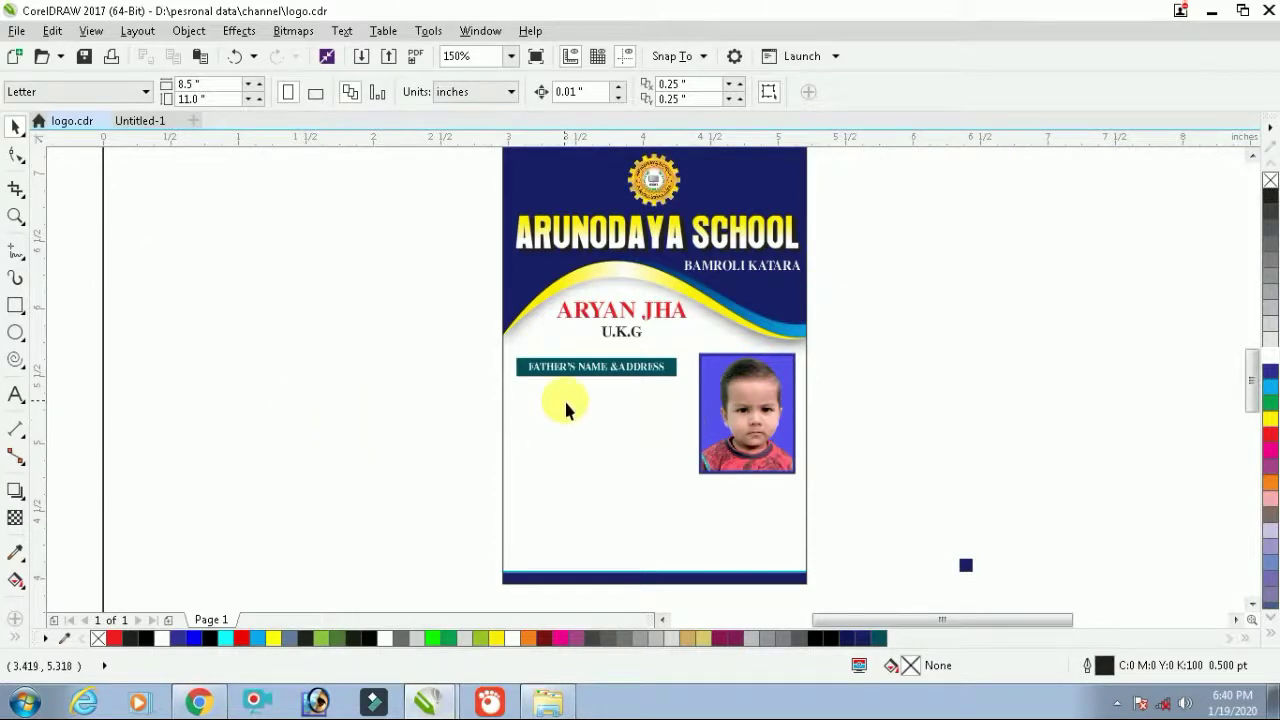
Place a copy of the FATHER'S NAME & ADDRESS heading below the bar
{"action": "scroll", "coordinate": [564, 398], "scroll_direction": "up", "scroll_amount": 1}
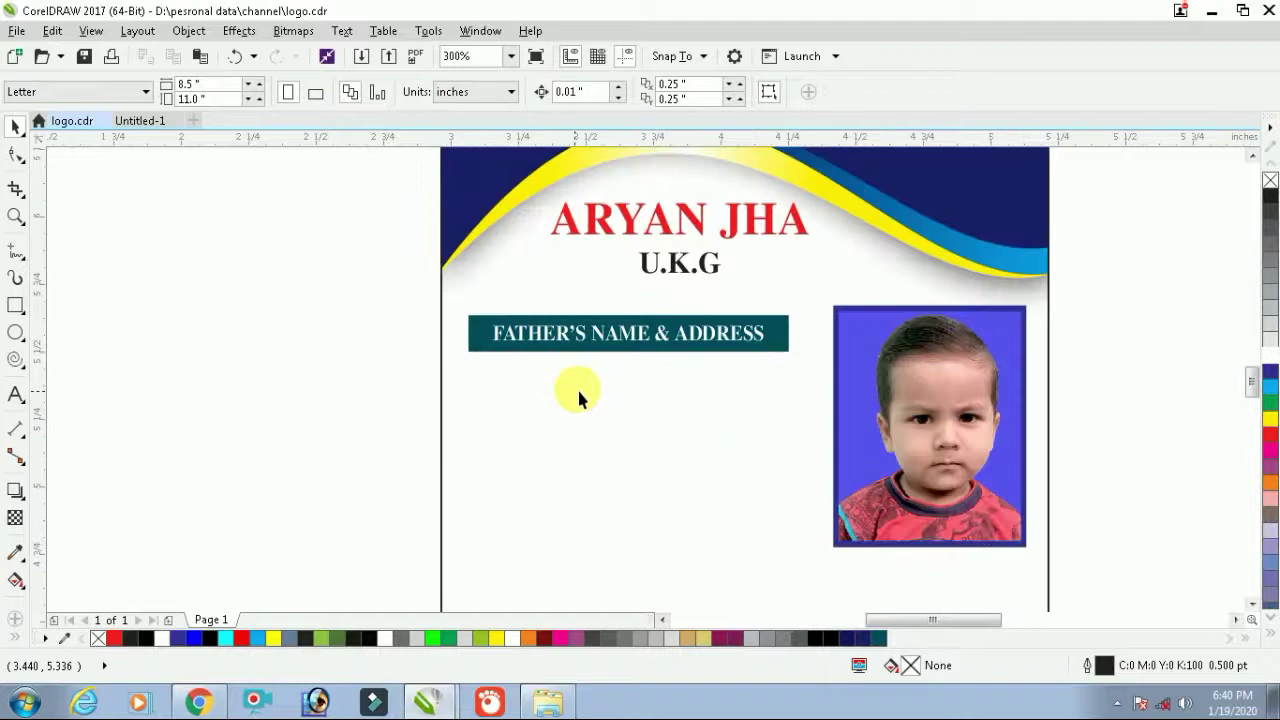
{"action": "left_click", "coordinate": [610, 344]}
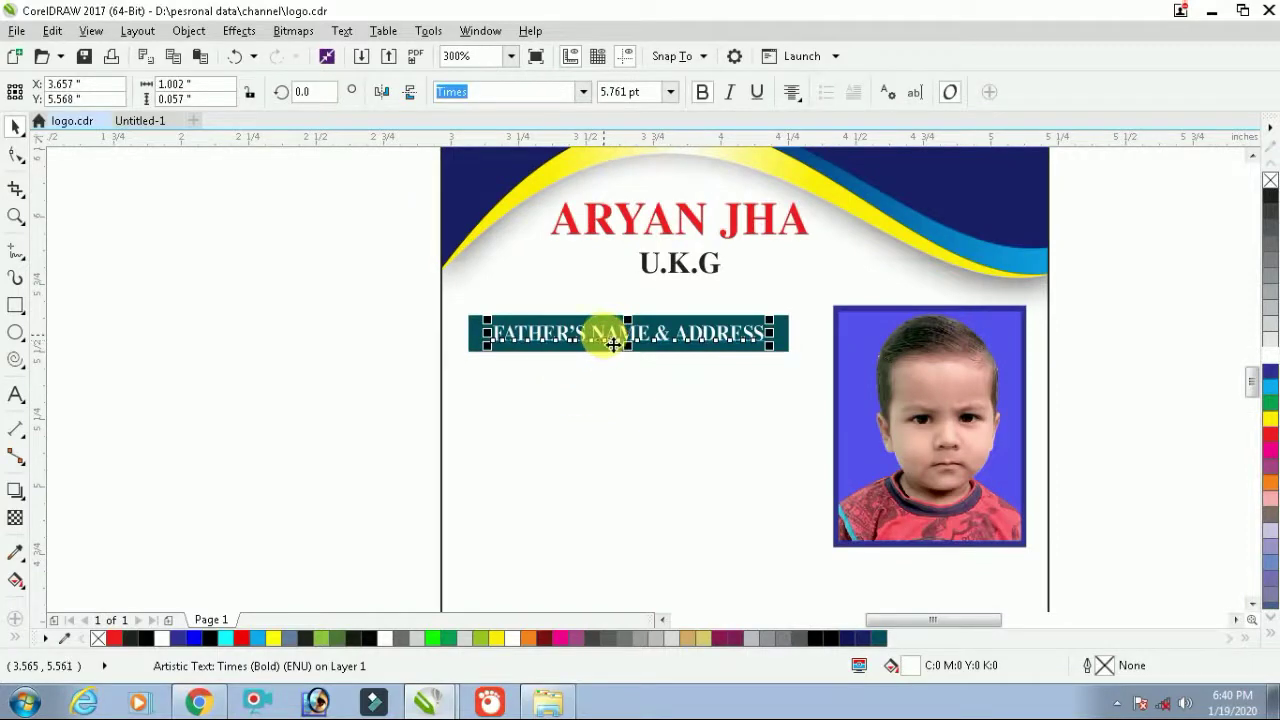
{"action": "left_click_drag", "start_coordinate": [613, 343], "coordinate": [606, 409]}
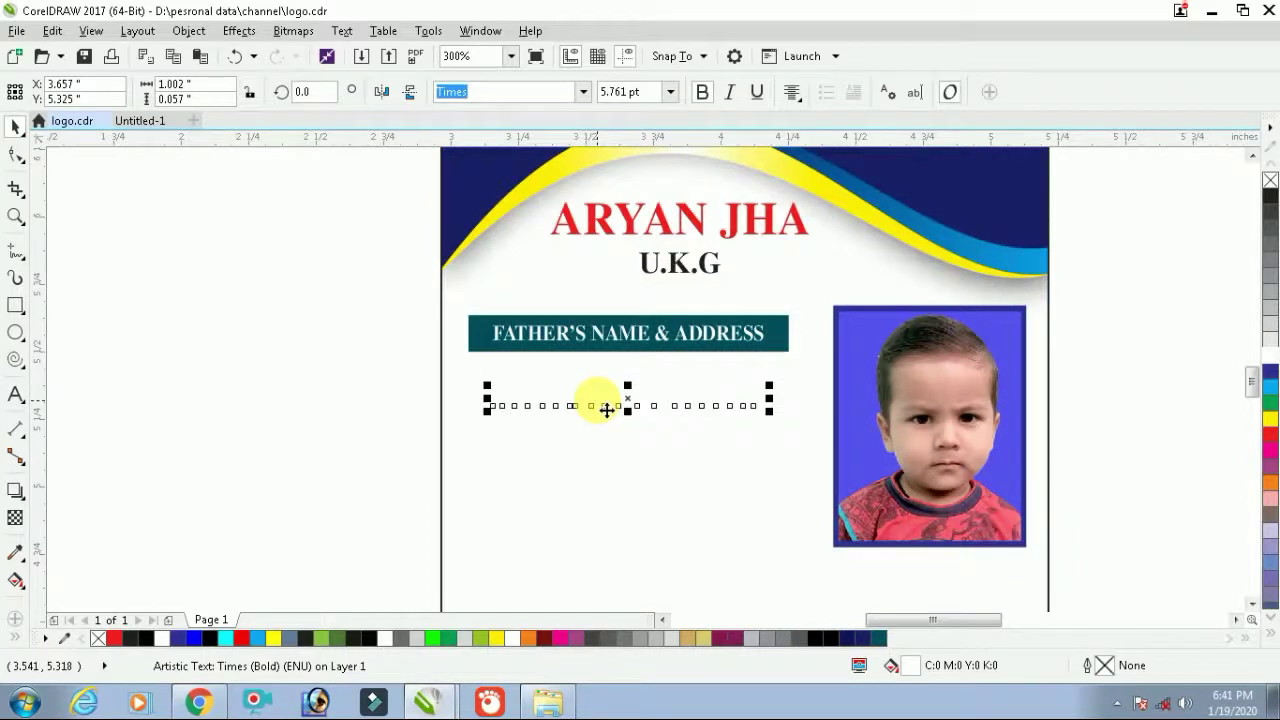
Make the copy black and replace it with the father's name and address lines, left-aligned
{"action": "left_click", "coordinate": [1269, 195]}
{"action": "key", "text": "F8"}
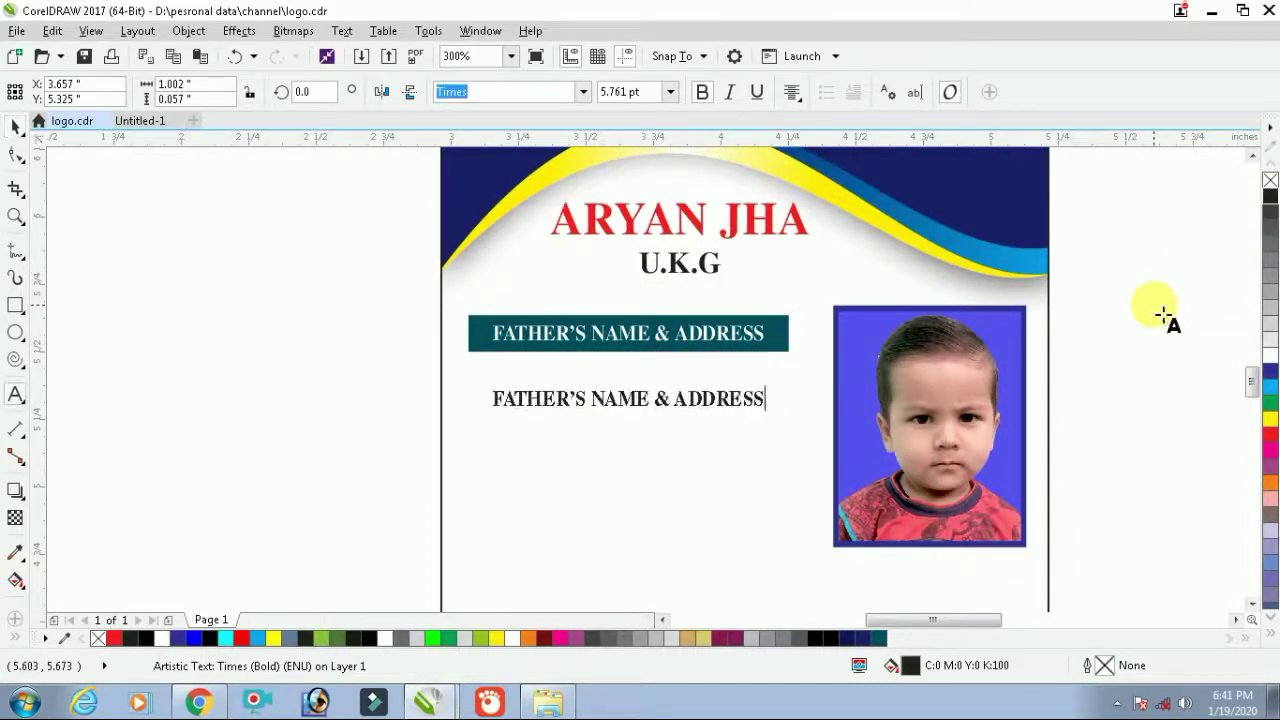
{"action": "key", "text": "ctrl+a"}
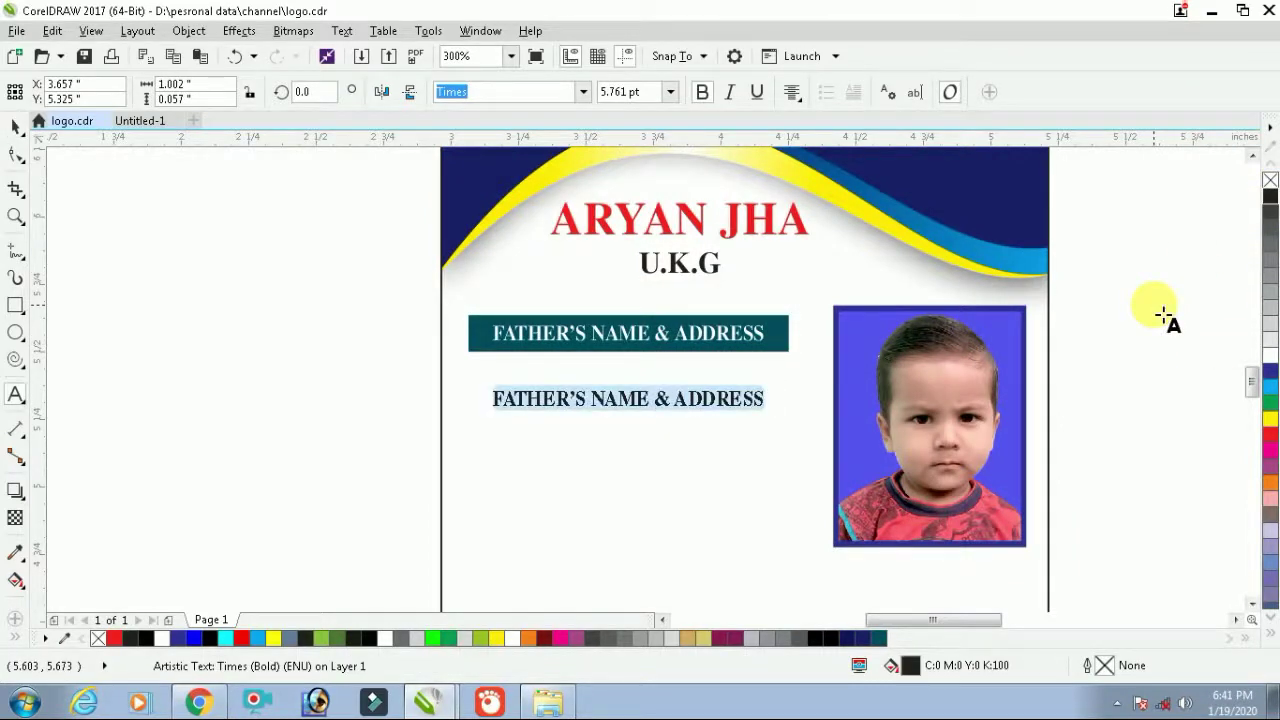
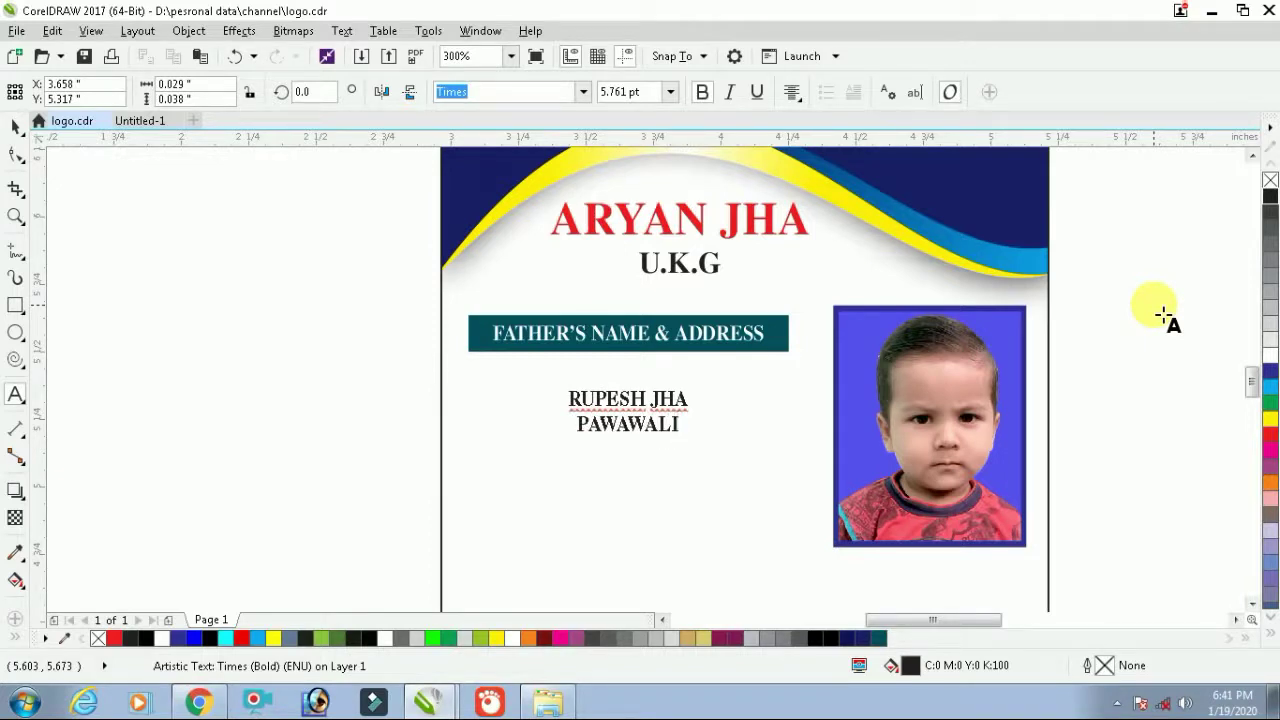
{"action": "key", "text": "Return"}
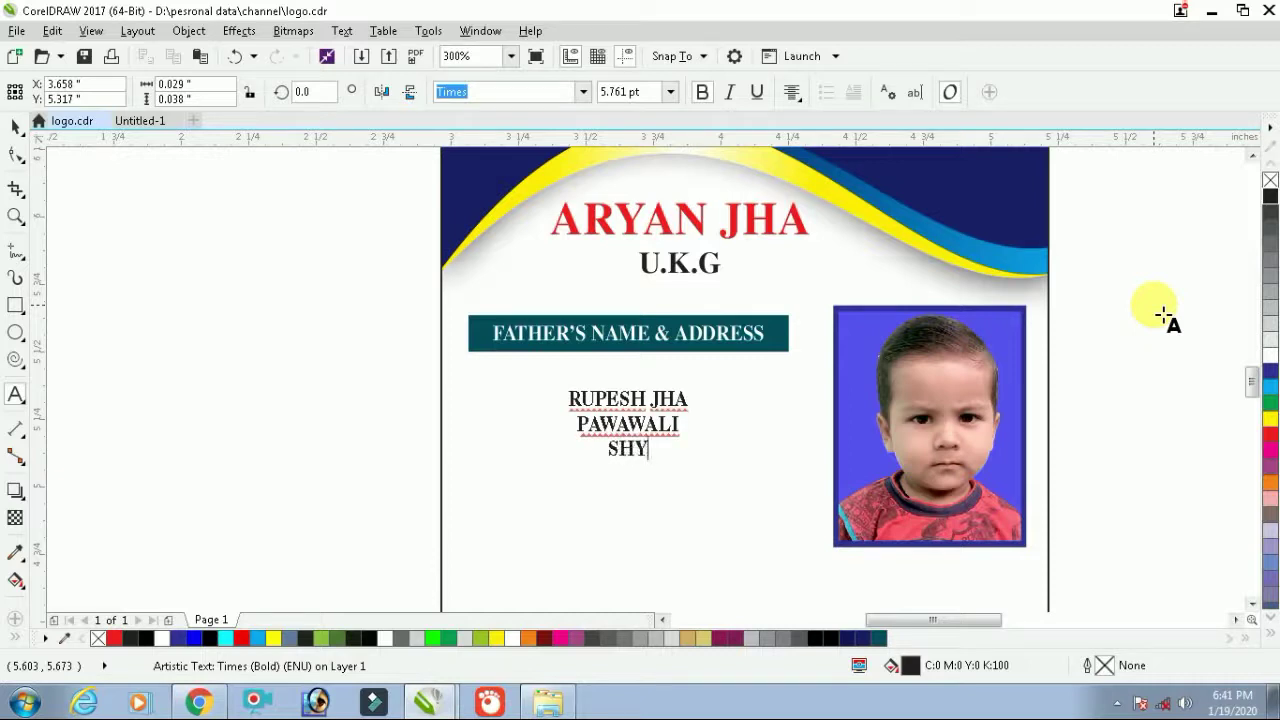
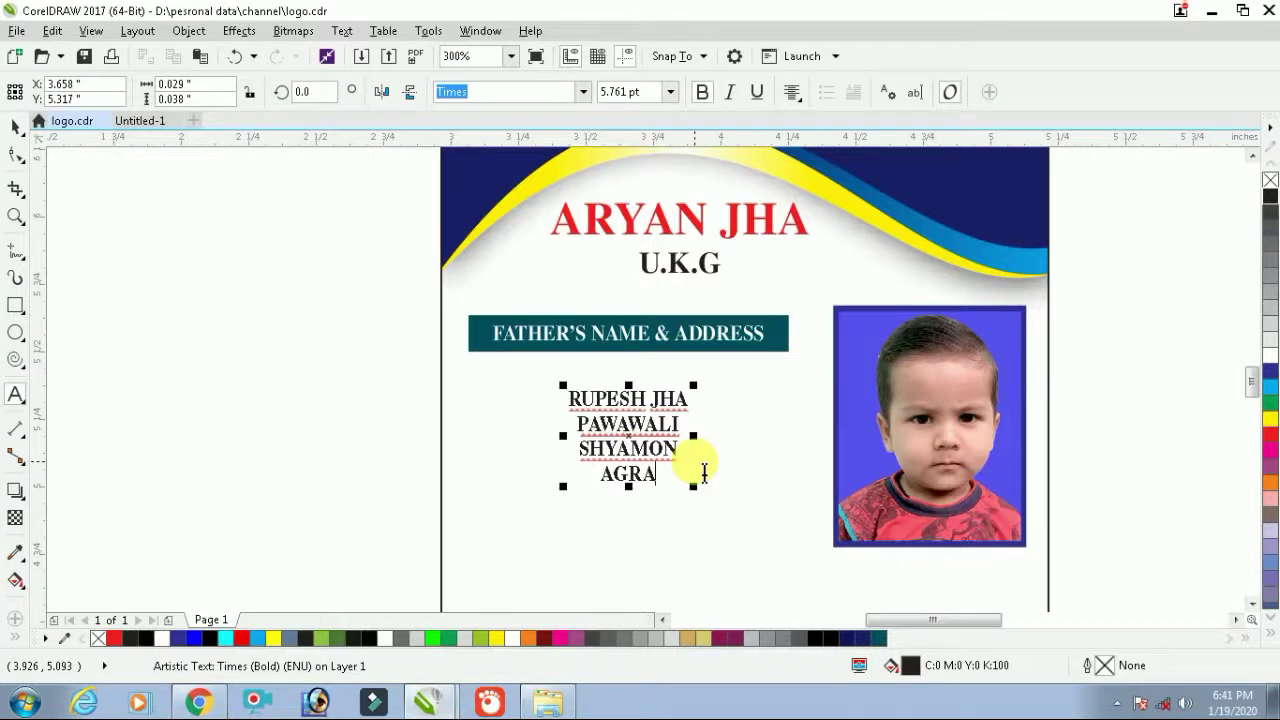
{"action": "key", "text": "ctrl+a"}
{"action": "key", "text": "ctrl+l"}
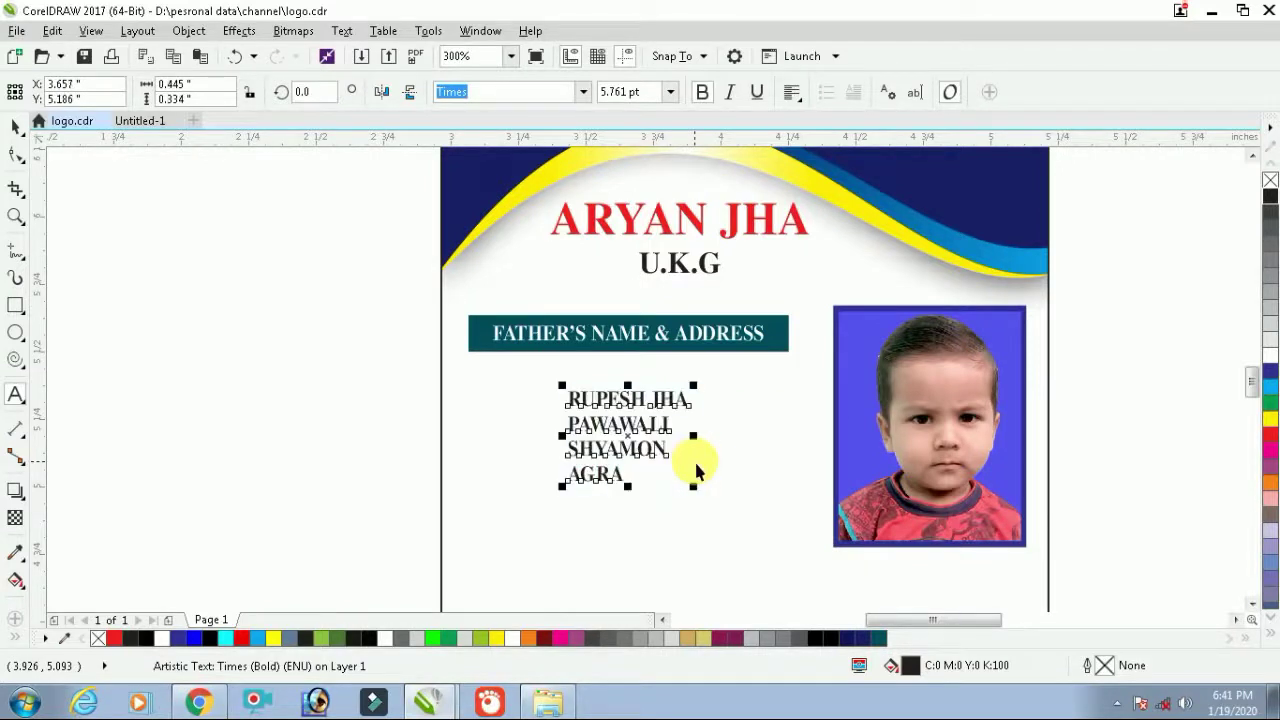
{"action": "key", "text": "ctrl+space"}
Enlarge the name and address block slightly and move it left under the banner
{"action": "left_click_drag", "start_coordinate": [693, 487], "coordinate": [796, 570]}
{"action": "scroll", "coordinate": [680, 486], "scroll_direction": "down", "scroll_amount": 1}
{"action": "scroll", "coordinate": [727, 540], "scroll_direction": "down", "scroll_amount": 1}
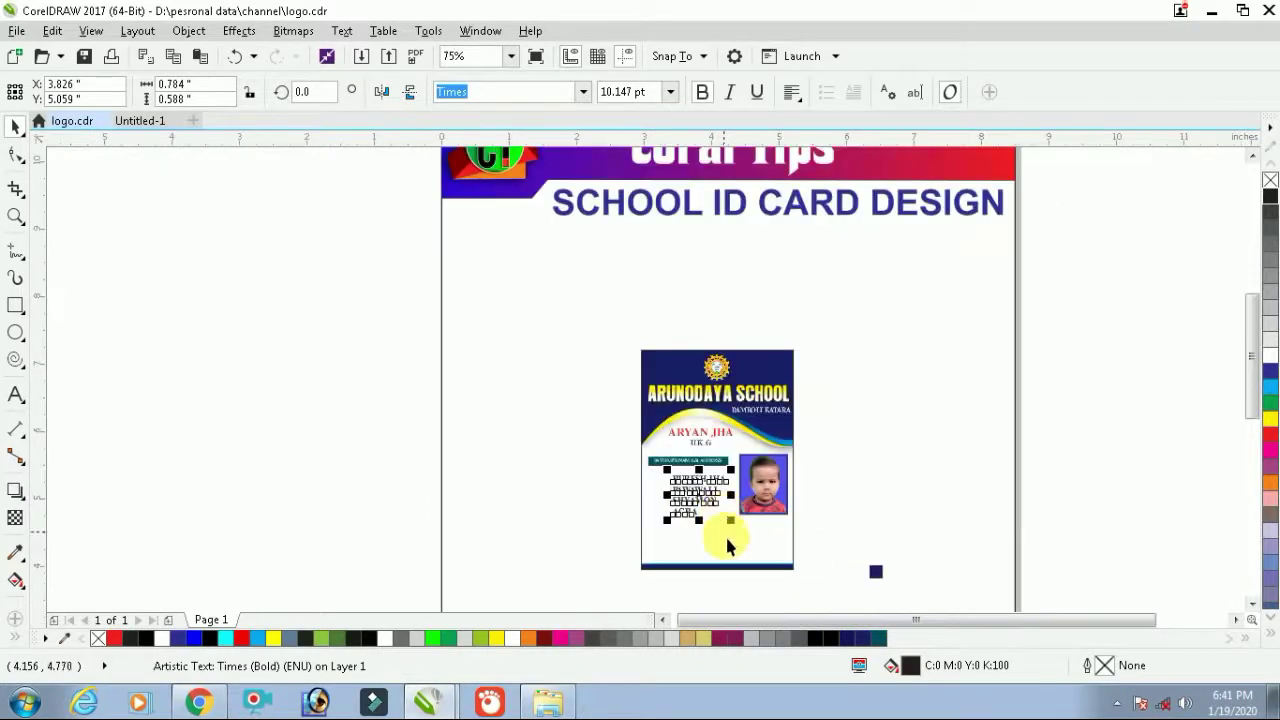
{"action": "scroll", "coordinate": [729, 545], "scroll_direction": "up", "scroll_amount": 1}
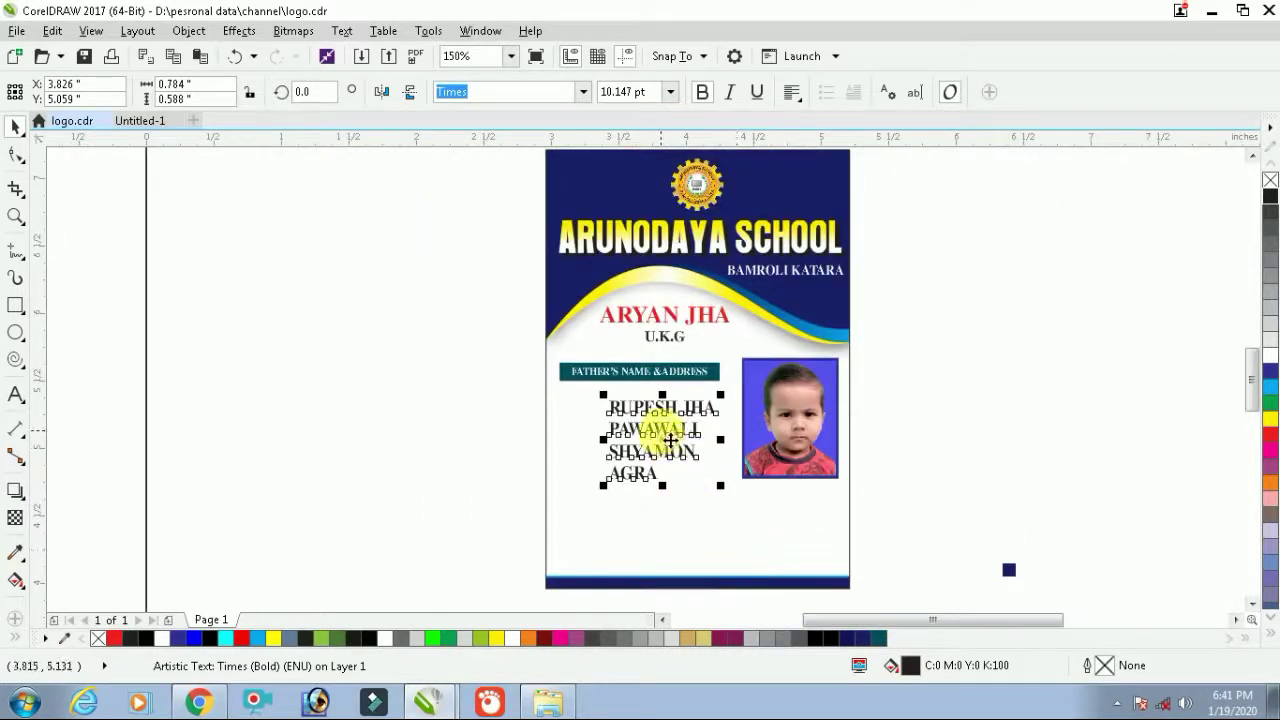
{"action": "left_click_drag", "start_coordinate": [669, 439], "coordinate": [622, 445]}
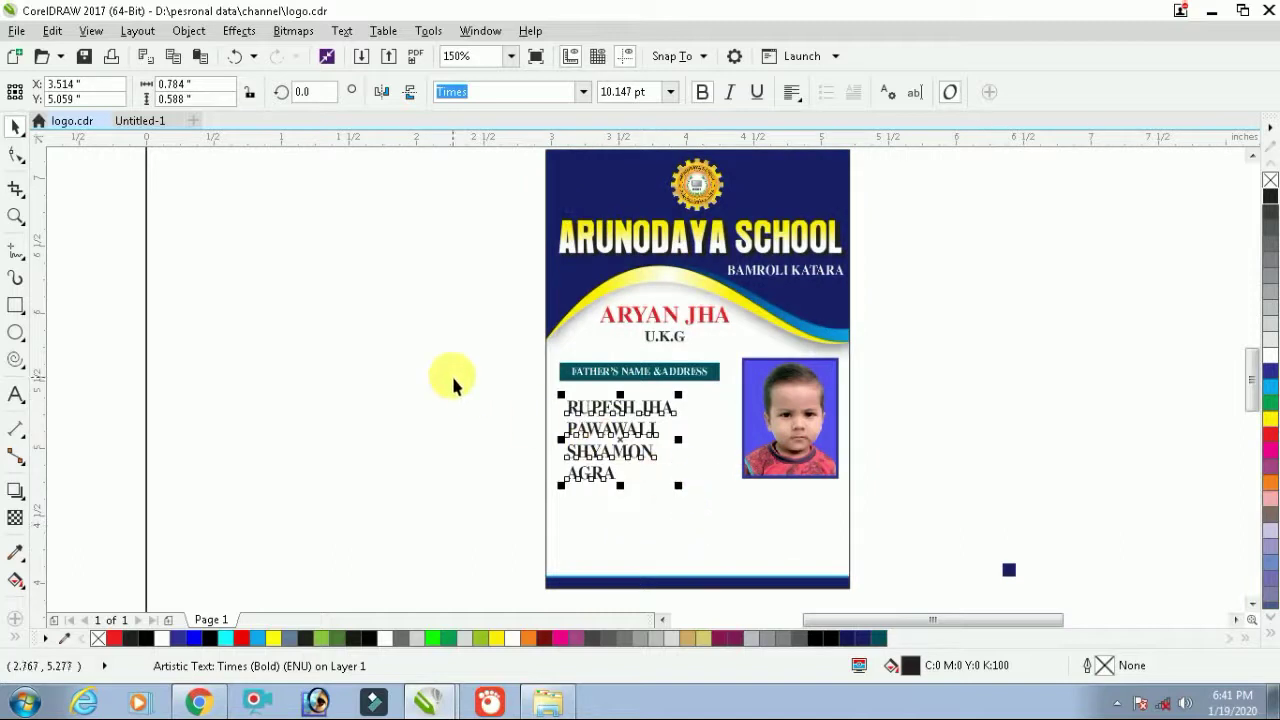
Move the banner and heading slightly down and realign the address text beneath it
{"action": "left_click_drag", "start_coordinate": [479, 350], "coordinate": [735, 398]}
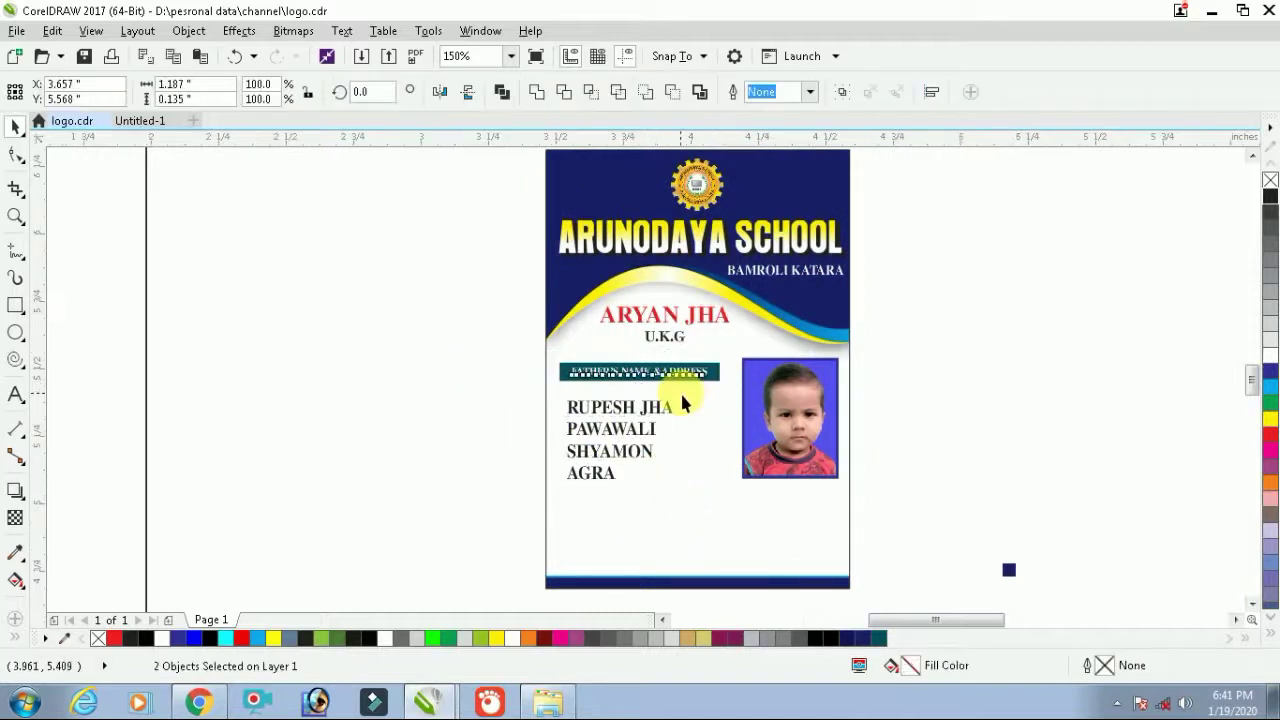
{"action": "scroll", "coordinate": [680, 391], "scroll_direction": "up", "scroll_amount": 2}
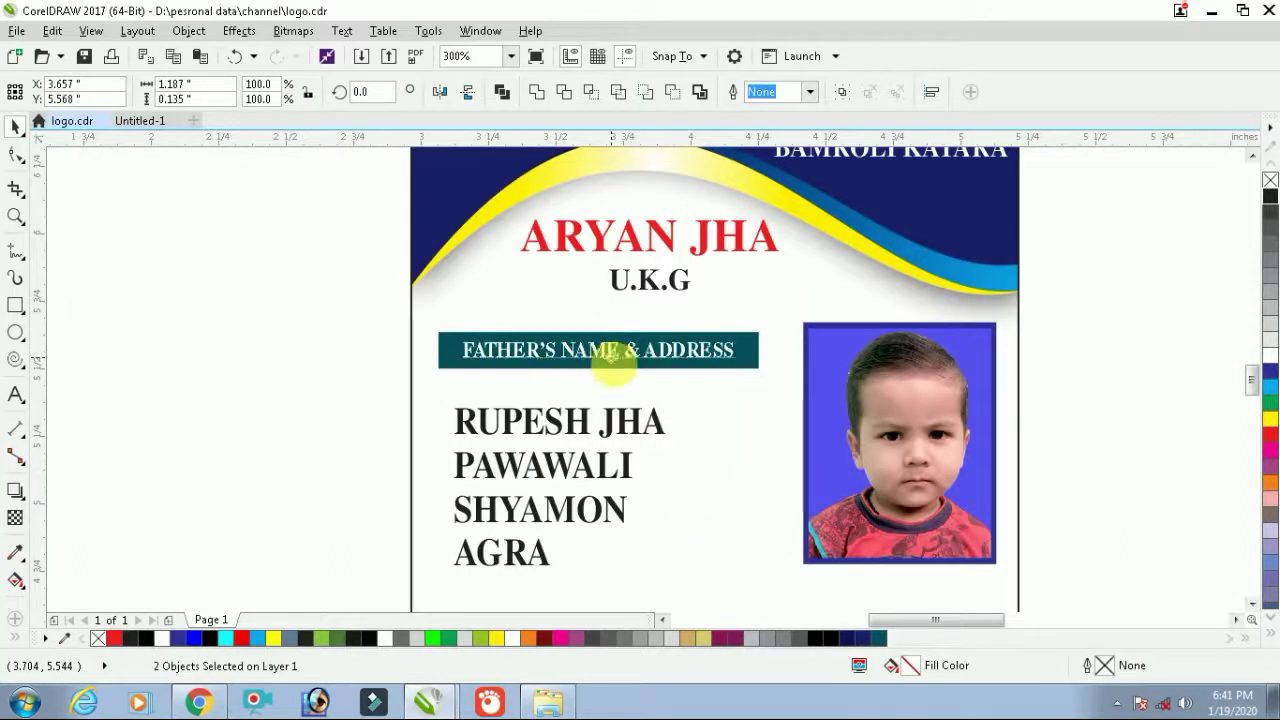
{"action": "left_click_drag", "start_coordinate": [609, 349], "coordinate": [614, 367]}
{"action": "left_click", "coordinate": [297, 394]}
{"action": "left_click", "coordinate": [519, 425]}
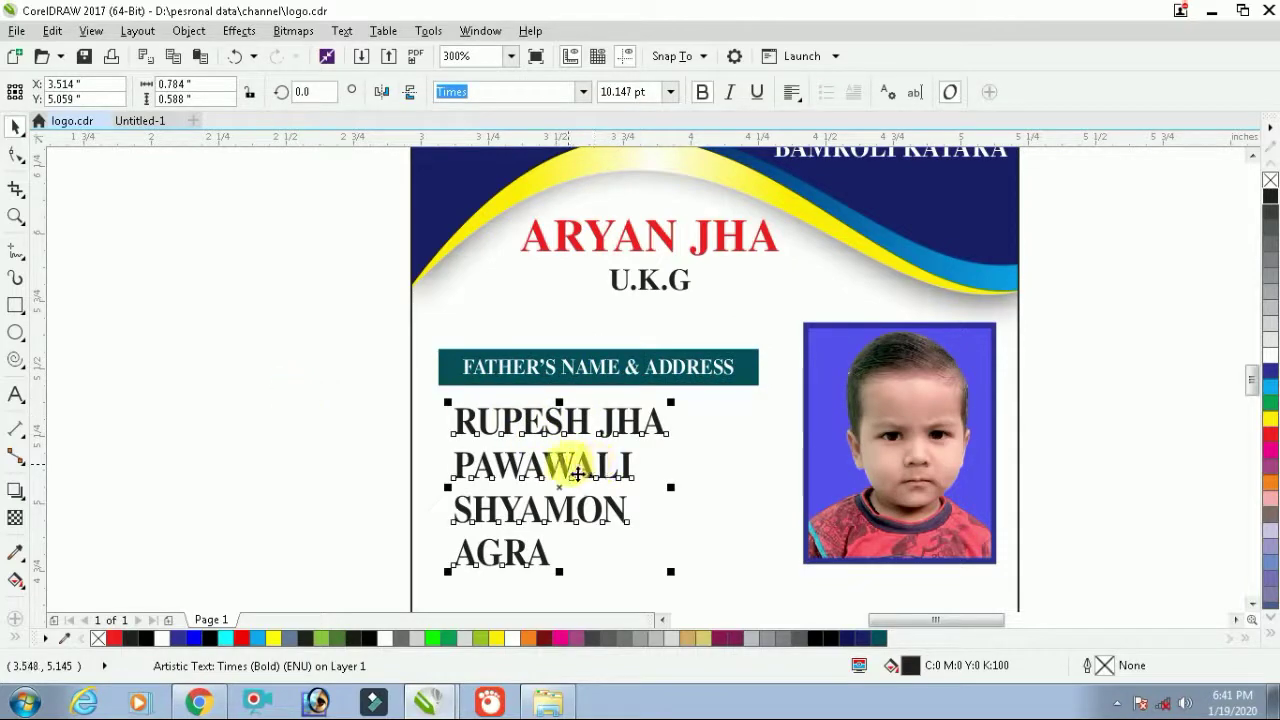
{"action": "left_click_drag", "start_coordinate": [583, 472], "coordinate": [651, 461]}
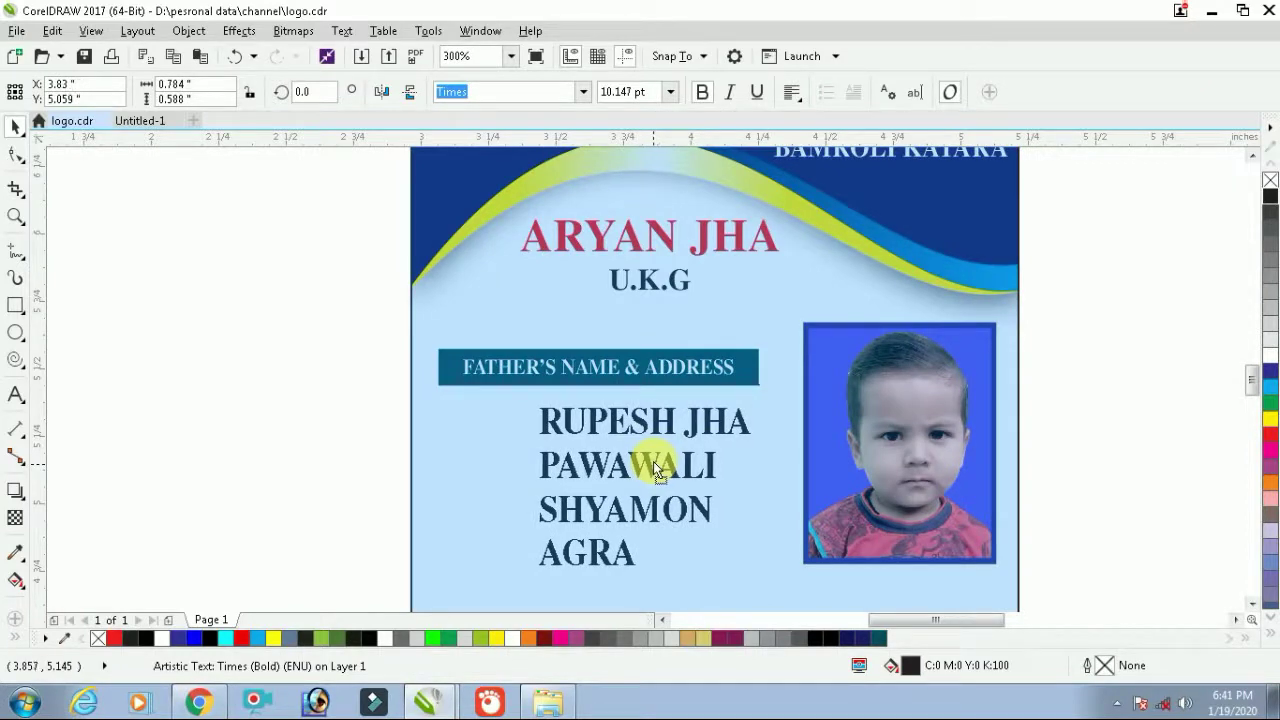
{"action": "left_click_drag", "start_coordinate": [653, 461], "coordinate": [583, 460]}
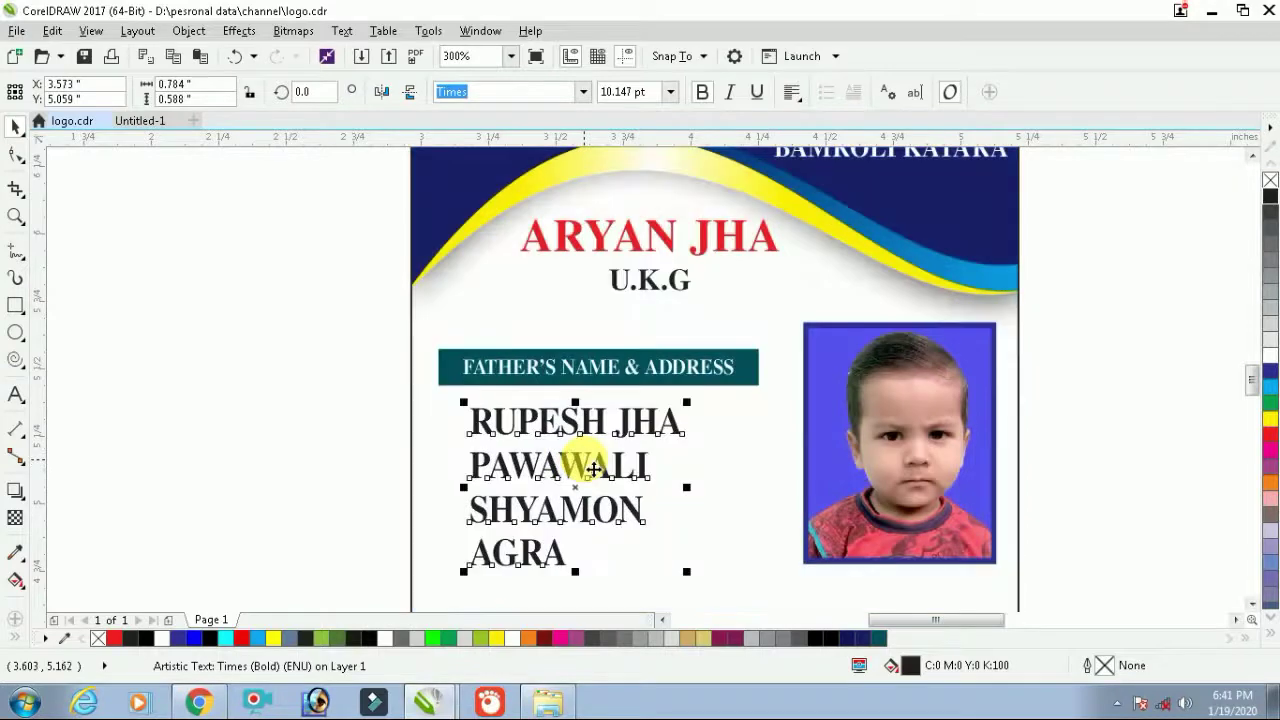
{"action": "scroll", "coordinate": [593, 469], "scroll_direction": "down", "scroll_amount": 2}
{"action": "scroll", "coordinate": [596, 470], "scroll_direction": "up", "scroll_amount": 2}
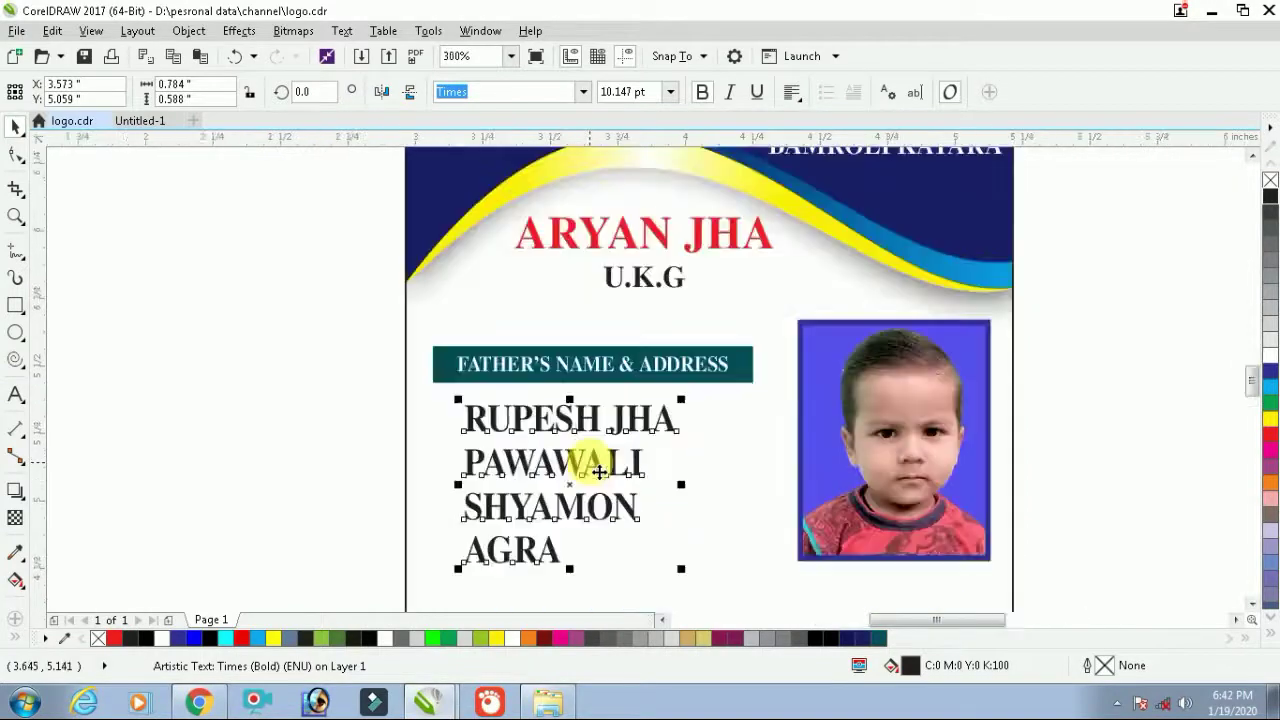
{"action": "key", "text": "F8"}
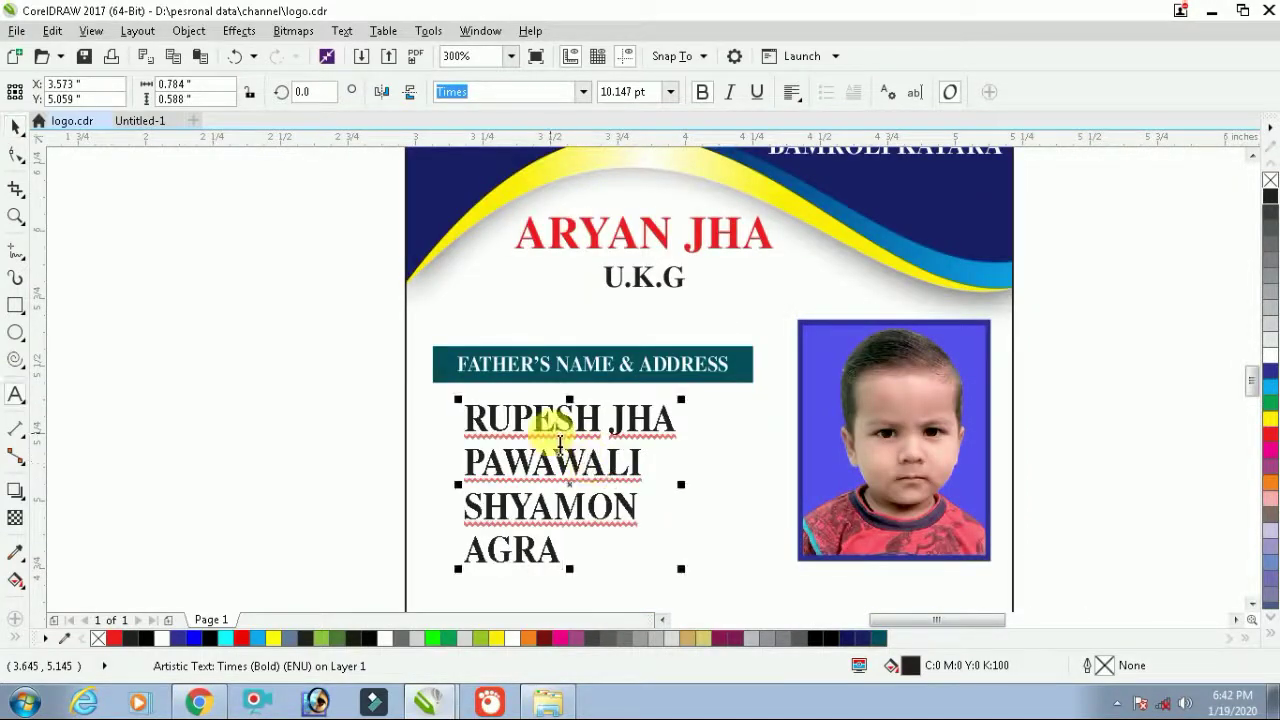
{"action": "key", "text": "ctrl+space"}
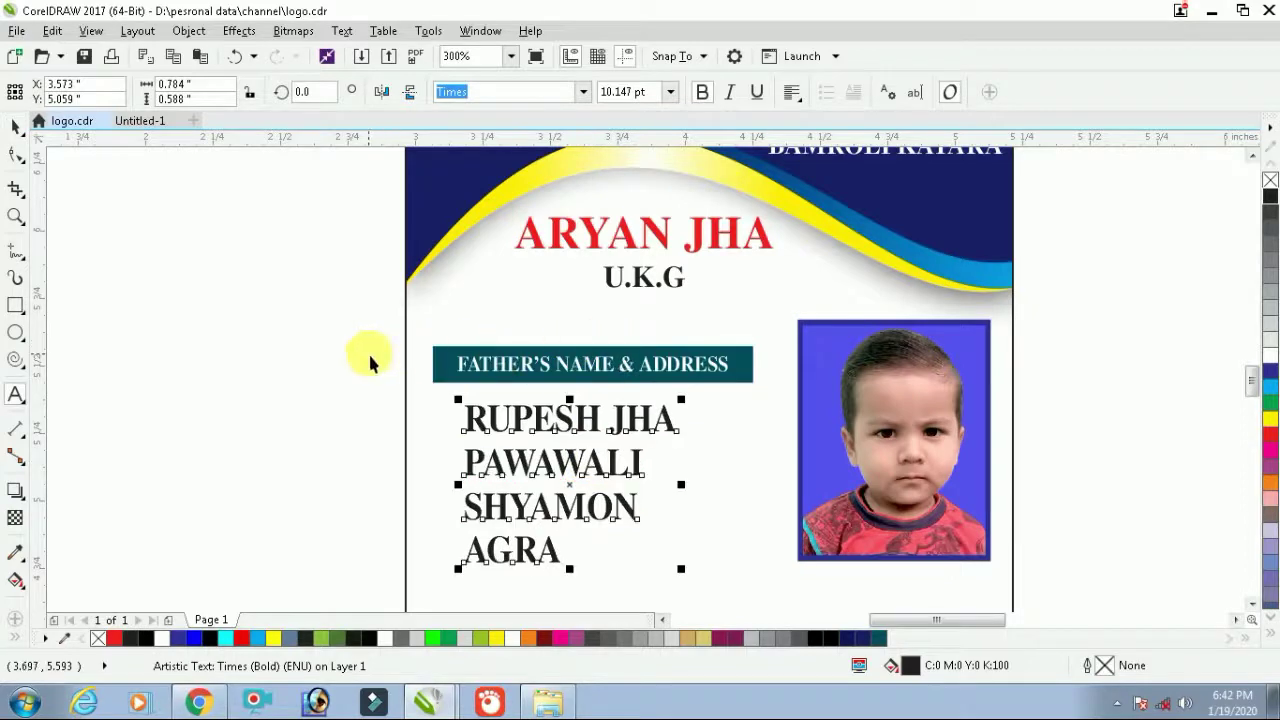
Move the banner, heading and address together lower on the card
{"action": "left_click_drag", "start_coordinate": [343, 331], "coordinate": [655, 462]}
{"action": "left_click_drag", "start_coordinate": [796, 576], "coordinate": [796, 576]}
{"action": "scroll", "coordinate": [689, 512], "scroll_direction": "down", "scroll_amount": 1}
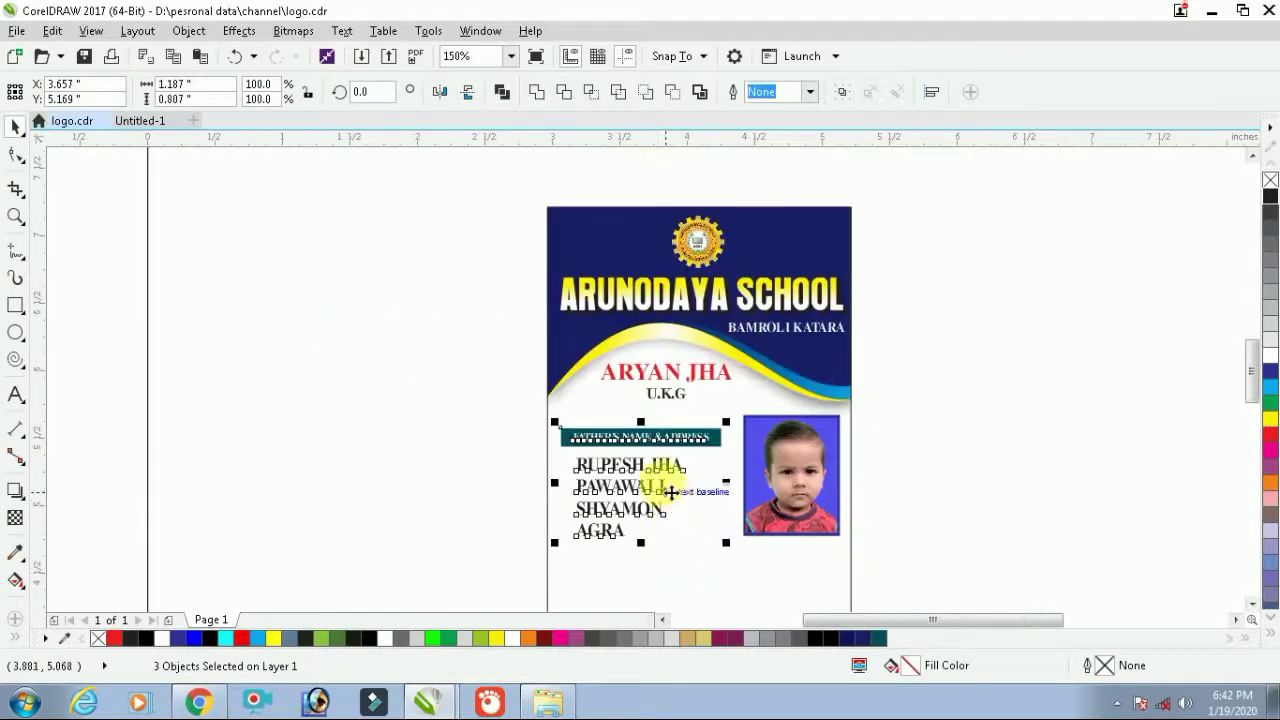
{"action": "left_click_drag", "start_coordinate": [666, 474], "coordinate": [658, 504]}
{"action": "left_click", "coordinate": [486, 429]}
{"action": "scroll", "coordinate": [625, 426], "scroll_direction": "up", "scroll_amount": 1}
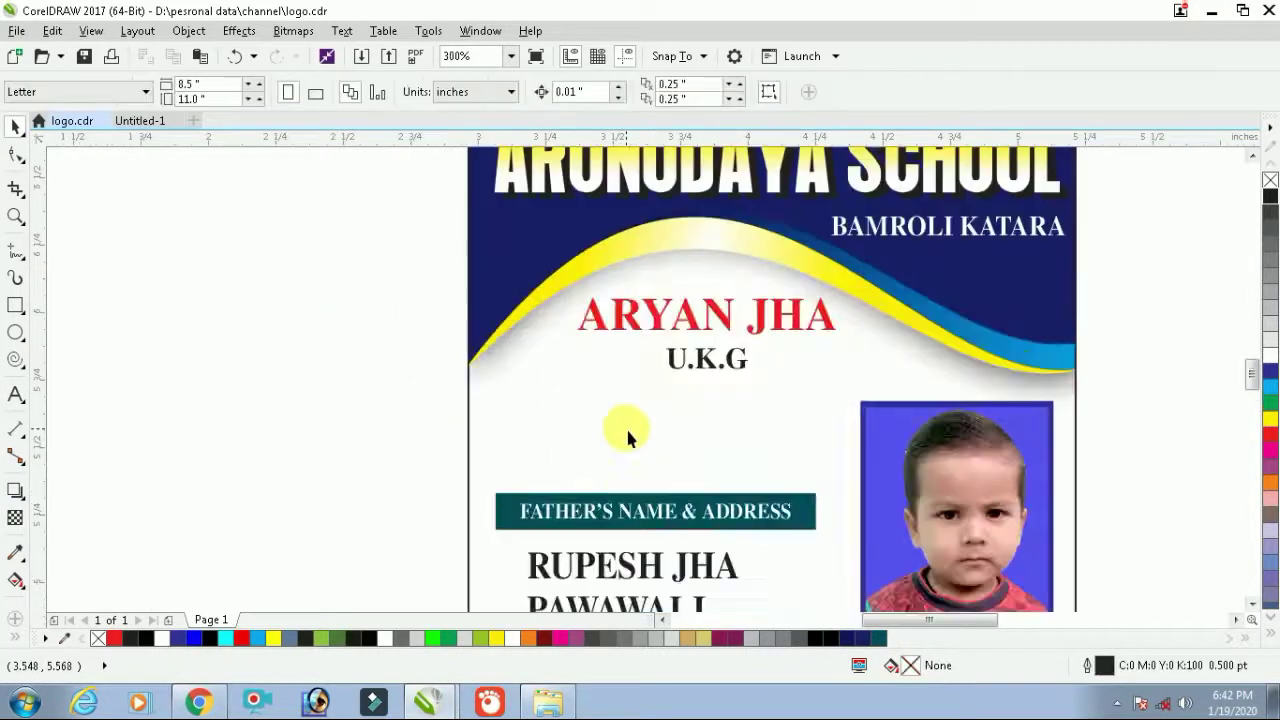
{"action": "left_click", "coordinate": [683, 373]}
Copy the class text below it and retype it as 'Roll No. -' with the roll number
{"action": "left_click_drag", "start_coordinate": [683, 373], "coordinate": [522, 448]}
{"action": "double_click", "coordinate": [512, 440]}
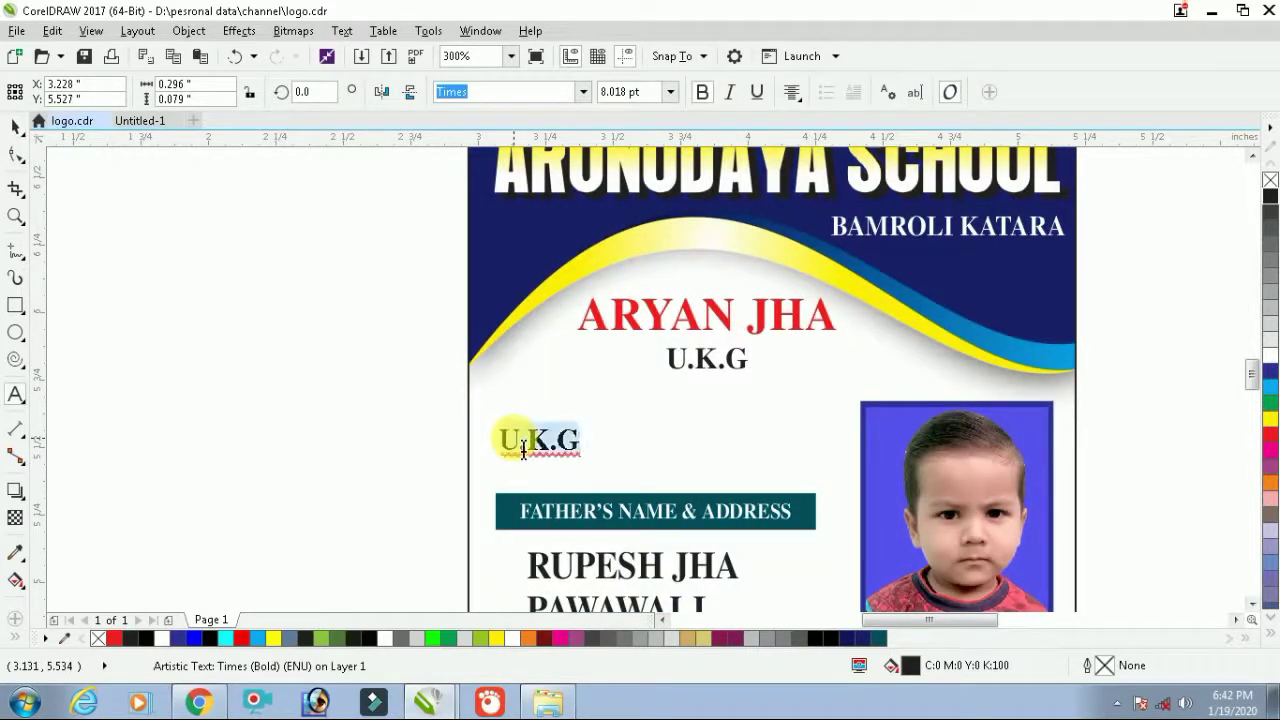
{"action": "type", "text": "Roll"}
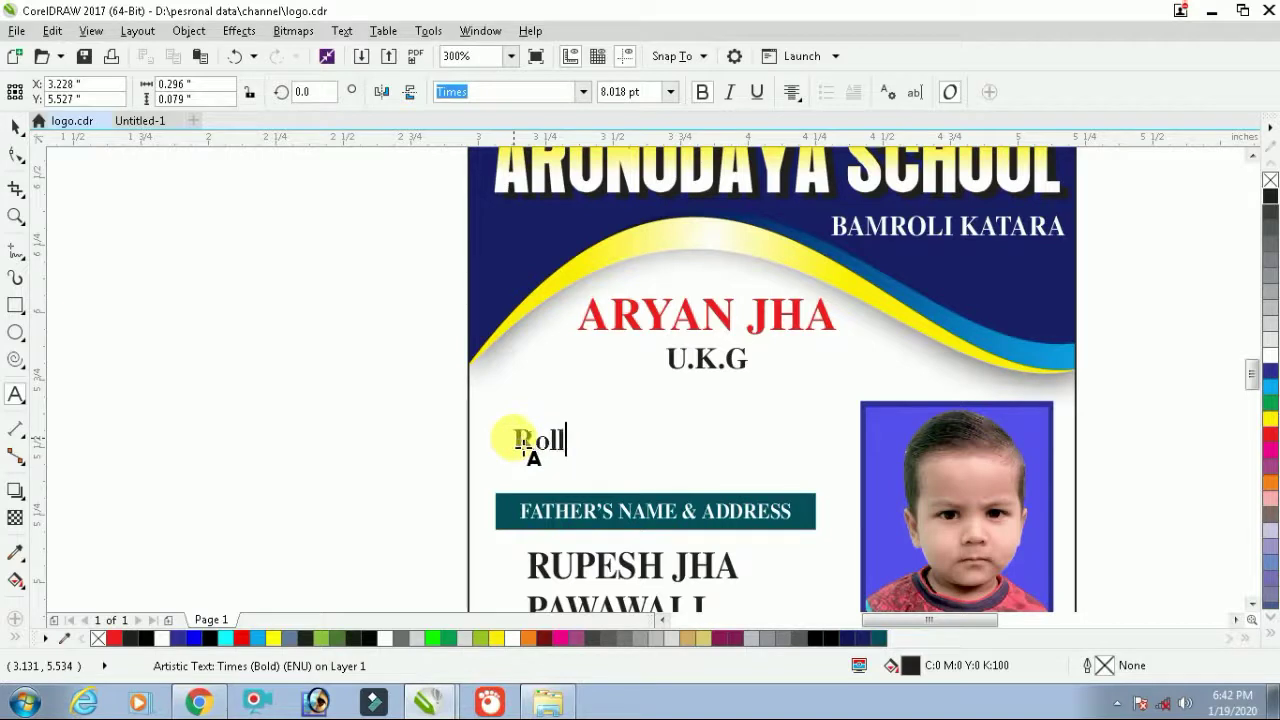
{"action": "type", "text": " No."}
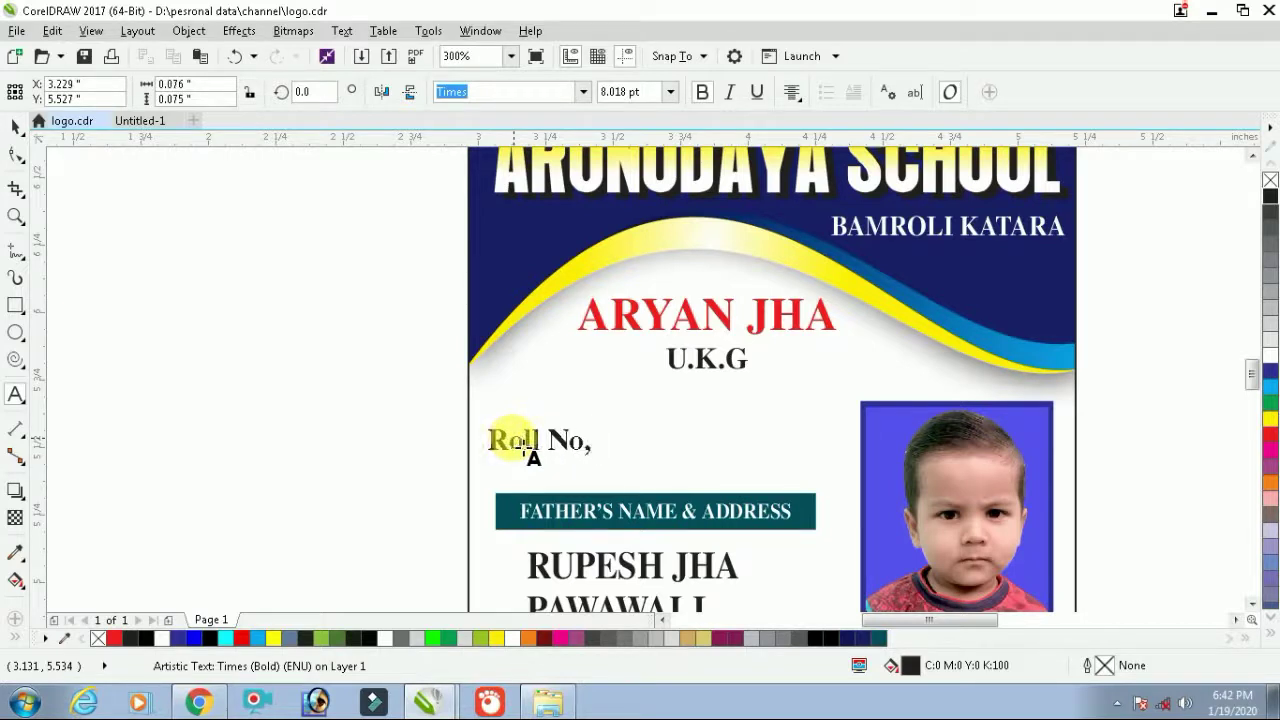
{"action": "key", "text": "BackSpace"}
{"action": "type", "text": "."}
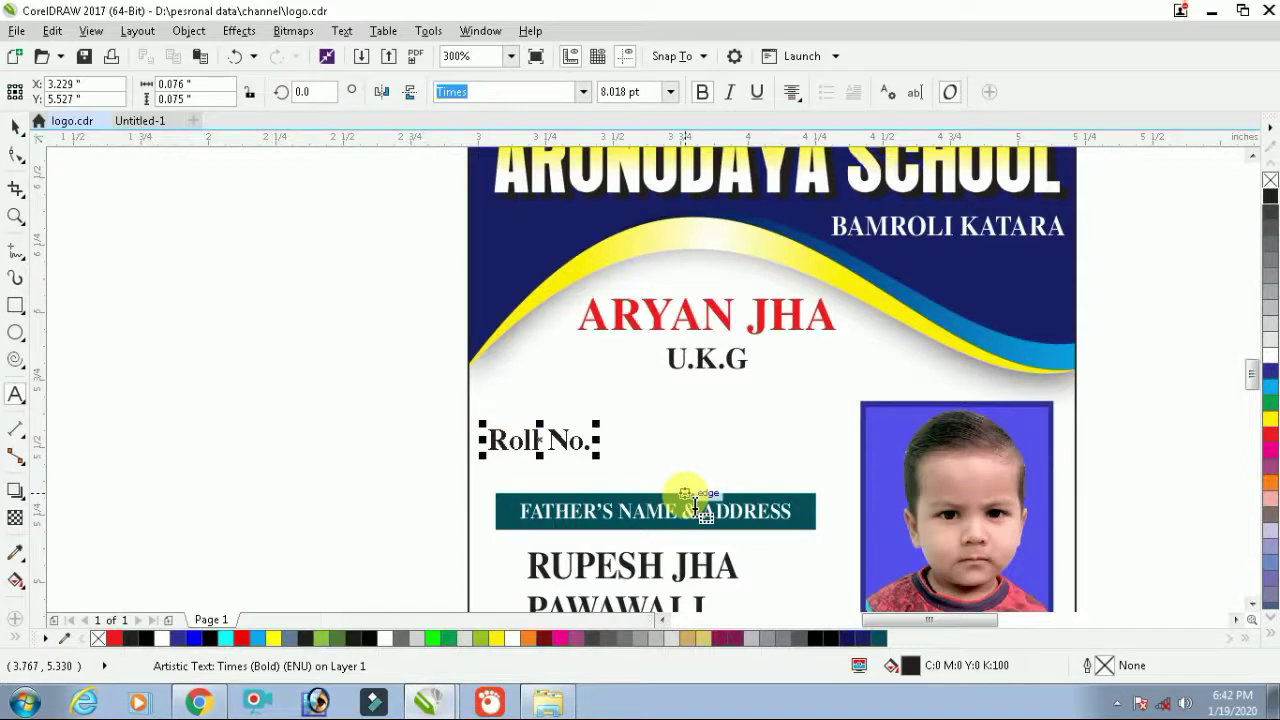
{"action": "type", "text": " -"}
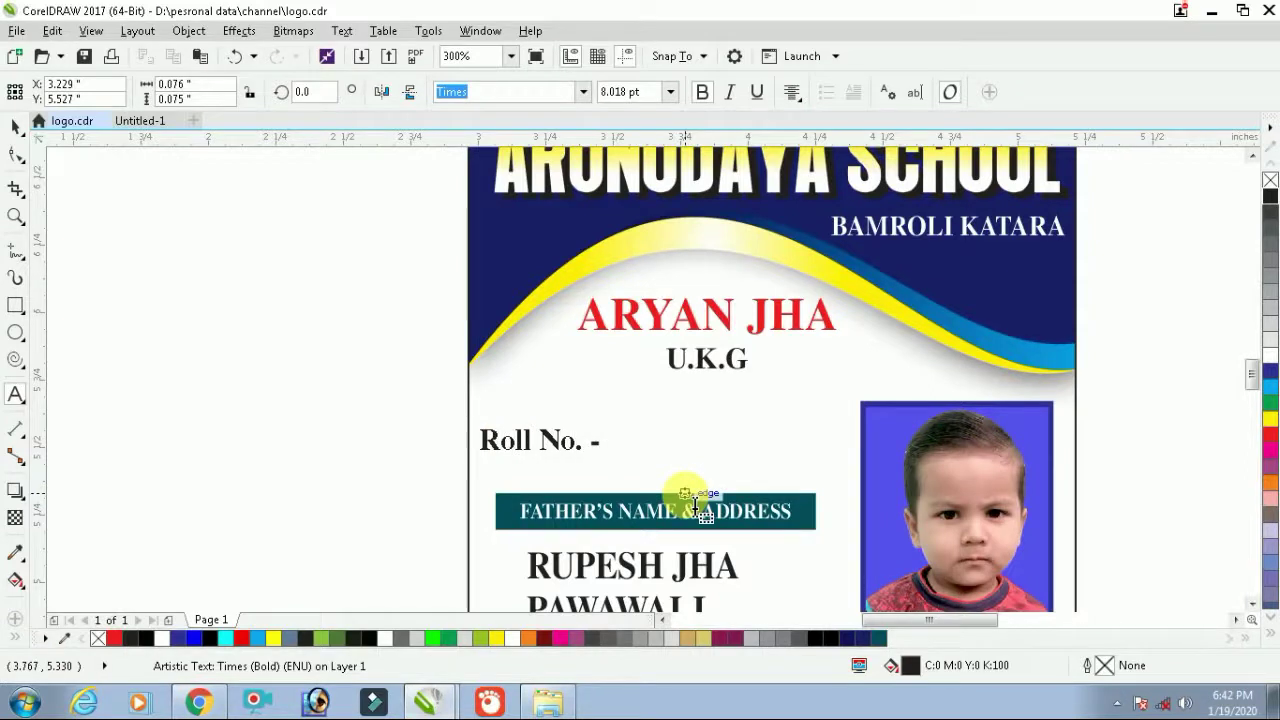
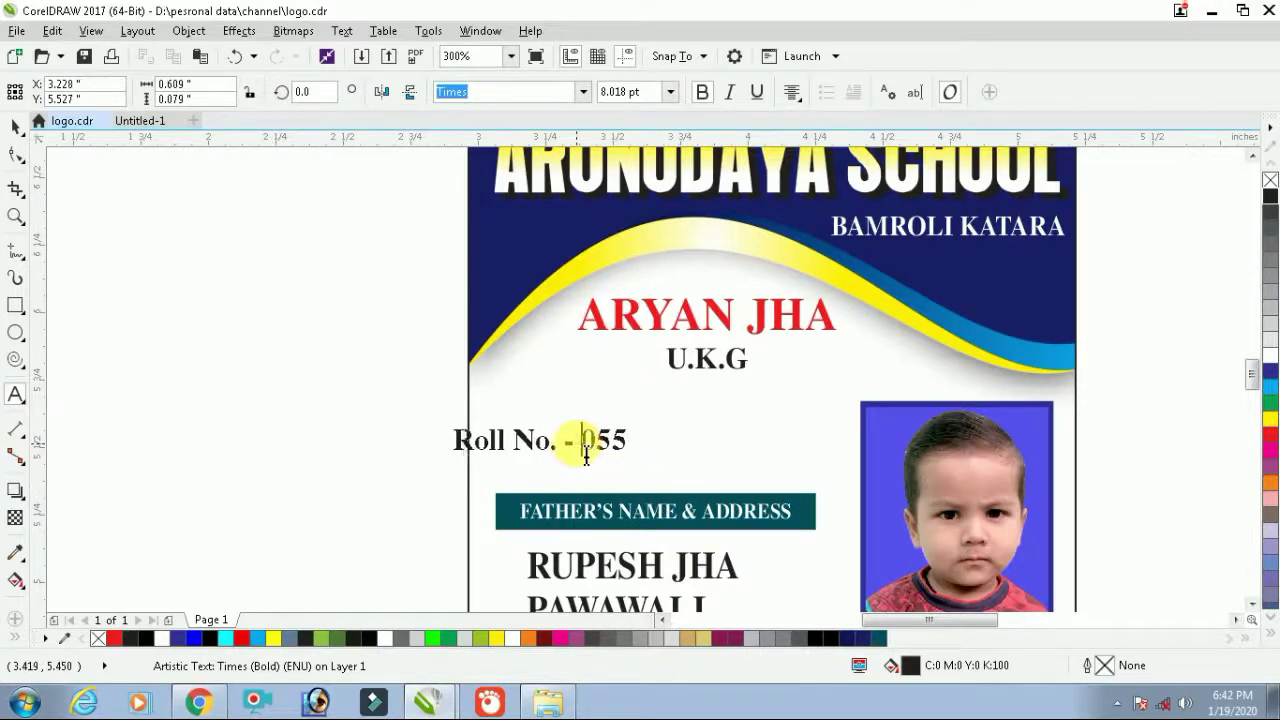
{"action": "key", "text": "ctrl+space"}
Nudge the Roll No. line slightly right to align above the teal bar
{"action": "left_click_drag", "start_coordinate": [586, 438], "coordinate": [626, 443]}
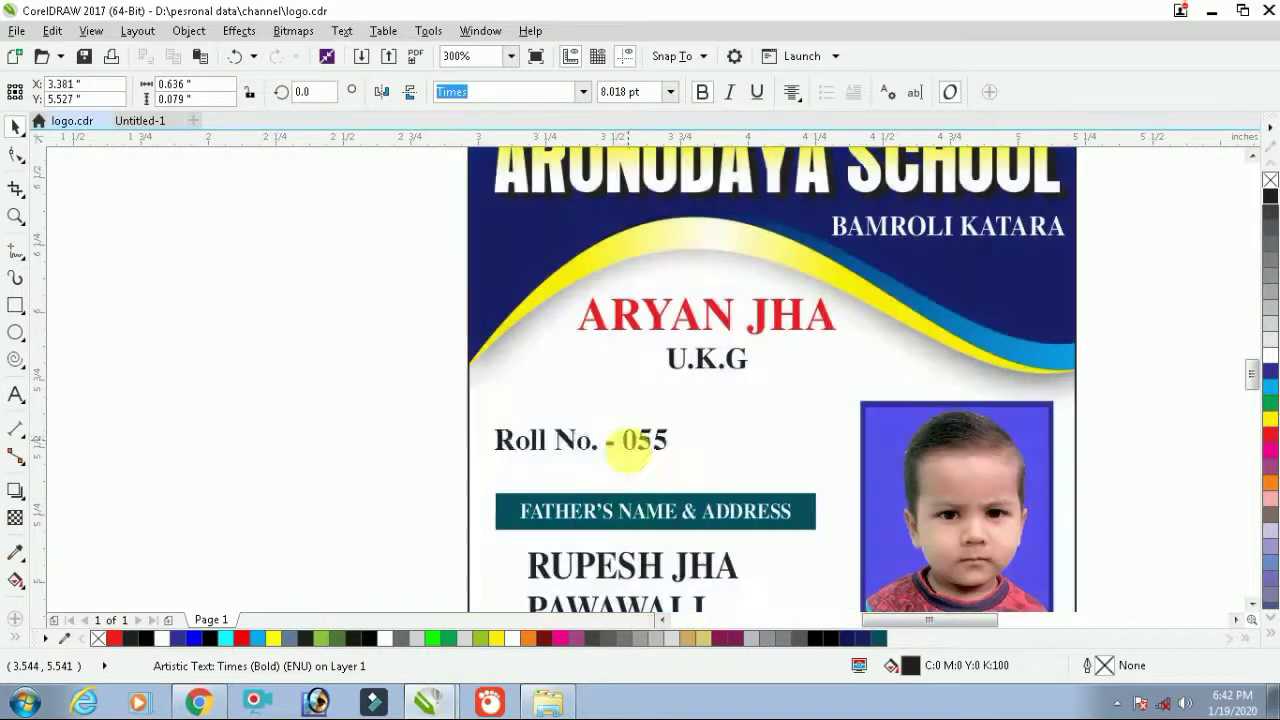
{"action": "left_click", "coordinate": [637, 507], "text": "shift"}
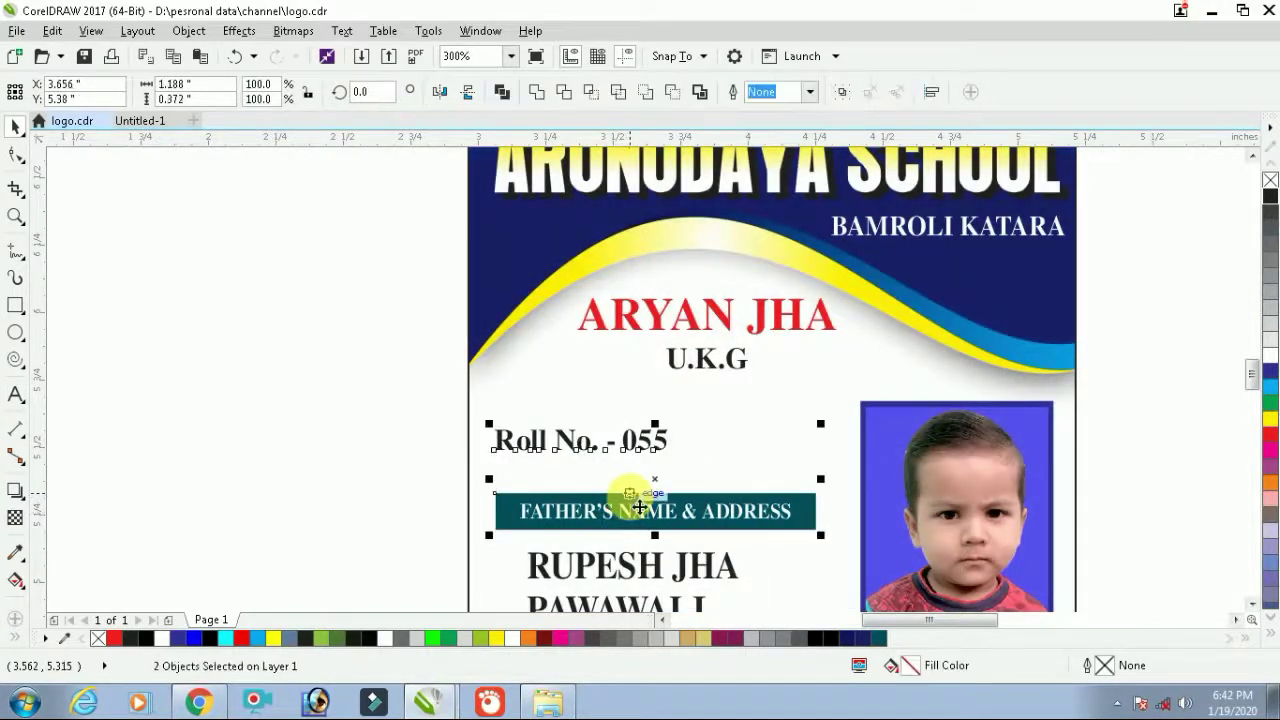
{"action": "left_click", "coordinate": [466, 503]}
{"action": "left_click_drag", "start_coordinate": [390, 412], "coordinate": [686, 421]}
{"action": "scroll", "coordinate": [660, 563], "scroll_direction": "down", "scroll_amount": 2}
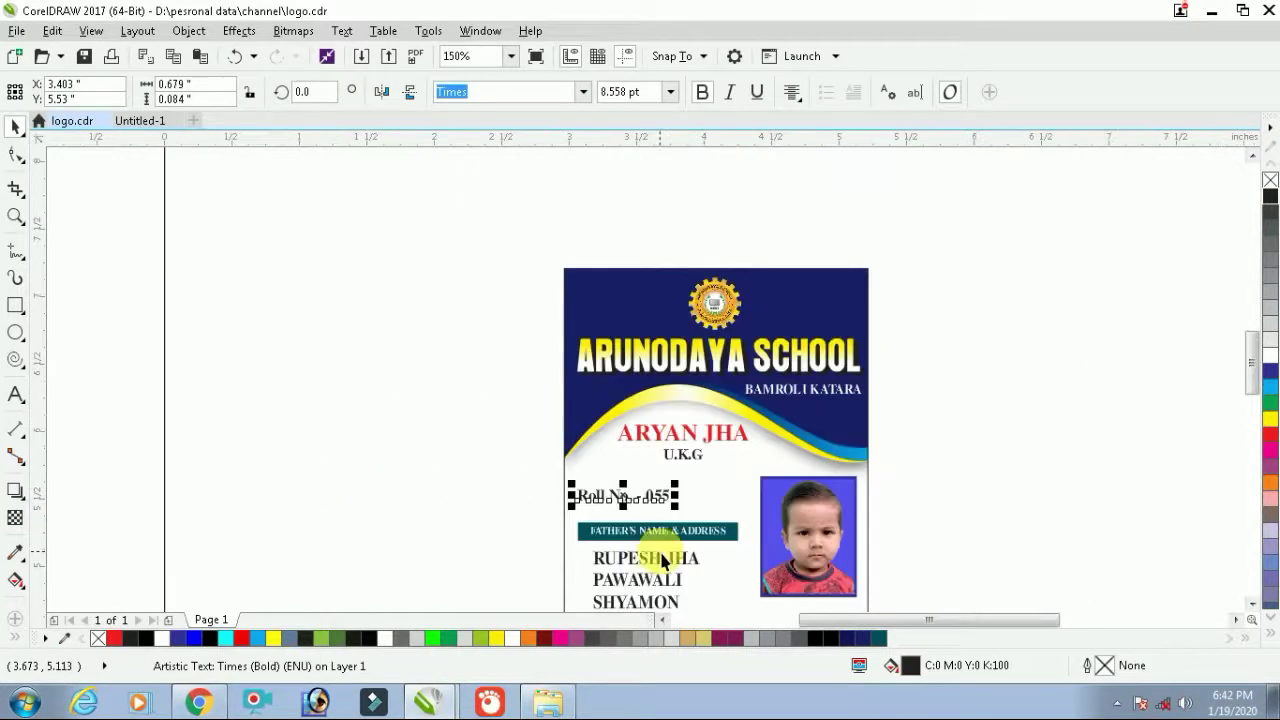
{"action": "key", "text": "Escape"}
{"action": "left_click", "coordinate": [860, 298]}
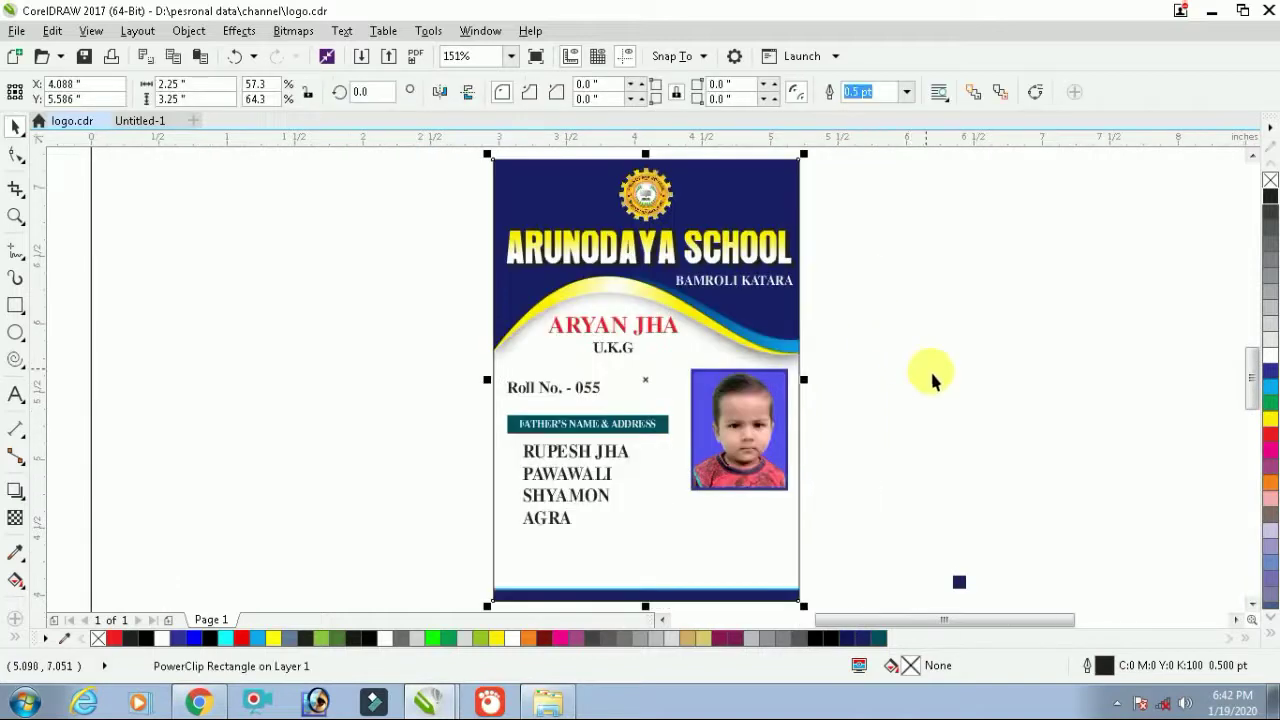
Shrink the father's address text block to about 7.7 pt
{"action": "left_click", "coordinate": [931, 374]}
{"action": "scroll", "coordinate": [549, 514], "scroll_direction": "up", "scroll_amount": 2}
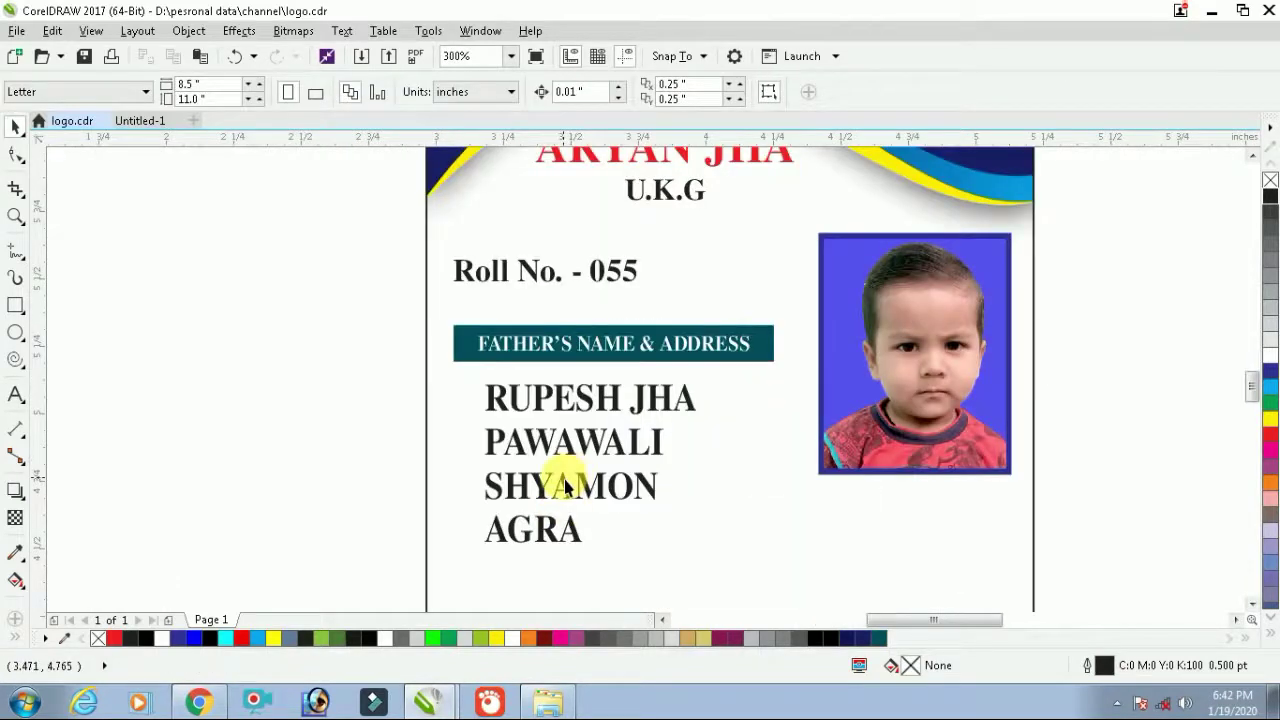
{"action": "left_click", "coordinate": [568, 405]}
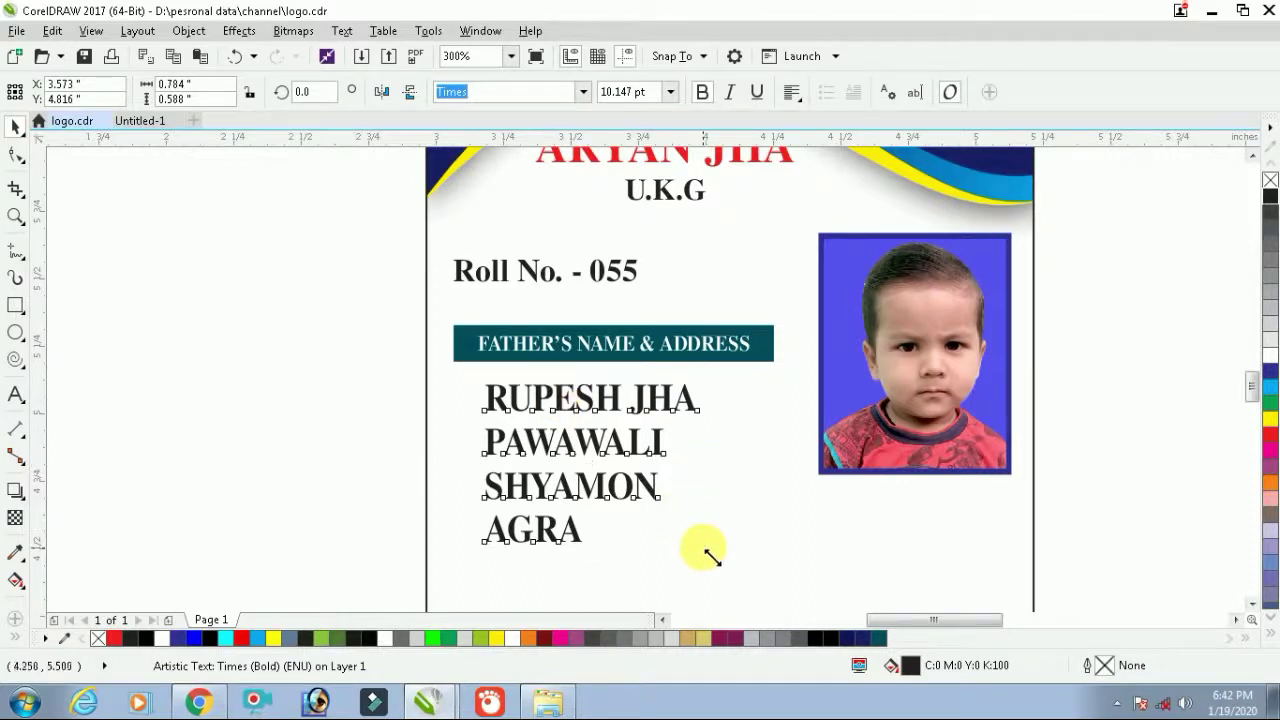
{"action": "left_click_drag", "start_coordinate": [705, 552], "coordinate": [681, 506]}
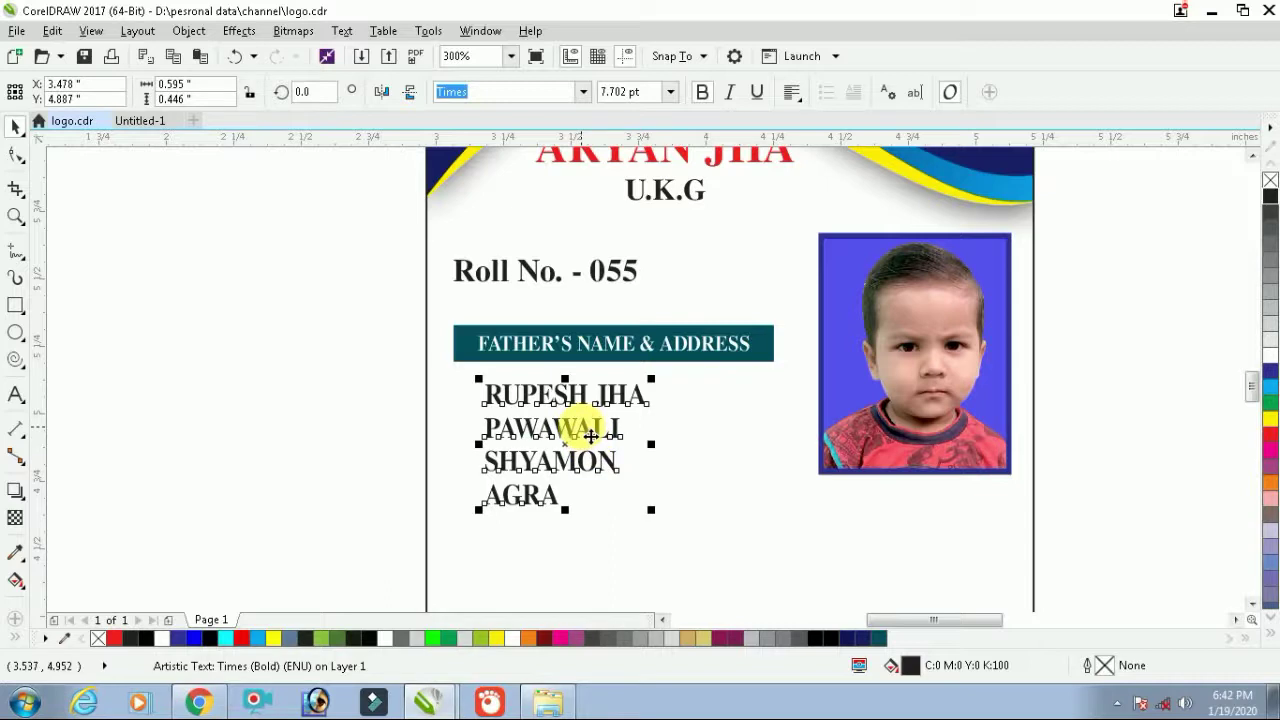
{"action": "left_click", "coordinate": [457, 437]}
Check the FATHER'S NAME & ADDRESS heading and the address text block beneath it
{"action": "left_click", "coordinate": [703, 347]}
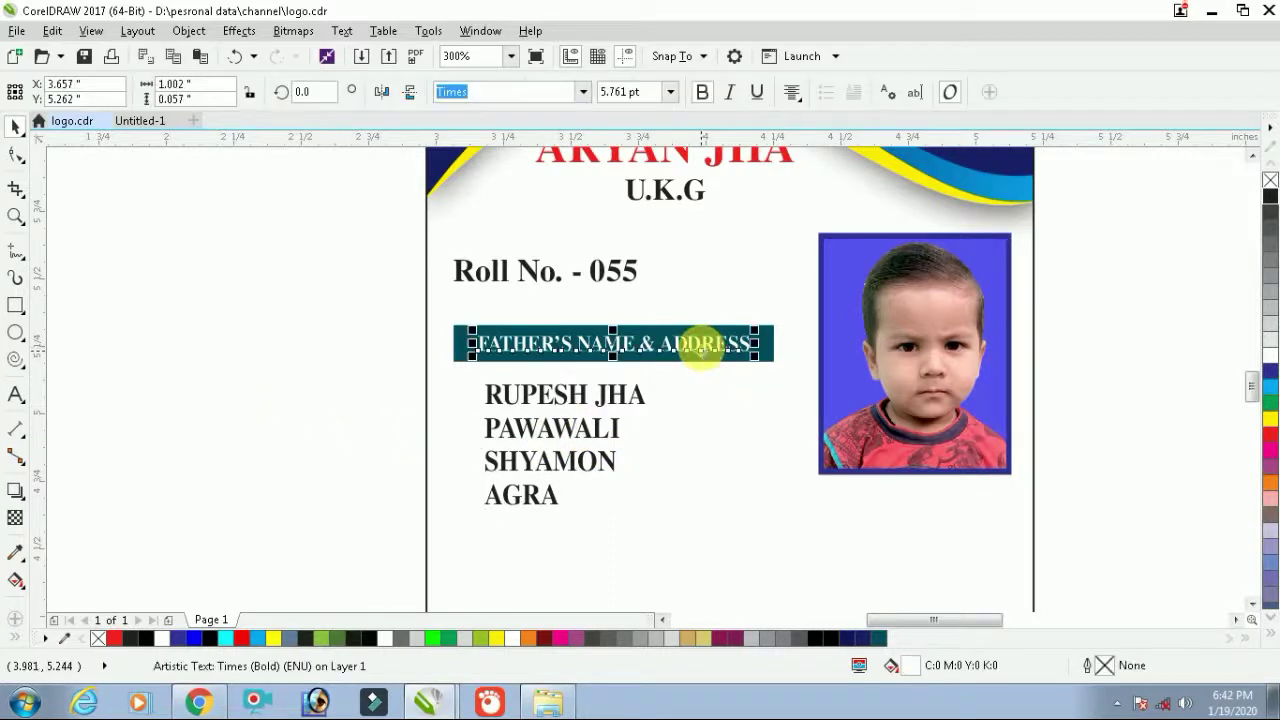
{"action": "left_click", "coordinate": [303, 378]}
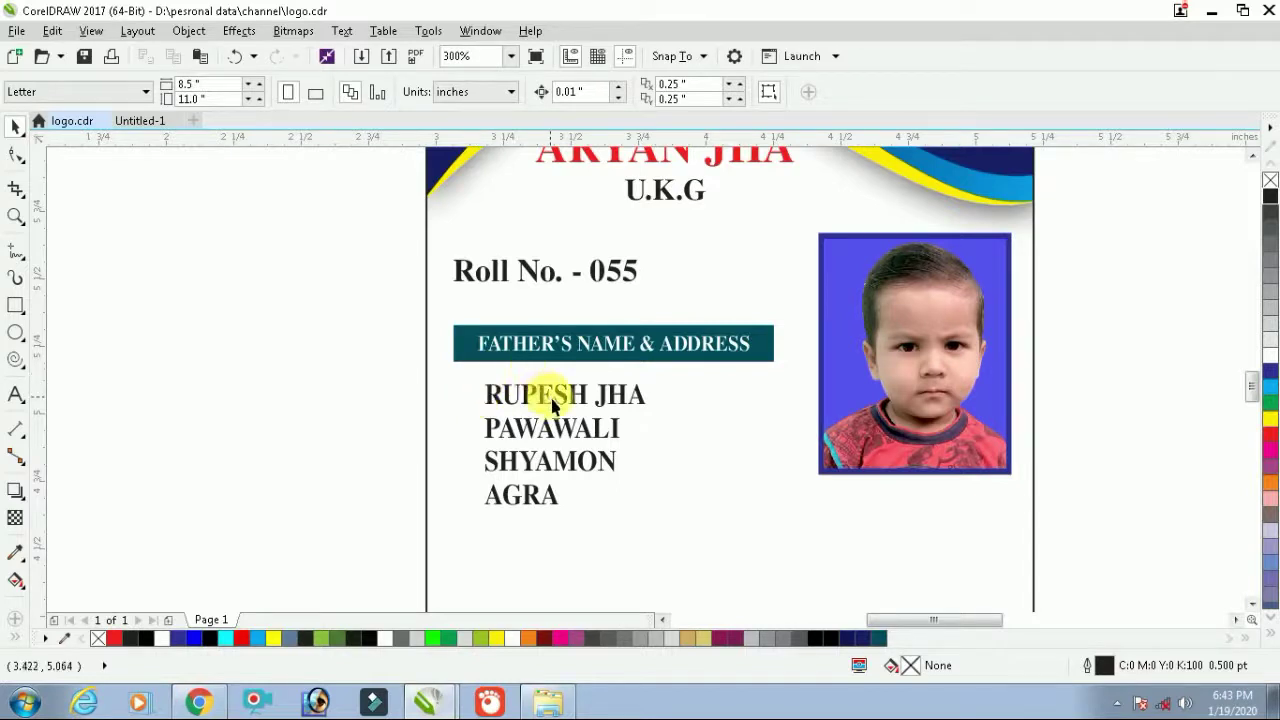
{"action": "left_click", "coordinate": [578, 428]}
{"action": "scroll", "coordinate": [578, 428], "scroll_direction": "down", "scroll_amount": 2}
{"action": "scroll", "coordinate": [613, 454], "scroll_direction": "up", "scroll_amount": 2}
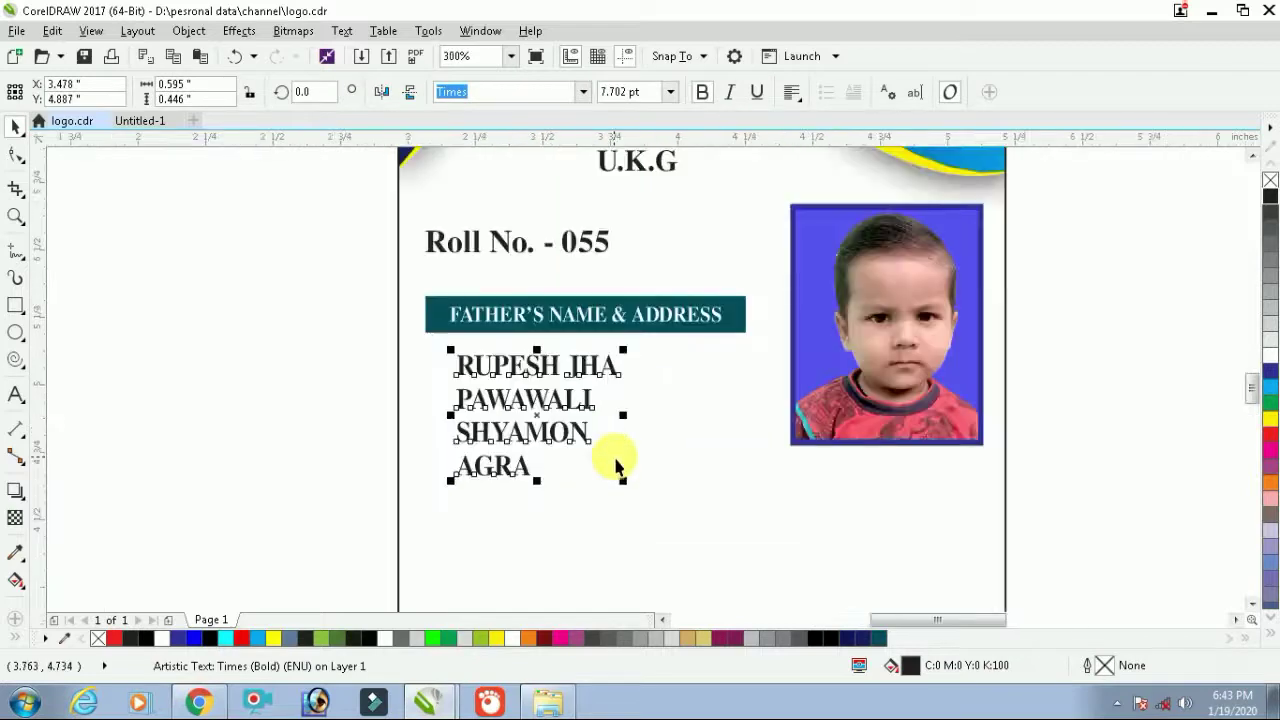
{"action": "scroll", "coordinate": [654, 471], "scroll_direction": "down", "scroll_amount": 3}
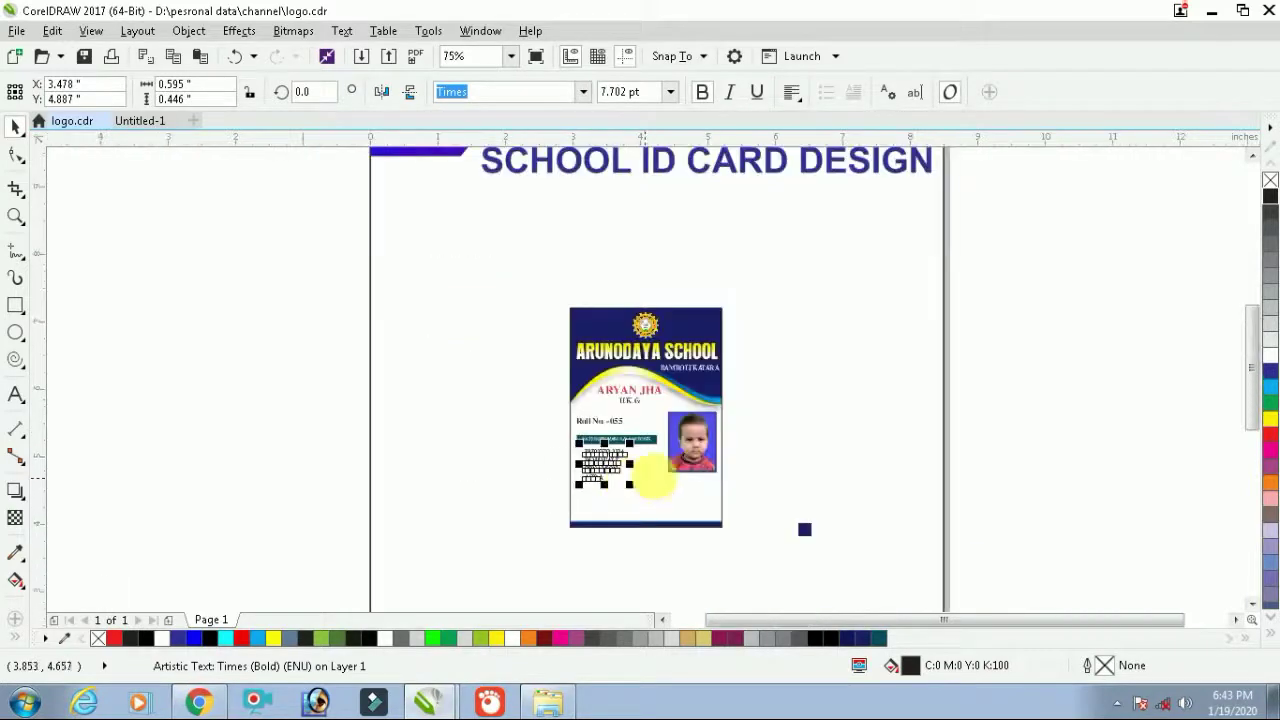
{"action": "left_click", "coordinate": [810, 383]}
Select all the ID card objects, zoom to fit the card, and select its clipping frame
{"action": "left_click_drag", "start_coordinate": [777, 290], "coordinate": [491, 563]}
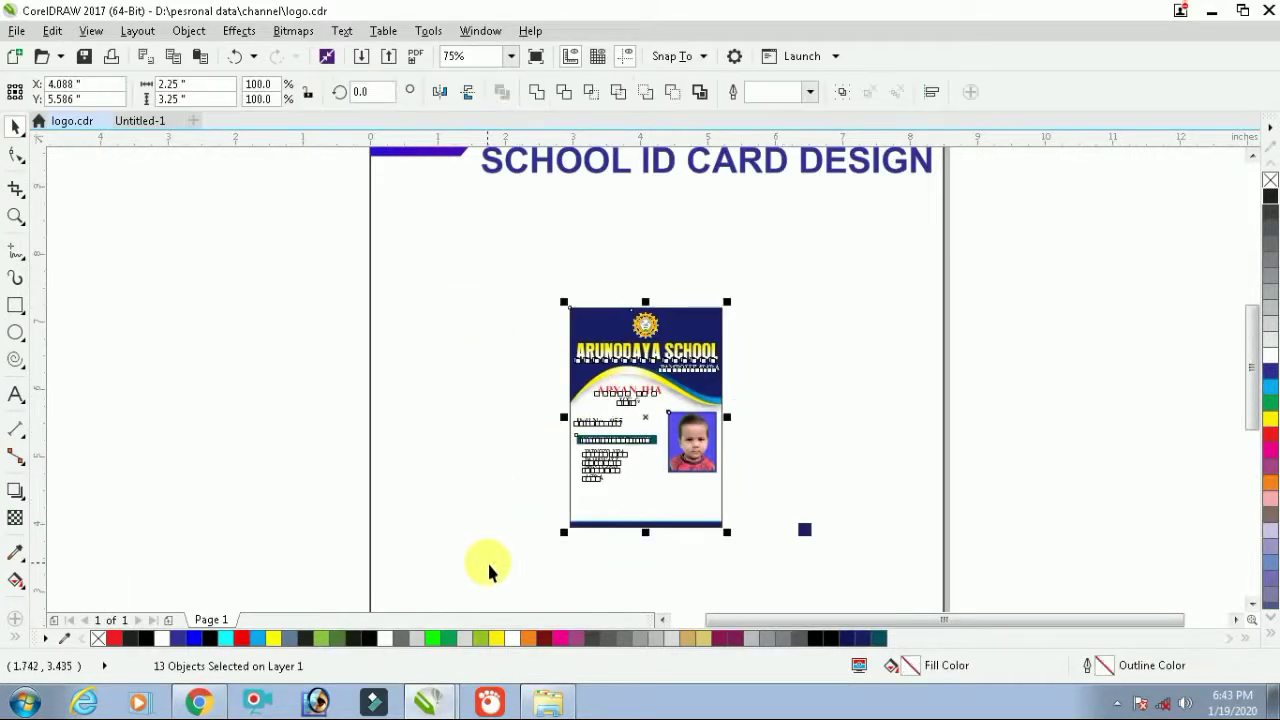
{"action": "scroll", "coordinate": [866, 480], "scroll_direction": "up", "scroll_amount": 1}
{"action": "key", "text": "Escape"}
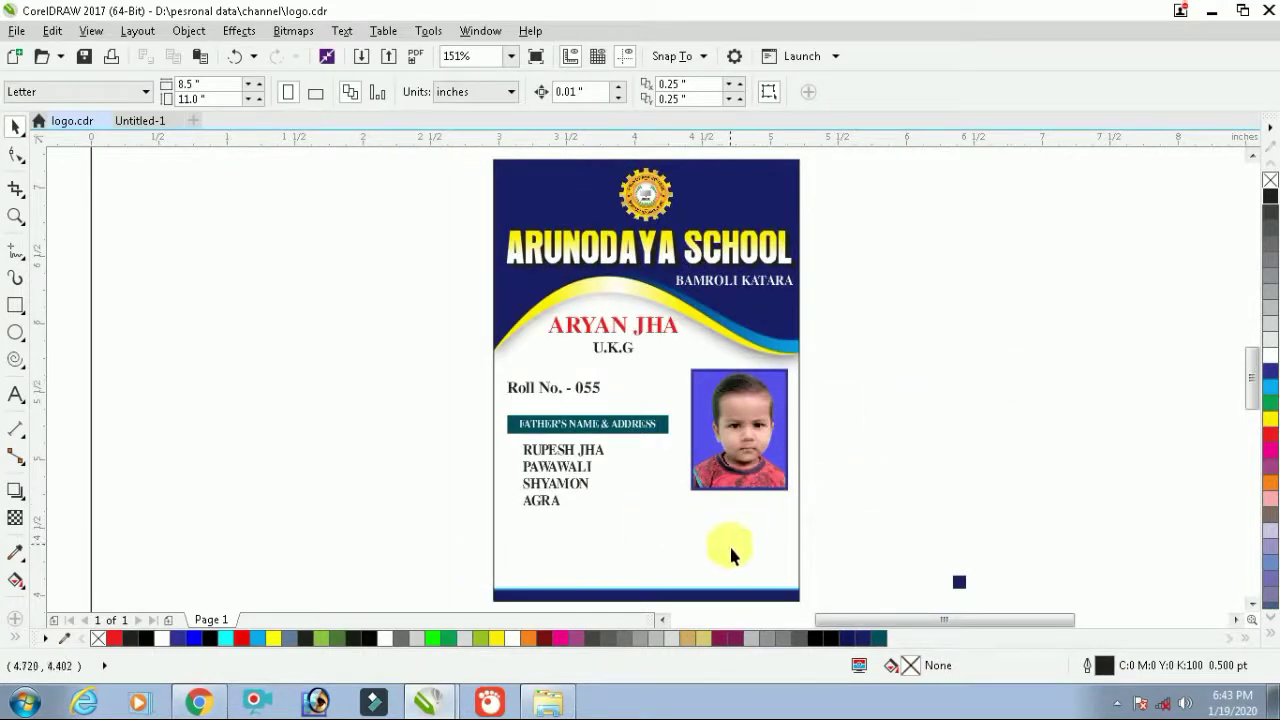
{"action": "left_click", "coordinate": [726, 545]}
Inside the card's PowerClip, move the bottom navy bar up into the card
{"action": "scroll", "coordinate": [725, 545], "scroll_direction": "down", "scroll_amount": 1}
{"action": "left_click", "coordinate": [766, 543]}
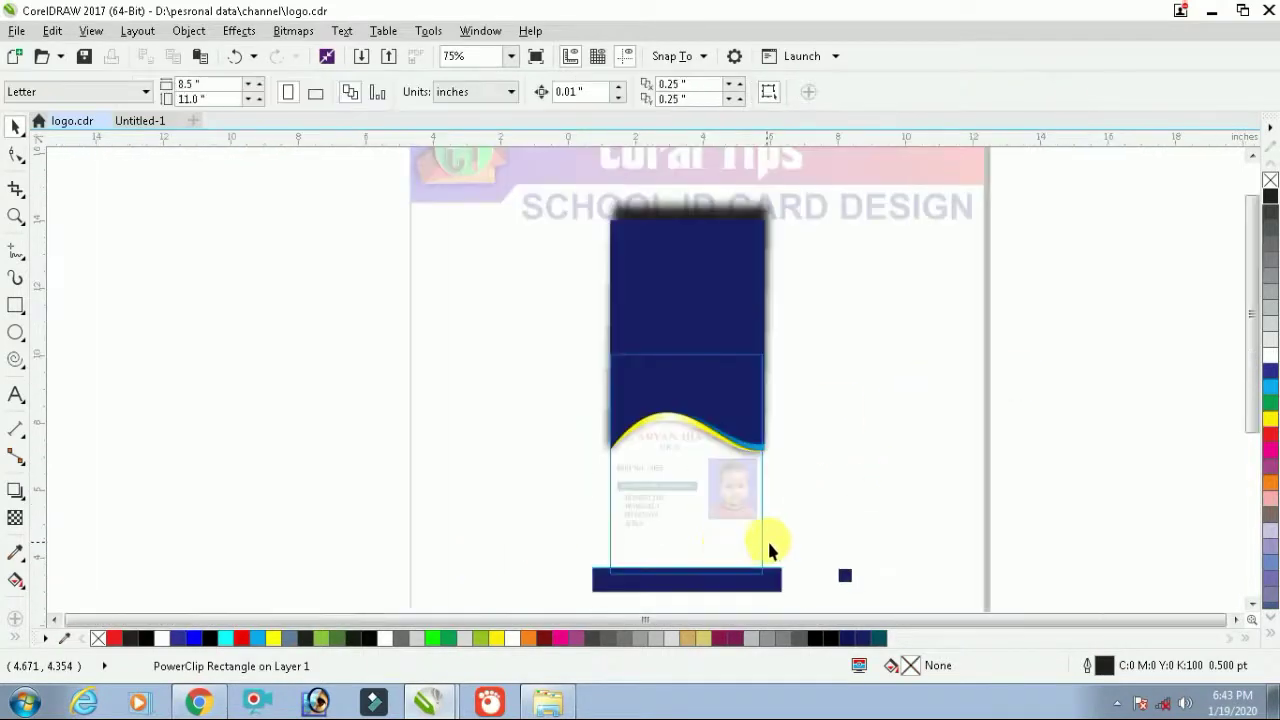
{"action": "left_click_drag", "start_coordinate": [791, 541], "coordinate": [611, 589]}
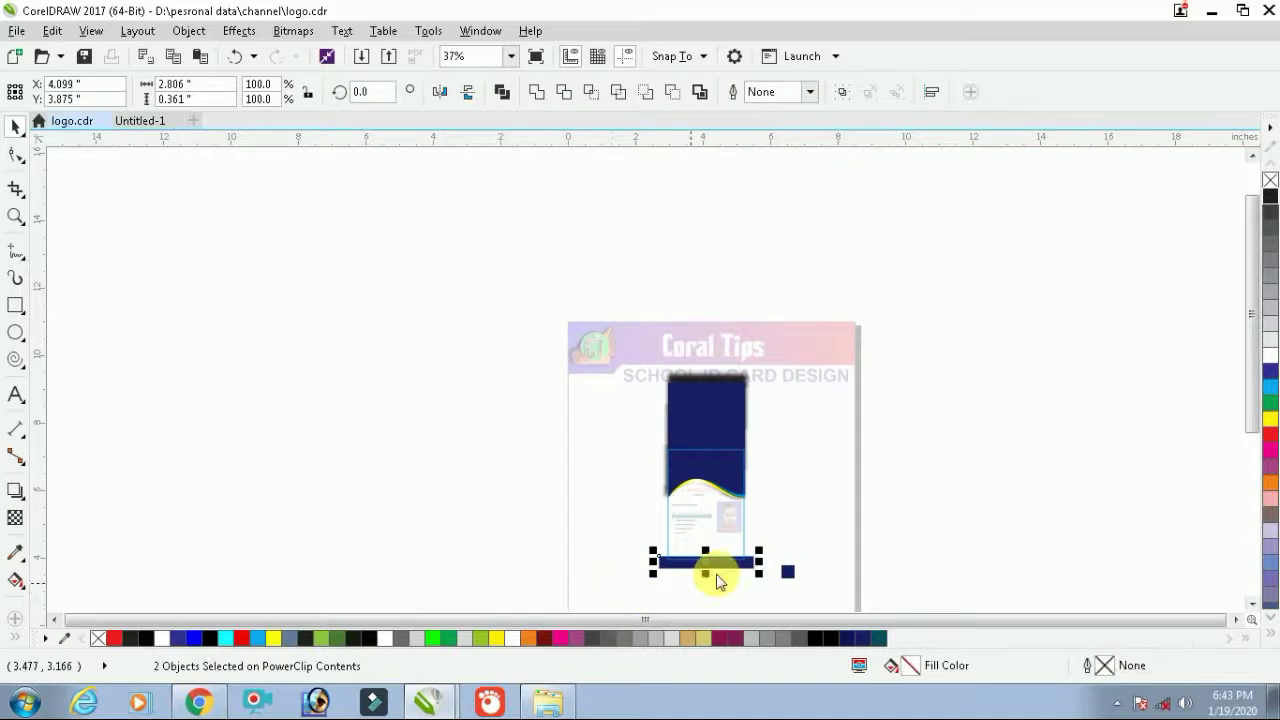
{"action": "left_click_drag", "start_coordinate": [716, 568], "coordinate": [724, 498]}
Flip a copy of the top wave down to the bottom, remove its drop shadow, and mirror it horizontally
{"action": "left_click_drag", "start_coordinate": [573, 297], "coordinate": [573, 297]}
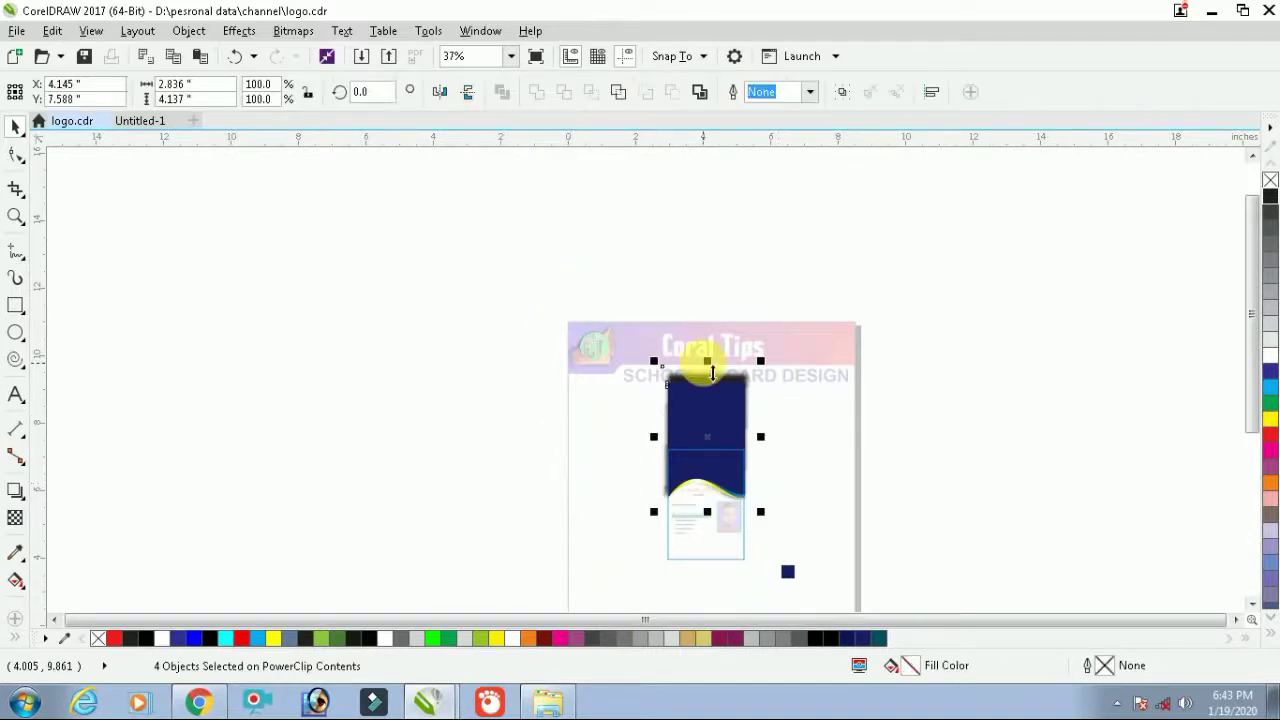
{"action": "left_click_drag", "start_coordinate": [707, 366], "coordinate": [723, 534]}
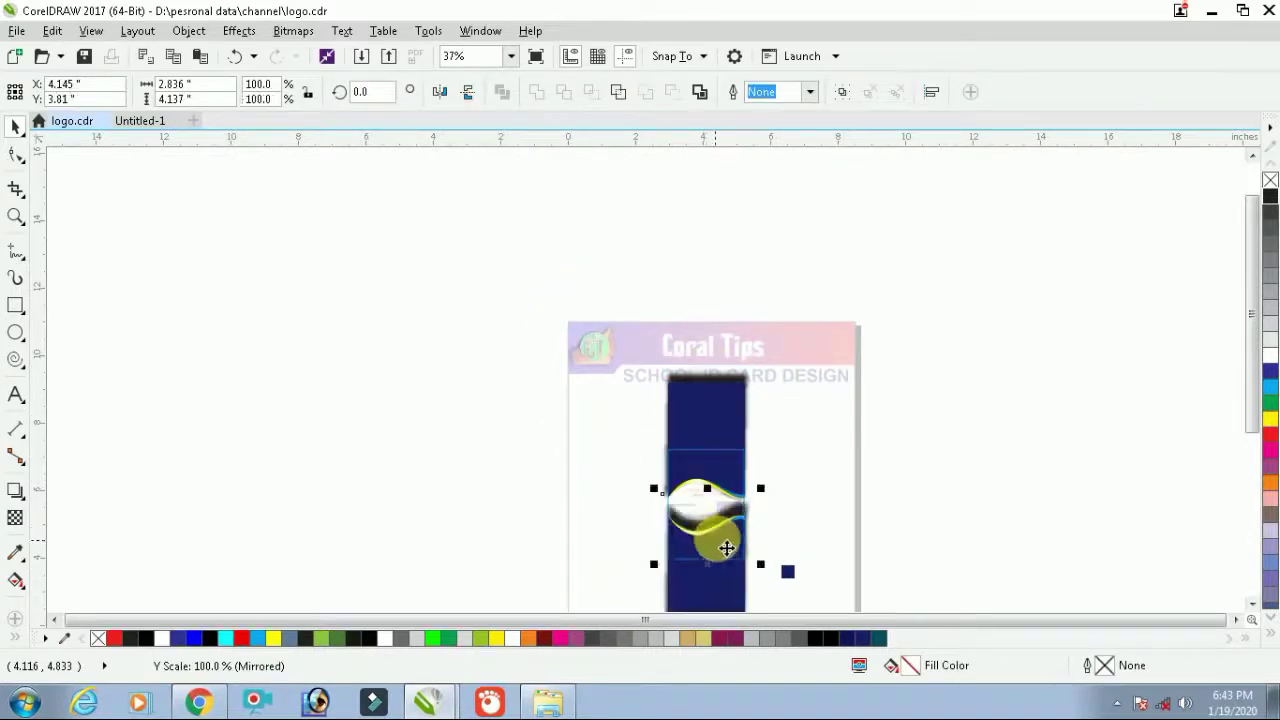
{"action": "left_click", "coordinate": [737, 514]}
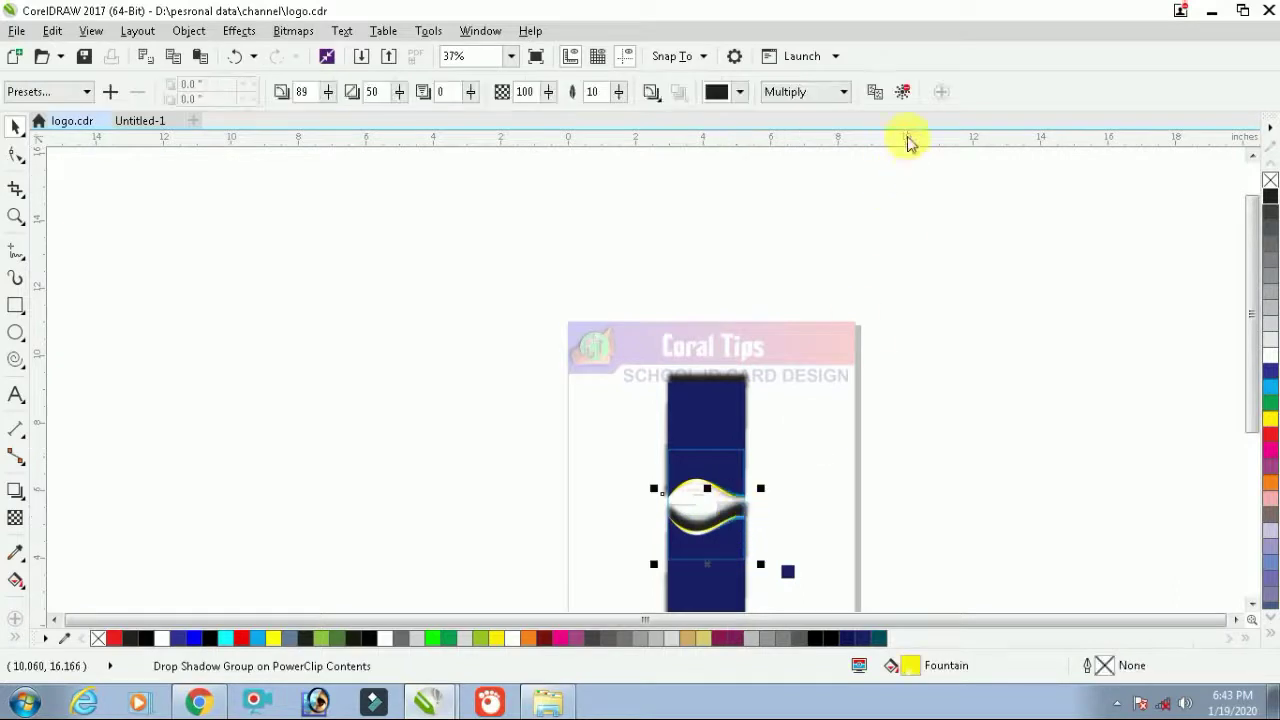
{"action": "left_click", "coordinate": [902, 91]}
{"action": "left_click_drag", "start_coordinate": [762, 505], "coordinate": [605, 590]}
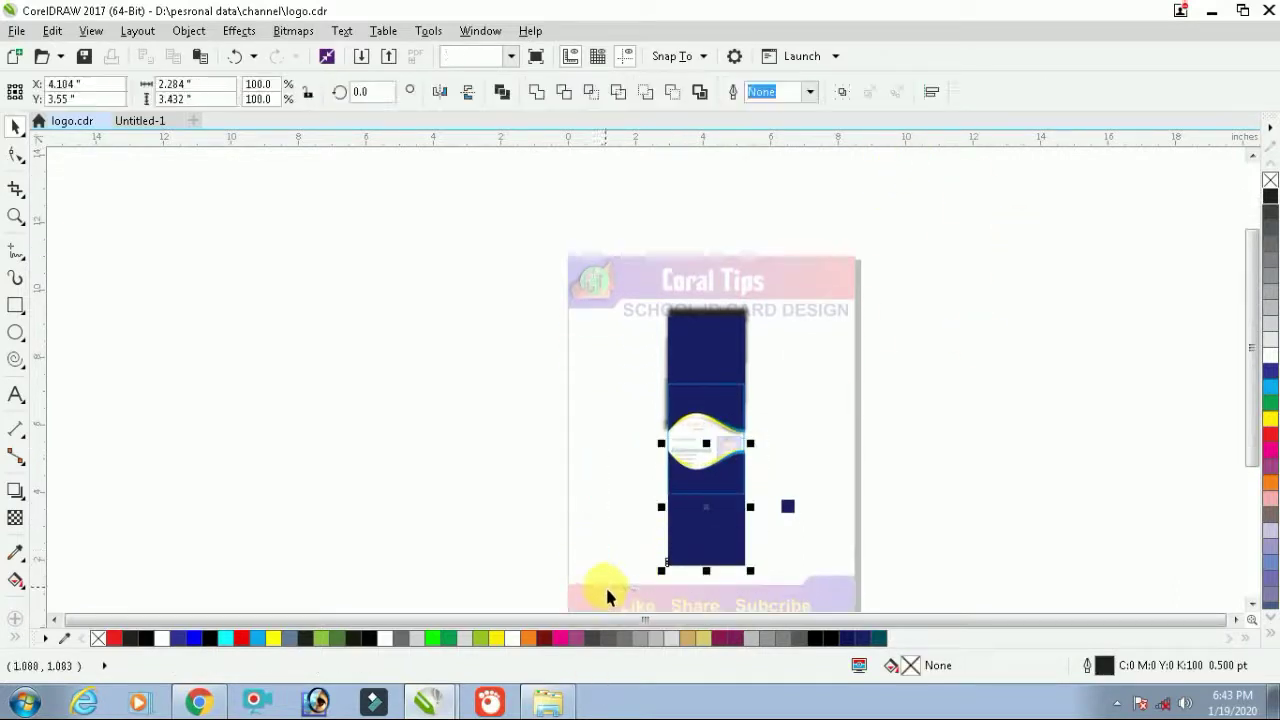
{"action": "left_click", "coordinate": [451, 97]}
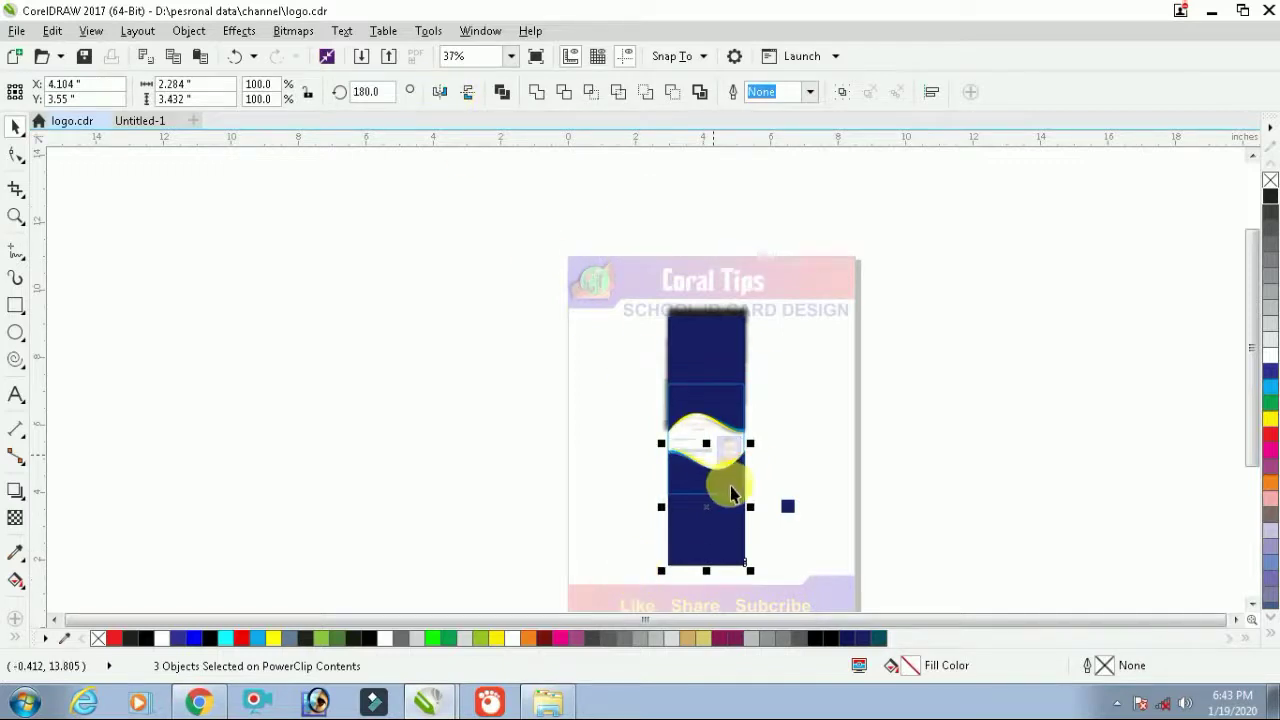
{"action": "scroll", "coordinate": [730, 486], "scroll_direction": "up", "scroll_amount": 3}
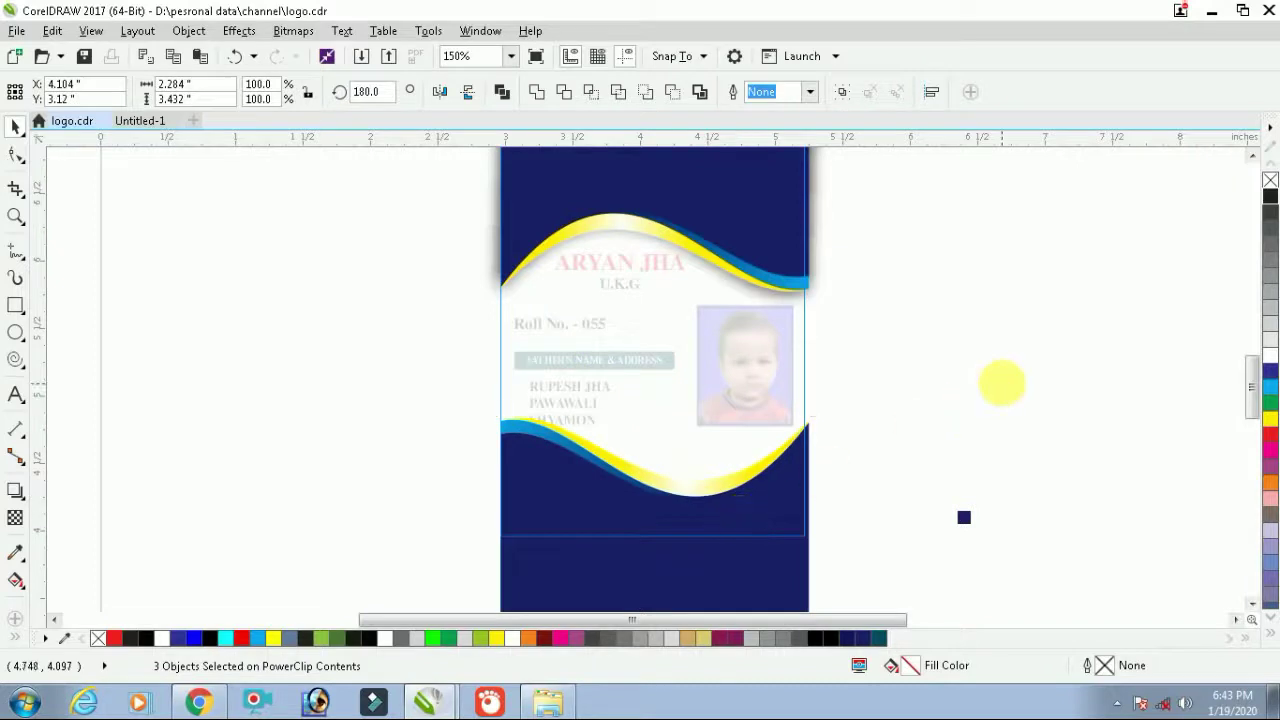
{"action": "left_click", "coordinate": [974, 406], "text": "ctrl"}
{"action": "left_click", "coordinate": [974, 406]}
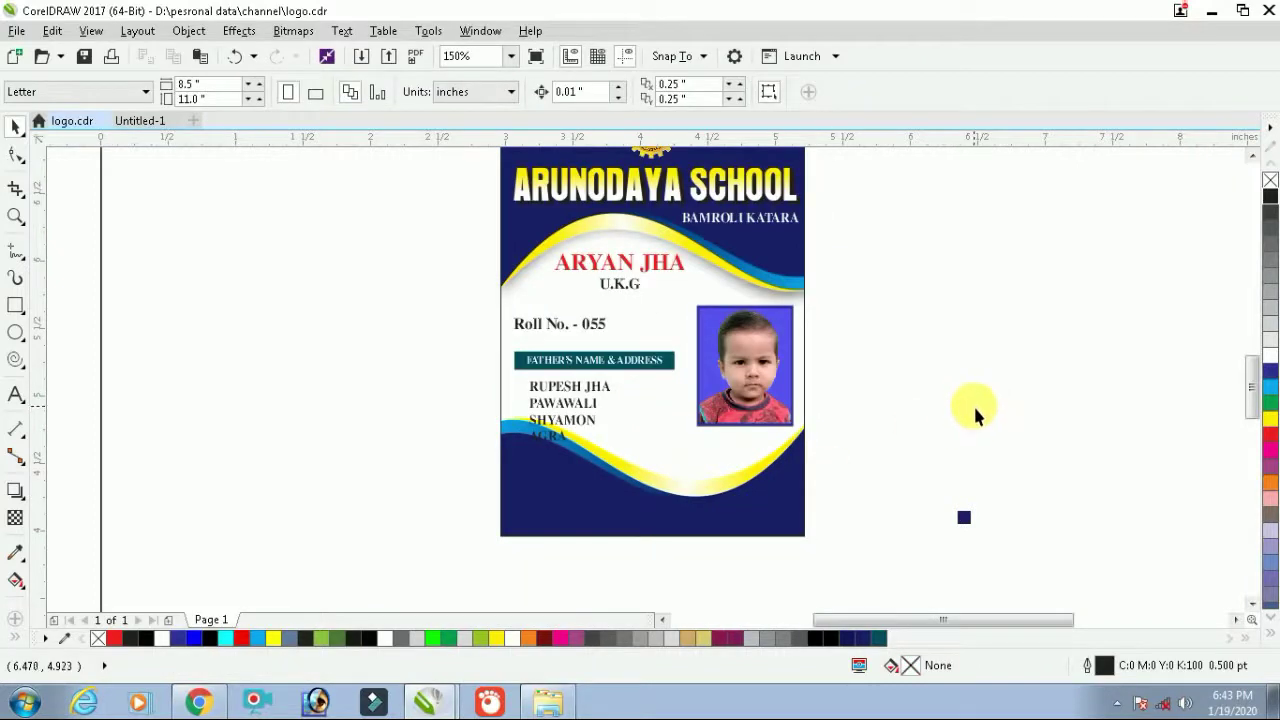
Fill the bottom wave's lower shape with magenta C20 M80 Y0 K20
{"action": "left_click", "coordinate": [706, 457]}
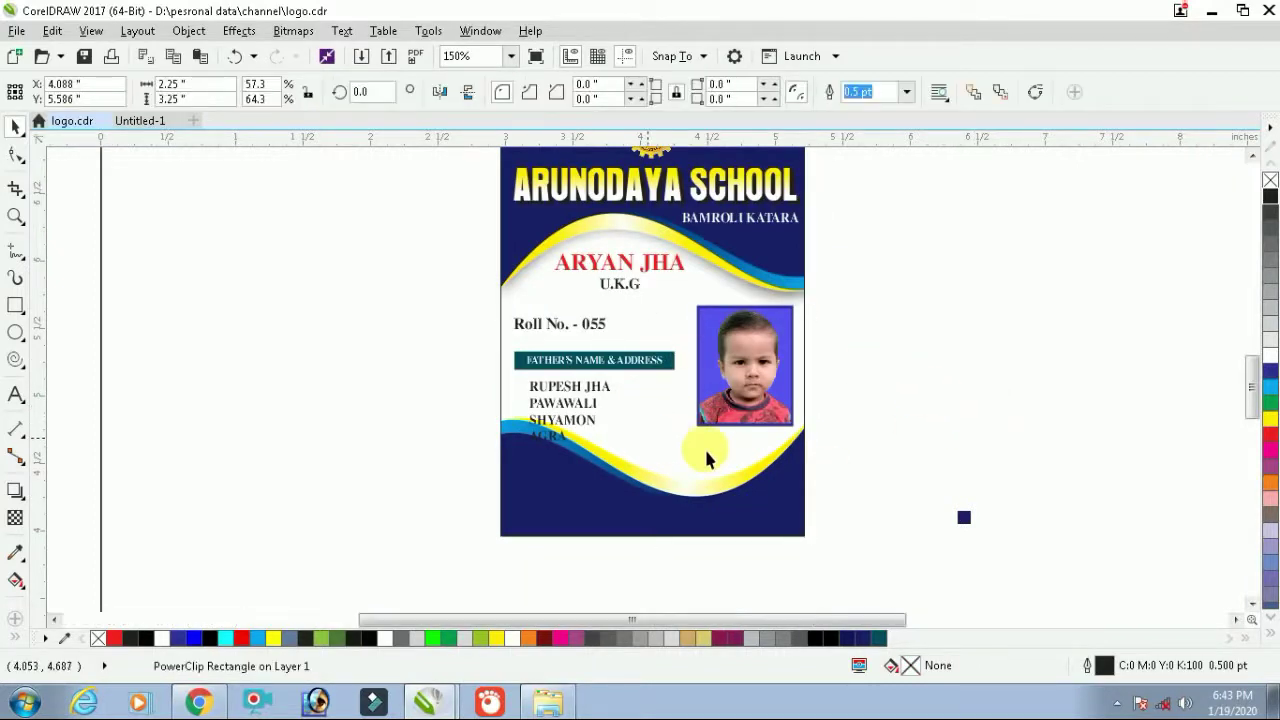
{"action": "left_click", "coordinate": [705, 448], "text": "ctrl"}
{"action": "left_click_drag", "start_coordinate": [403, 383], "coordinate": [896, 610]}
{"action": "scroll", "coordinate": [750, 400], "scroll_direction": "down", "scroll_amount": 2}
{"action": "scroll", "coordinate": [735, 305], "scroll_direction": "up", "scroll_amount": 3}
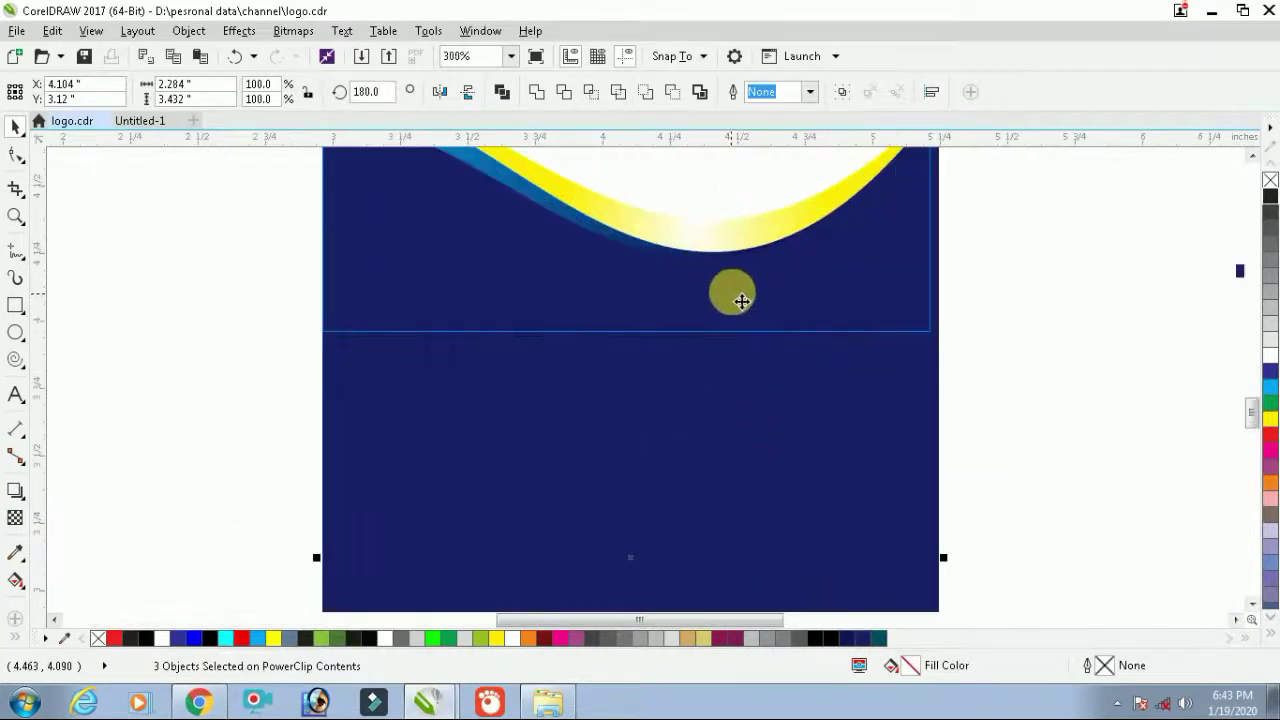
{"action": "scroll", "coordinate": [751, 306], "scroll_direction": "down", "scroll_amount": 1}
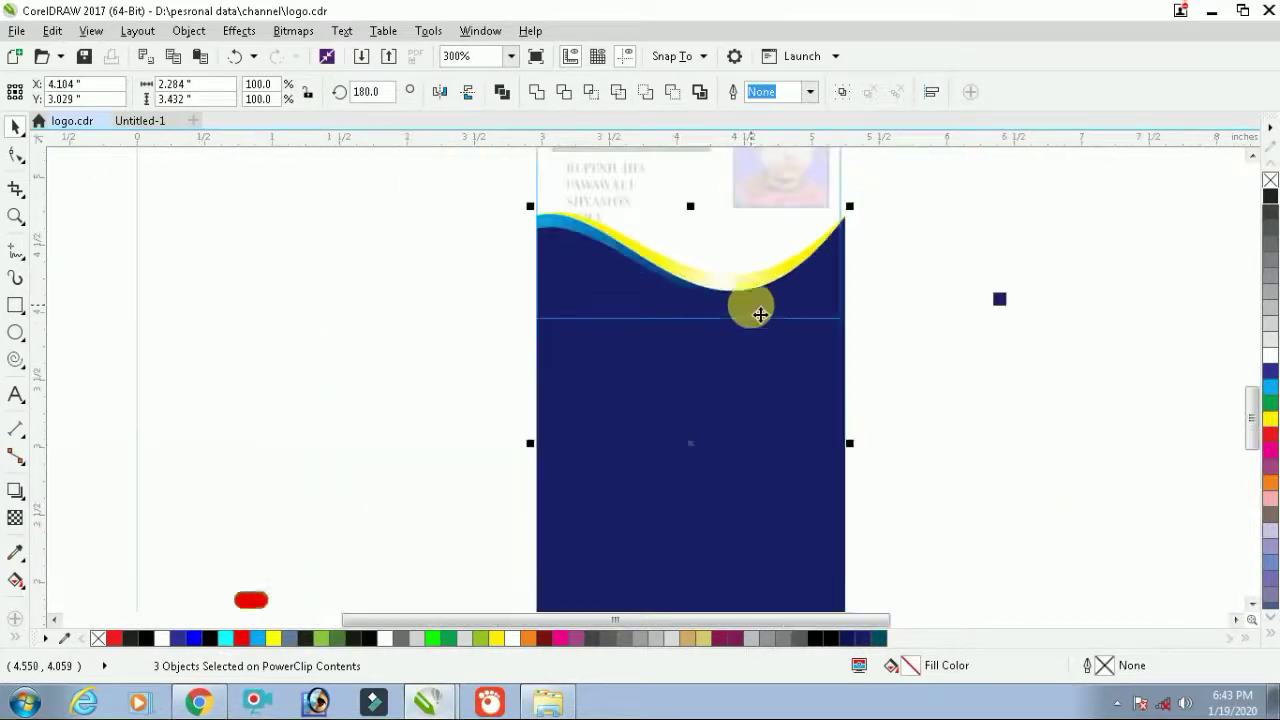
{"action": "left_click", "coordinate": [820, 294]}
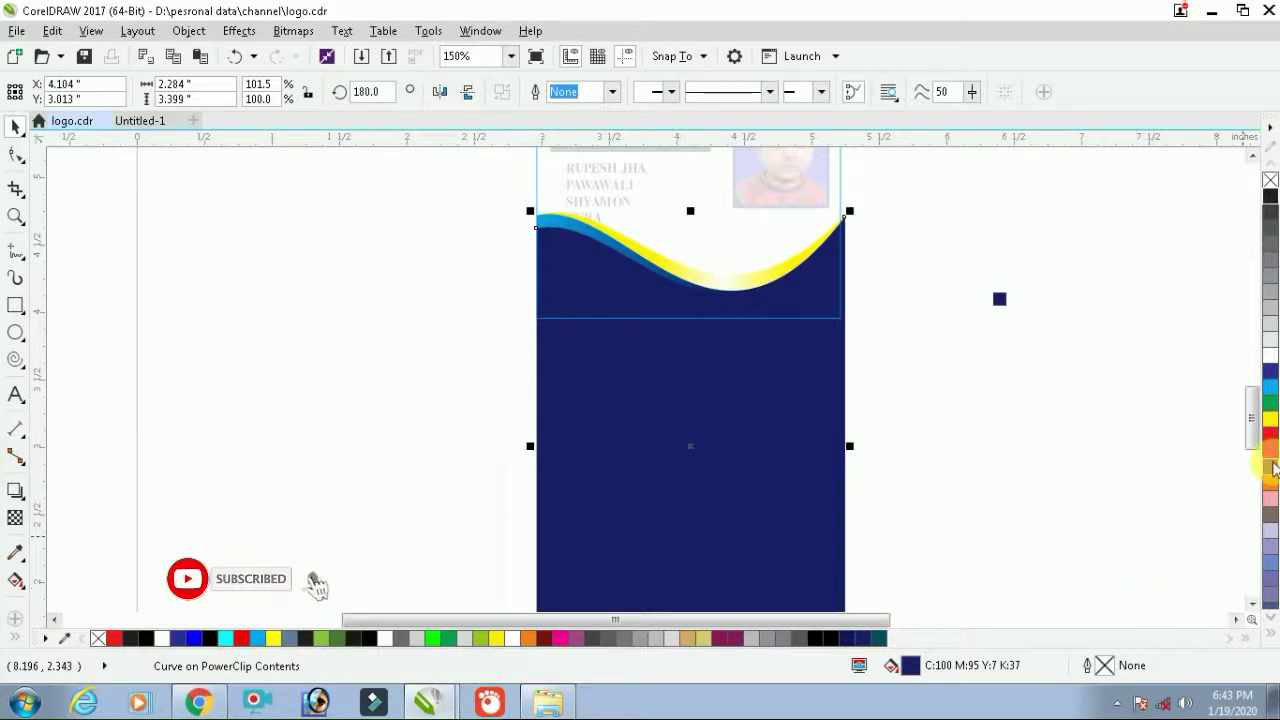
{"action": "left_click", "coordinate": [1270, 468]}
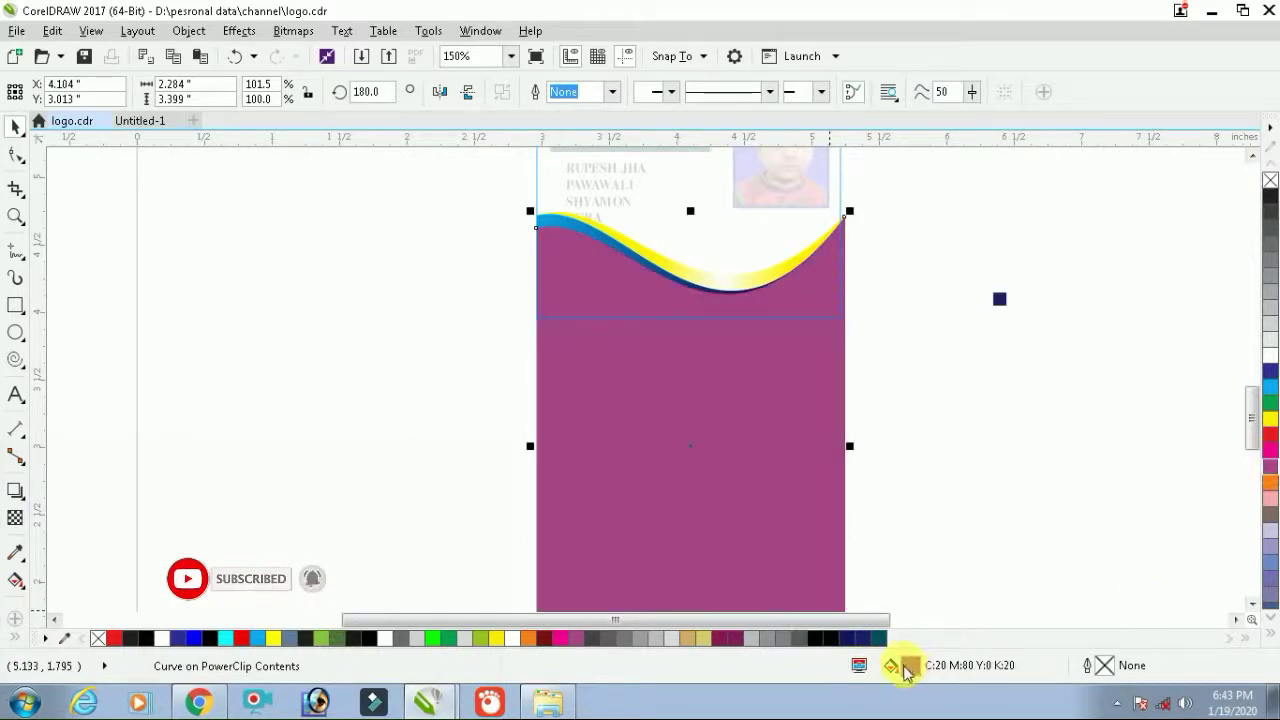
{"action": "left_click", "coordinate": [983, 437], "text": "ctrl"}
{"action": "scroll", "coordinate": [774, 329], "scroll_direction": "down", "scroll_amount": 1}
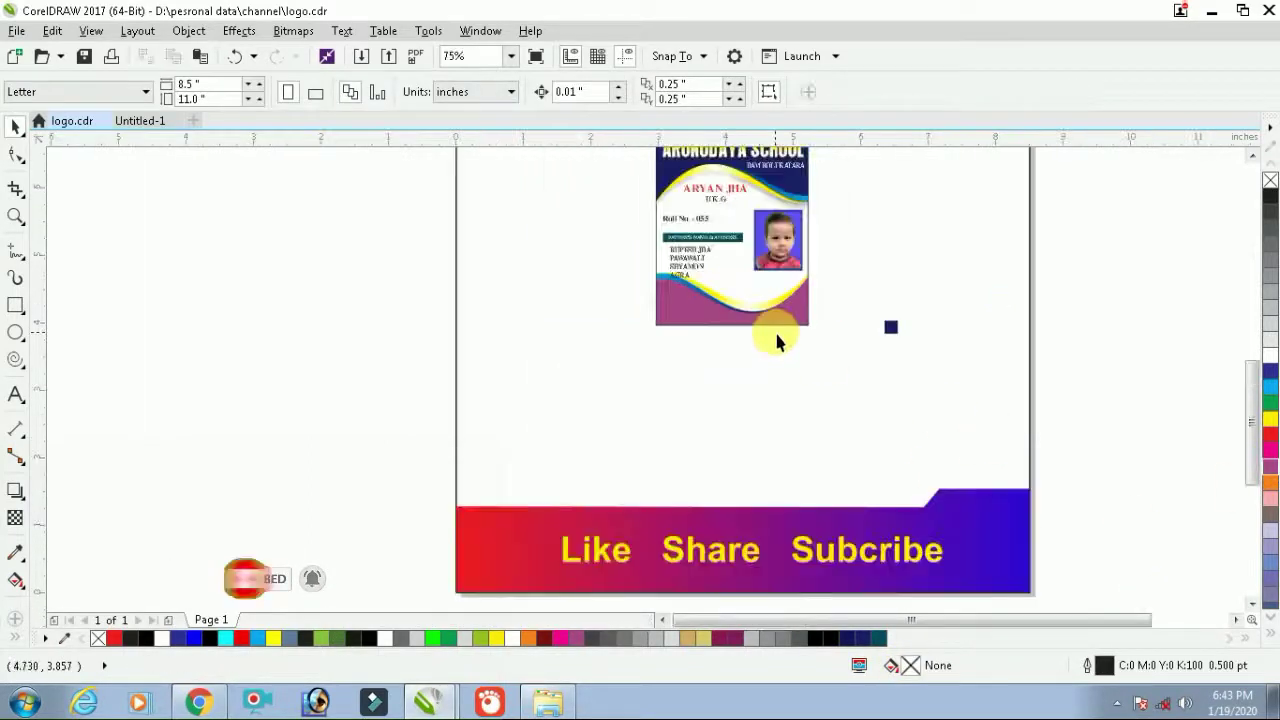
Recolour the bottom wave's lower shape to dark navy C100 M95 Y9 K27
{"action": "left_click", "coordinate": [776, 314]}
{"action": "left_click", "coordinate": [778, 316], "text": "ctrl"}
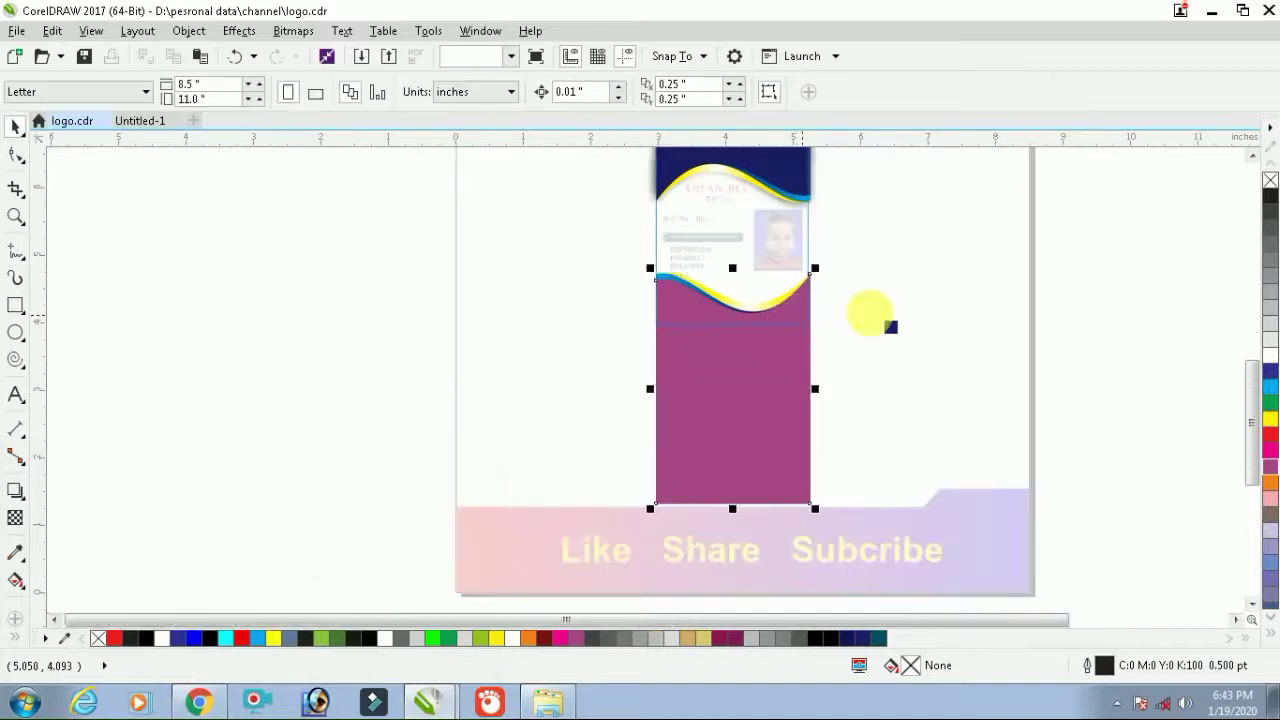
{"action": "left_click", "coordinate": [1268, 392]}
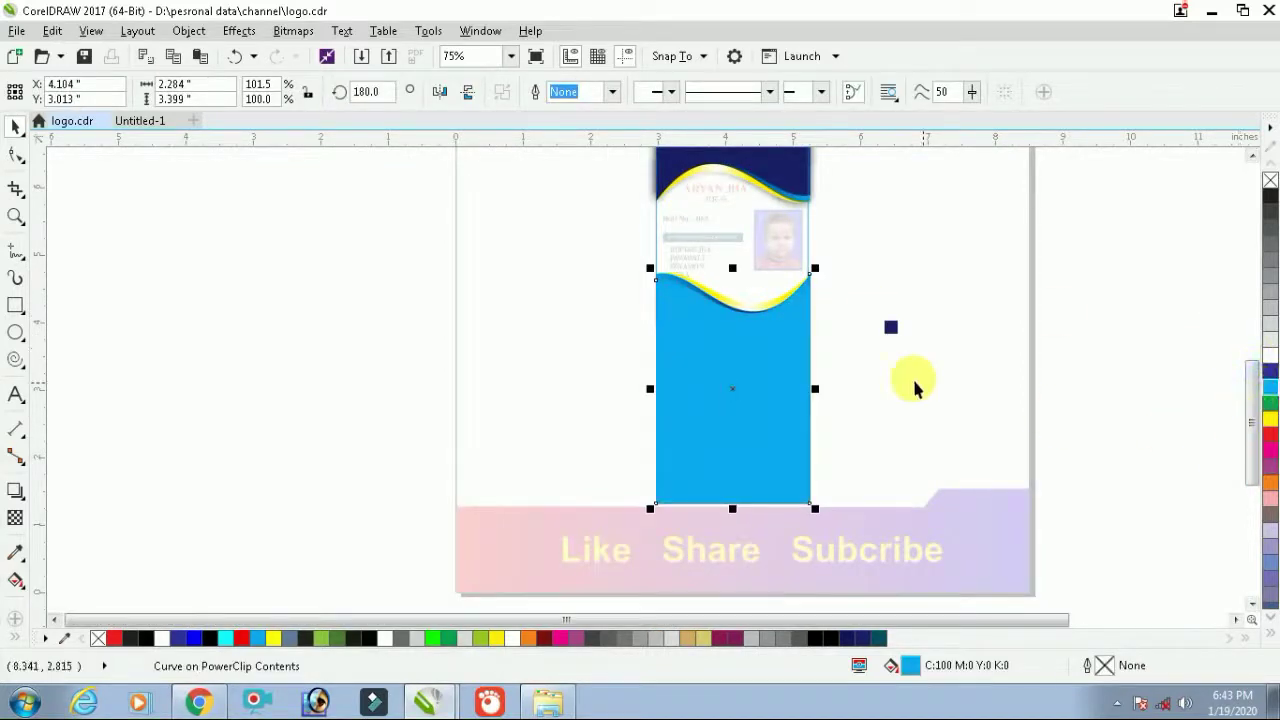
{"action": "double_click", "coordinate": [908, 665]}
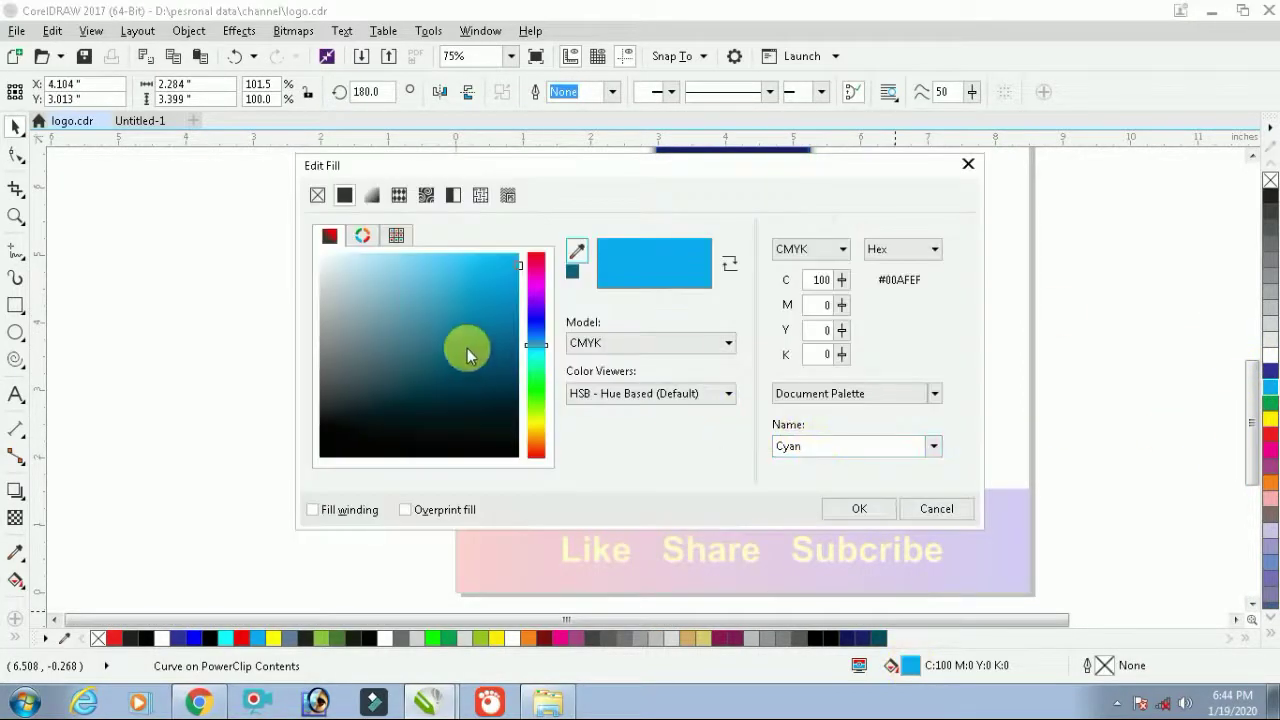
{"action": "left_click", "coordinate": [533, 323]}
{"action": "left_click", "coordinate": [507, 345]}
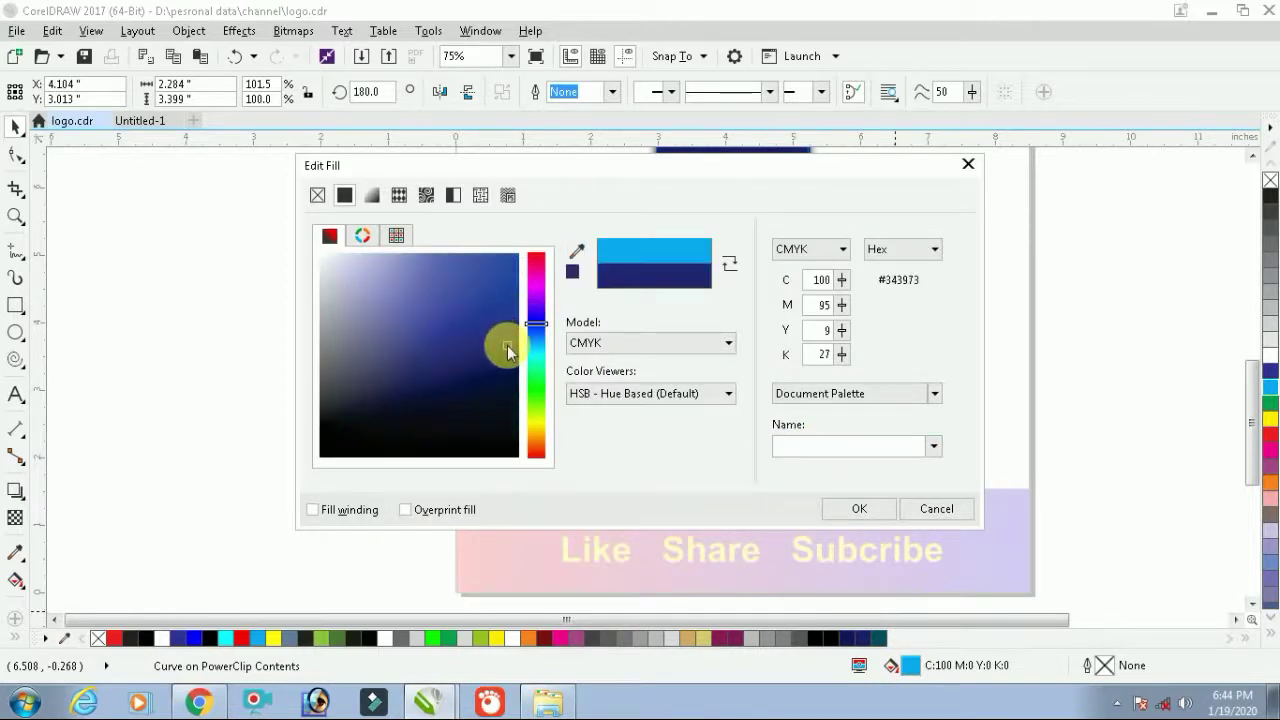
{"action": "left_click", "coordinate": [850, 510]}
{"action": "left_click", "coordinate": [1044, 420]}
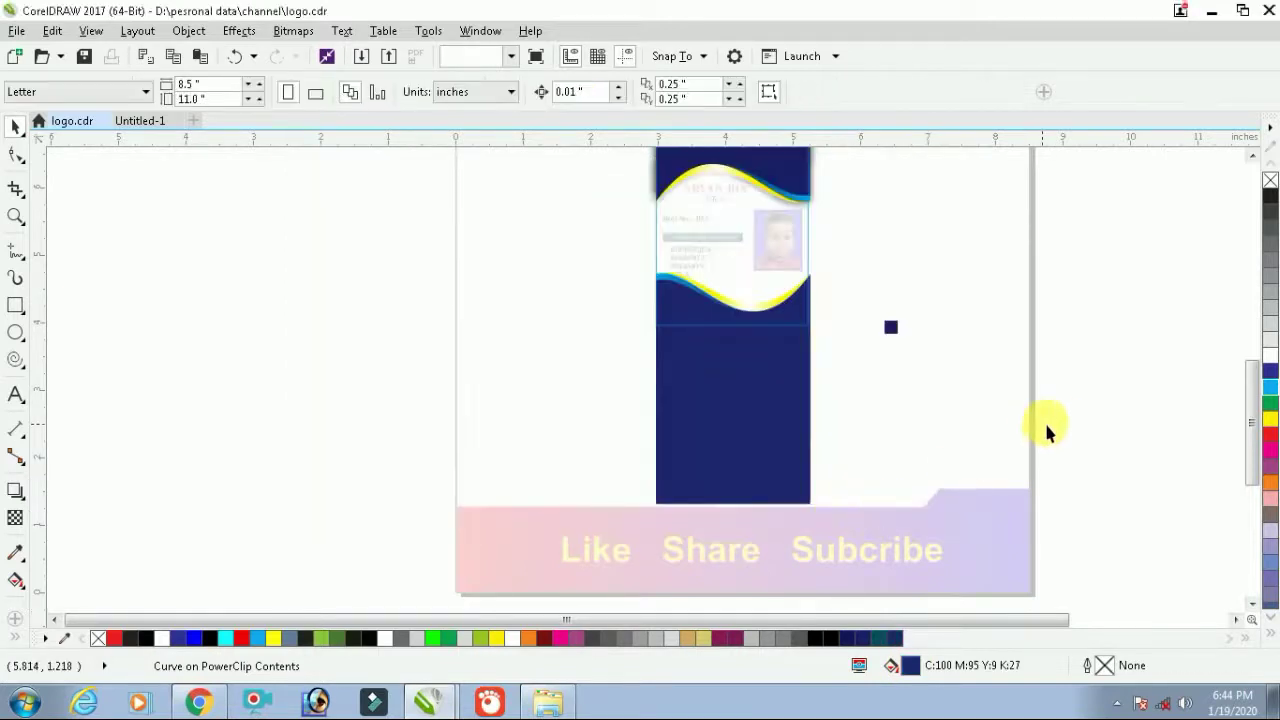
{"action": "left_click", "coordinate": [1057, 415]}
{"action": "key", "text": "Escape"}
{"action": "scroll", "coordinate": [797, 267], "scroll_direction": "up", "scroll_amount": 3}
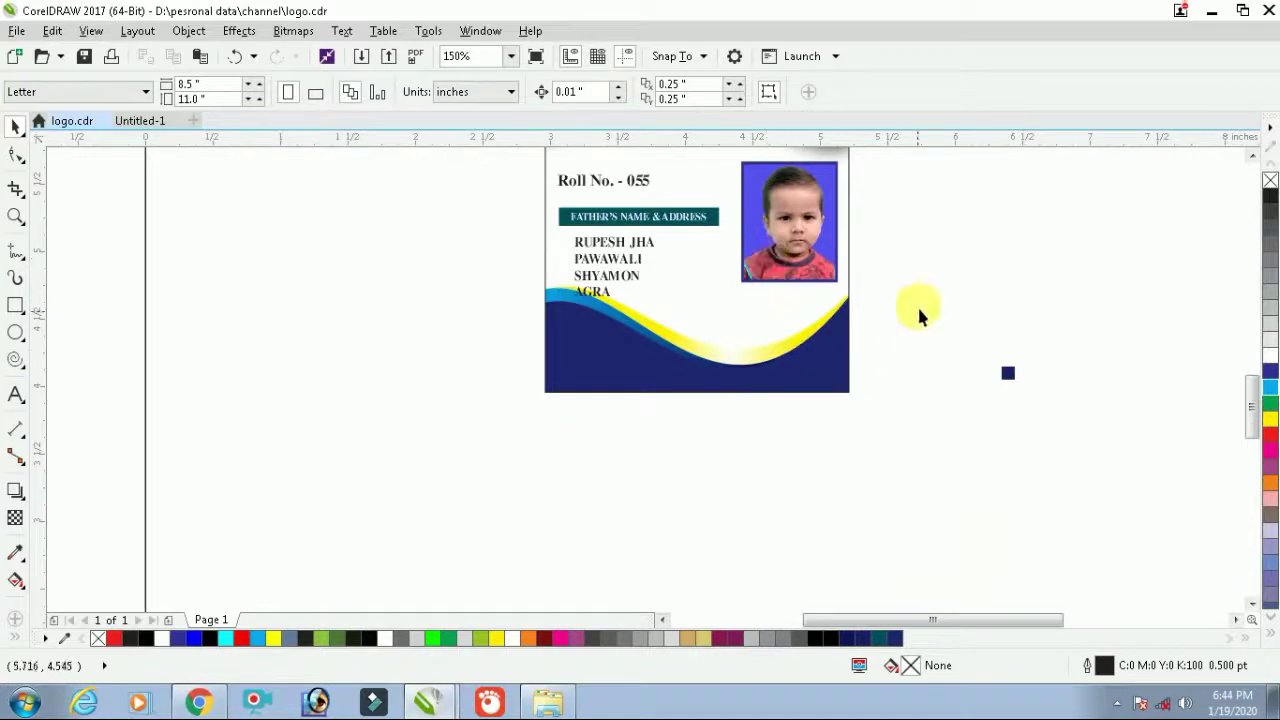
Shorten the bottom navy area from below and nudge the bottom wave slightly down to fit the card edge
{"action": "double_click", "coordinate": [791, 305]}
{"action": "left_click_drag", "start_coordinate": [940, 264], "coordinate": [470, 490]}
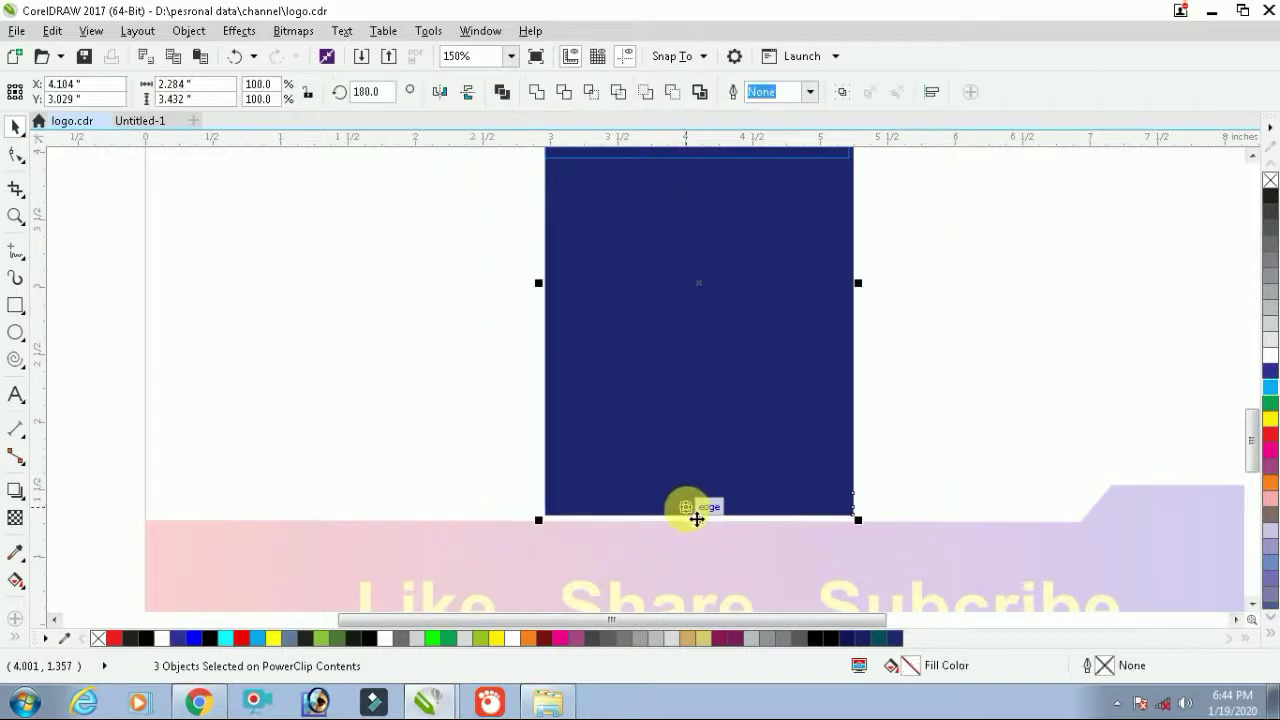
{"action": "left_click_drag", "start_coordinate": [707, 520], "coordinate": [700, 437]}
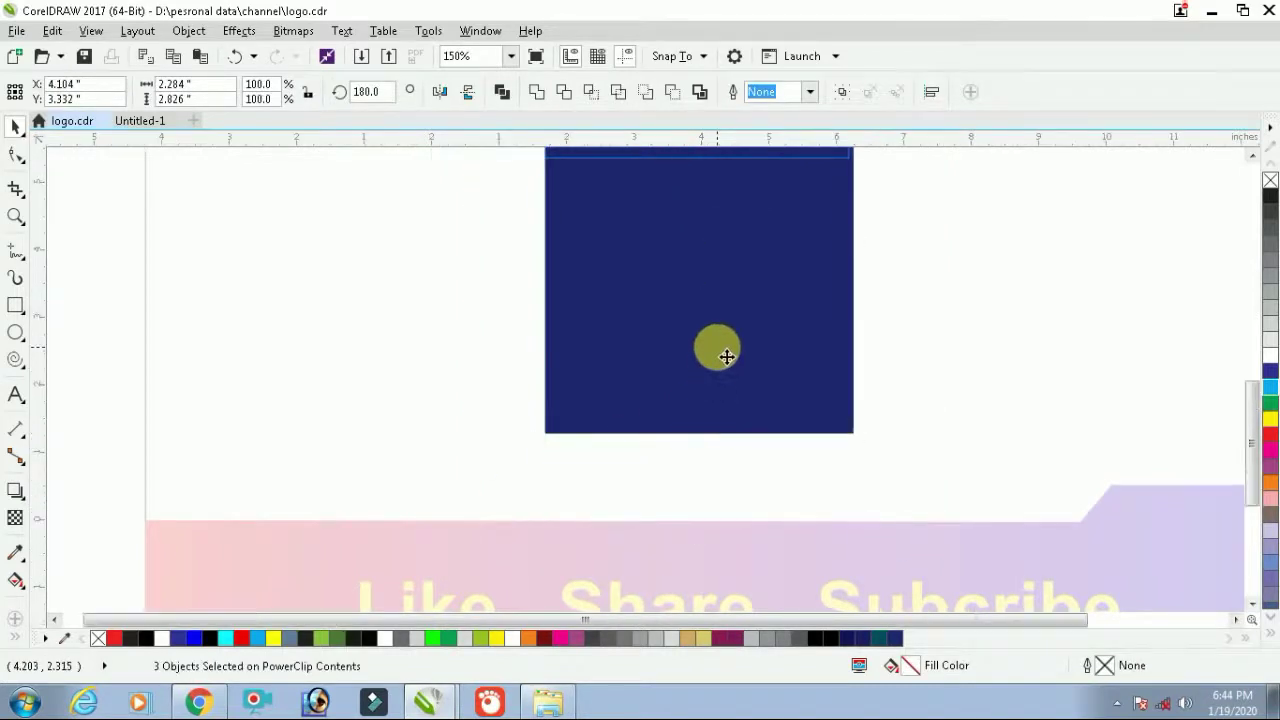
{"action": "scroll", "coordinate": [733, 278], "scroll_direction": "down", "scroll_amount": 1}
{"action": "scroll", "coordinate": [735, 255], "scroll_direction": "up", "scroll_amount": 1}
{"action": "left_click_drag", "start_coordinate": [736, 243], "coordinate": [743, 260]}
{"action": "left_click", "coordinate": [709, 277]}
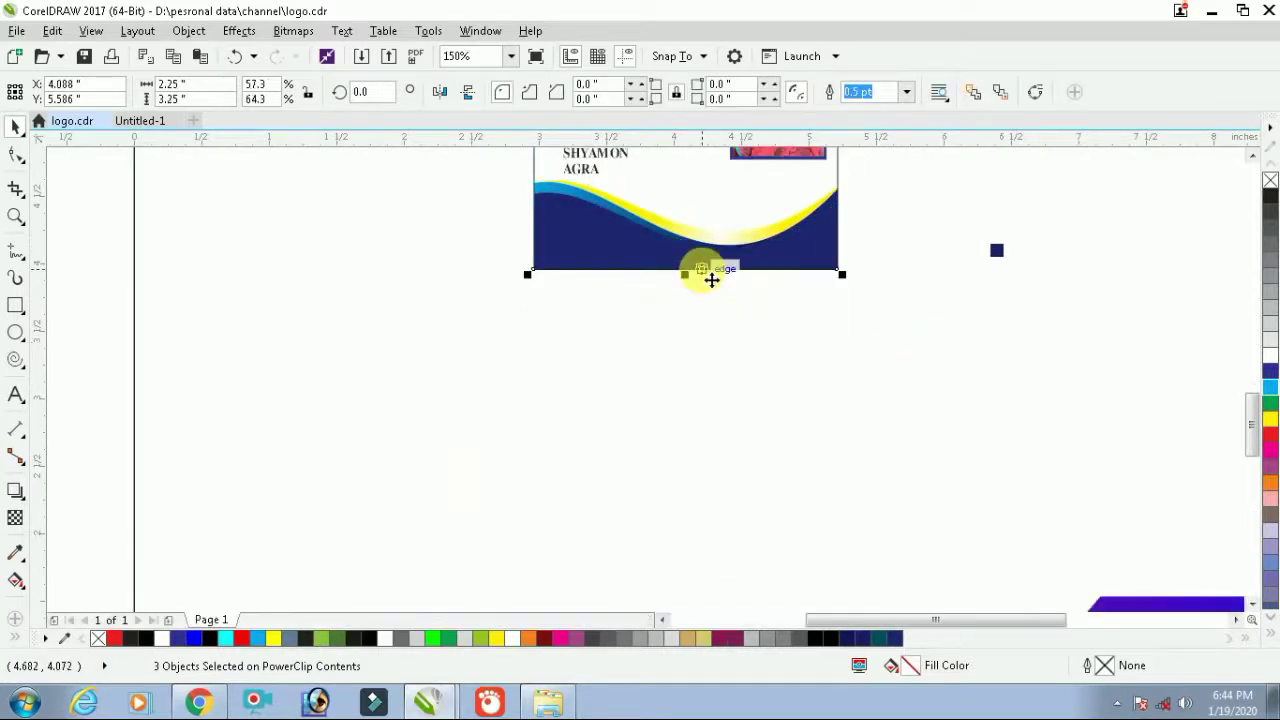
{"action": "scroll", "coordinate": [711, 280], "scroll_direction": "down", "scroll_amount": 1}
{"action": "key", "text": "shift+F2"}
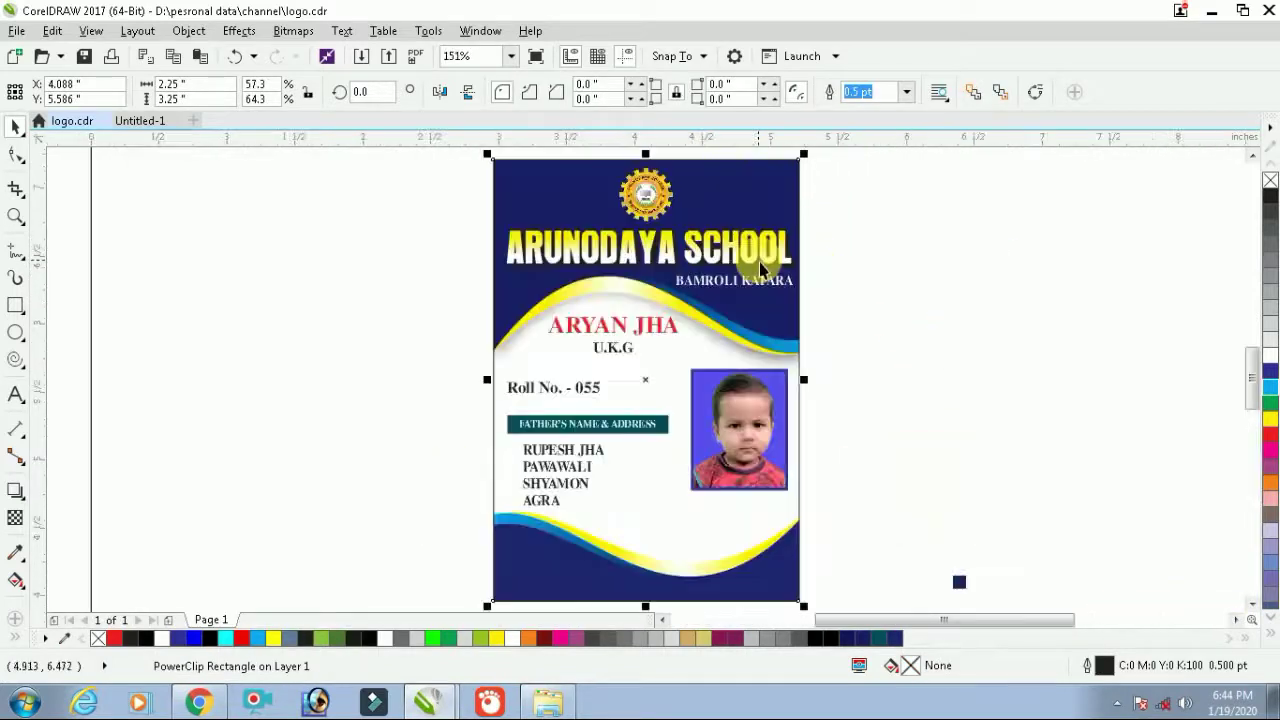
Move Roll No. - 055 up under U.K.G and enlarge the father's-name bar with its label
{"action": "left_click", "coordinate": [931, 272]}
{"action": "left_click", "coordinate": [578, 397]}
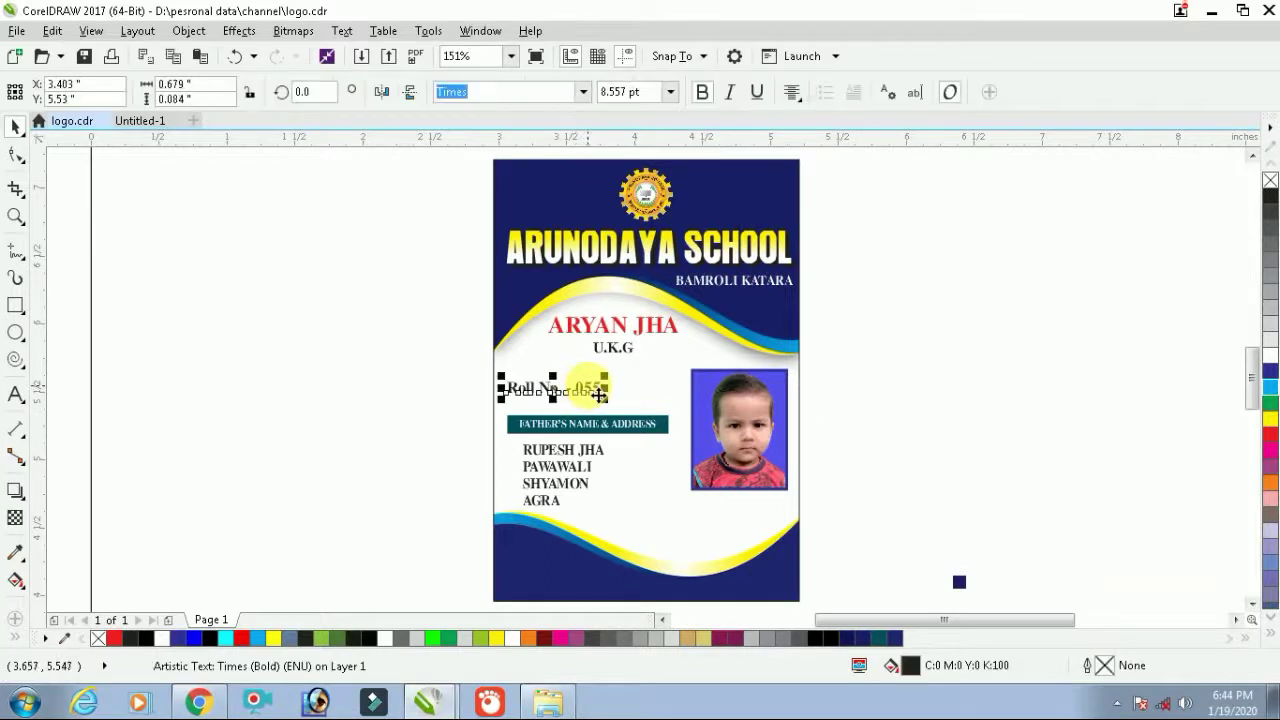
{"action": "left_click_drag", "start_coordinate": [598, 395], "coordinate": [633, 374]}
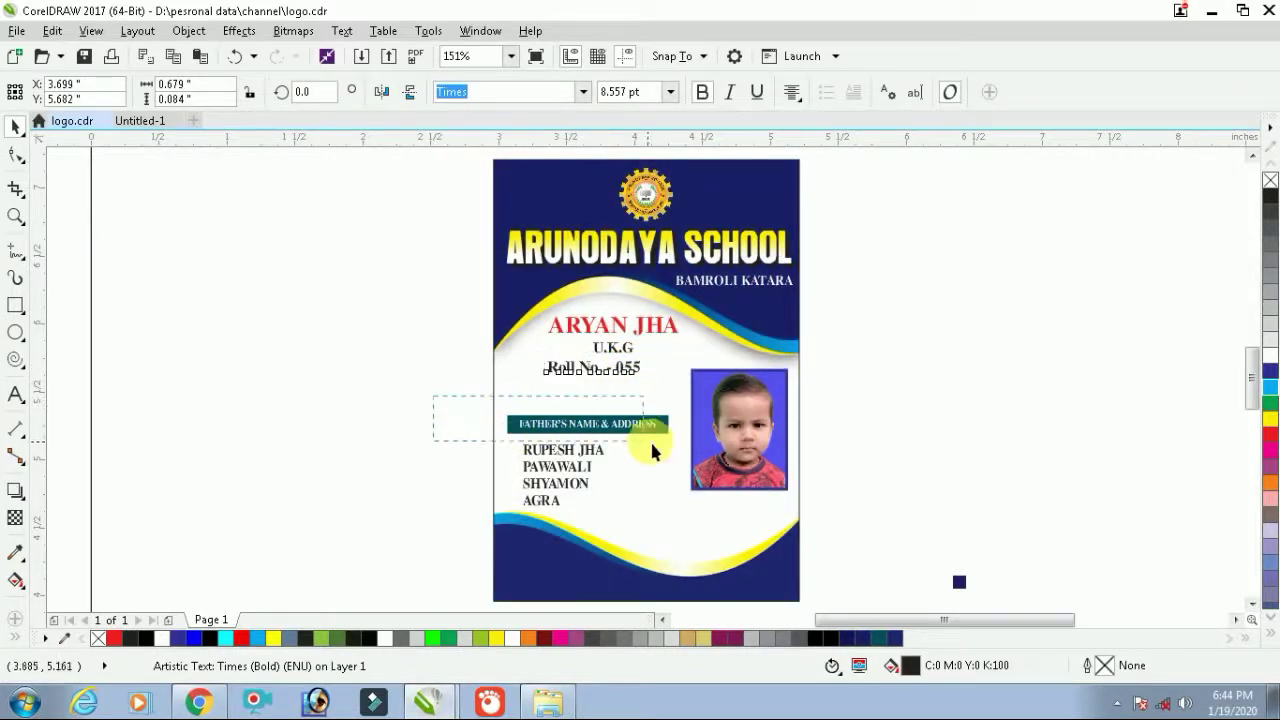
{"action": "left_click_drag", "start_coordinate": [684, 448], "coordinate": [692, 392]}
{"action": "left_click", "coordinate": [937, 400]}
Place the address text under its heading, colour it dark blue, and stretch it to about 110% width
{"action": "left_click_drag", "start_coordinate": [474, 426], "coordinate": [651, 528]}
{"action": "scroll", "coordinate": [604, 474], "scroll_direction": "up", "scroll_amount": 3}
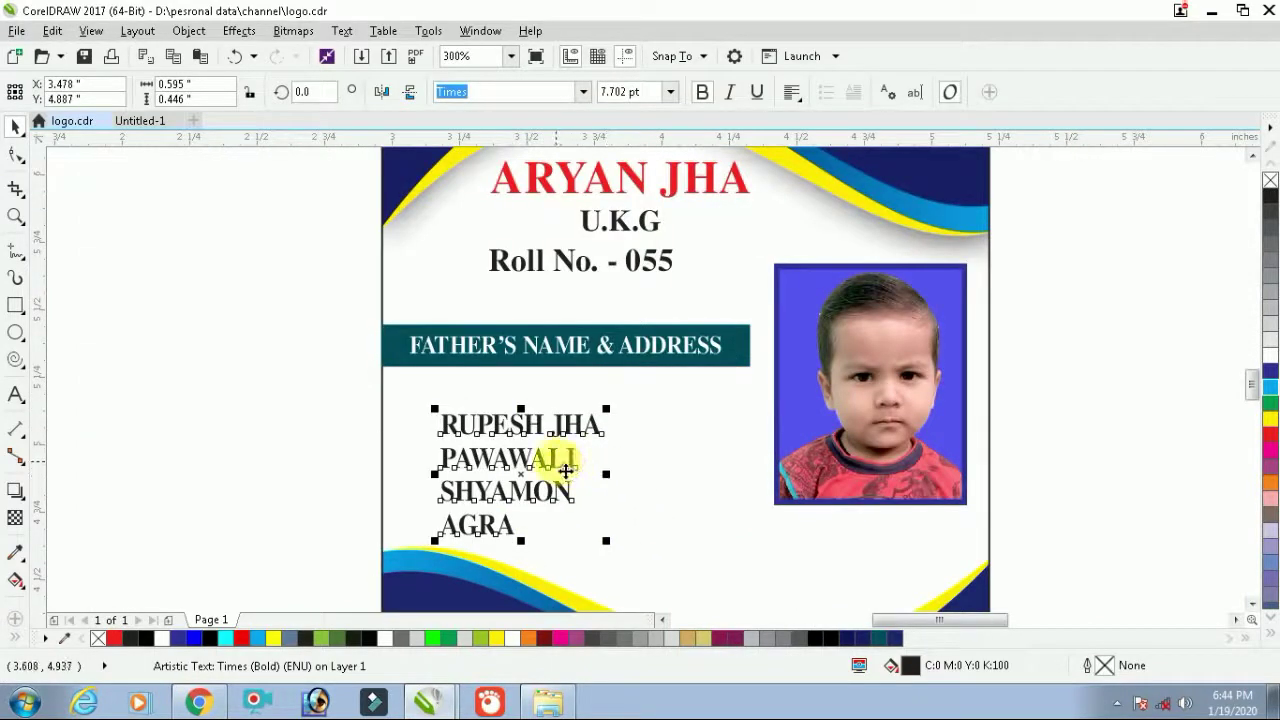
{"action": "left_click_drag", "start_coordinate": [566, 470], "coordinate": [578, 442]}
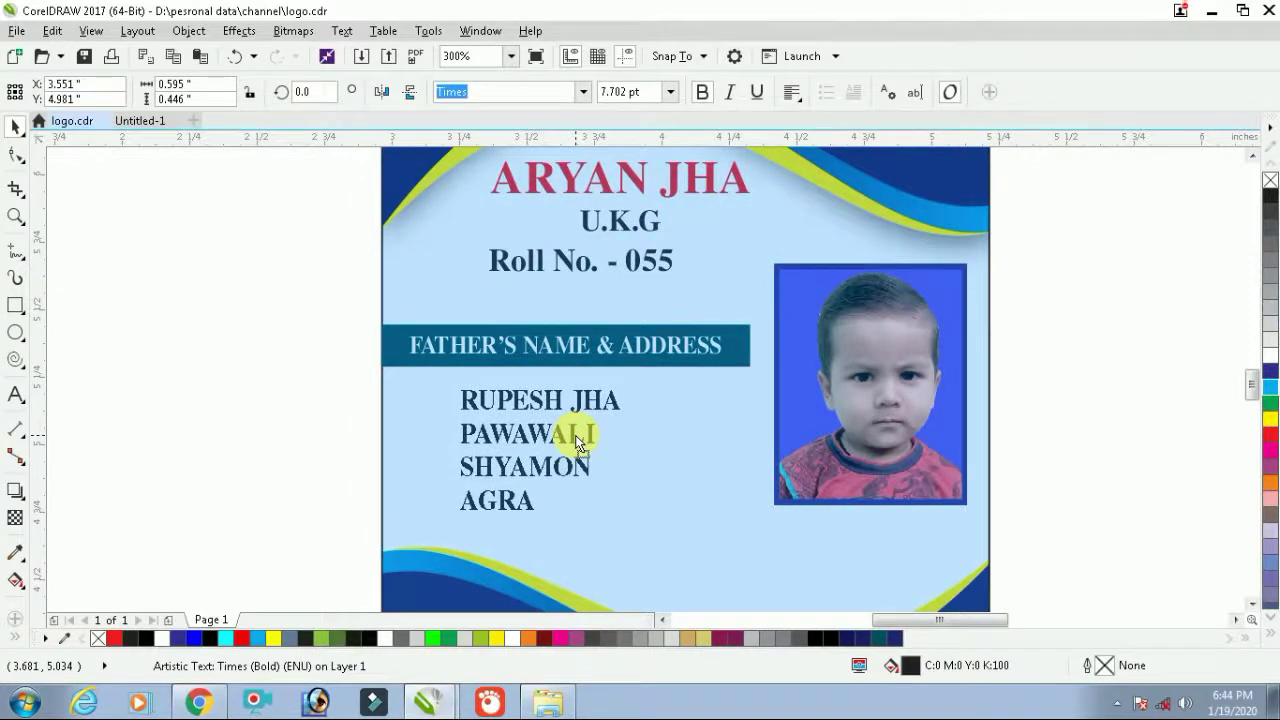
{"action": "left_click_drag", "start_coordinate": [576, 441], "coordinate": [576, 441]}
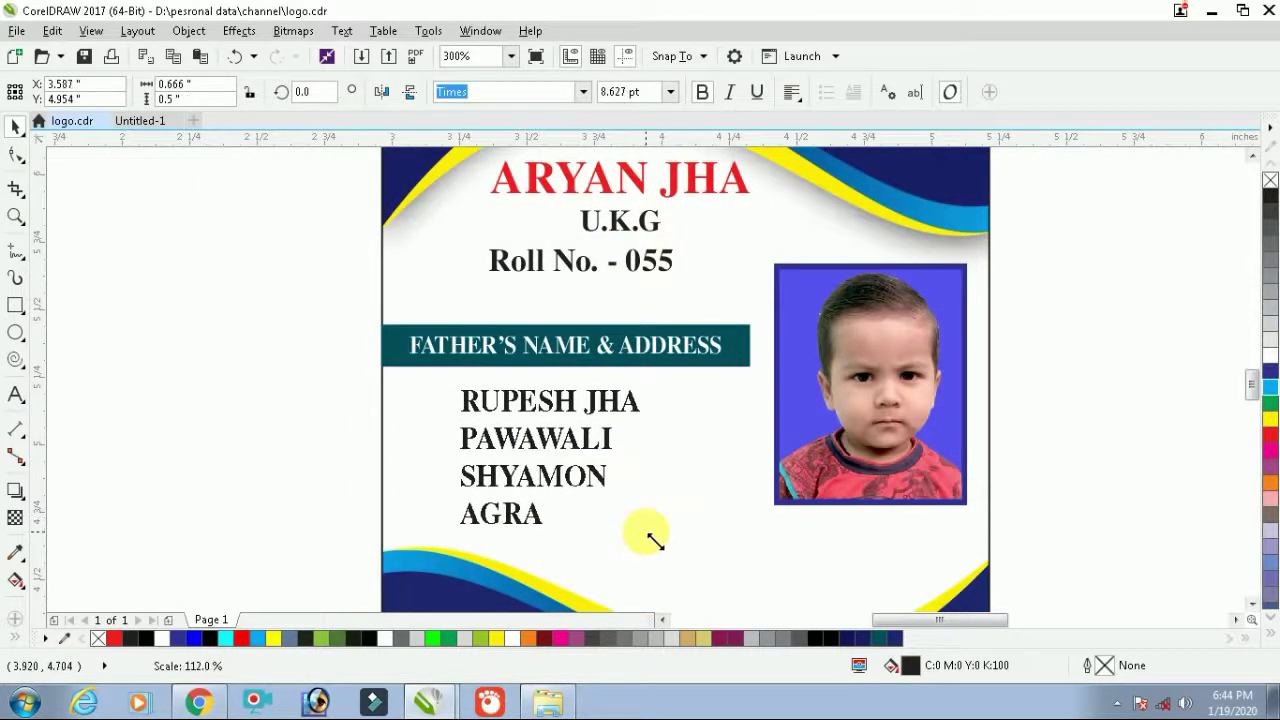
{"action": "scroll", "coordinate": [648, 530], "scroll_direction": "down", "scroll_amount": 3}
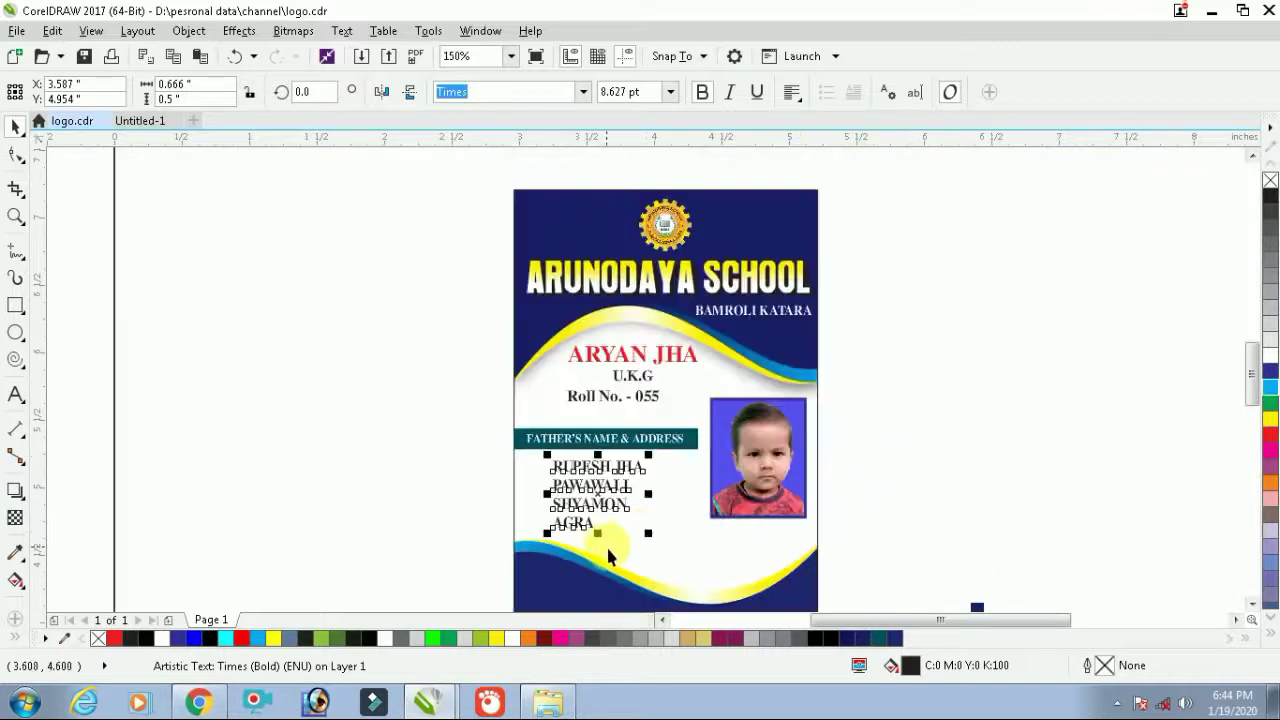
{"action": "scroll", "coordinate": [609, 548], "scroll_direction": "up", "scroll_amount": 3}
{"action": "left_click_drag", "start_coordinate": [611, 436], "coordinate": [611, 443]}
{"action": "left_click", "coordinate": [1270, 378]}
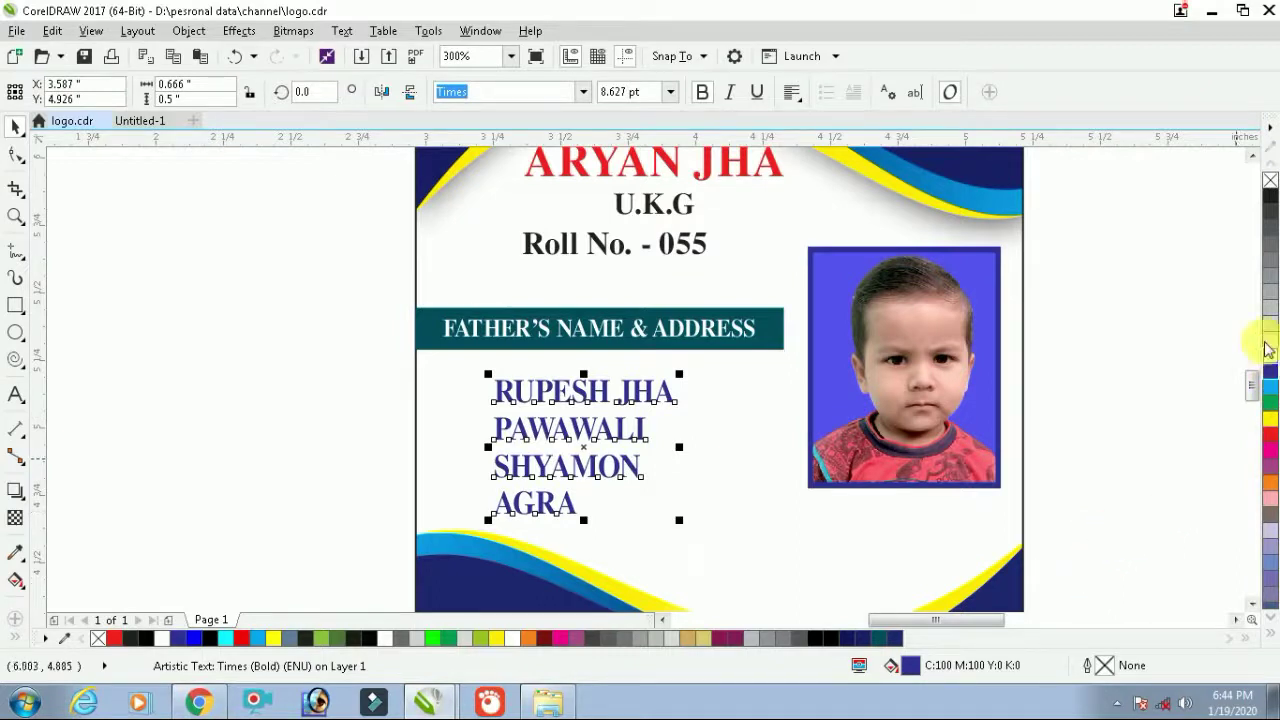
{"action": "left_click", "coordinate": [718, 448]}
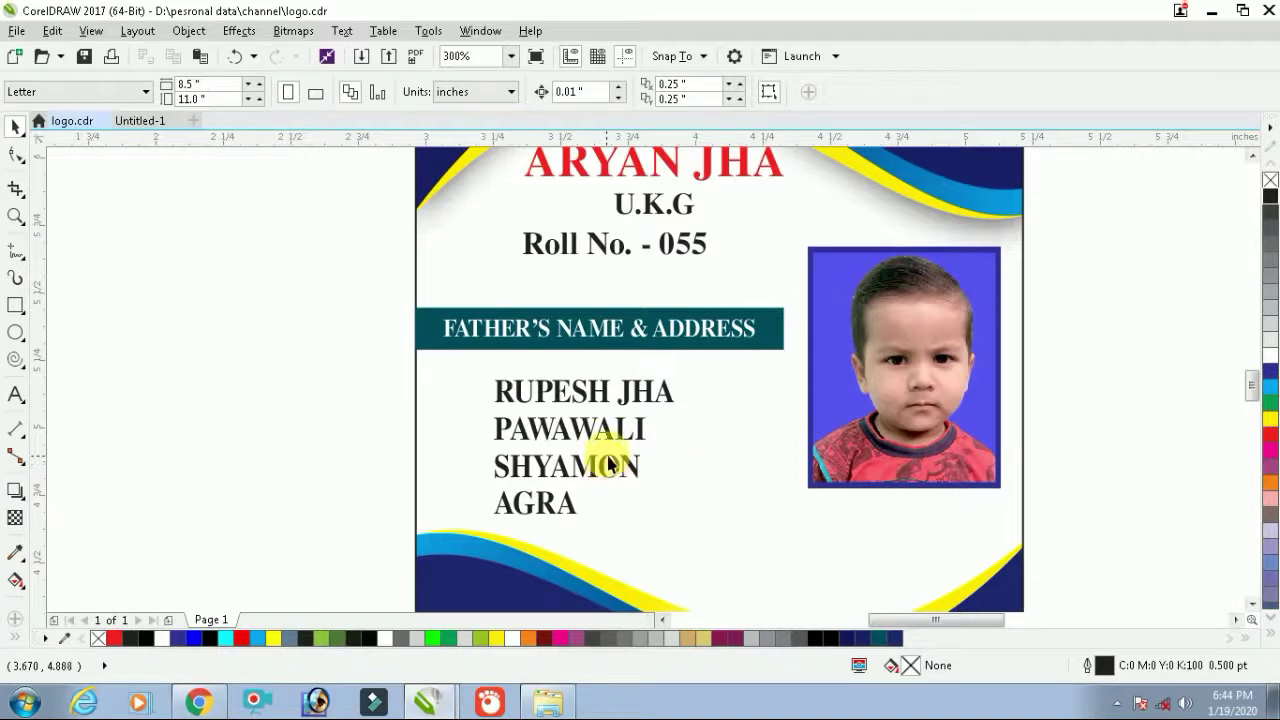
{"action": "left_click", "coordinate": [596, 400]}
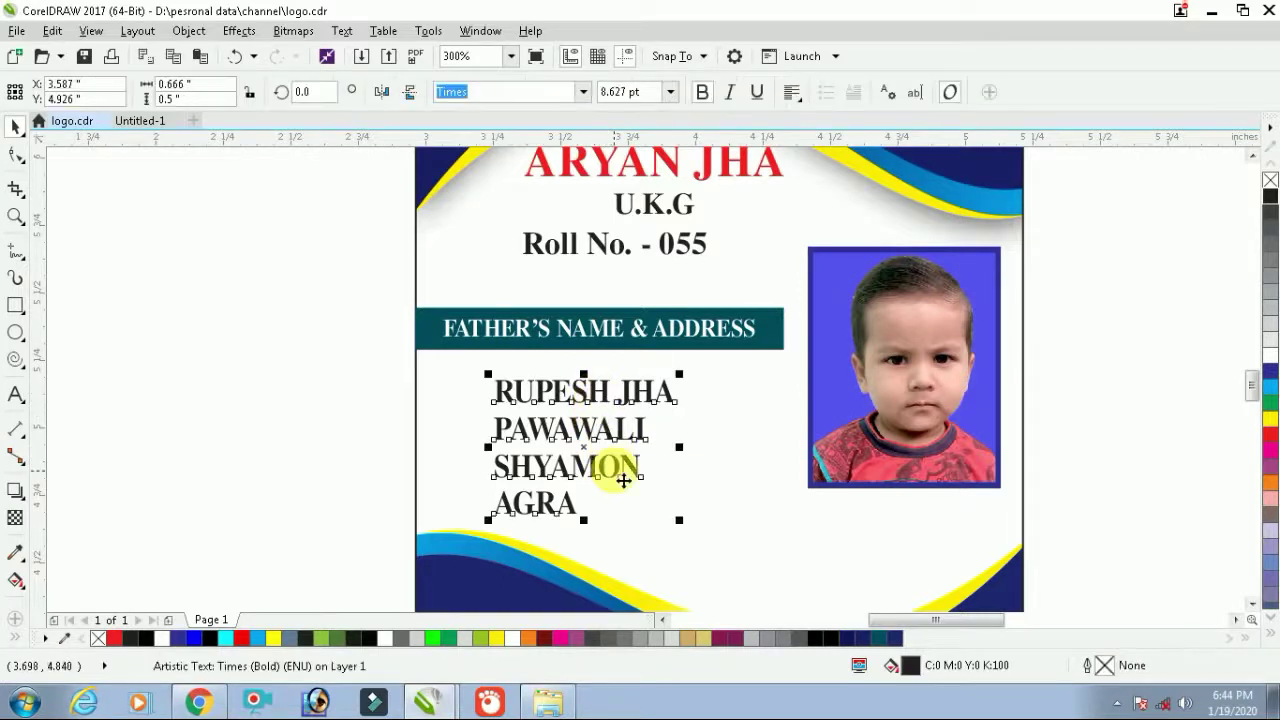
{"action": "left_click_drag", "start_coordinate": [688, 452], "coordinate": [706, 452]}
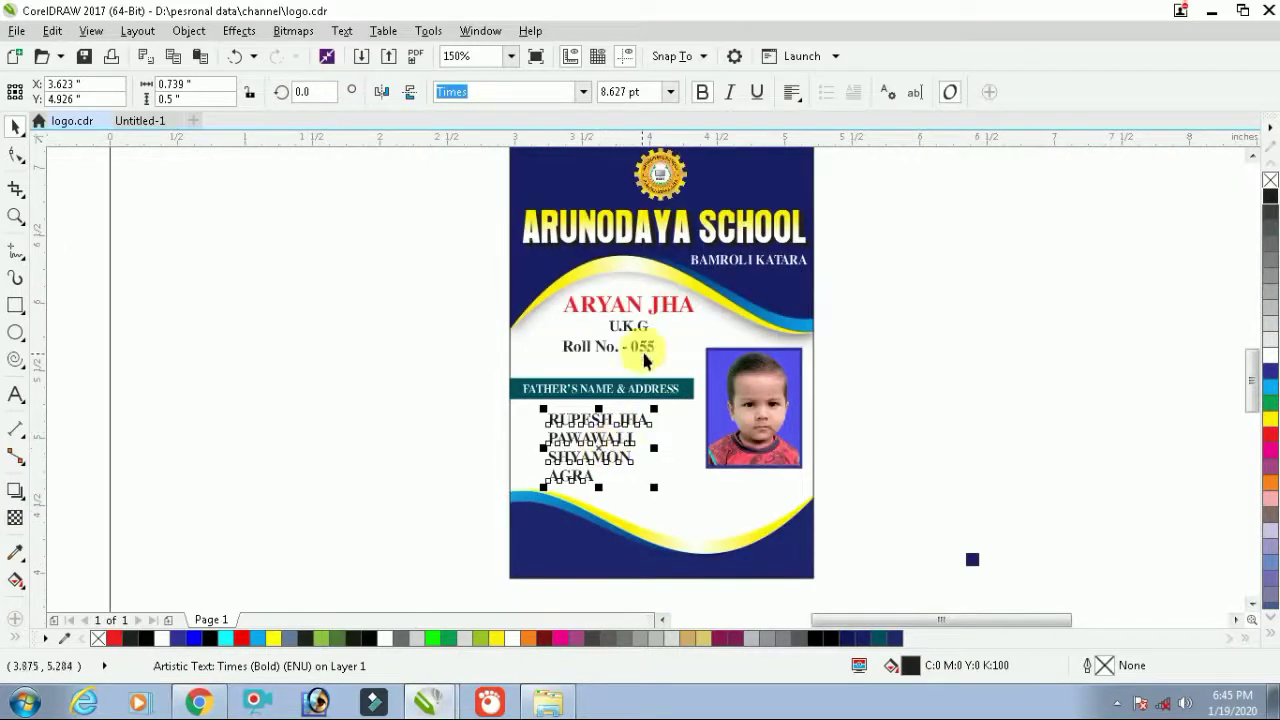
{"action": "scroll", "coordinate": [643, 347], "scroll_direction": "up", "scroll_amount": 2}
{"action": "left_click", "coordinate": [669, 308]}
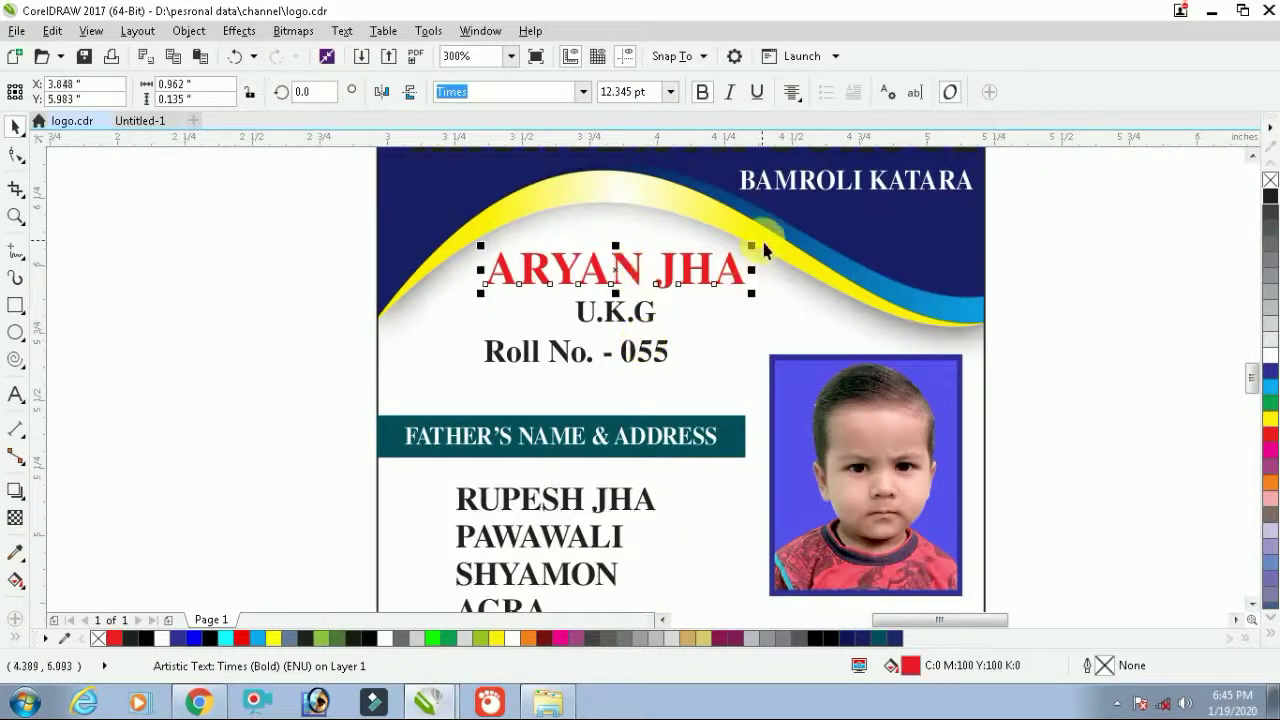
{"action": "left_click_drag", "start_coordinate": [752, 245], "coordinate": [770, 244]}
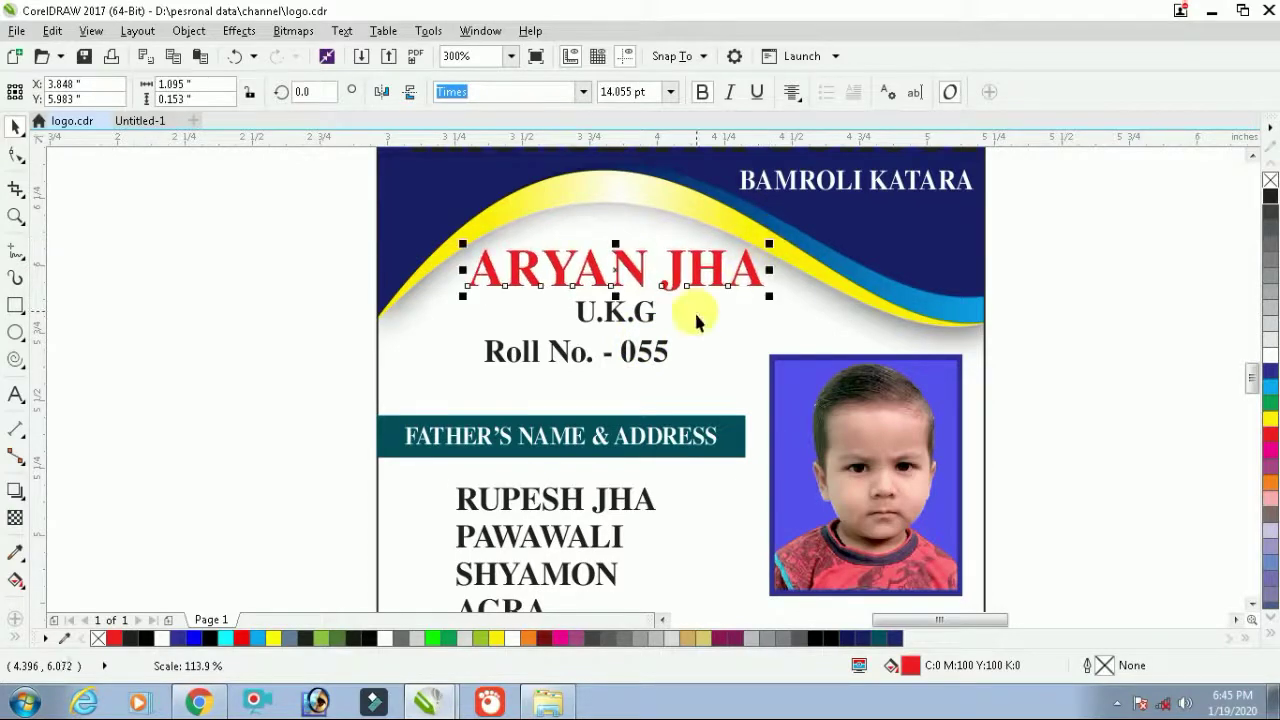
{"action": "left_click", "coordinate": [647, 326], "text": "shift"}
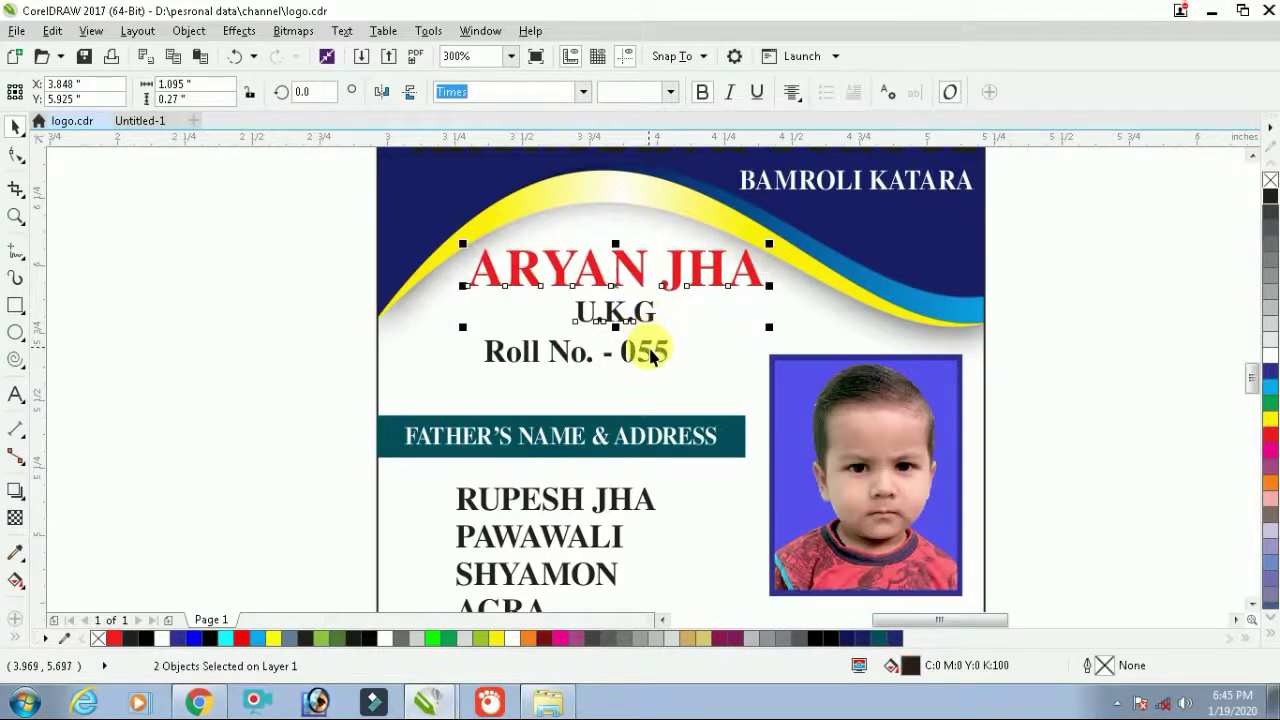
{"action": "left_click", "coordinate": [652, 358], "text": "shift"}
{"action": "left_click_drag", "start_coordinate": [658, 362], "coordinate": [688, 346]}
{"action": "left_click", "coordinate": [1074, 346]}
Enlarge Roll No. - 055 and centre the name, class and roll number texts horizontally
{"action": "left_click", "coordinate": [664, 339]}
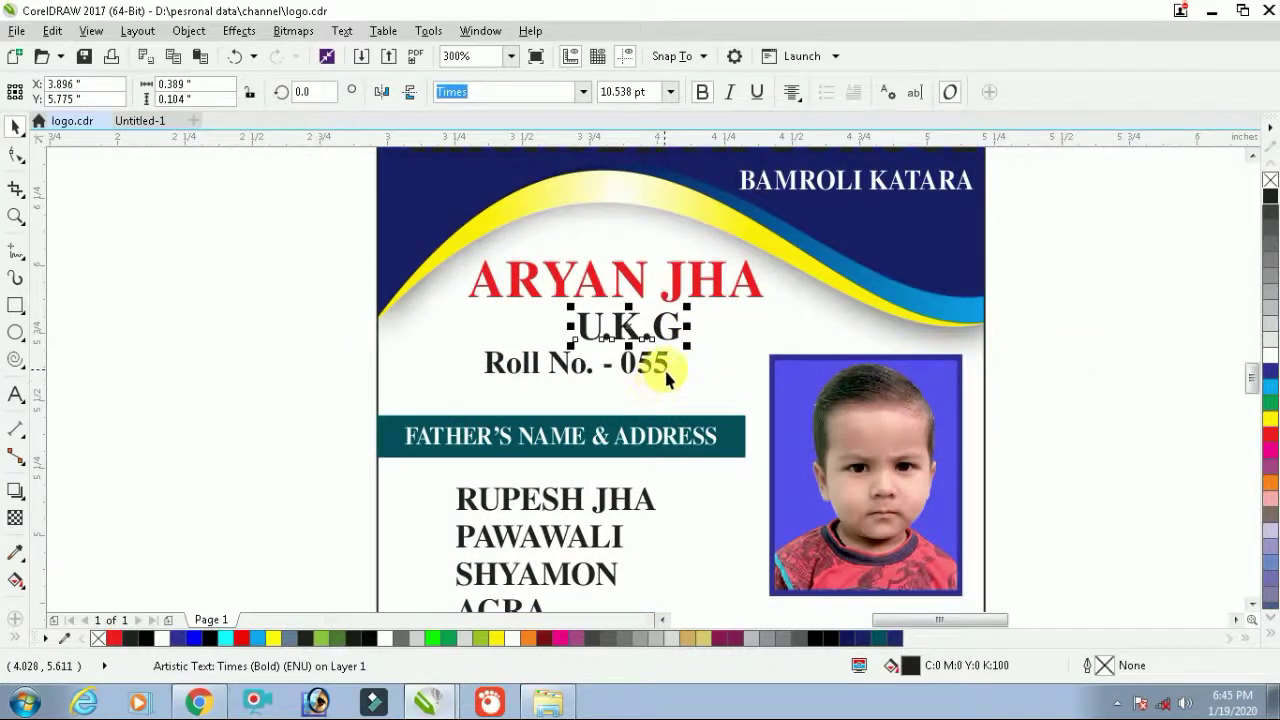
{"action": "left_click", "coordinate": [666, 375]}
{"action": "left_click_drag", "start_coordinate": [680, 386], "coordinate": [712, 386]}
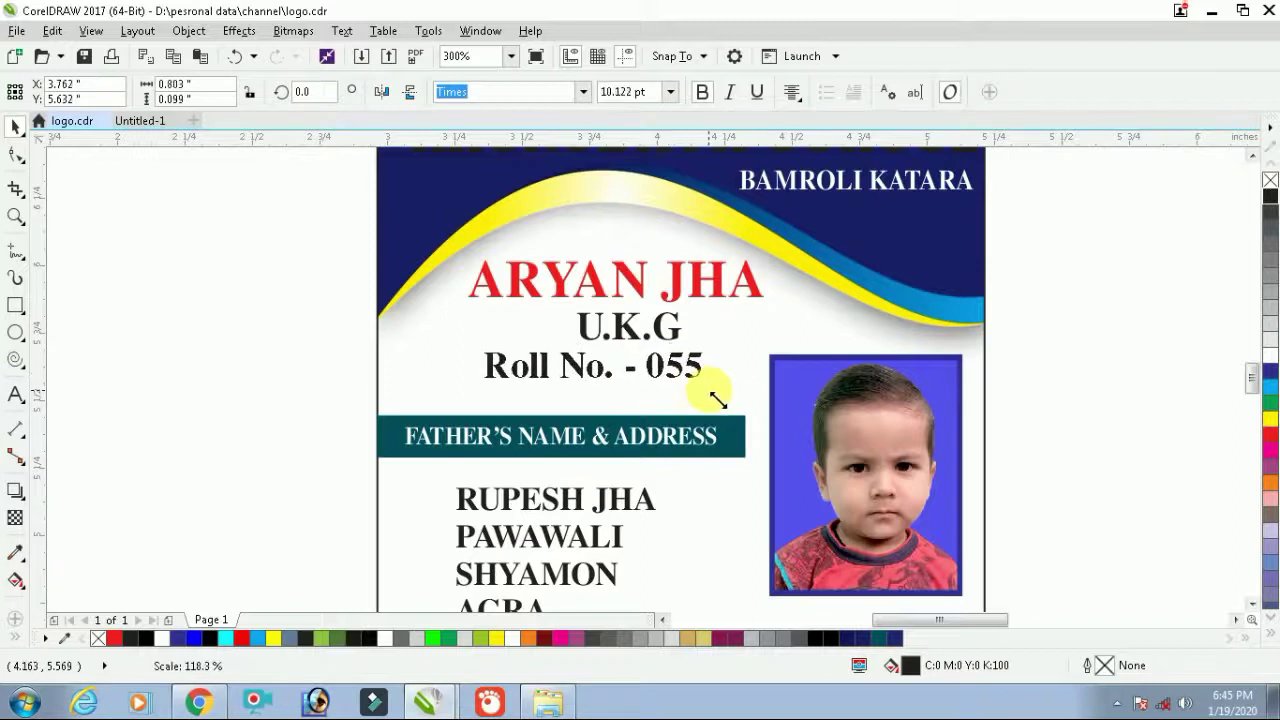
{"action": "left_click_drag", "start_coordinate": [1125, 251], "coordinate": [299, 400]}
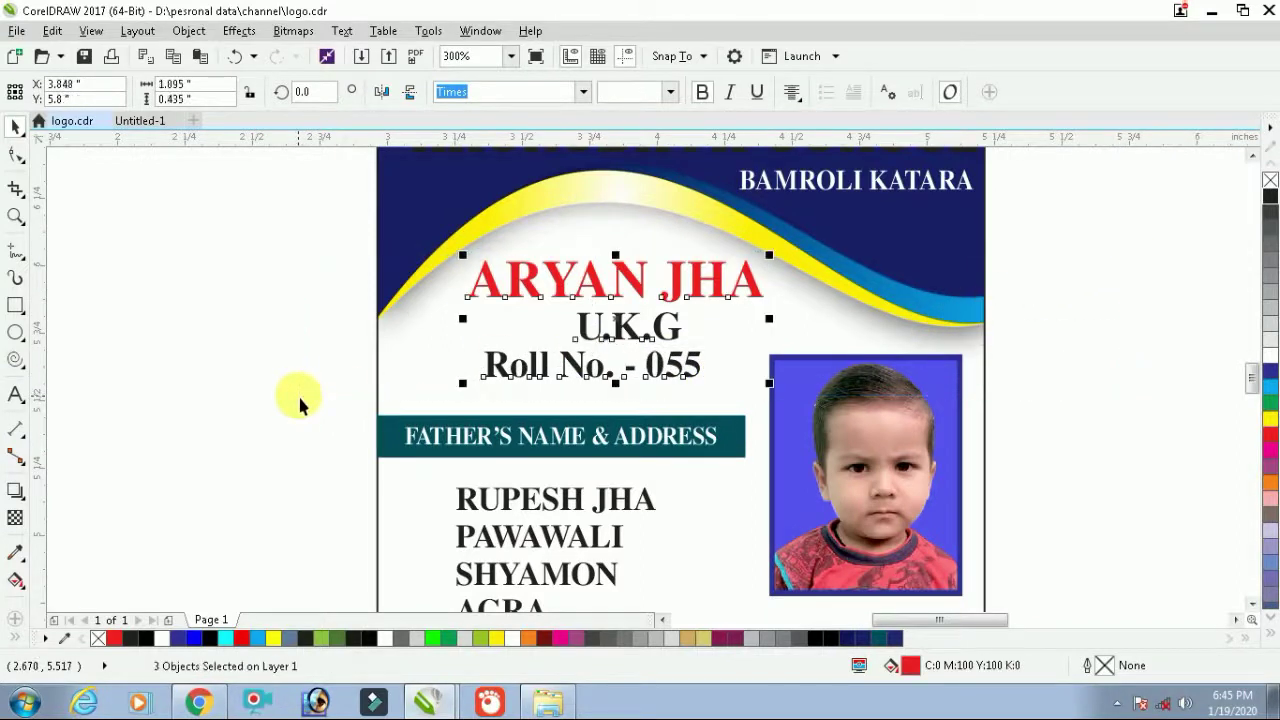
{"action": "key", "text": "c"}
{"action": "left_click", "coordinate": [1113, 298]}
{"action": "left_click_drag", "start_coordinate": [1108, 226], "coordinate": [340, 400]}
{"action": "left_click", "coordinate": [1154, 371]}
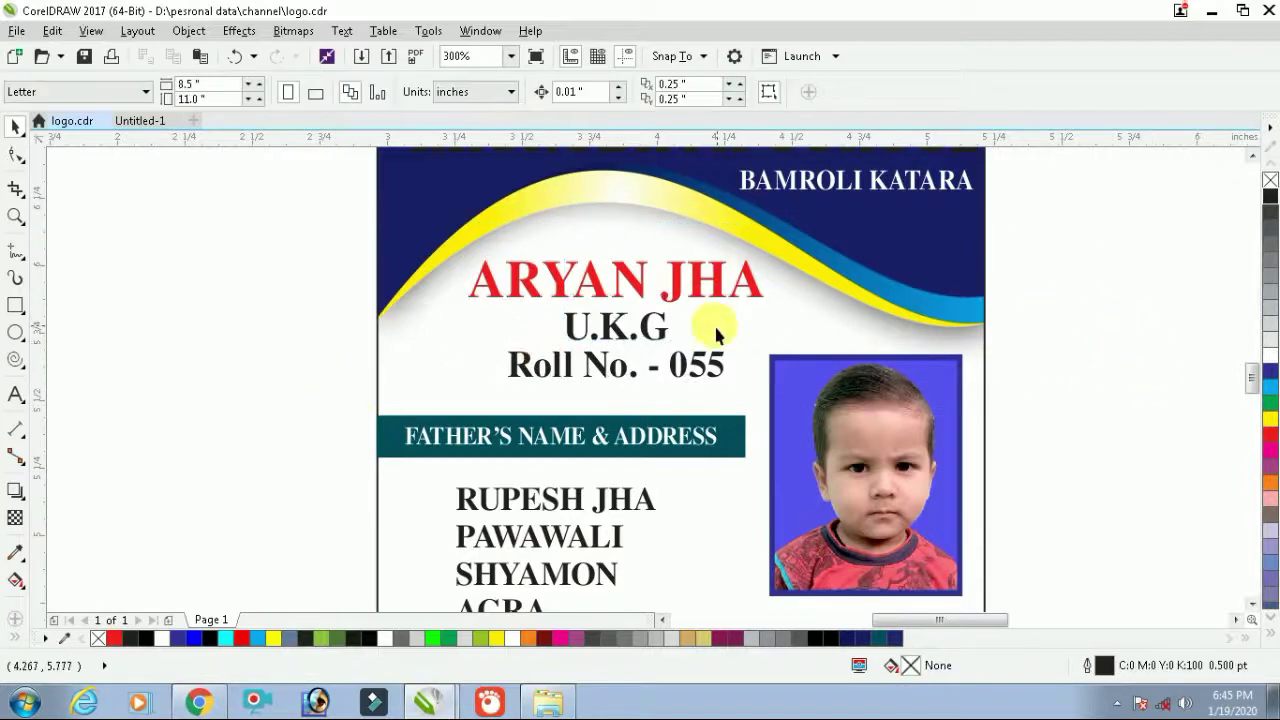
Colour the U.K.G text purple after trying green and red
{"action": "left_click", "coordinate": [662, 330]}
{"action": "left_click", "coordinate": [1270, 406]}
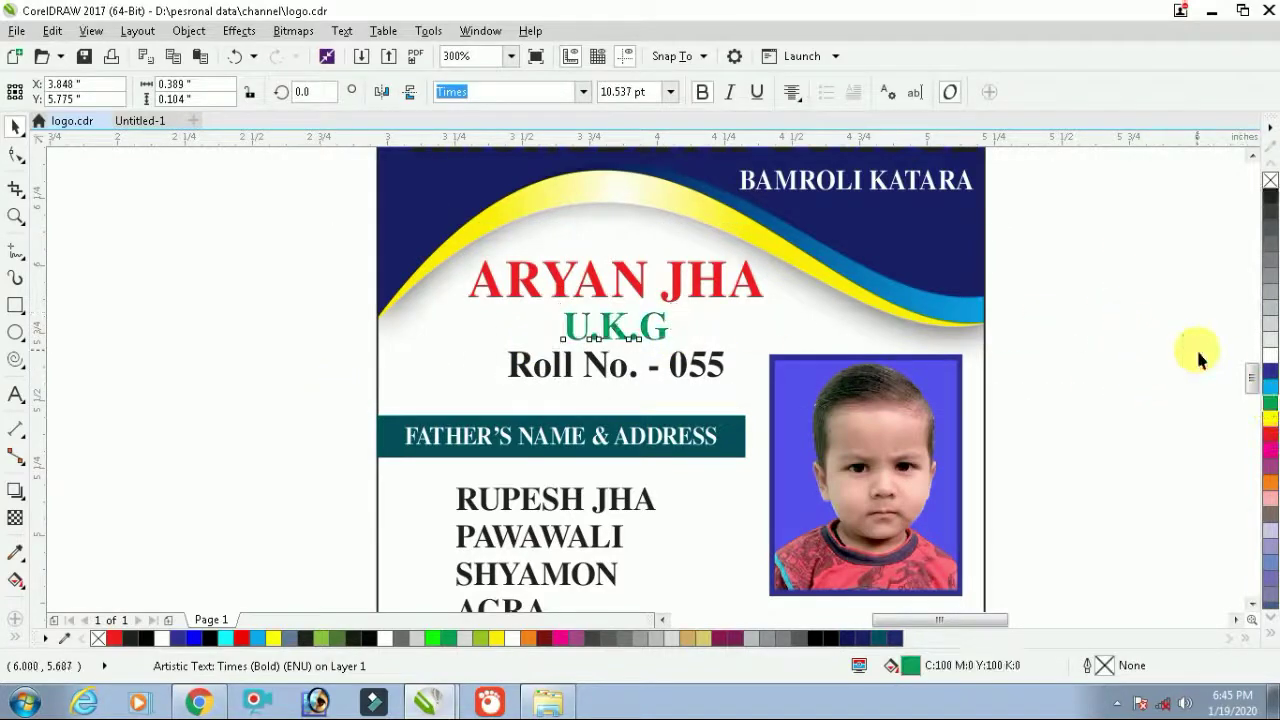
{"action": "key", "text": "Escape"}
{"action": "left_click", "coordinate": [657, 343]}
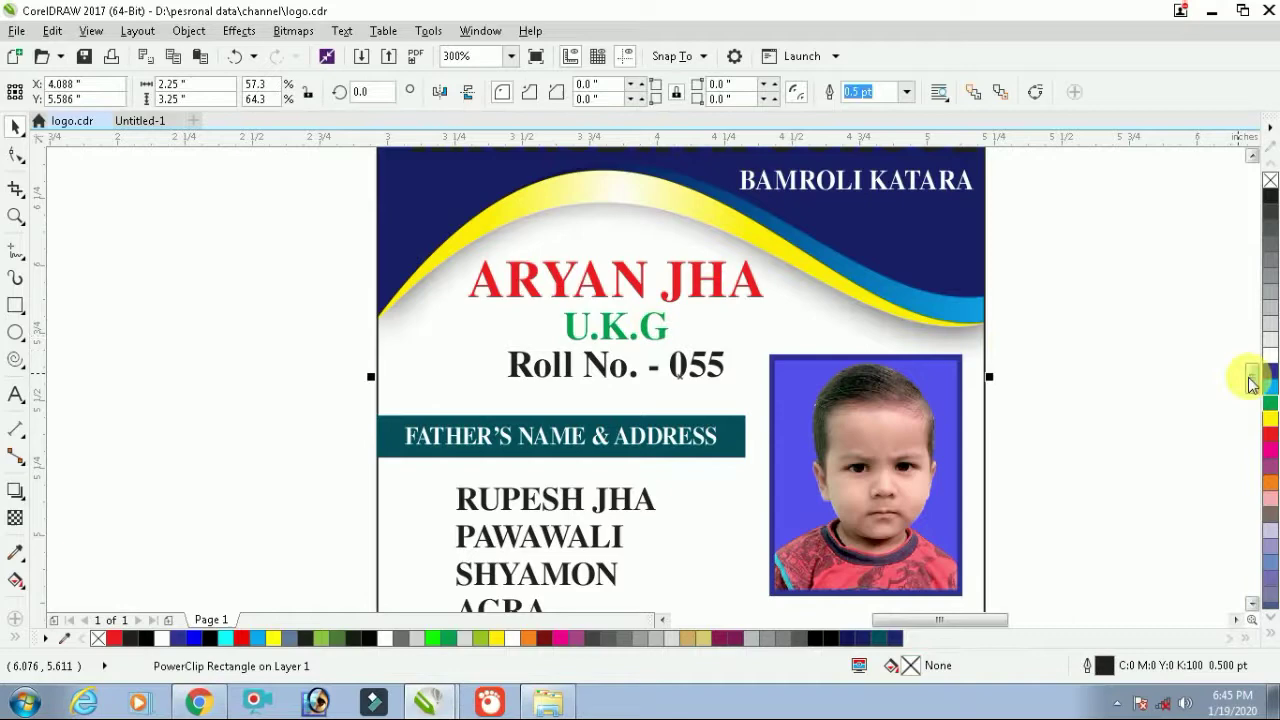
{"action": "left_click", "coordinate": [668, 332]}
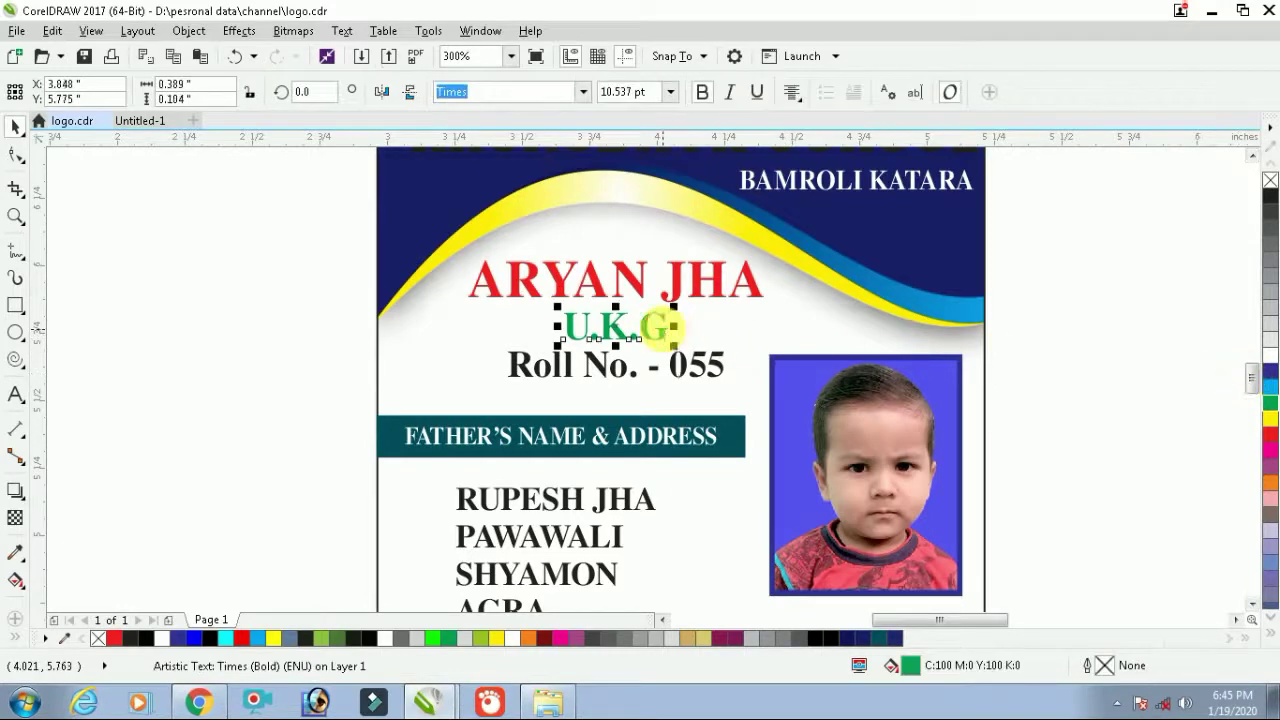
{"action": "left_click", "coordinate": [1270, 441]}
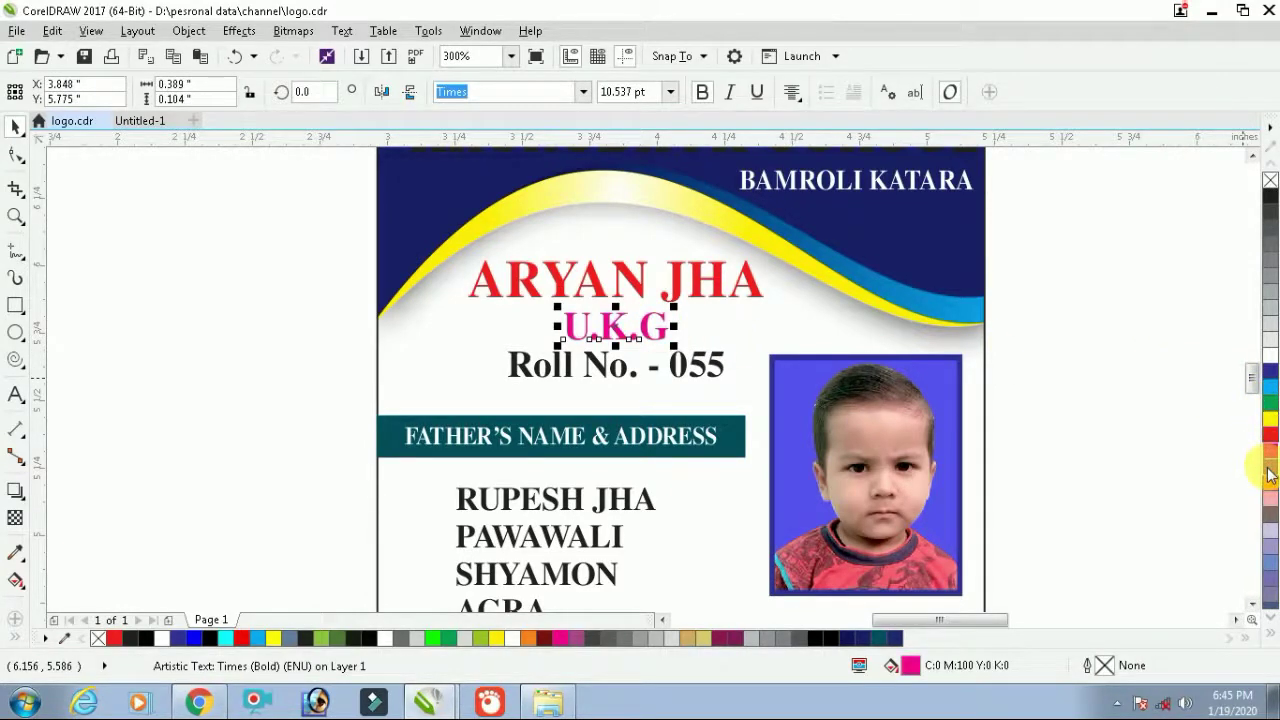
{"action": "left_click", "coordinate": [1270, 475]}
{"action": "left_click", "coordinate": [1163, 423]}
{"action": "left_click", "coordinate": [680, 374]}
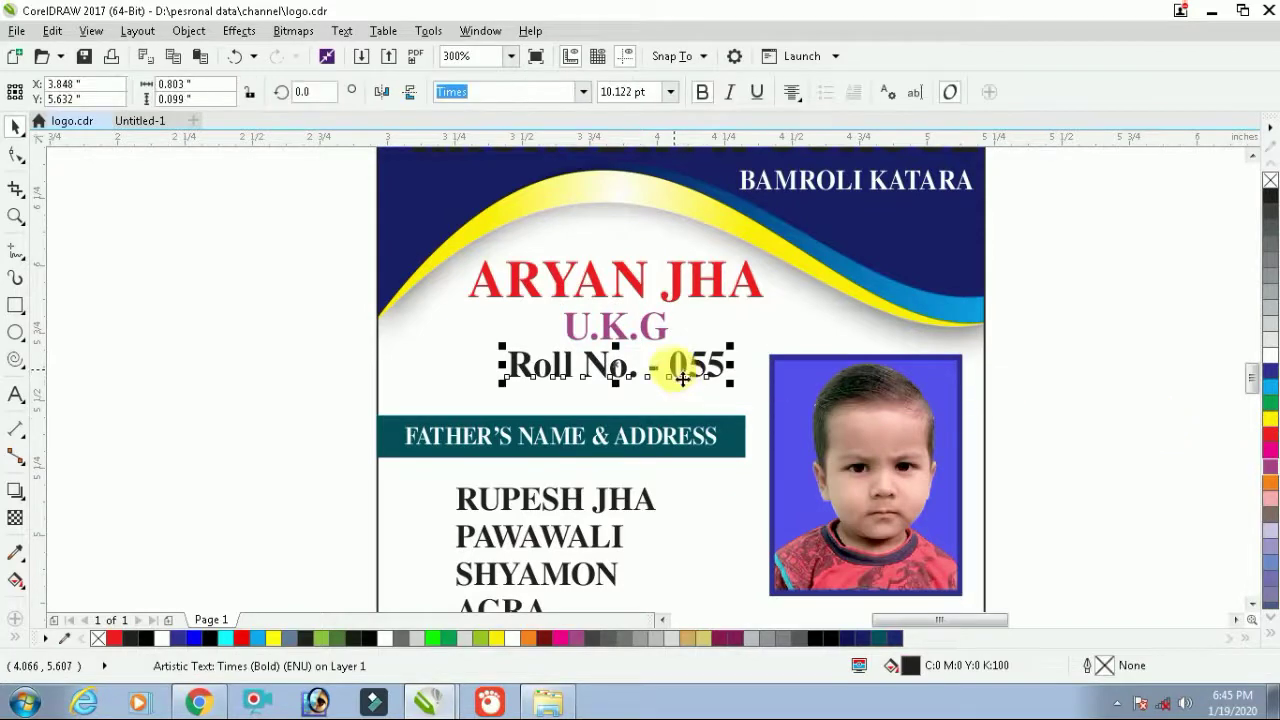
{"action": "left_click_drag", "start_coordinate": [682, 376], "coordinate": [678, 372]}
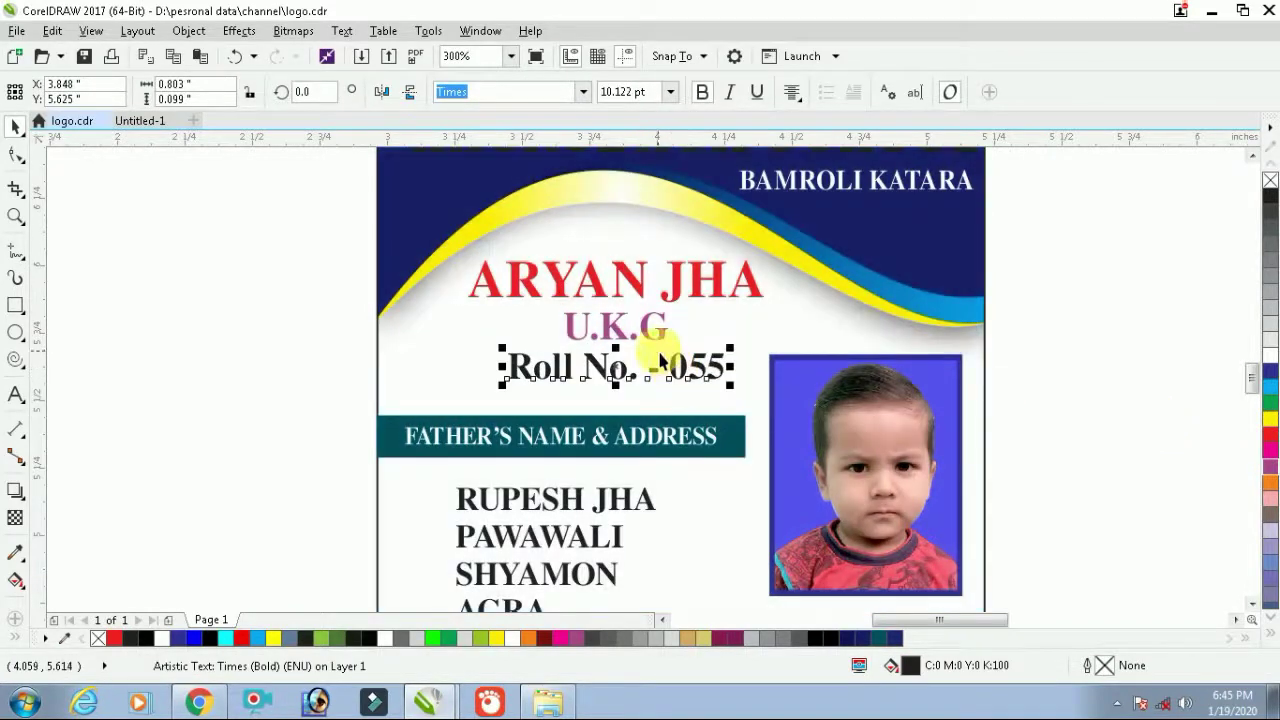
{"action": "left_click", "coordinate": [651, 329], "text": "shift"}
{"action": "left_click", "coordinate": [646, 286], "text": "shift"}
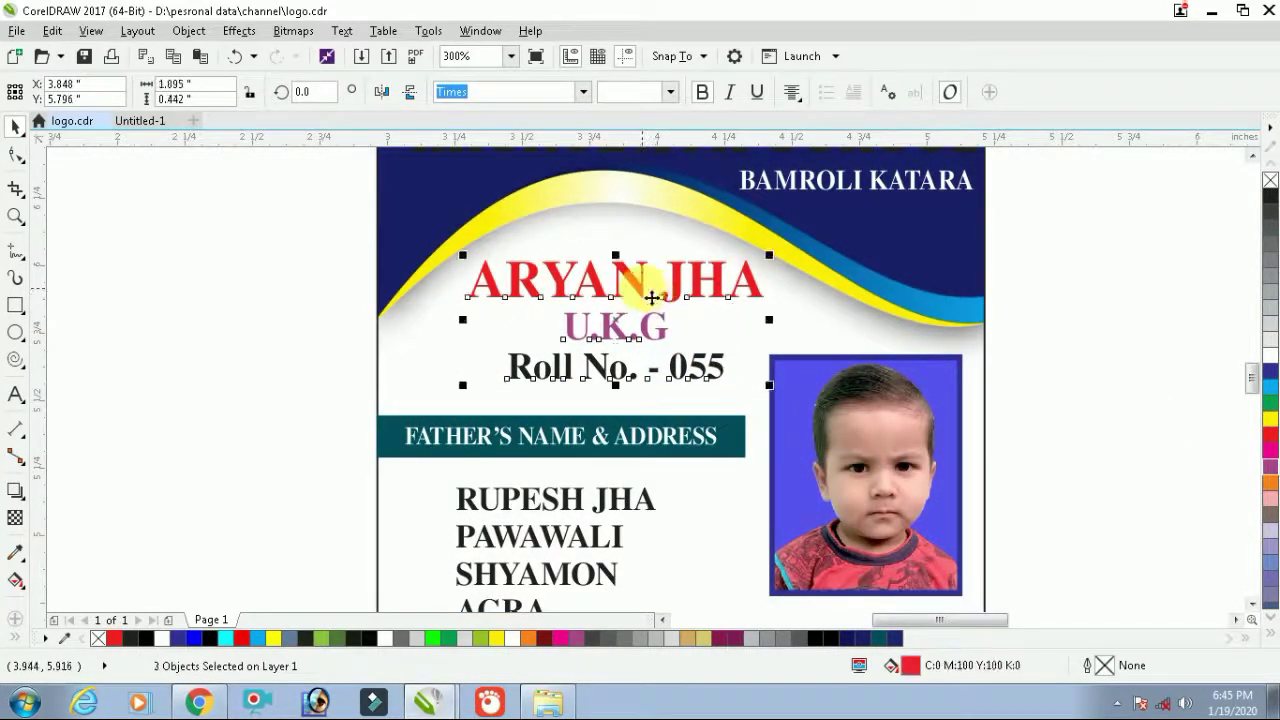
{"action": "key", "text": "r"}
{"action": "key", "text": "c"}
{"action": "left_click", "coordinate": [1094, 338]}
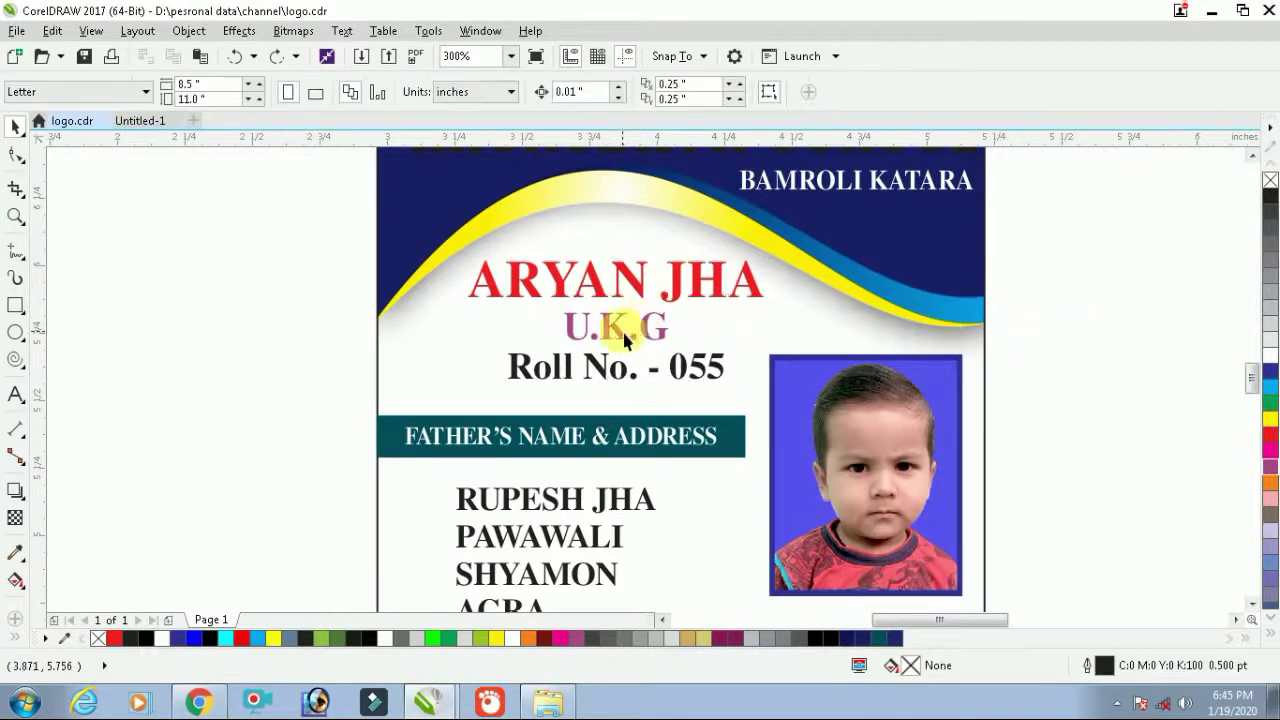
Make the U.K.G class text slightly smaller
{"action": "left_click", "coordinate": [624, 330]}
{"action": "scroll", "coordinate": [624, 330], "scroll_direction": "up", "scroll_amount": 1}
{"action": "left_click_drag", "start_coordinate": [730, 290], "coordinate": [730, 295]}
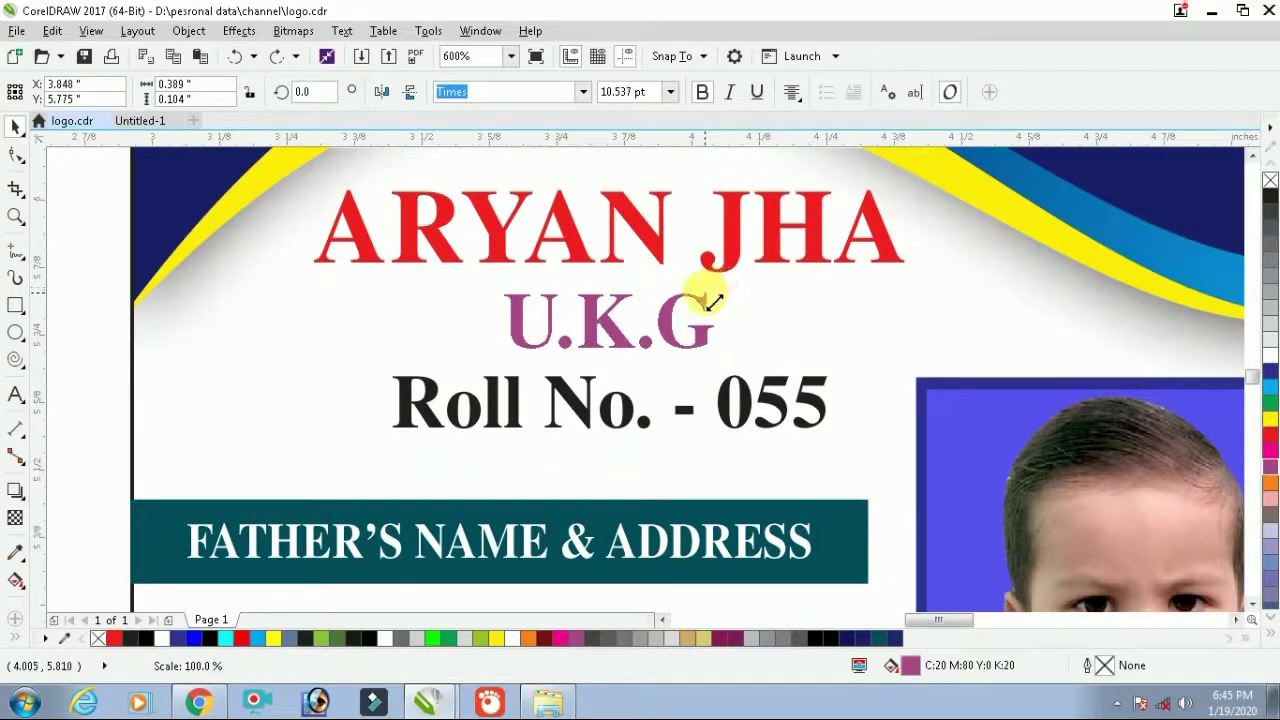
{"action": "mouse_move", "coordinate": [707, 303]}
{"action": "left_mouse_down"}
{"action": "mouse_move", "coordinate": [698, 295]}
{"action": "mouse_move", "coordinate": [726, 297]}
{"action": "left_mouse_up"}
{"action": "left_click", "coordinate": [291, 380]}
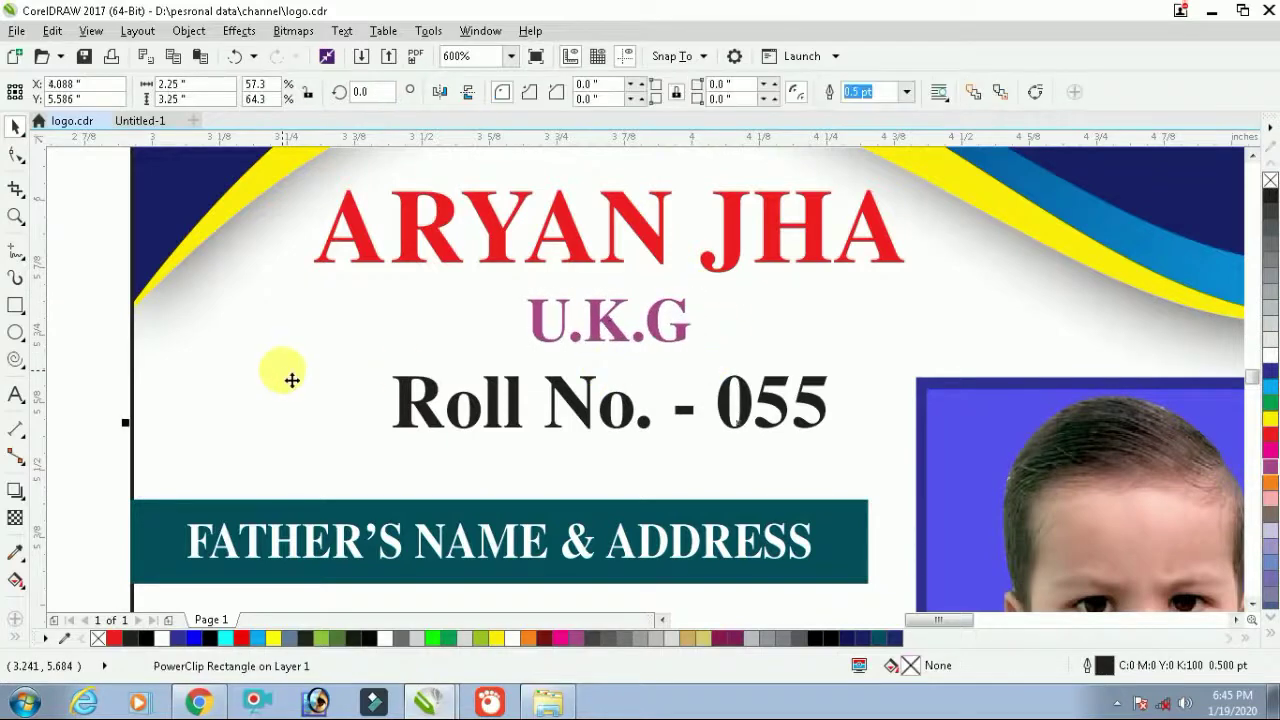